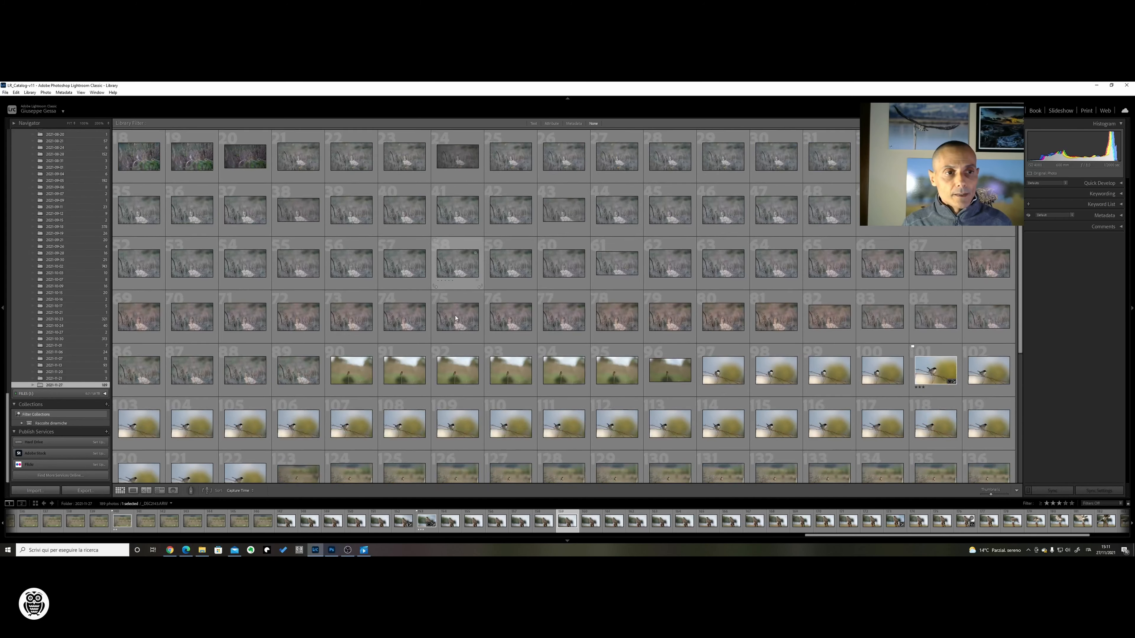
# - Browse the thumbnails of the 2021-11-27 folder and view several owl and small-bird shots enlarged
pyautogui.scroll(3, 455, 318)
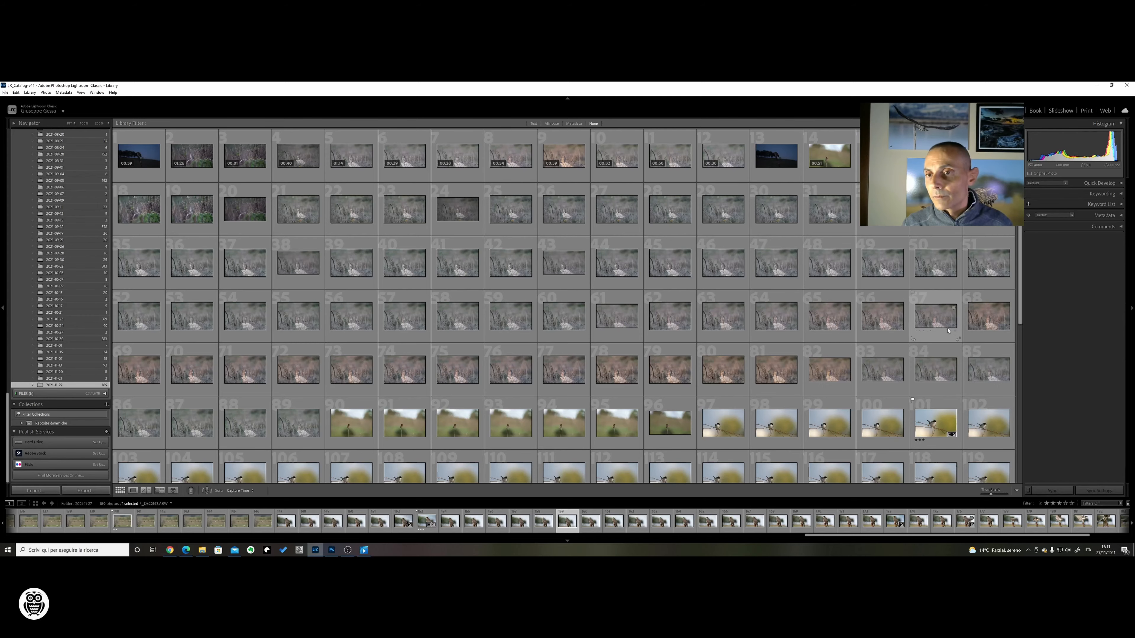
pyautogui.scroll(-5, 947, 331)
pyautogui.scroll(5, 924, 336)
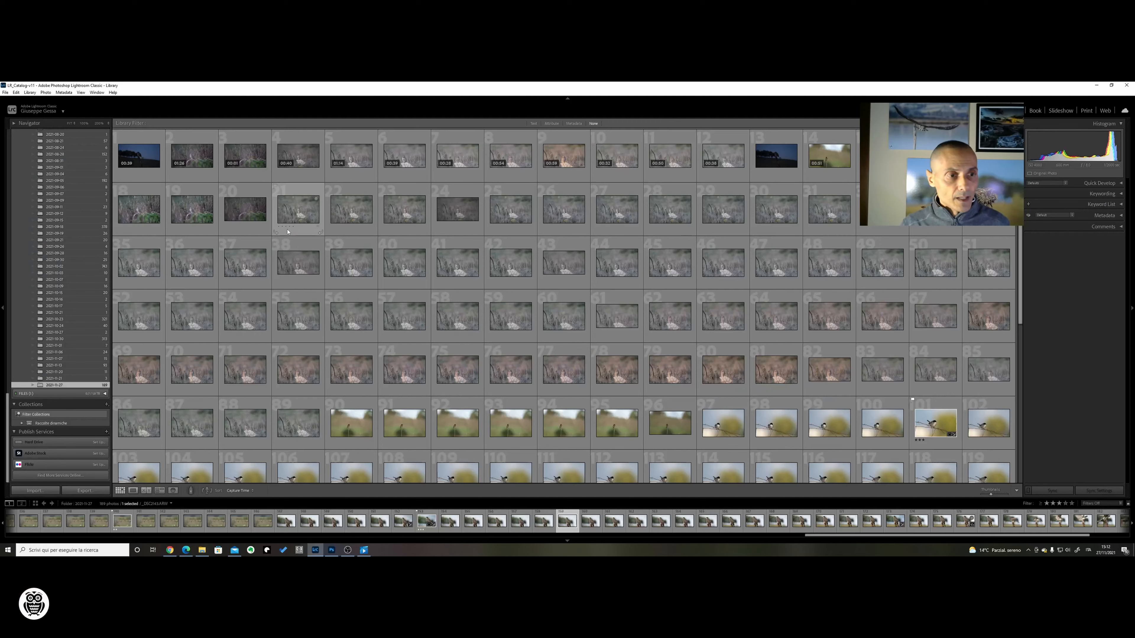
pyautogui.doubleClick(129, 212)
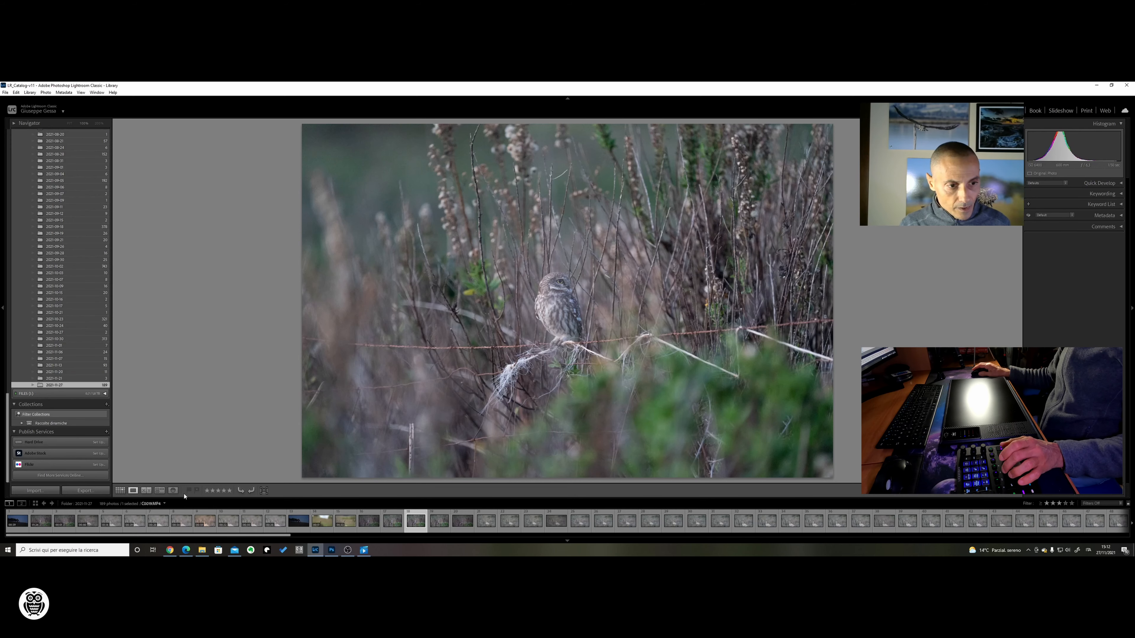
pyautogui.click(336, 522)
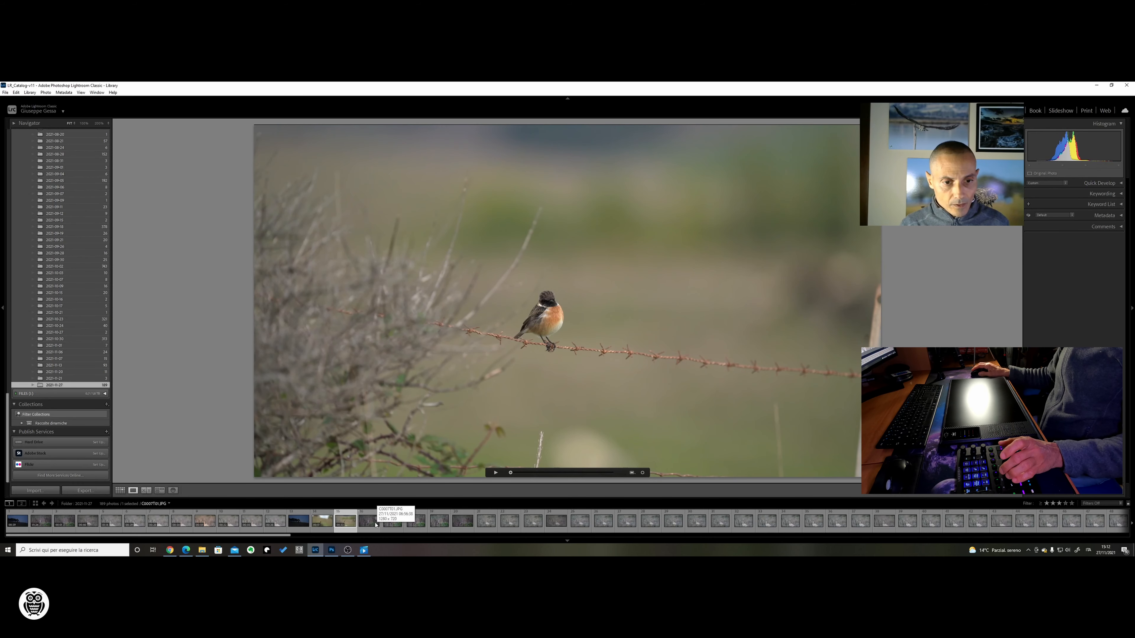
pyautogui.click(369, 523)
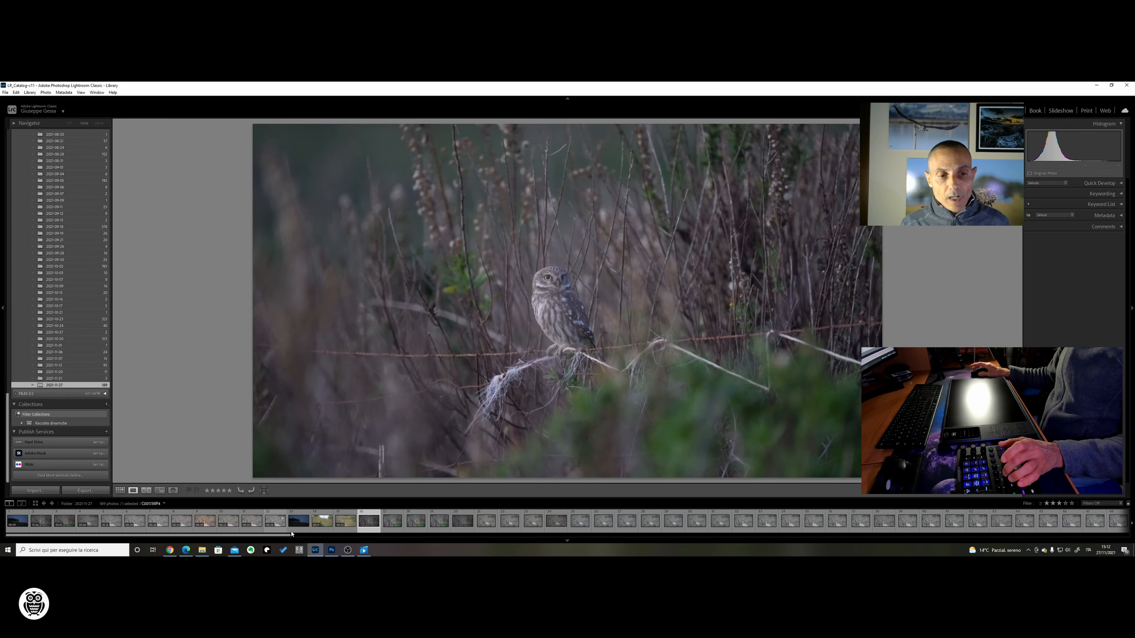
pyautogui.click(223, 523)
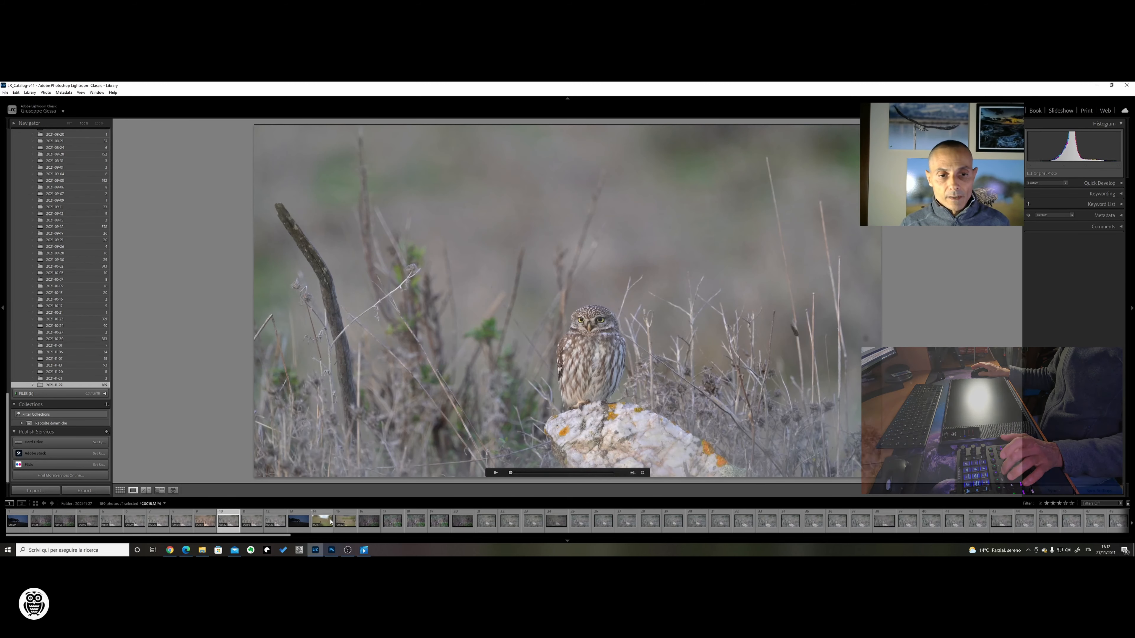
pyautogui.click(362, 522)
# - Look forward through the sequence of shots of the owl perched on the rock
pyautogui.press('Right')
pyautogui.press('Right')
pyautogui.press('Right')
pyautogui.press('Right')
pyautogui.press('Right')
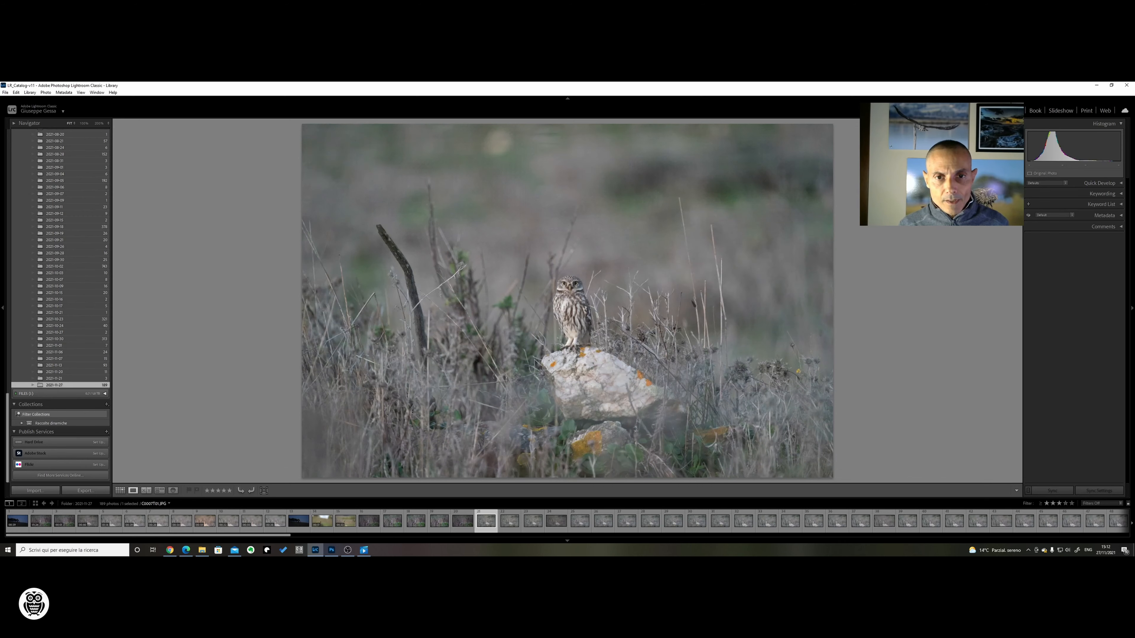
pyautogui.press('Right')
pyautogui.press('Left')
pyautogui.press('Right')
pyautogui.press('Right')
pyautogui.press('Right')
pyautogui.press('Right')
pyautogui.press('Right')
pyautogui.press('Right')
pyautogui.press('Right')
pyautogui.press('Right')
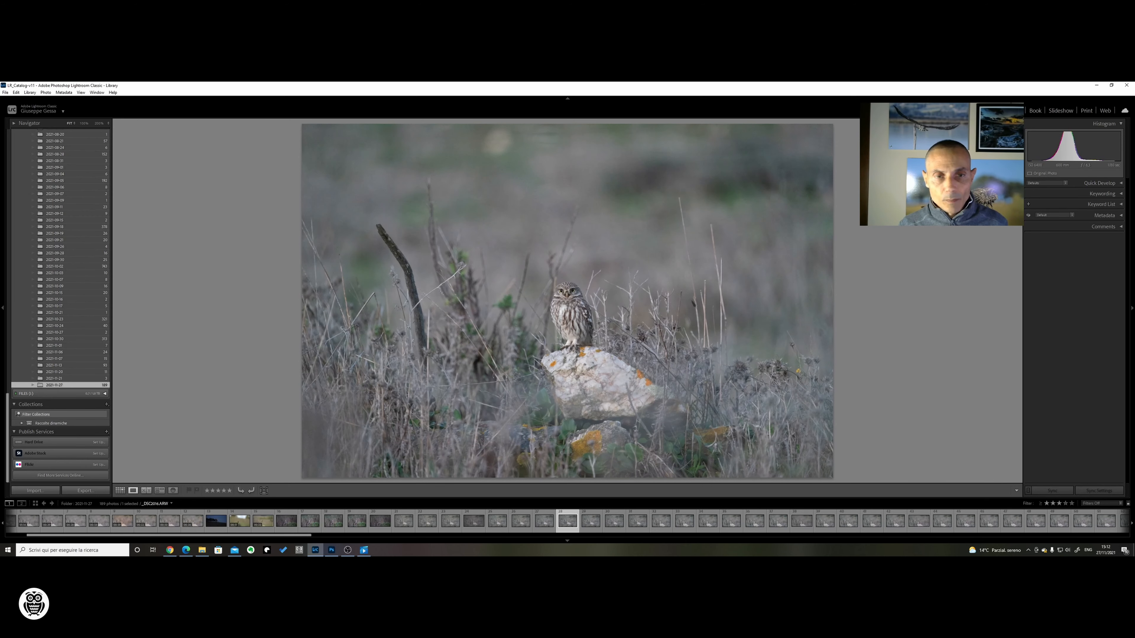
# - Go back through the sequence to the shots of the owl perched on the barbed wire
pyautogui.press('Left')
pyautogui.press('Left')
pyautogui.press('Left')
pyautogui.press('Left')
pyautogui.press('Left')
pyautogui.press('Left')
pyautogui.press('Left')
pyautogui.press('Left')
pyautogui.press('Left')
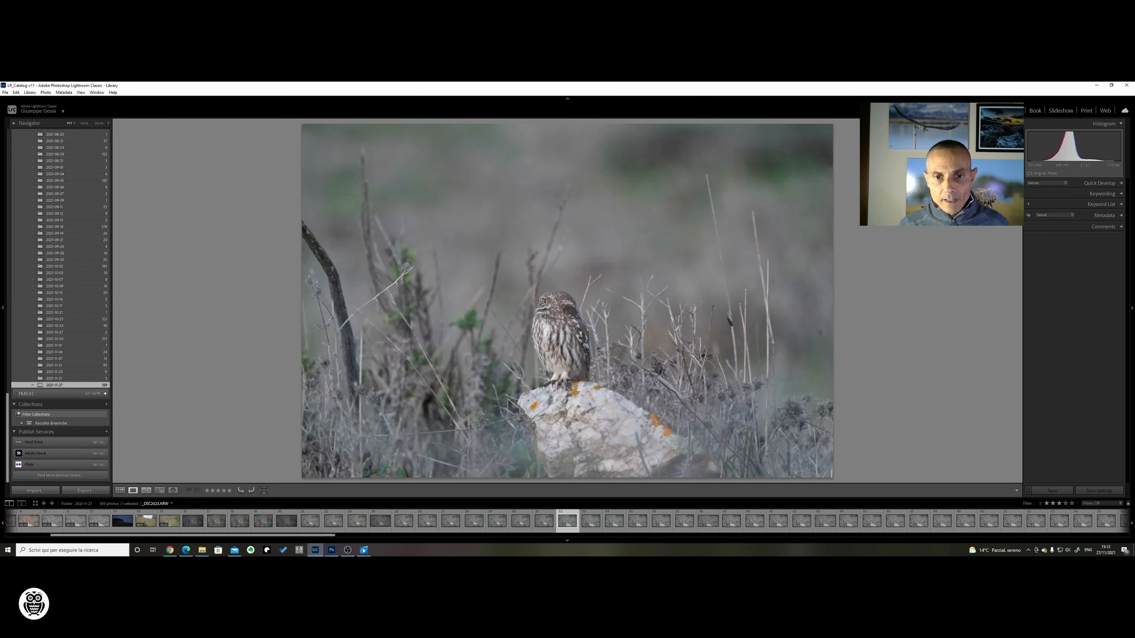
pyautogui.press('Left')
pyautogui.press('Left')
pyautogui.press('Left')
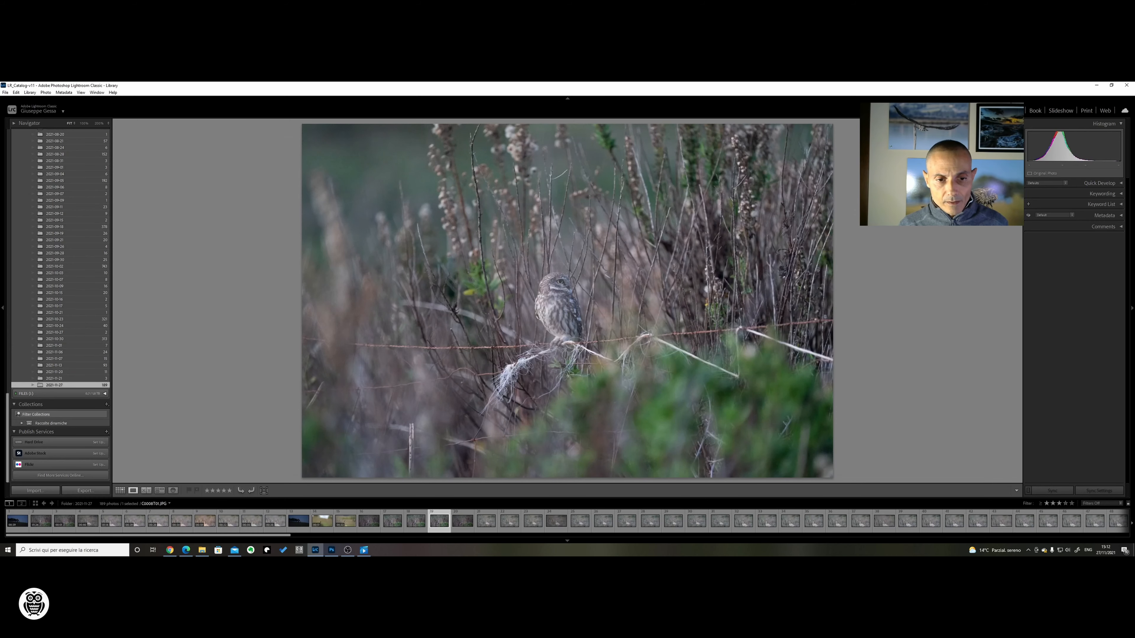
# - Compare the owl-on-wire shots and examine the bird's sharpness in close-up on the first raw one
pyautogui.press('Right')
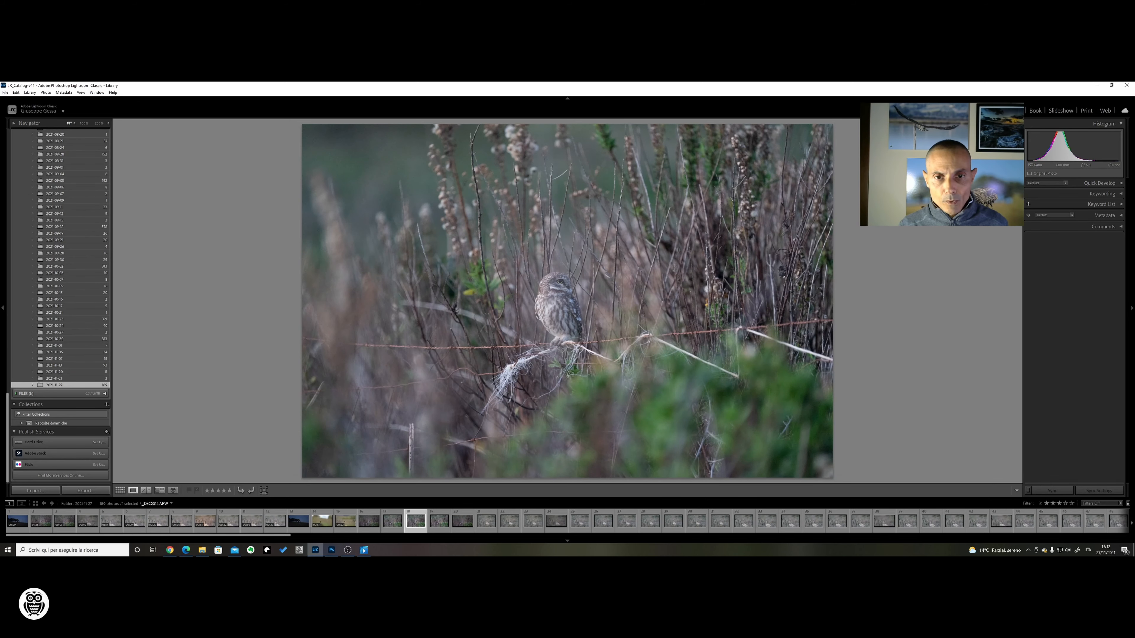
pyautogui.press('Left')
pyautogui.press('Left')
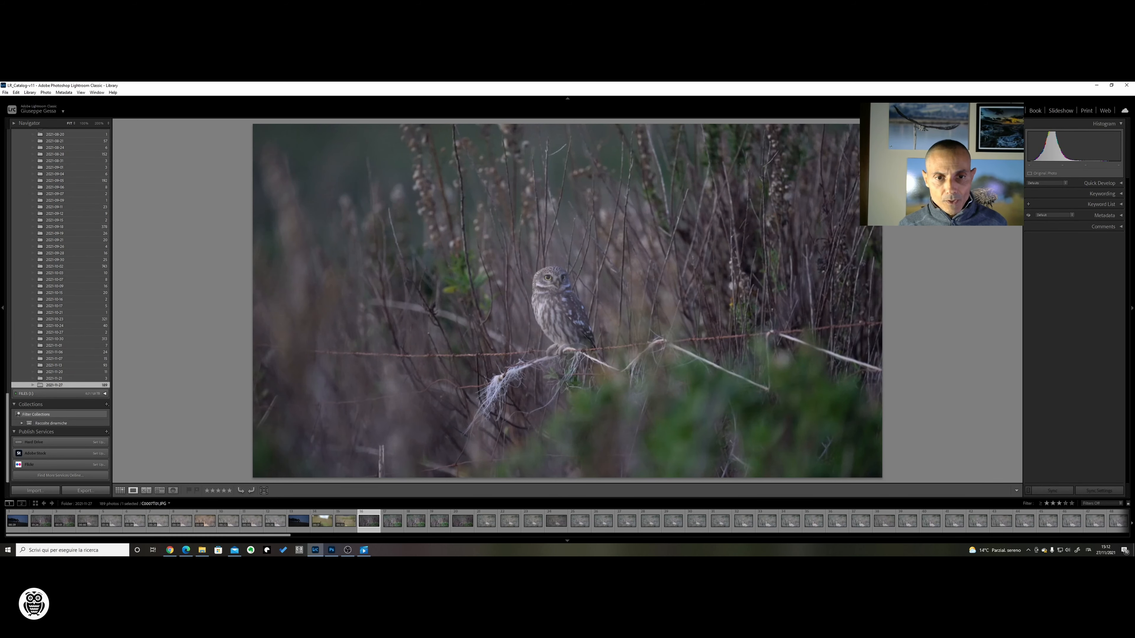
pyautogui.press('Right')
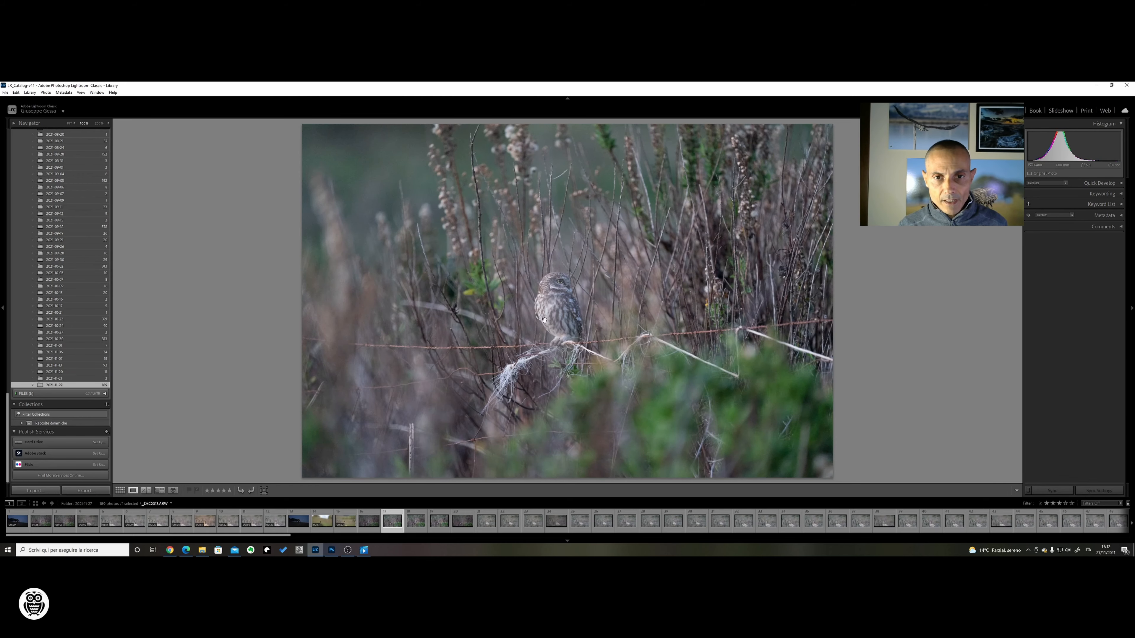
pyautogui.click(544, 321)
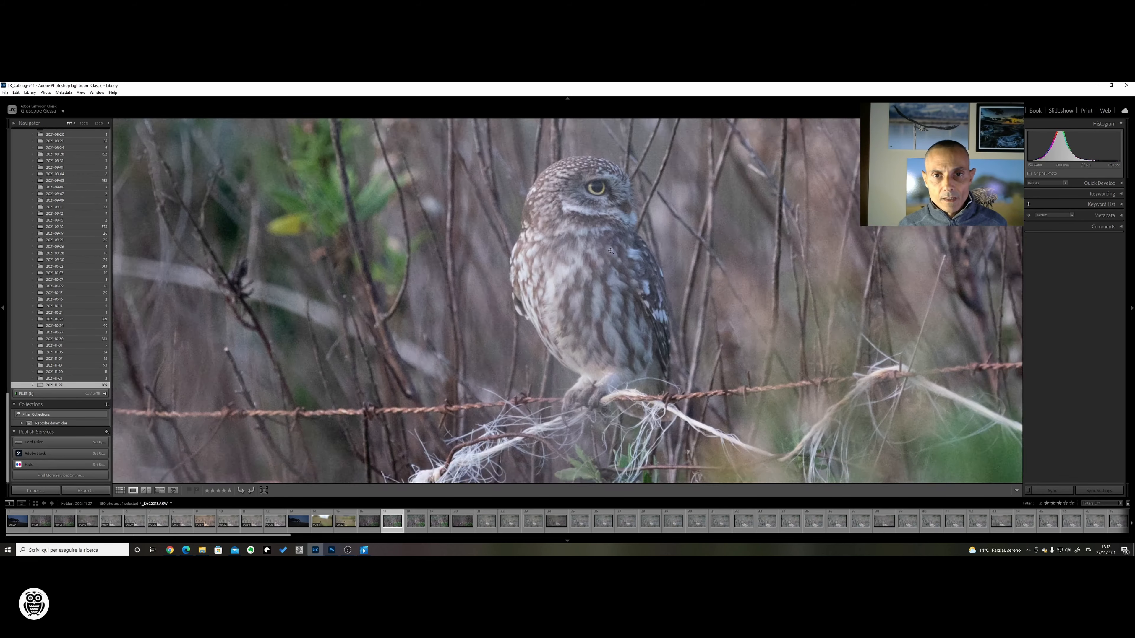
pyautogui.click(588, 300)
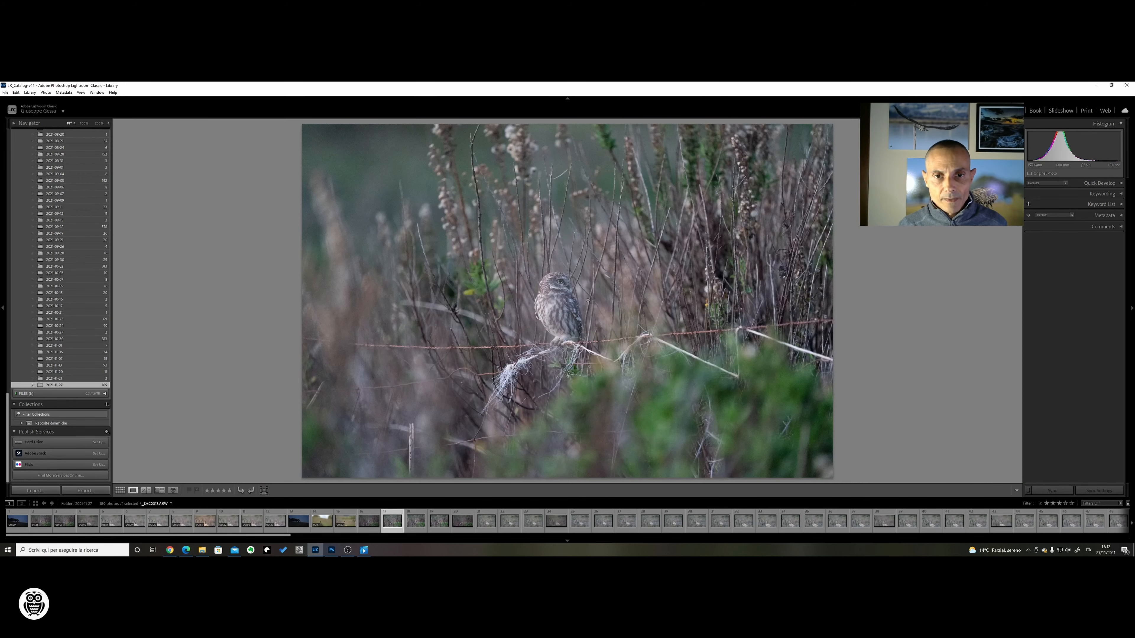
pyautogui.press('Left')
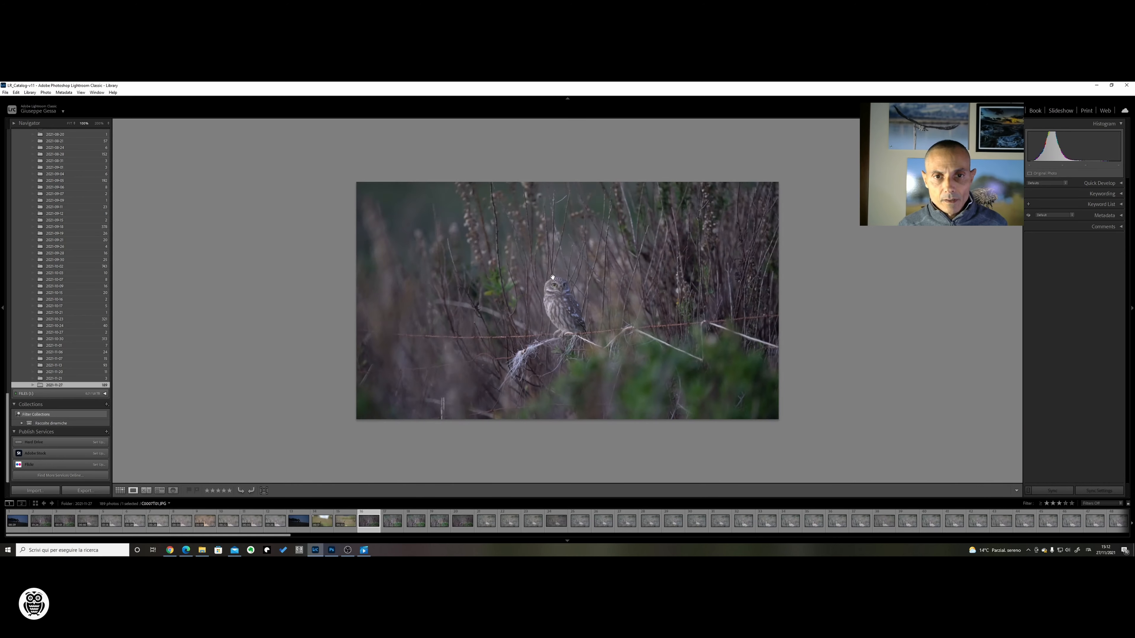
# - Flag the JPG shot of the owl facing the camera on the barbed wire as rejected
pyautogui.press('g')
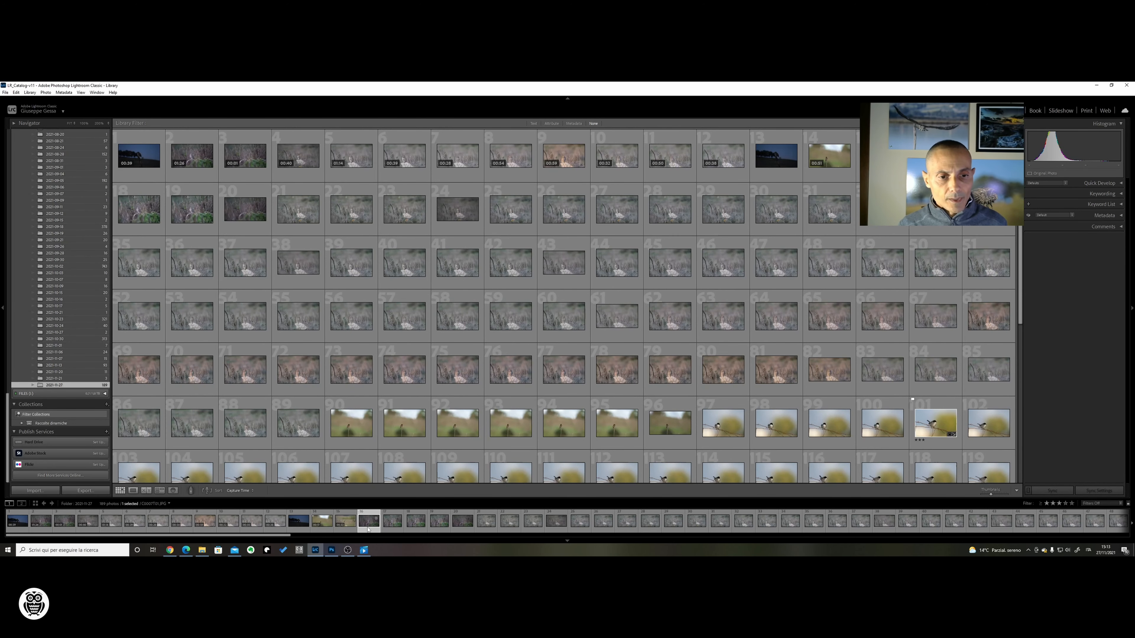
pyautogui.press('e')
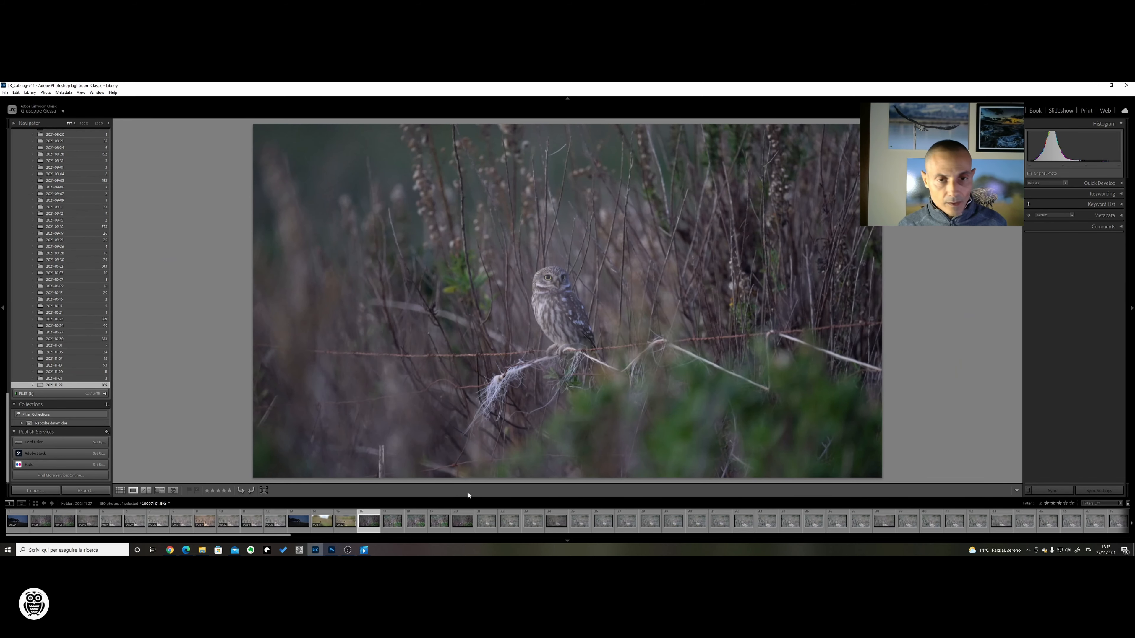
pyautogui.press('x')
# - Flag the JPG shot of the empty barbed wire without the owl as rejected
pyautogui.press('Right')
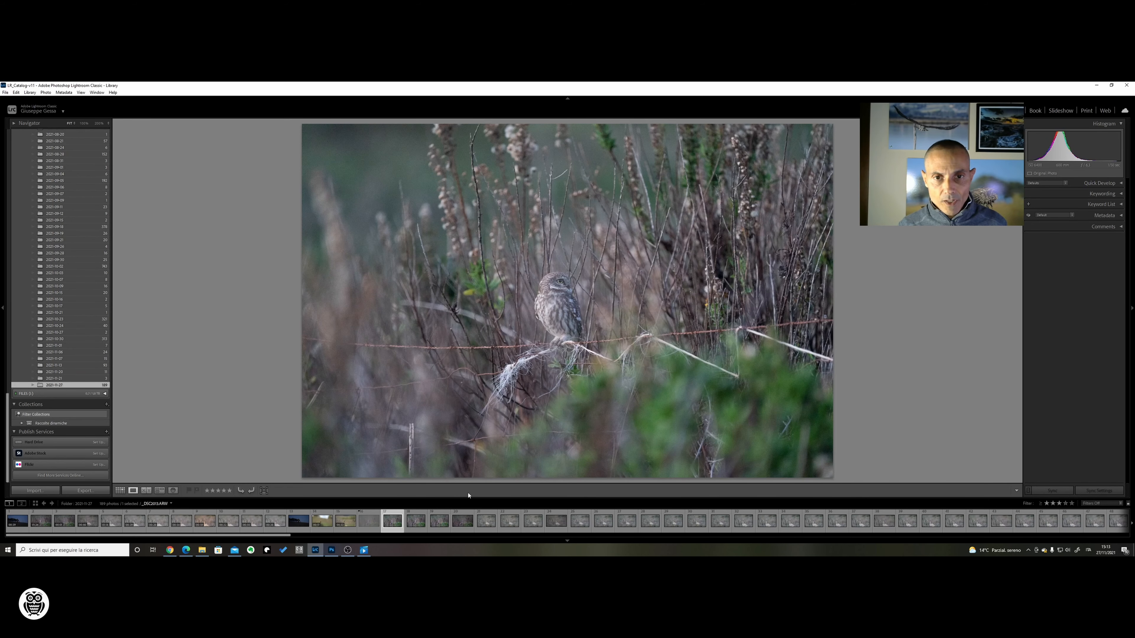
pyautogui.press('Right')
pyautogui.press('Right')
pyautogui.press('Right')
pyautogui.press('x')
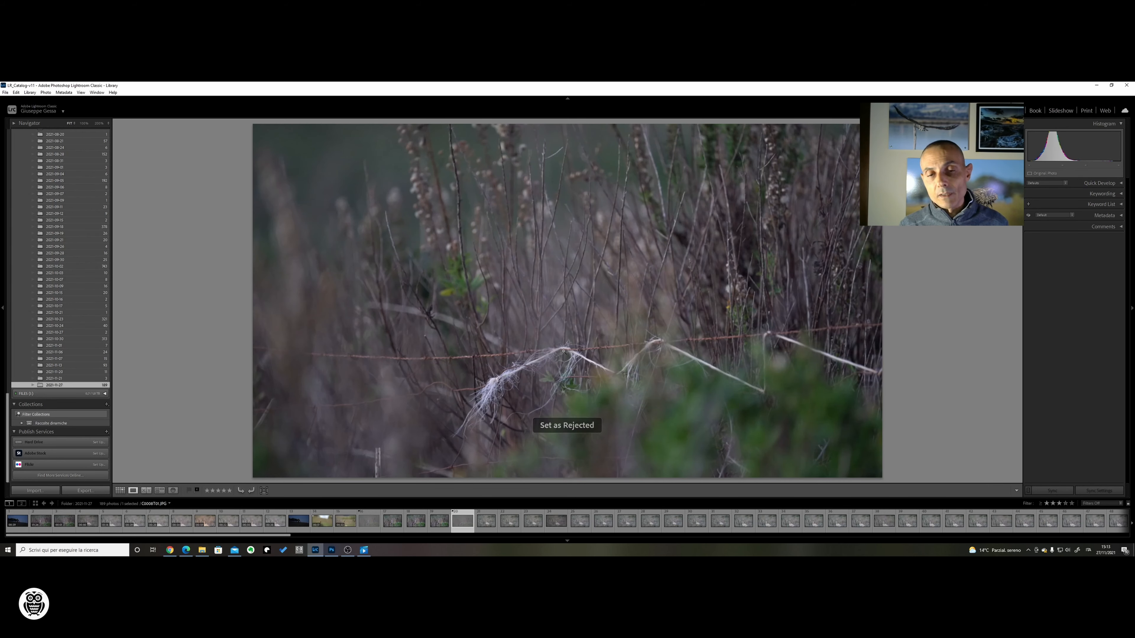
# - Compare the similar raw owl-on-wire shots at full view and in close-up, and reject the second one
pyautogui.press('Left')
pyautogui.press('Left')
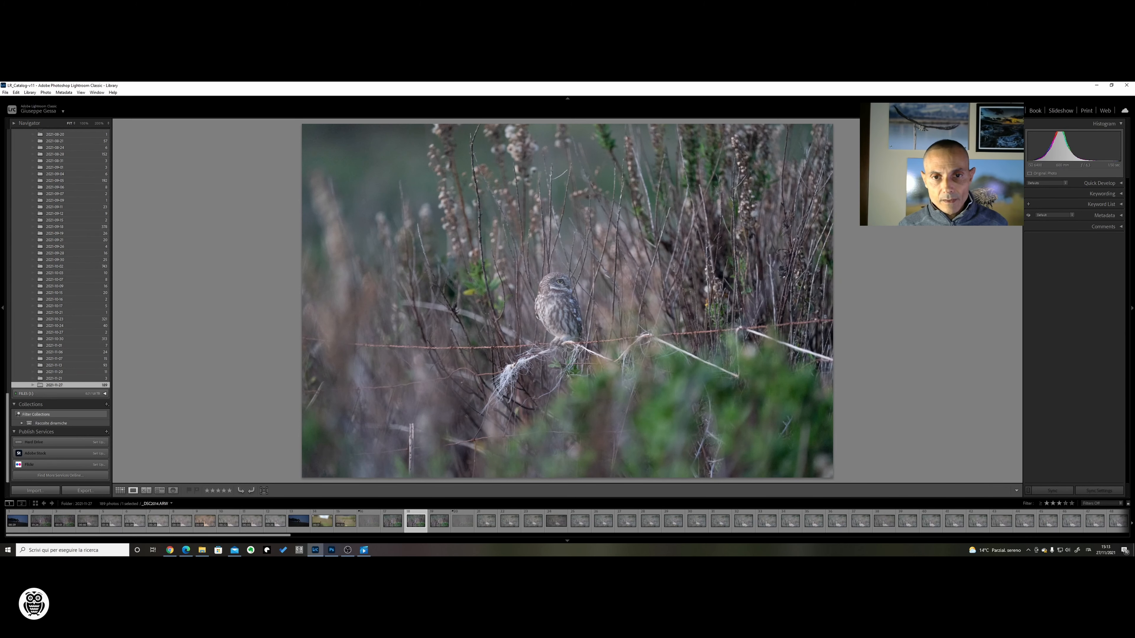
pyautogui.press('Left')
pyautogui.press('Left')
pyautogui.press('Right')
pyautogui.press('Right')
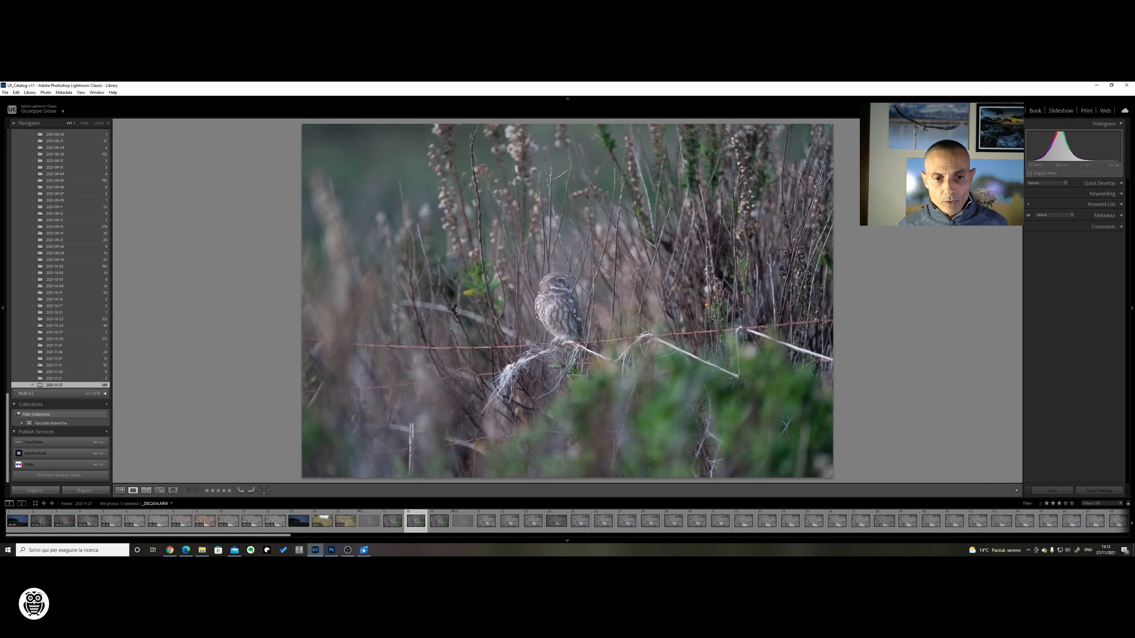
pyautogui.press('Left')
pyautogui.press('Right')
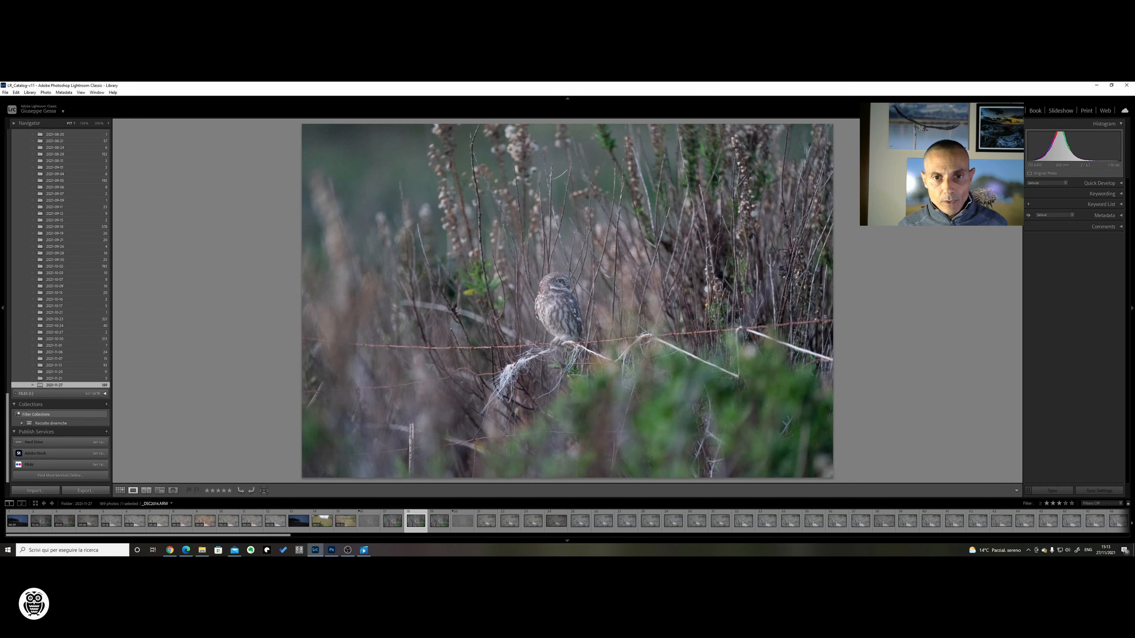
pyautogui.click(574, 304)
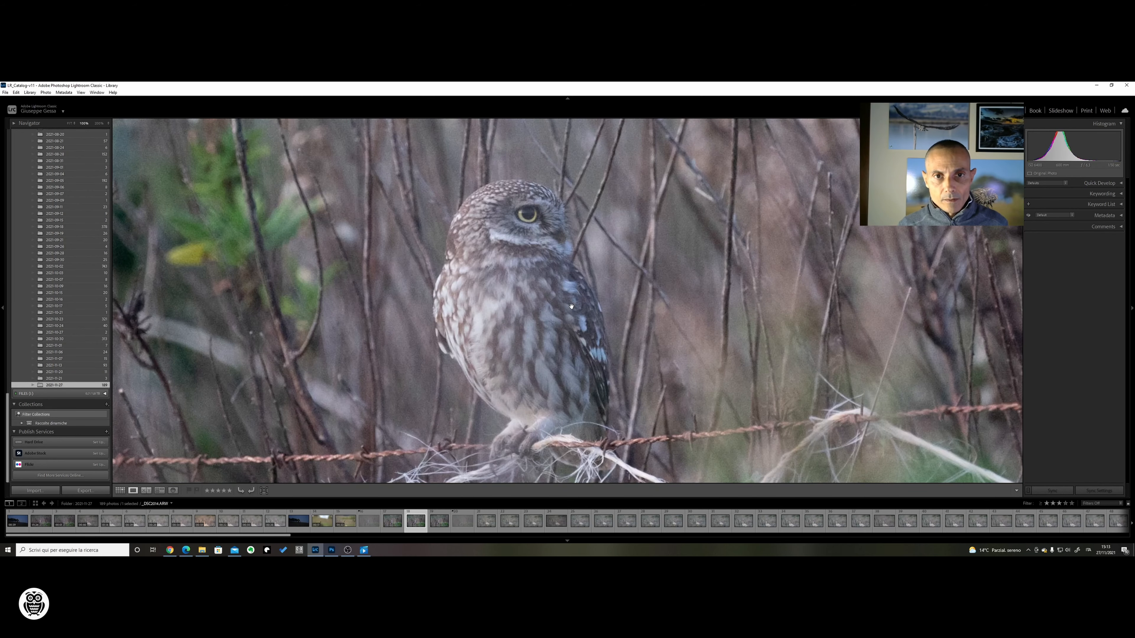
pyautogui.press('Left')
pyautogui.press('Right')
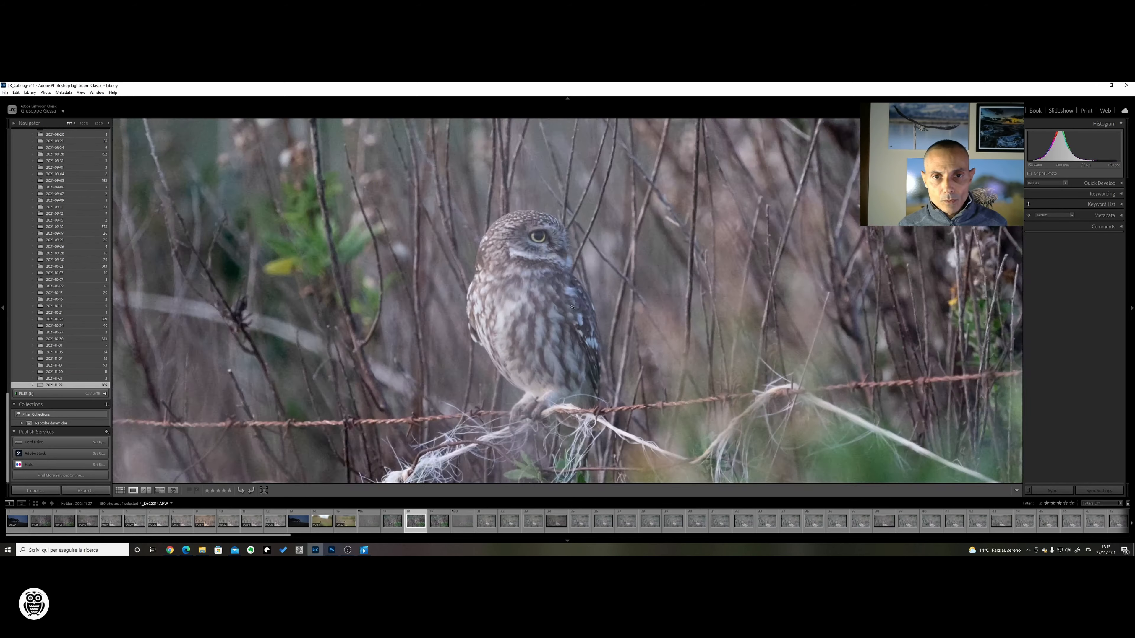
pyautogui.click(572, 307)
pyautogui.press('x')
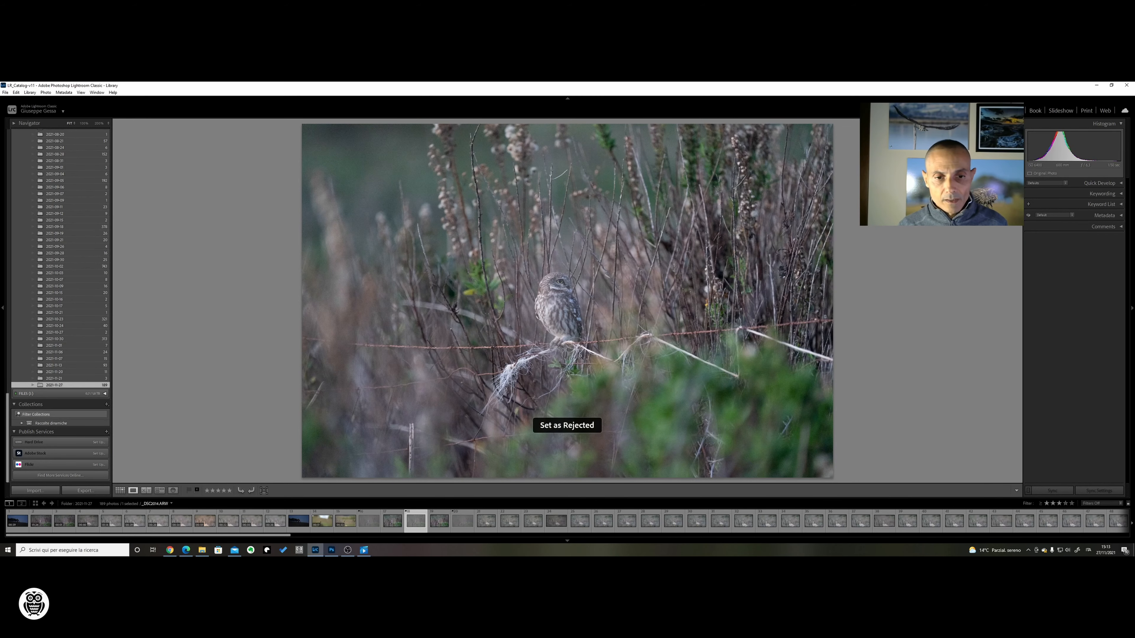
# - Check the first owl-on-rock raw photo in close-up and flag it as a pick
pyautogui.press('Right')
pyautogui.press('Right')
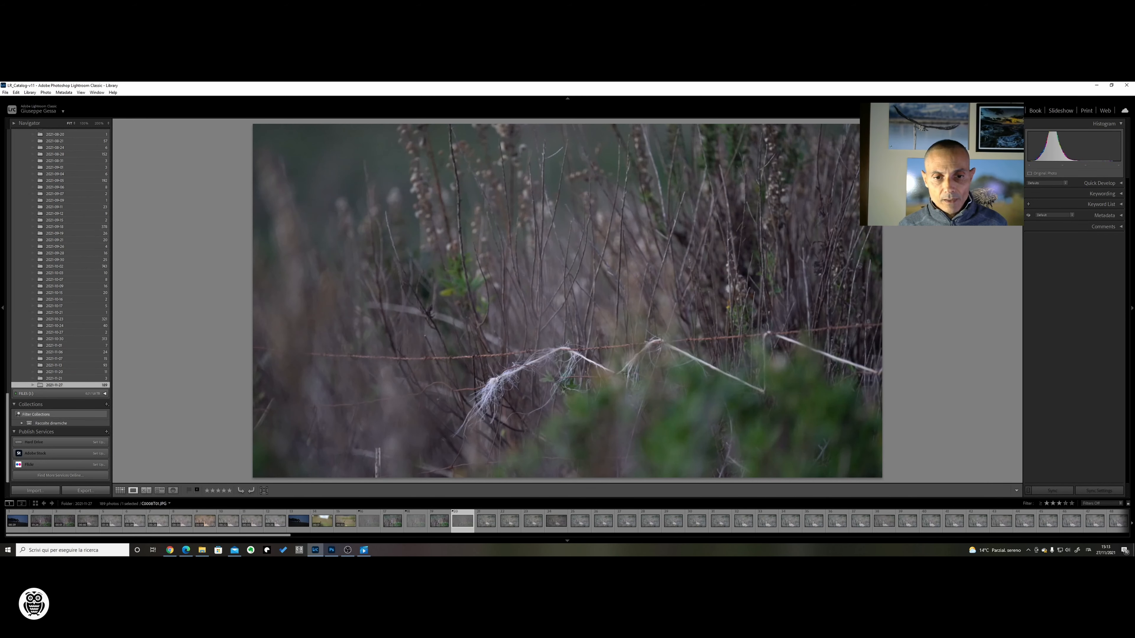
pyautogui.press('Right')
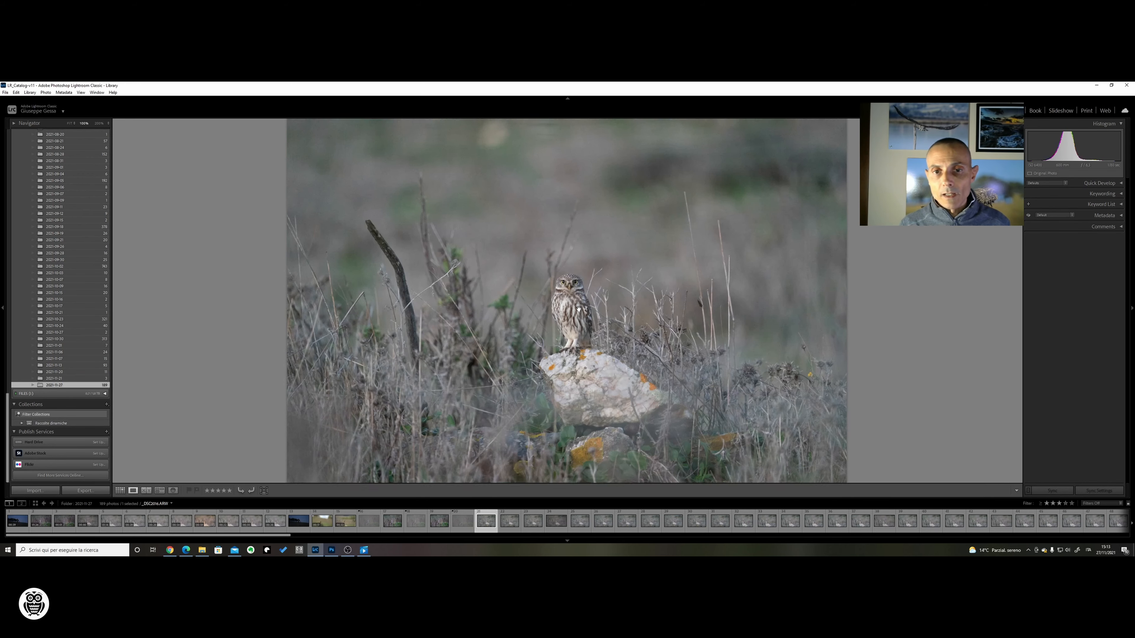
pyautogui.click(579, 311)
pyautogui.click(579, 309)
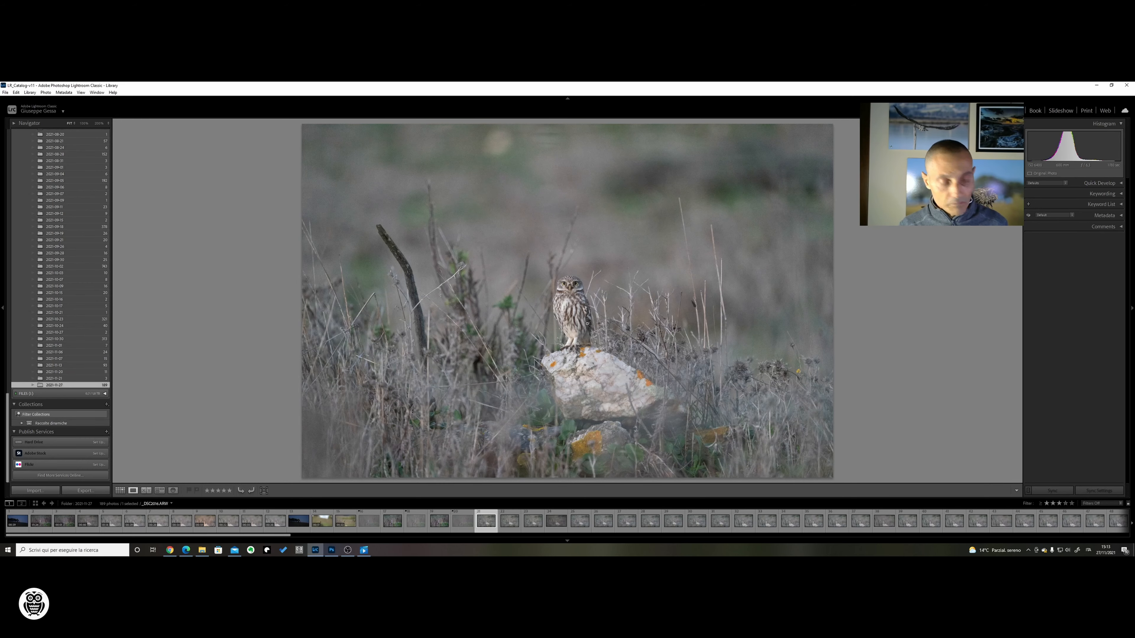
pyautogui.click(587, 323)
pyautogui.click(617, 353)
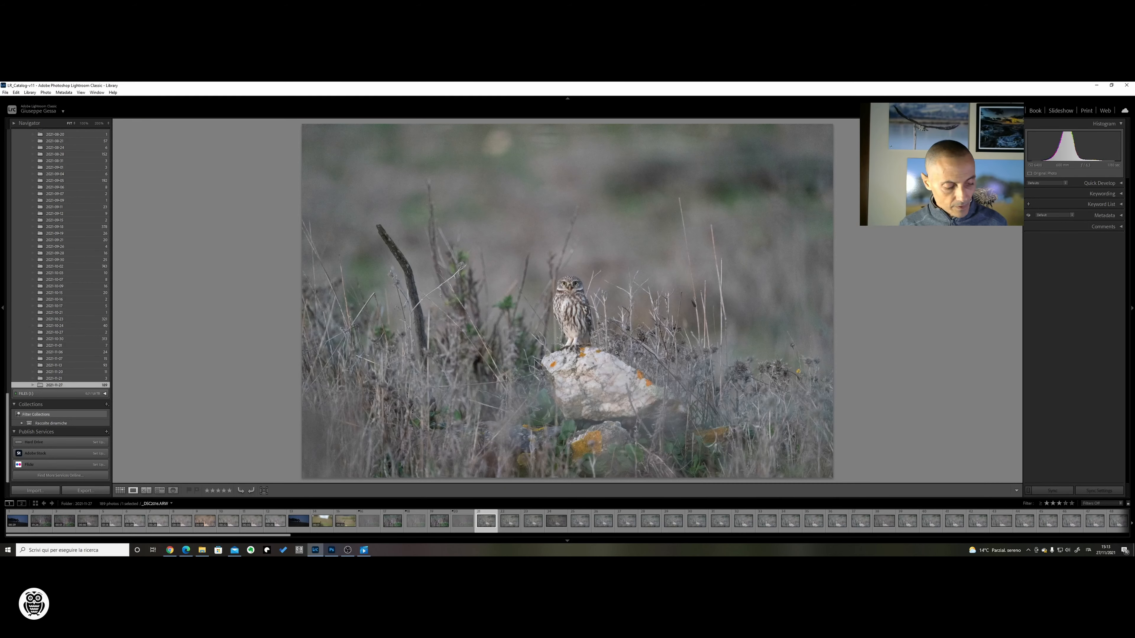
pyautogui.press('p')
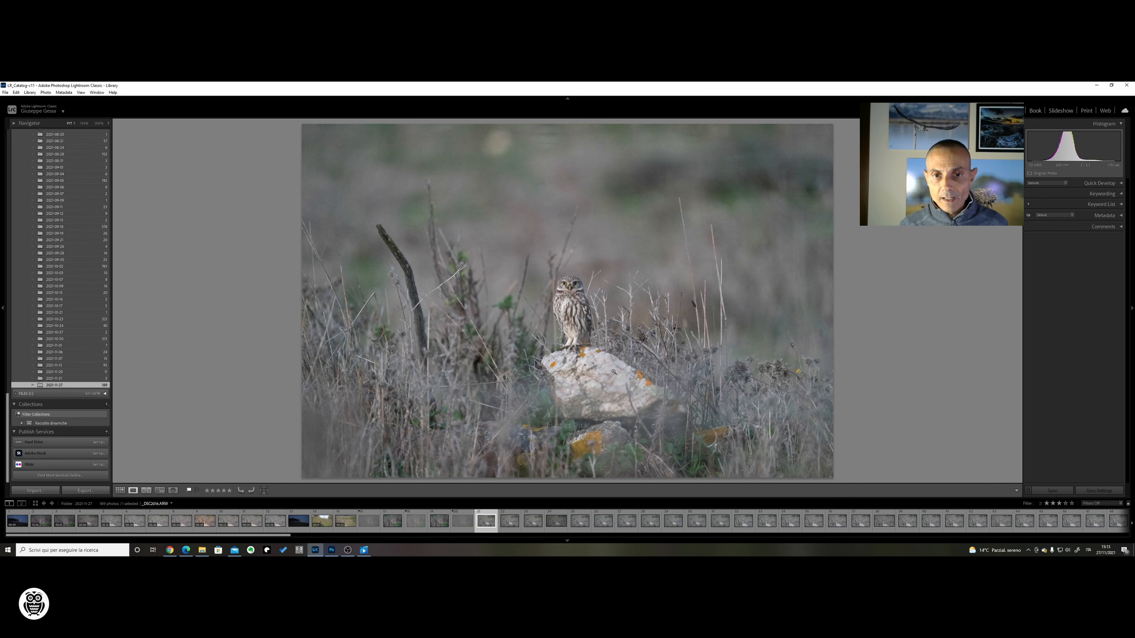
# - Advance to the darker JPG of the owl on the rock with its head turned and reject it
pyautogui.press('Right')
pyautogui.press('Right')
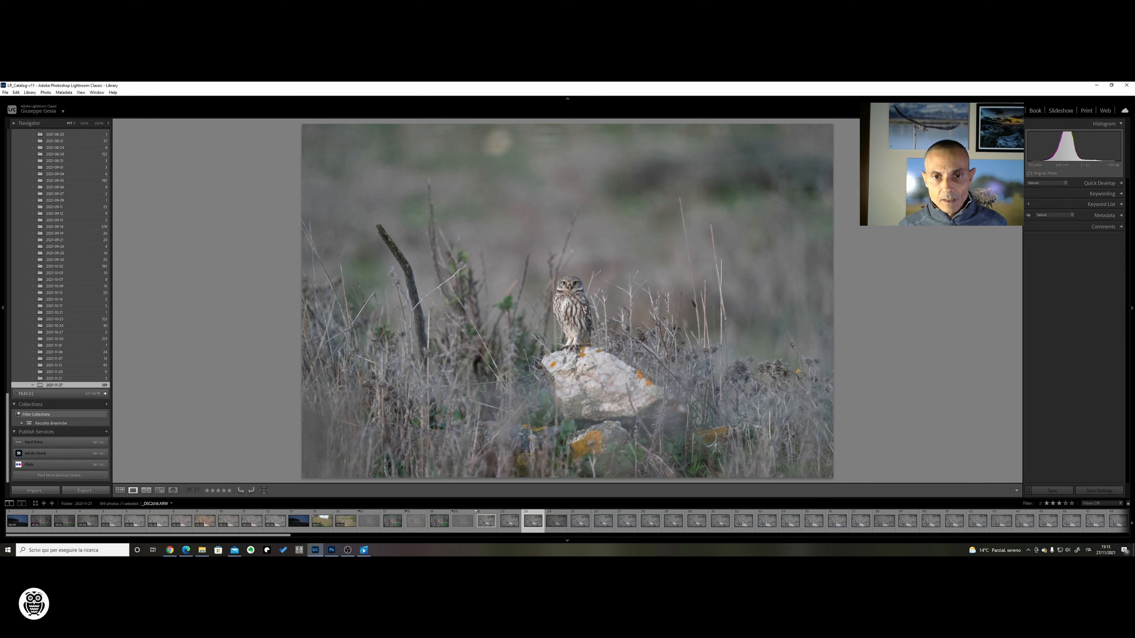
pyautogui.press('Right')
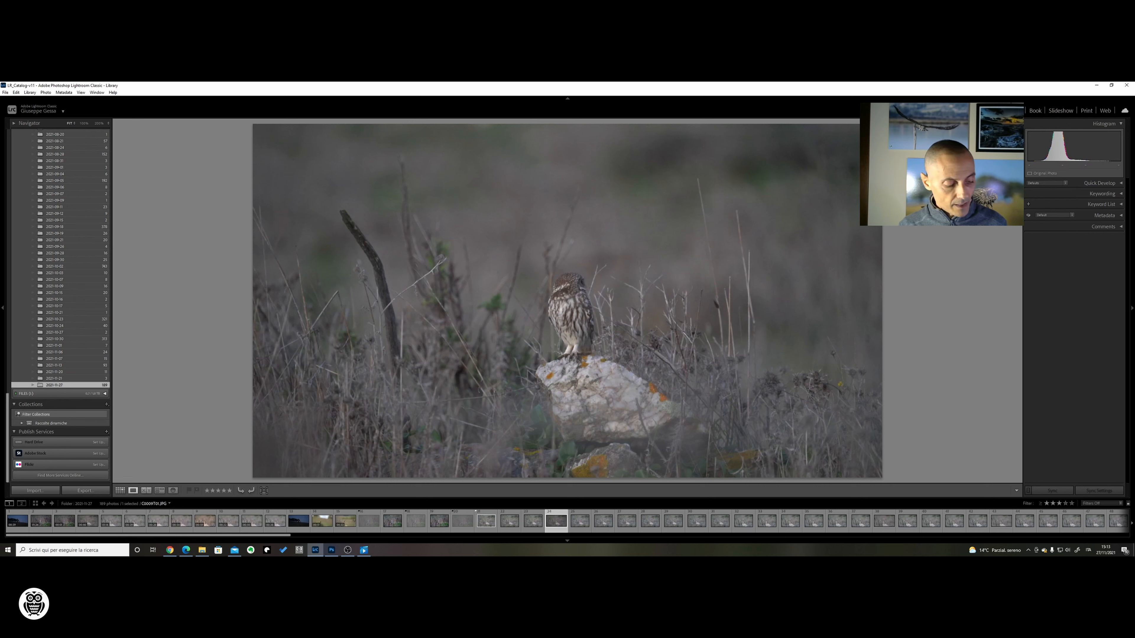
pyautogui.press('x')
# - Compare the two near-identical frontal shots of the owl on the rock and reject the second one
pyautogui.press('Left')
pyautogui.press('Left')
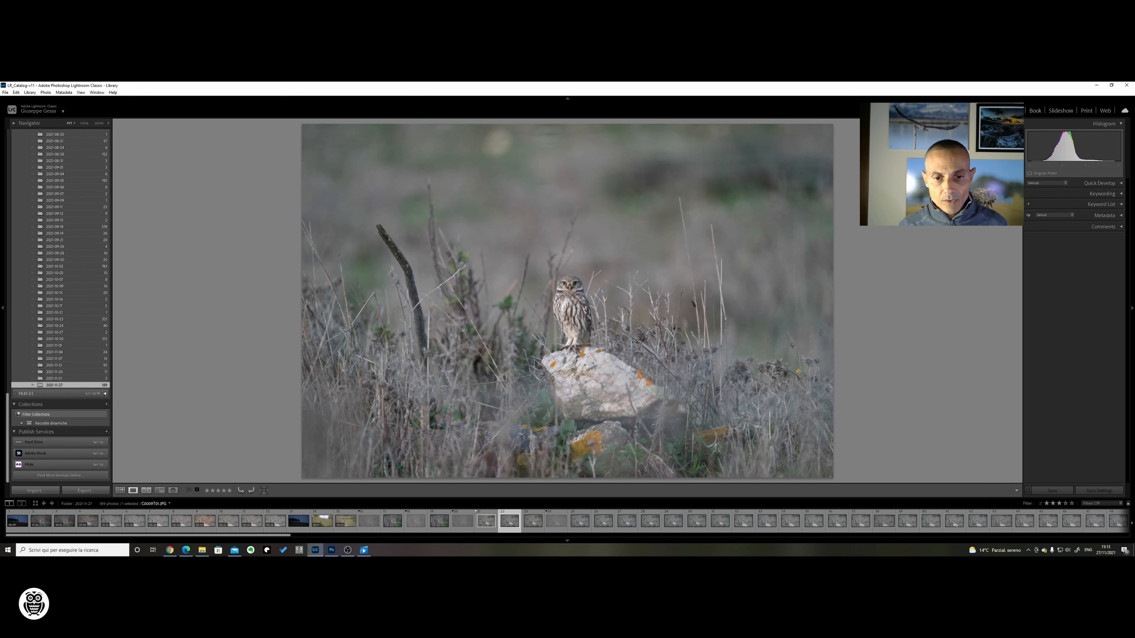
pyautogui.press('Right')
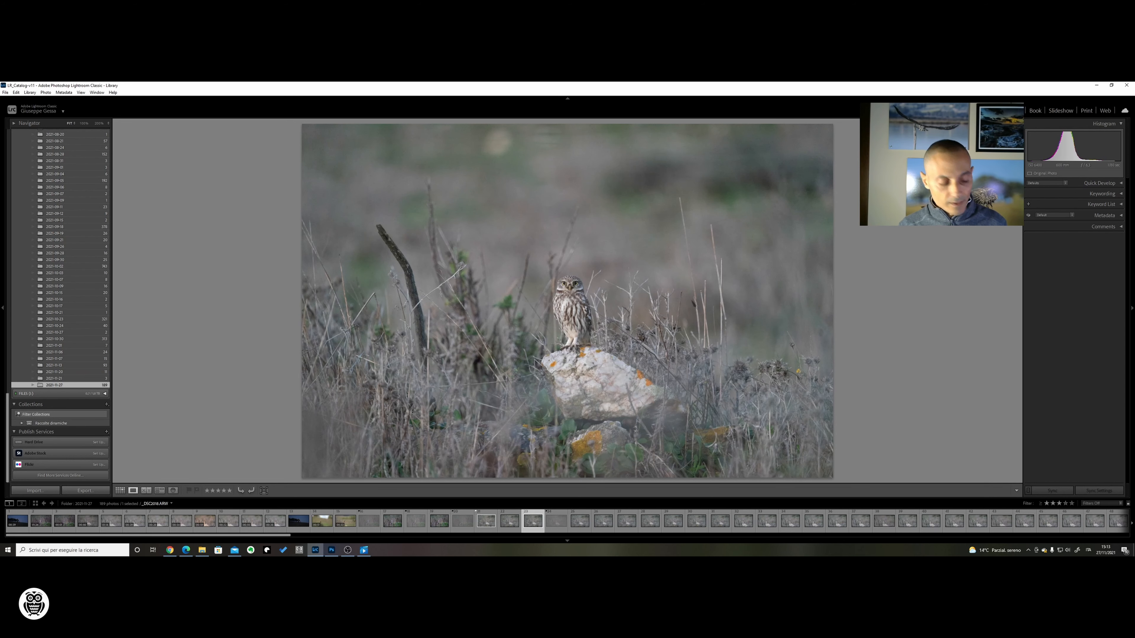
pyautogui.press('x')
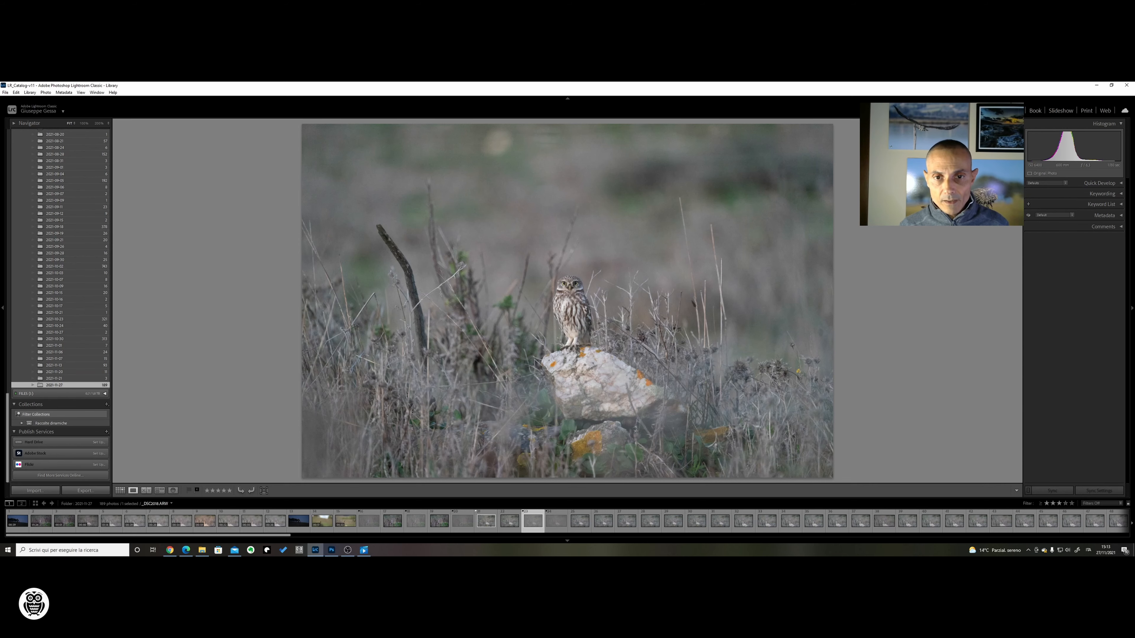
# - Compare the following raw shots of the owl looking aside and flag the front-facing one as a pick
pyautogui.press('Right')
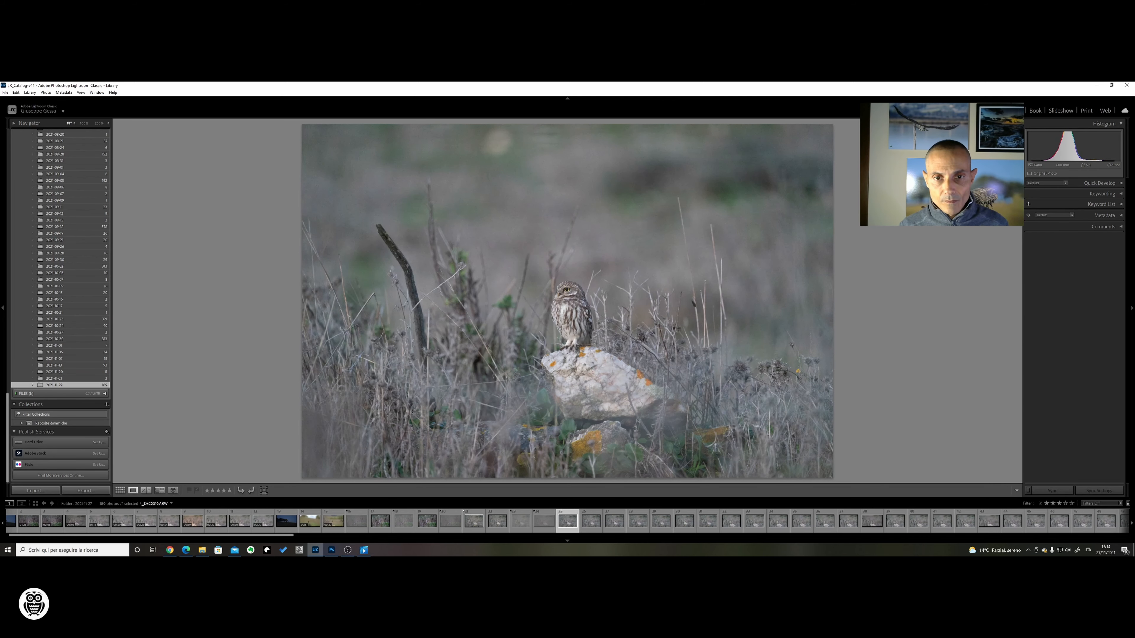
pyautogui.press('Right')
pyautogui.press('Right')
pyautogui.press('Left')
pyautogui.press('Right')
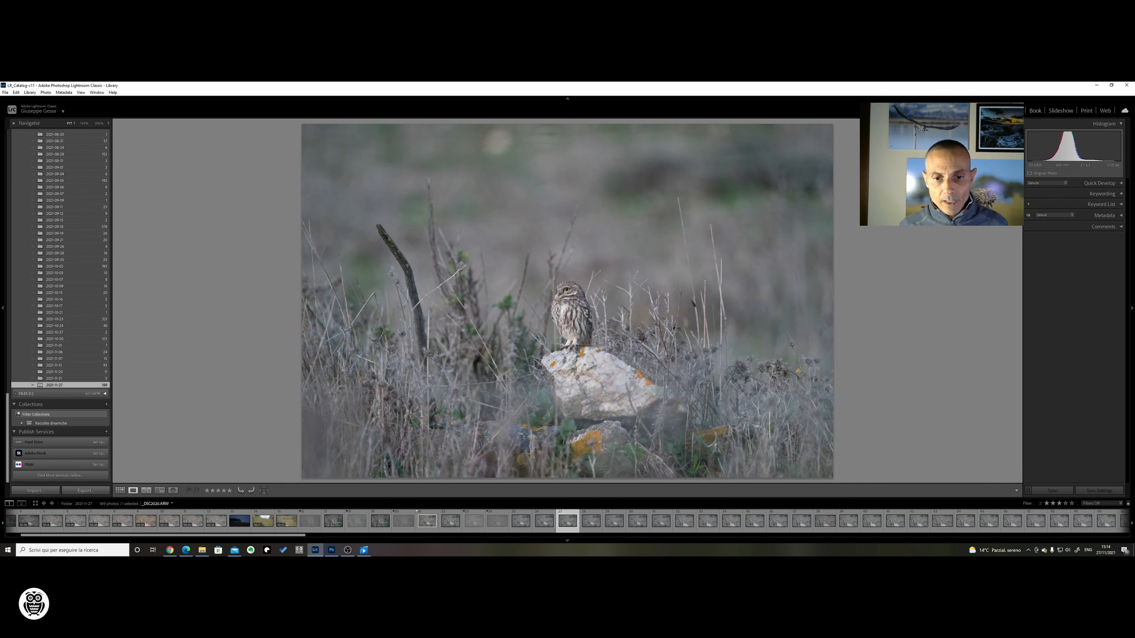
pyautogui.press('Left')
pyautogui.press('Left')
pyautogui.press('Left')
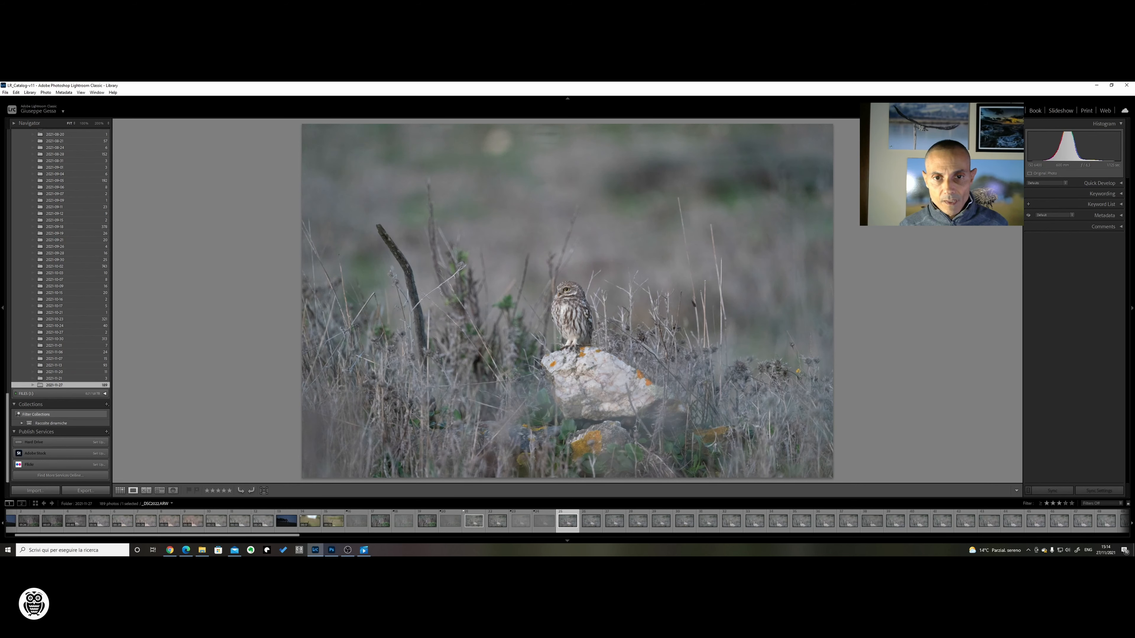
pyautogui.press('Right')
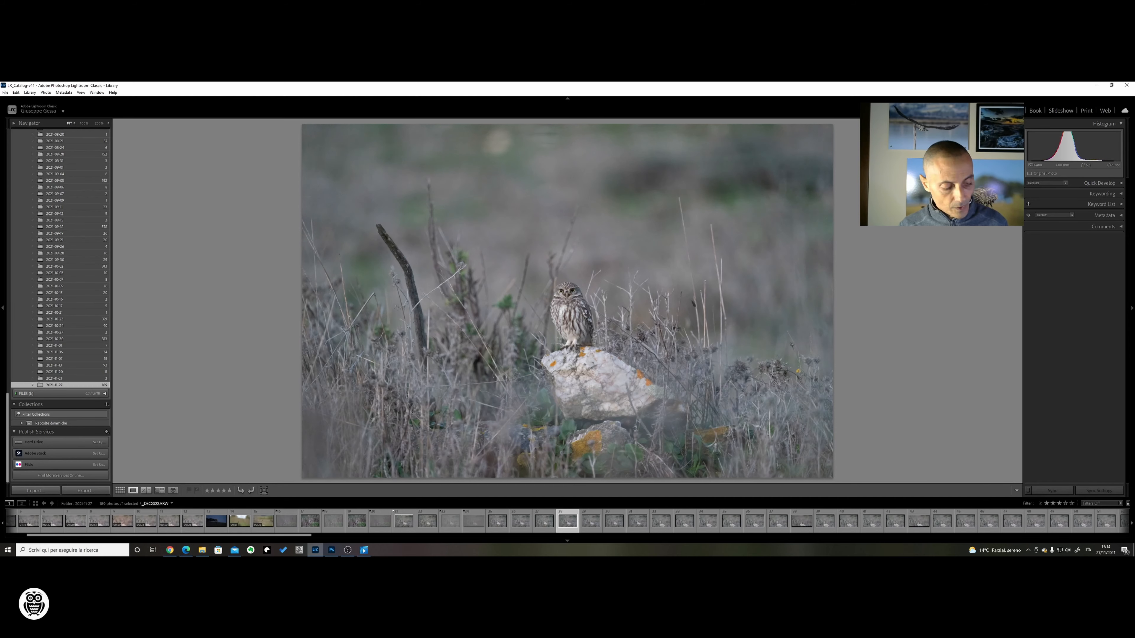
pyautogui.press('p')
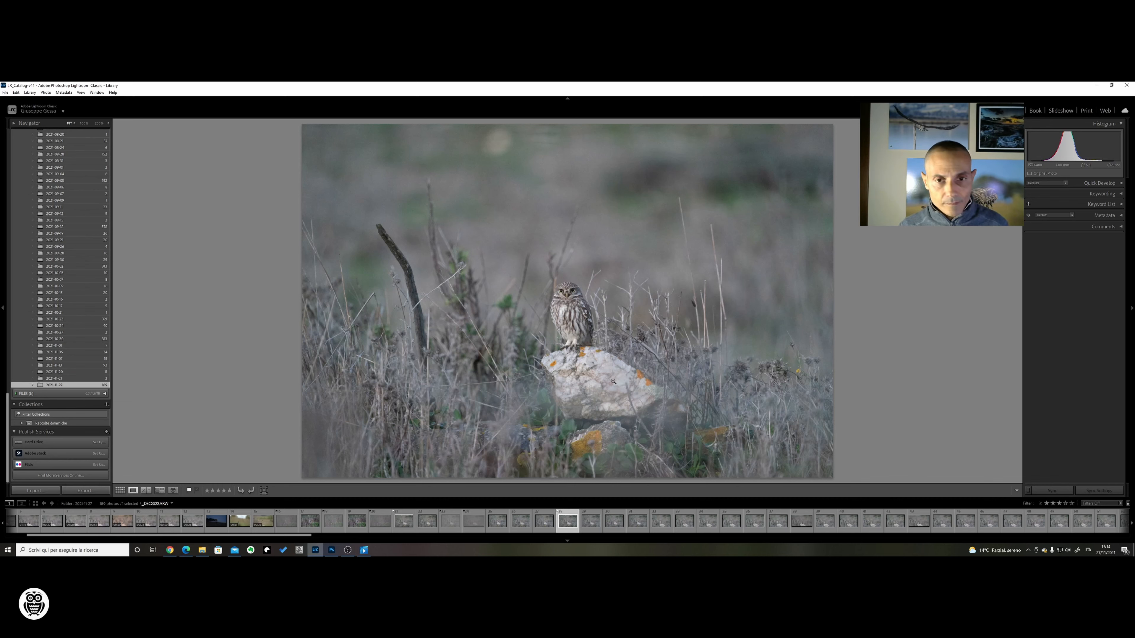
# - Advance to the tighter raw shot of the owl on the rock in left-facing profile and flag it as a pick
pyautogui.press('Right')
pyautogui.press('Right')
pyautogui.press('Left')
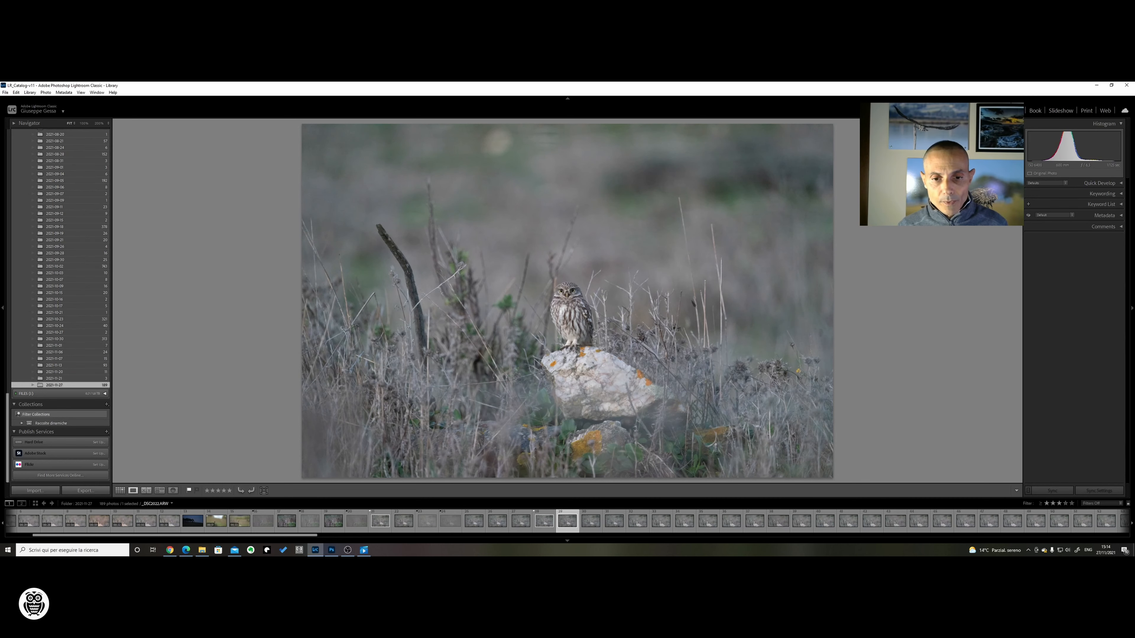
pyautogui.press('Right')
pyautogui.press('Right')
pyautogui.press('Right')
pyautogui.press('Right')
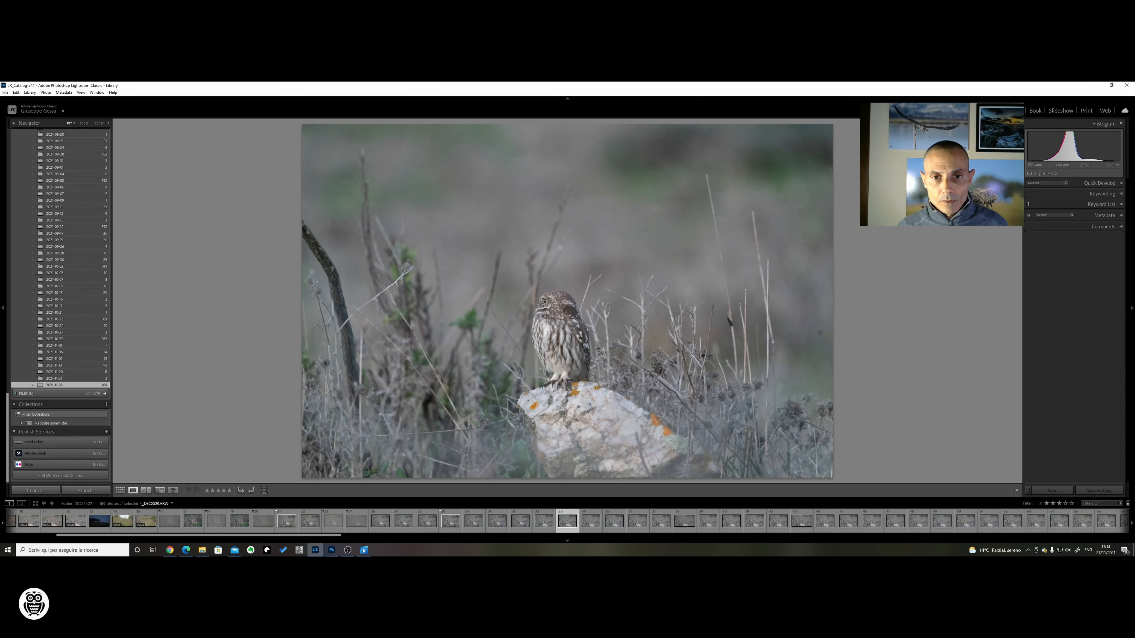
pyautogui.press('p')
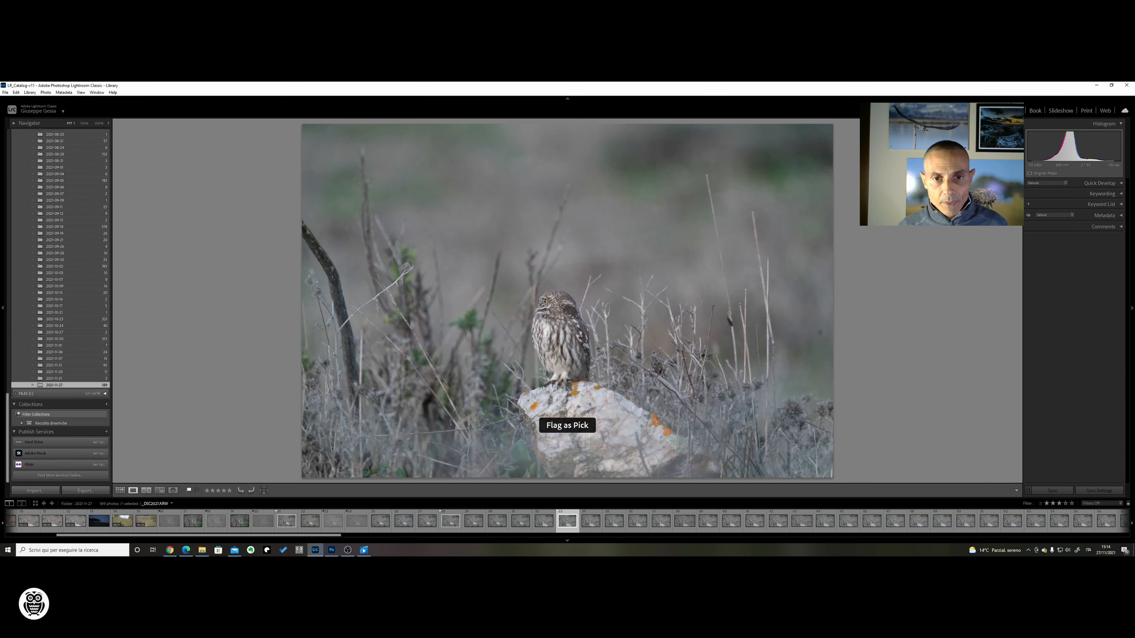
# - Flag the tight raw shot of the owl with its head turned slightly left as a pick and check it in close-up
pyautogui.press('Right')
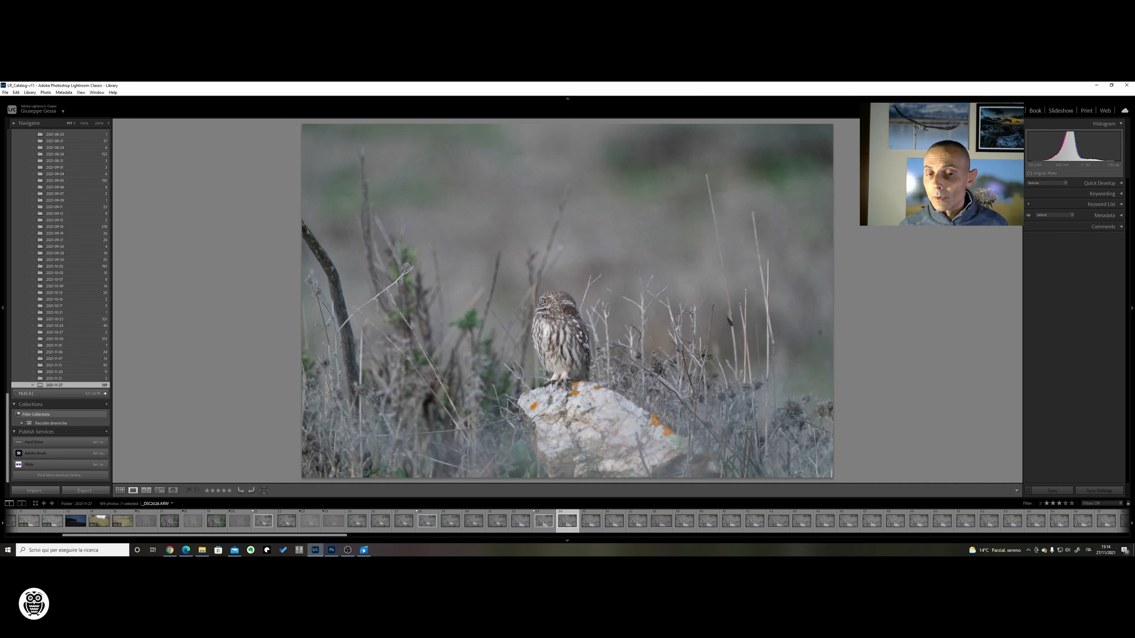
pyautogui.press('Right')
pyautogui.press('Right')
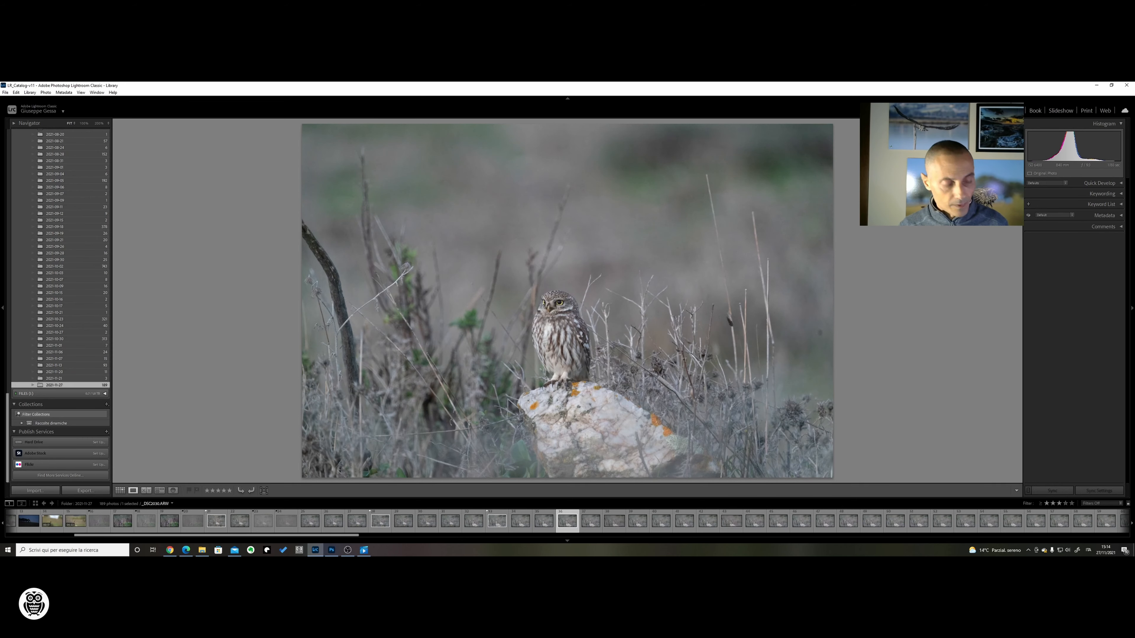
pyautogui.press('p')
pyautogui.click(555, 325)
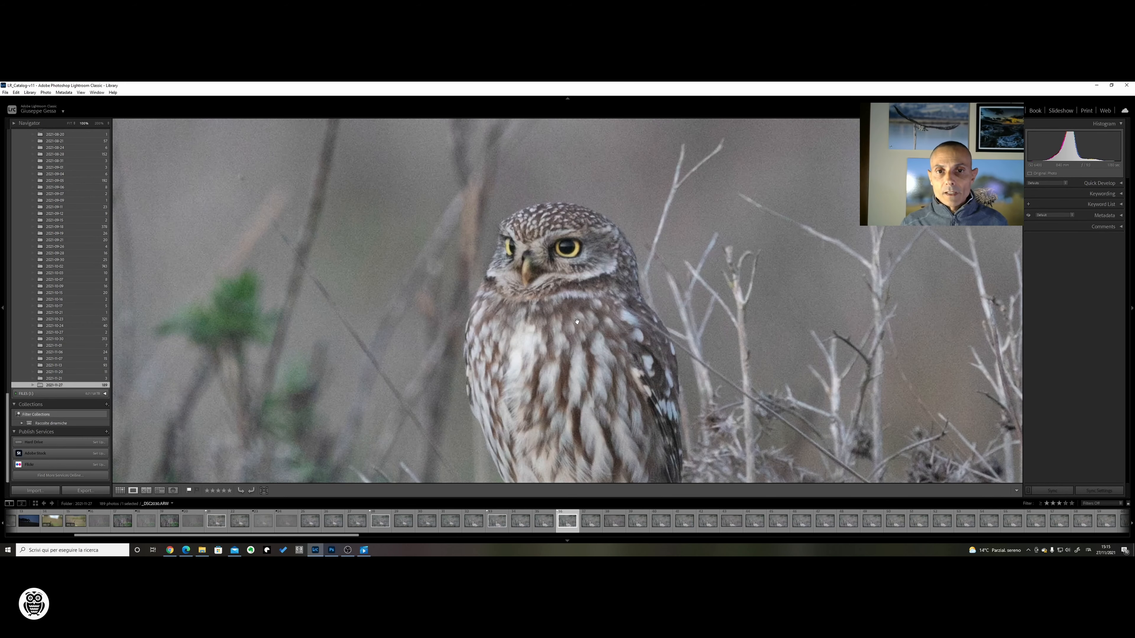
# - Reject the darker JPG of the owl looking left and check the raw shot just before it in close-up
pyautogui.press('Right')
pyautogui.press('Right')
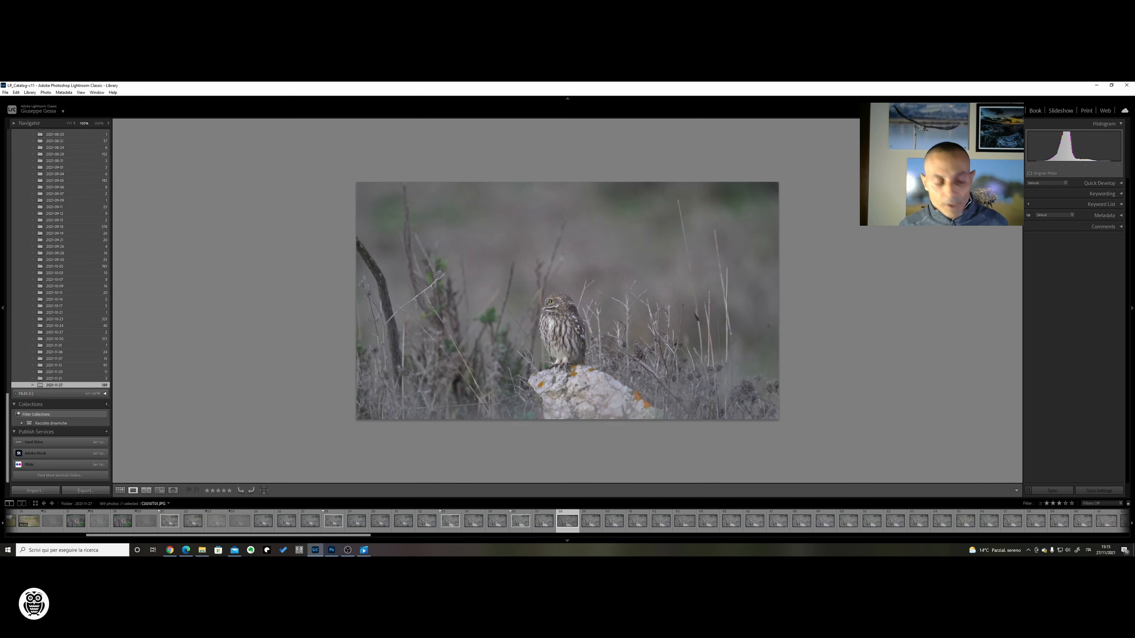
pyautogui.press('x')
pyautogui.press('Left')
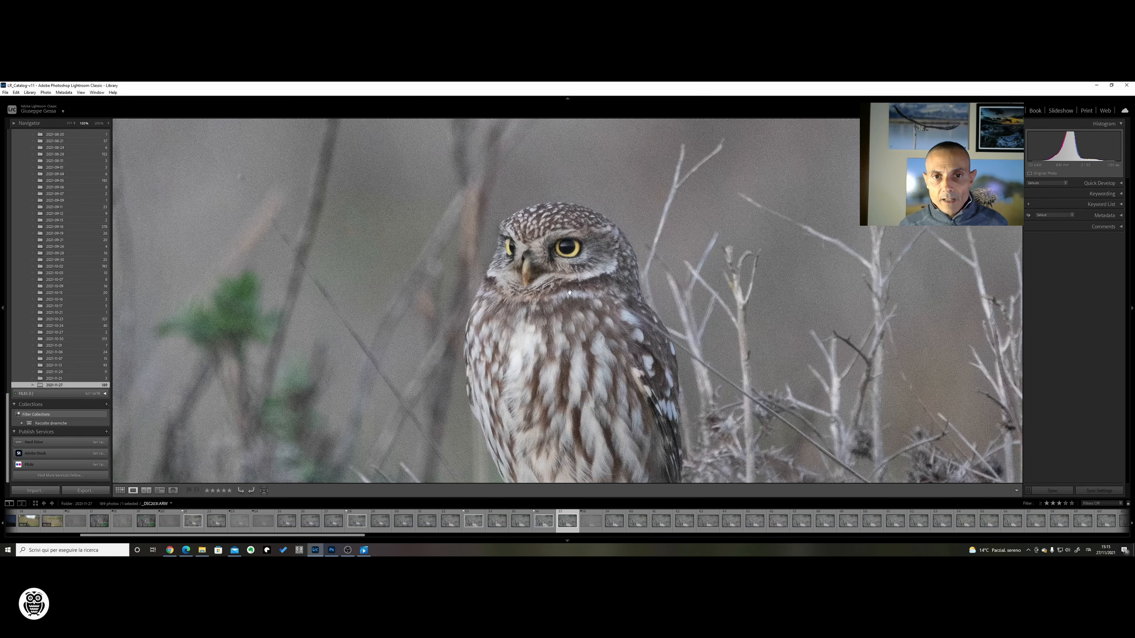
pyautogui.click(570, 293)
pyautogui.click(570, 293)
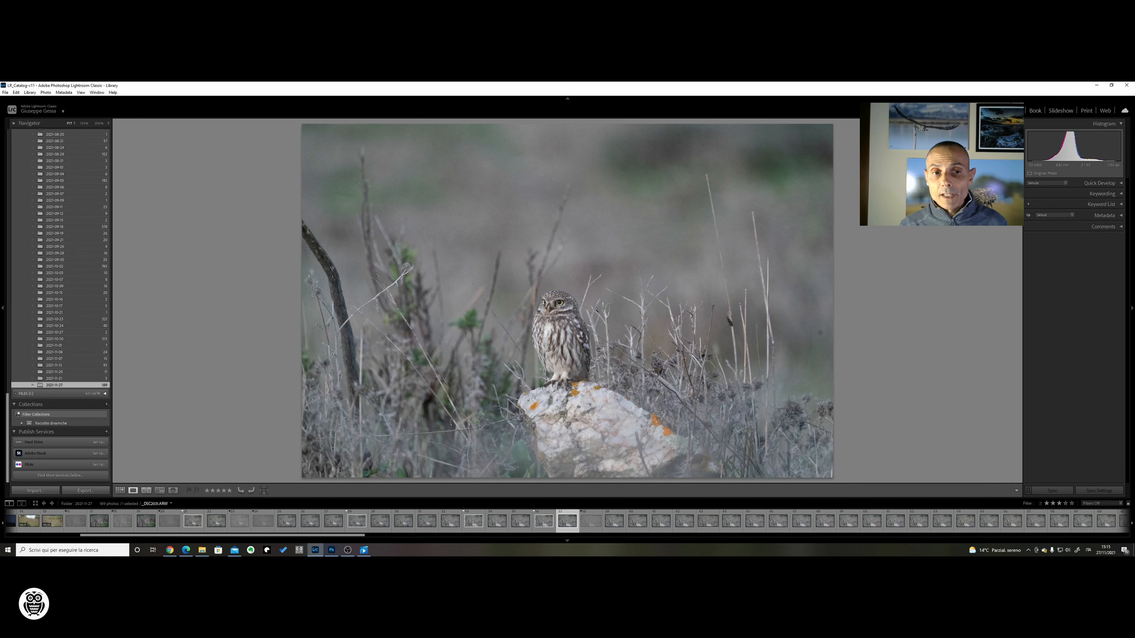
# - Flag the raw shot of the owl with its eye half closed as a pick and compare it with the next shots in close-up
pyautogui.press('Right')
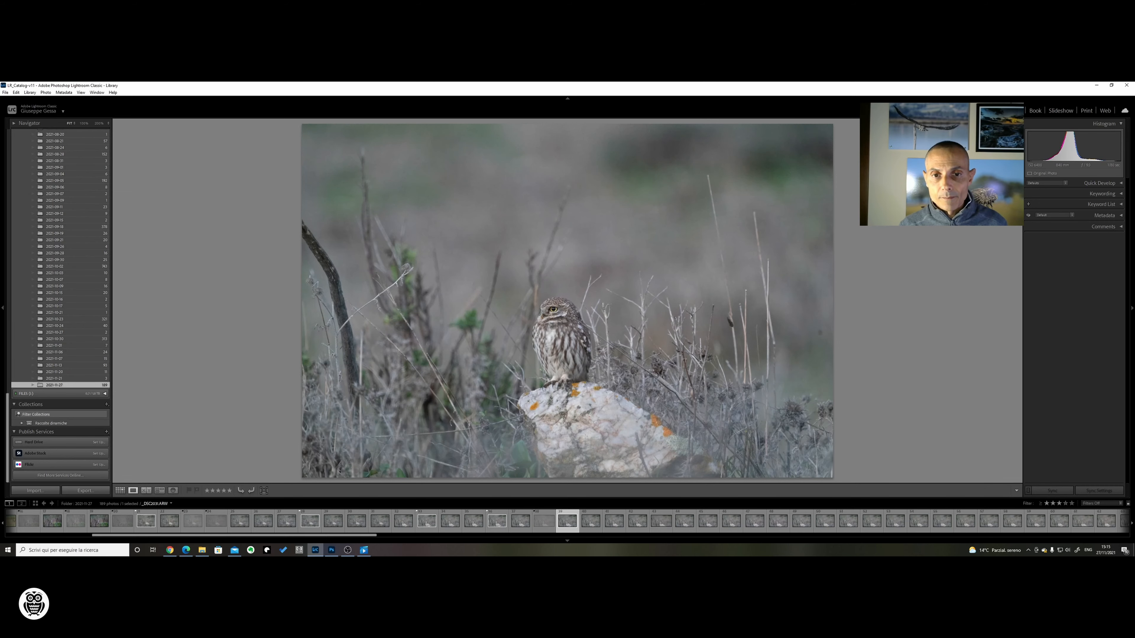
pyautogui.press('x')
pyautogui.click(570, 321)
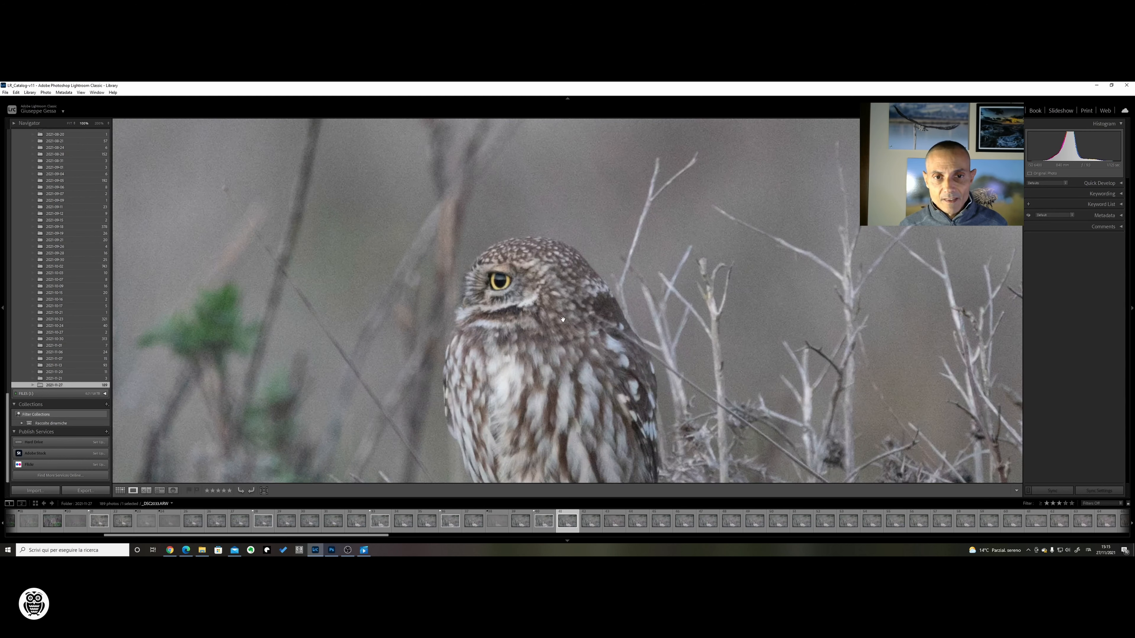
pyautogui.press('Left')
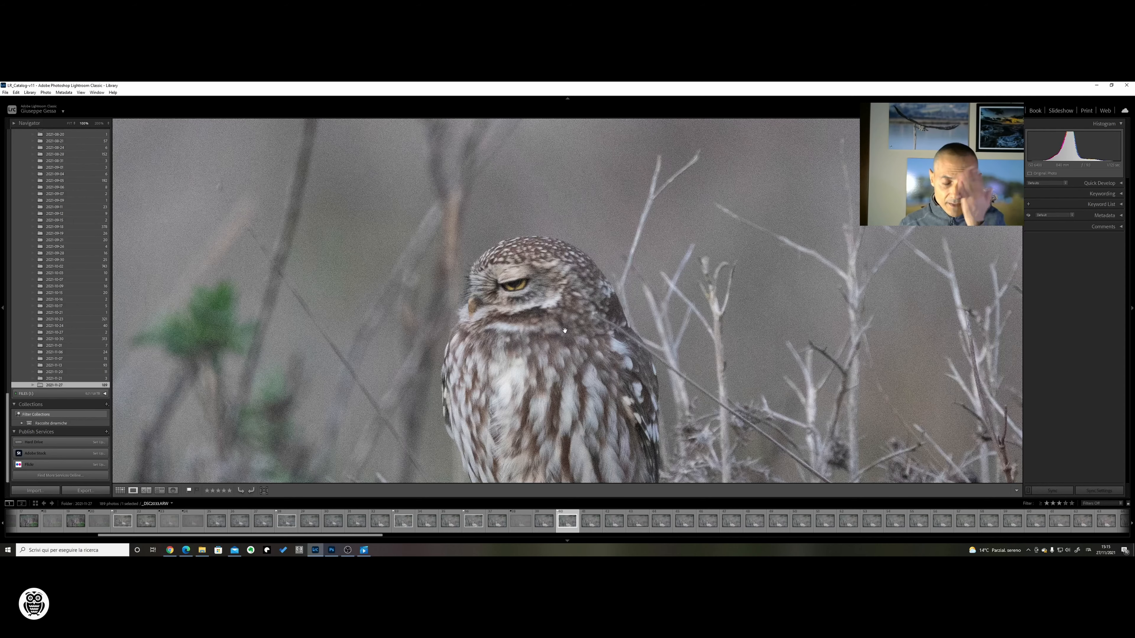
pyautogui.press('Right')
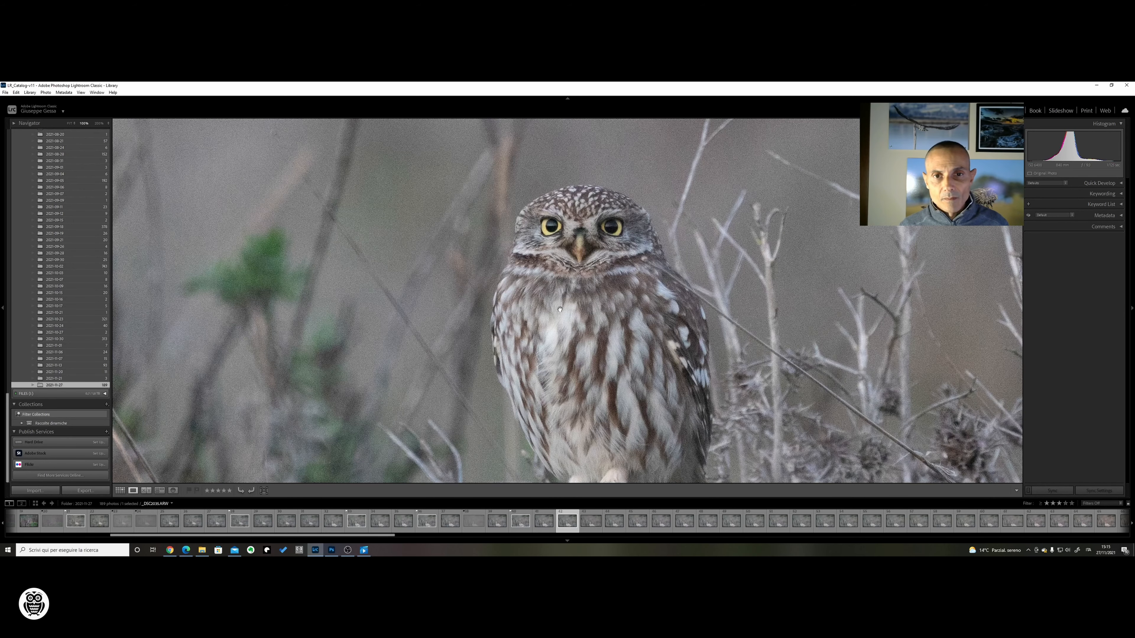
pyautogui.press('Left')
pyautogui.press('Left')
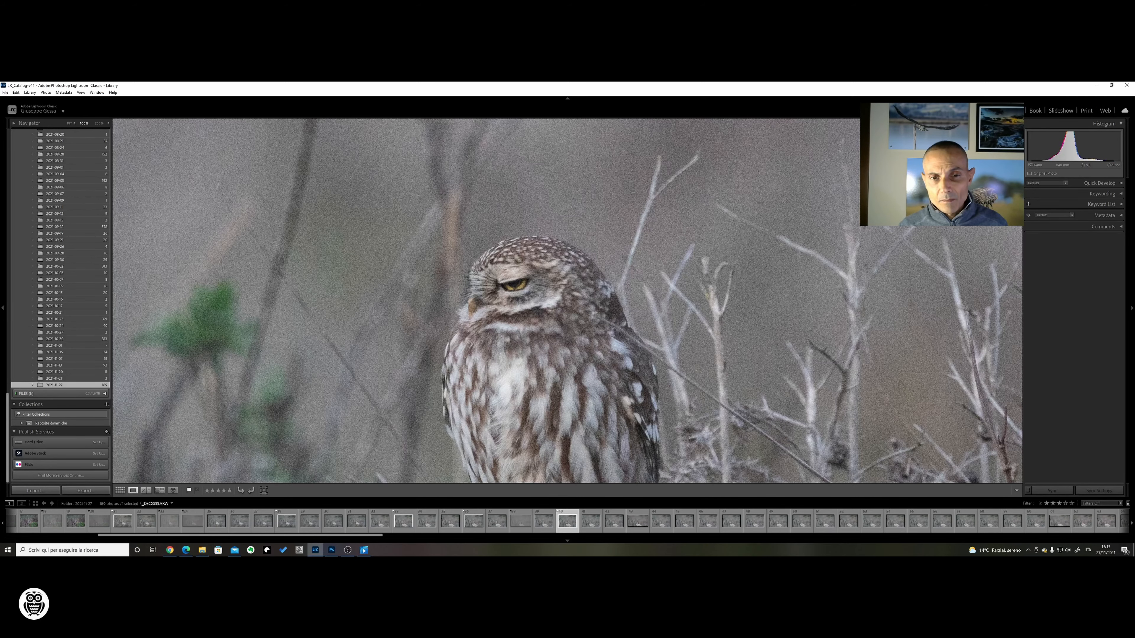
# - Flag the tight raw shot of the owl staring straight at the camera as a pick and check it in close-up
pyautogui.click(570, 307)
pyautogui.press('Right')
pyautogui.press('Right')
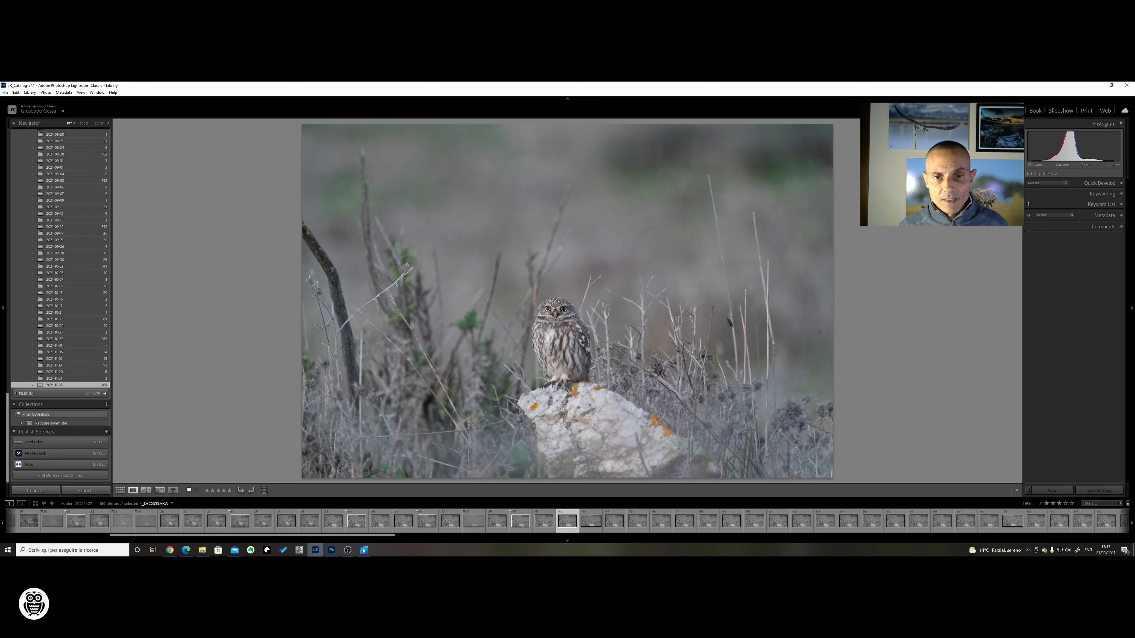
pyautogui.press('p')
pyautogui.click(561, 316)
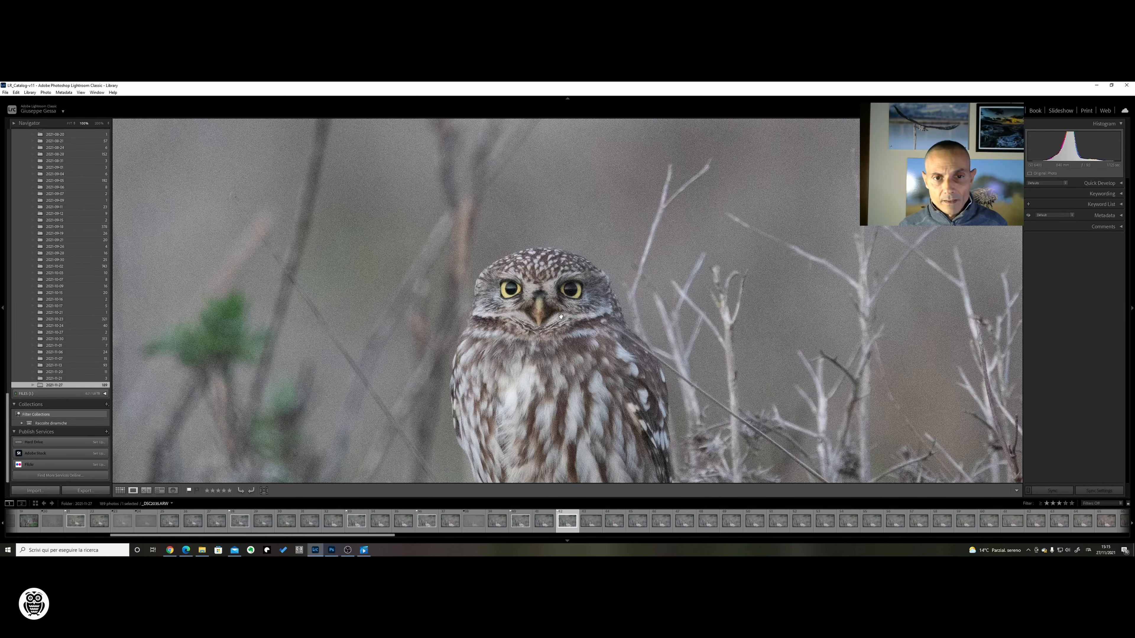
# - Compare the JPG of the owl with its head turned away against the next raw shots and flag the JPG as a pick
pyautogui.press('Right')
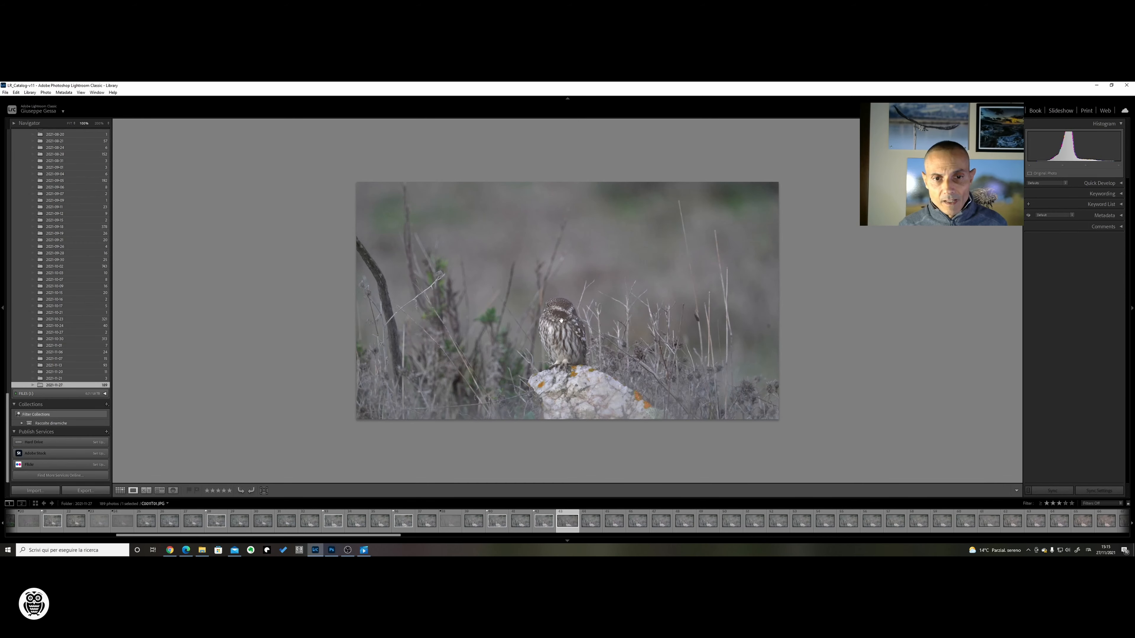
pyautogui.click(561, 331)
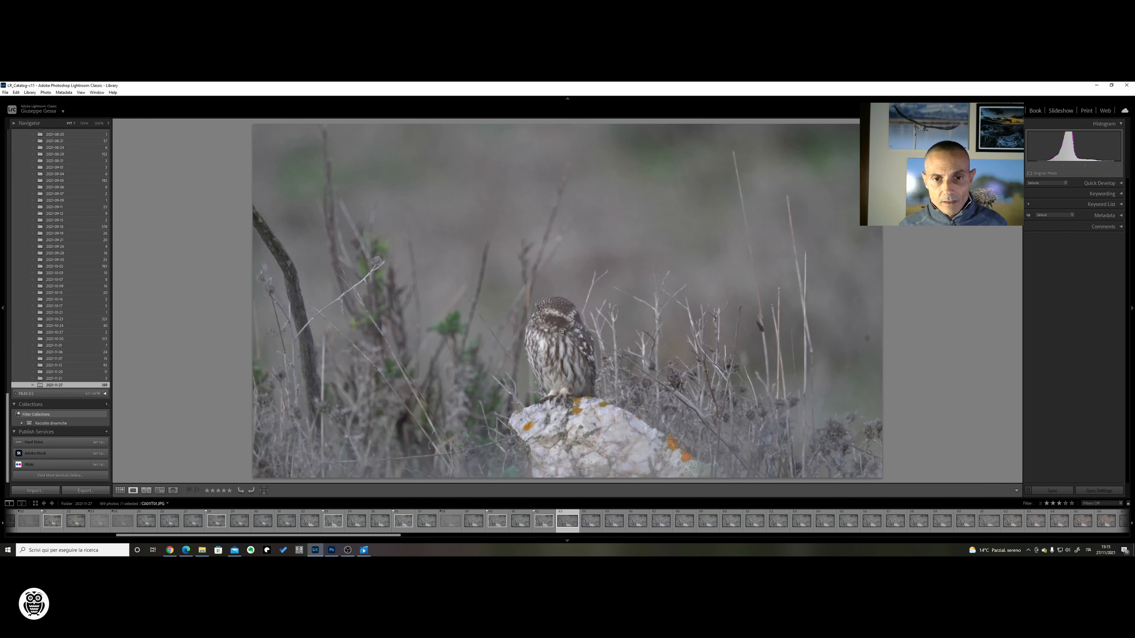
pyautogui.press('Right')
pyautogui.press('Right')
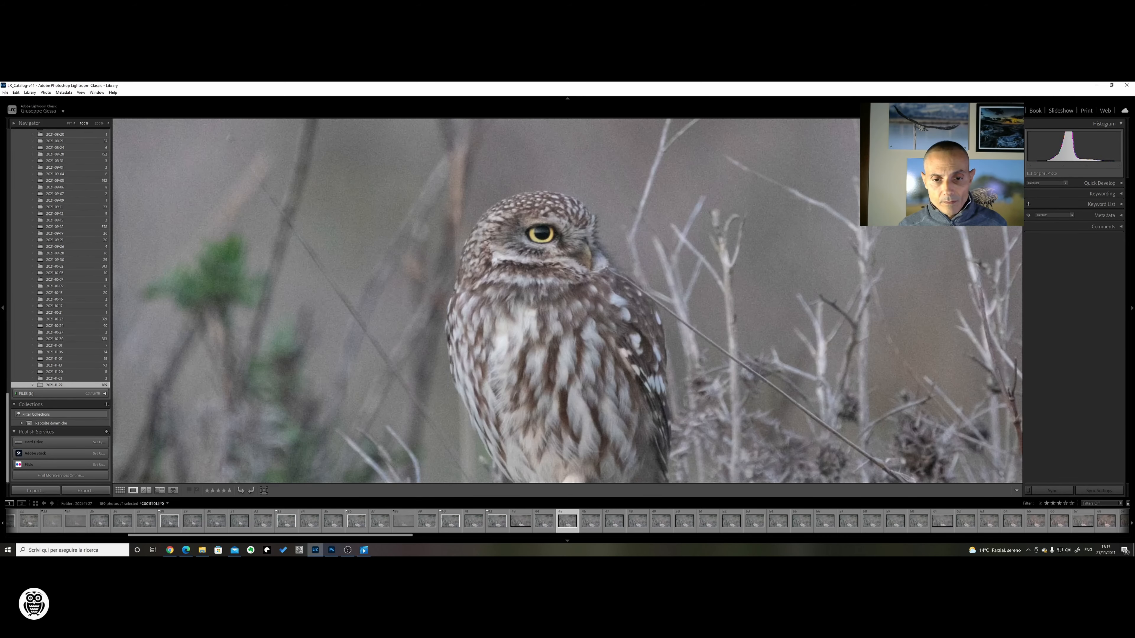
pyautogui.press('Left')
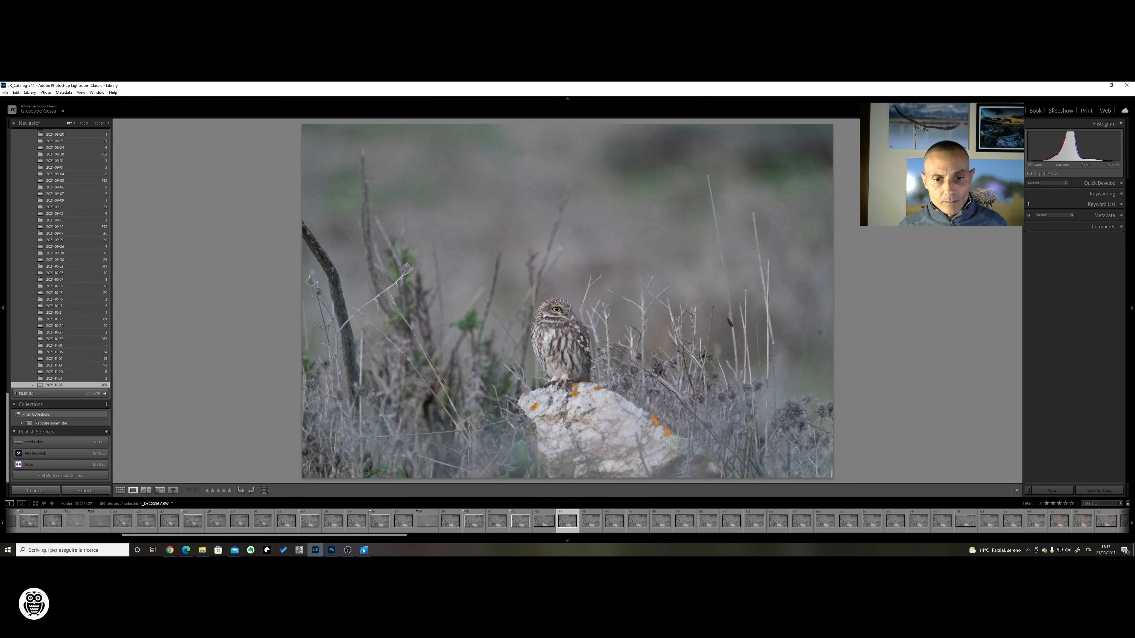
pyautogui.press('Left')
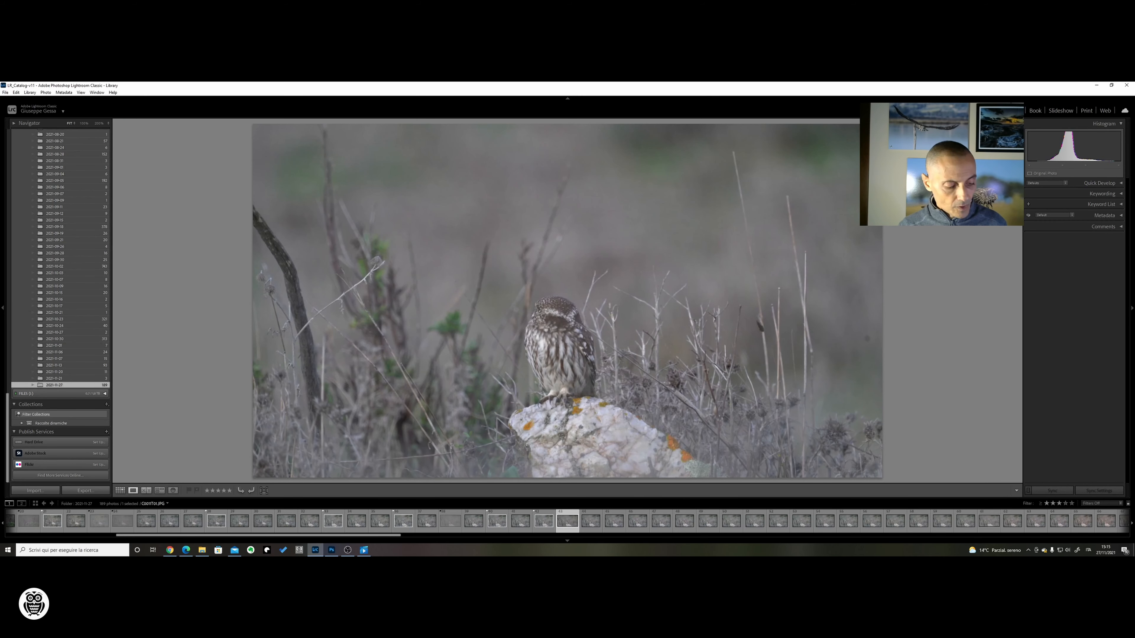
pyautogui.press('p')
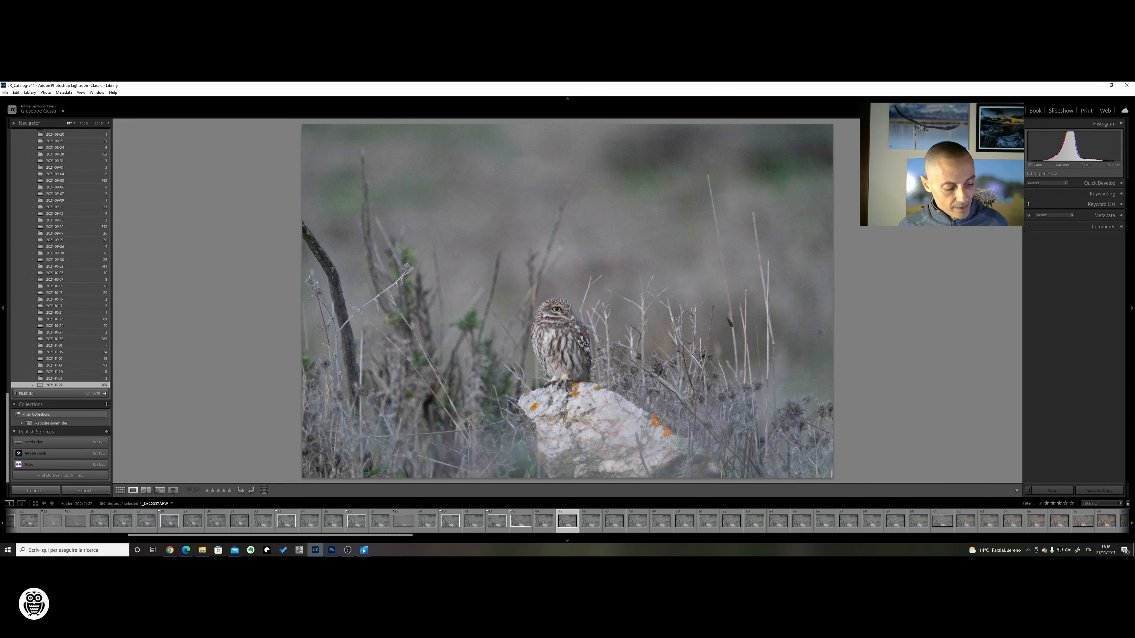
# - Flag two tight raw shots of the owl looking right as picks, checking the first in close-up
pyautogui.click(564, 329)
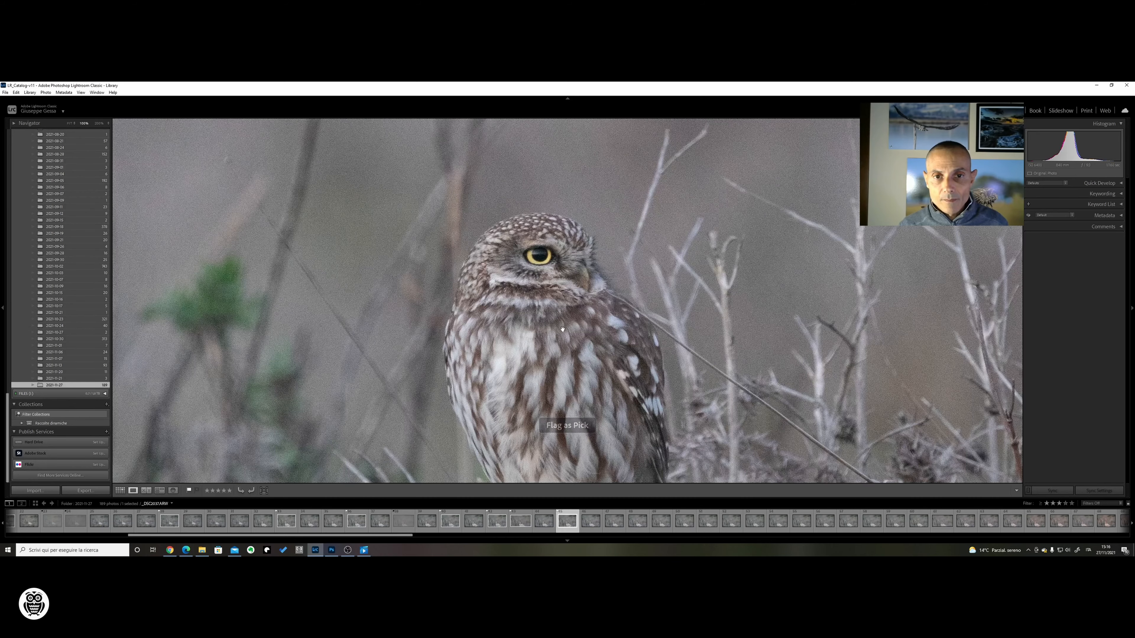
pyautogui.click(563, 330)
pyautogui.press('Right')
pyautogui.press('Right')
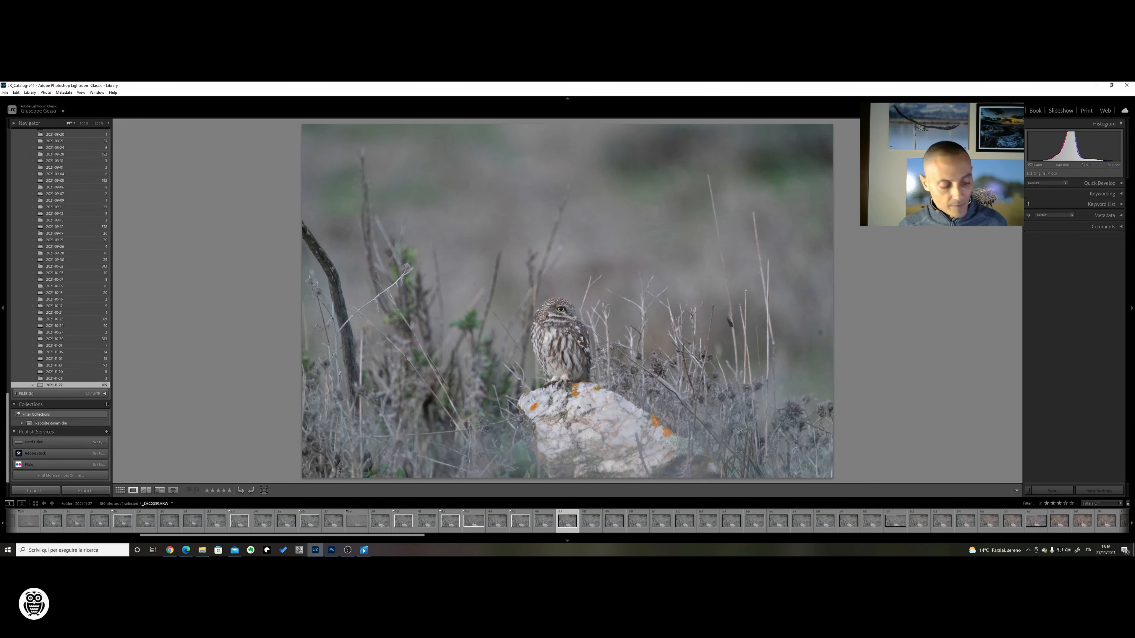
# - Flag the following front-facing raw shot of the owl as a pick and return to the thumbnail grid
pyautogui.press('Right')
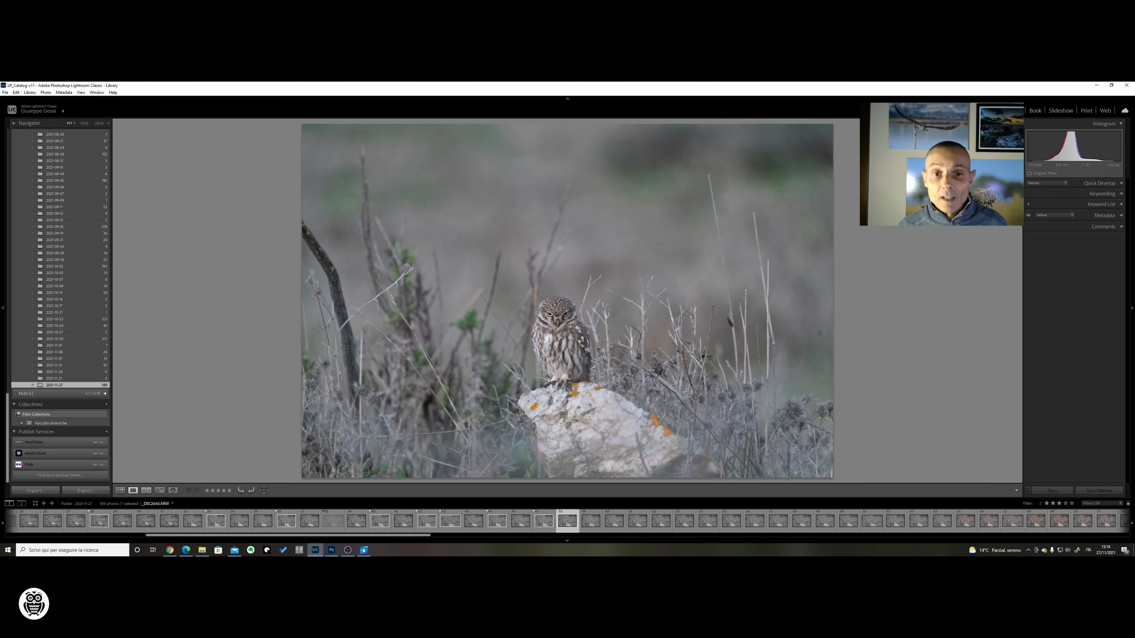
pyautogui.press('p')
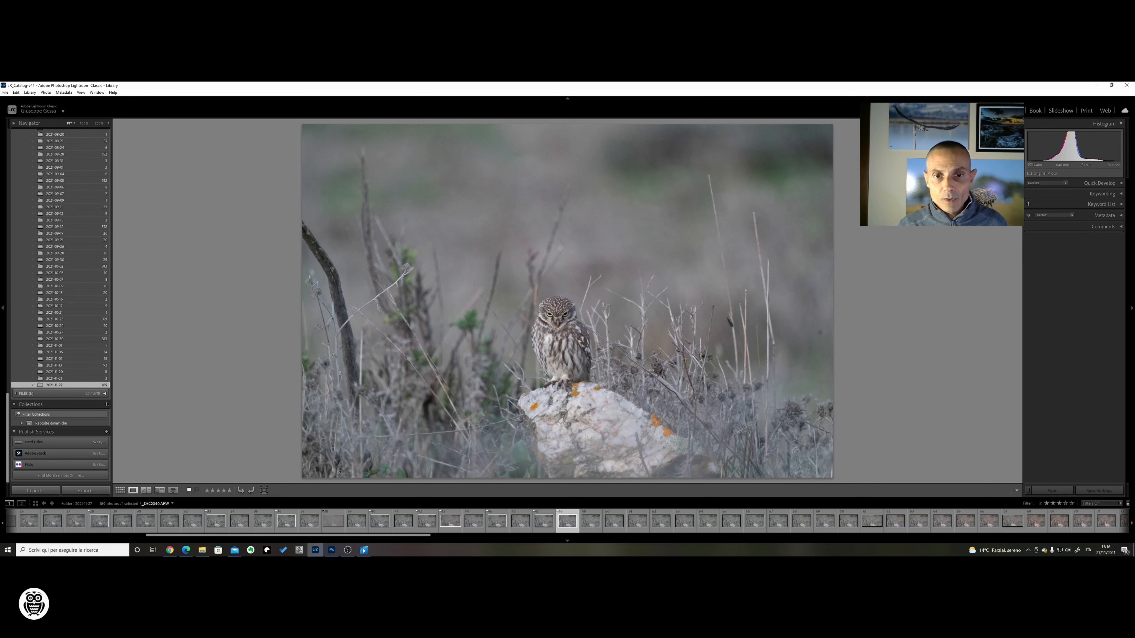
pyautogui.press('g')
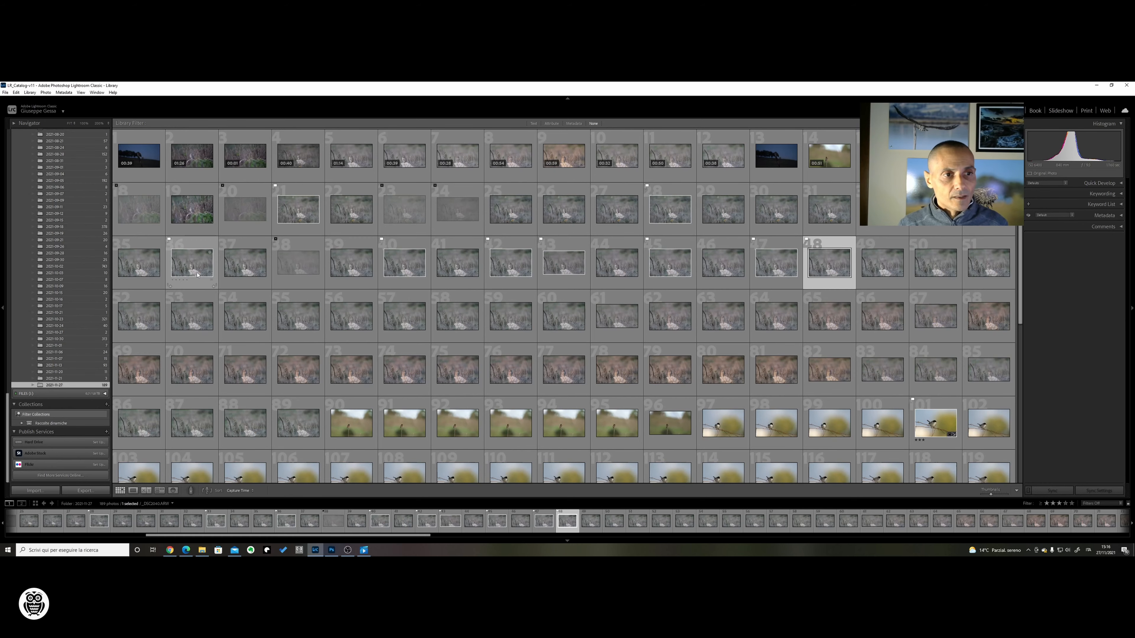
# - Open a flagged owl shot from the grid in full view and look through the following photos up to the front-facing raw shots
pyautogui.doubleClick(192, 264)
pyautogui.press('Right')
pyautogui.press('Right')
pyautogui.press('Right')
pyautogui.press('Right')
pyautogui.press('Right')
pyautogui.press('Right')
pyautogui.press('Right')
pyautogui.press('Right')
pyautogui.press('Right')
pyautogui.press('Right')
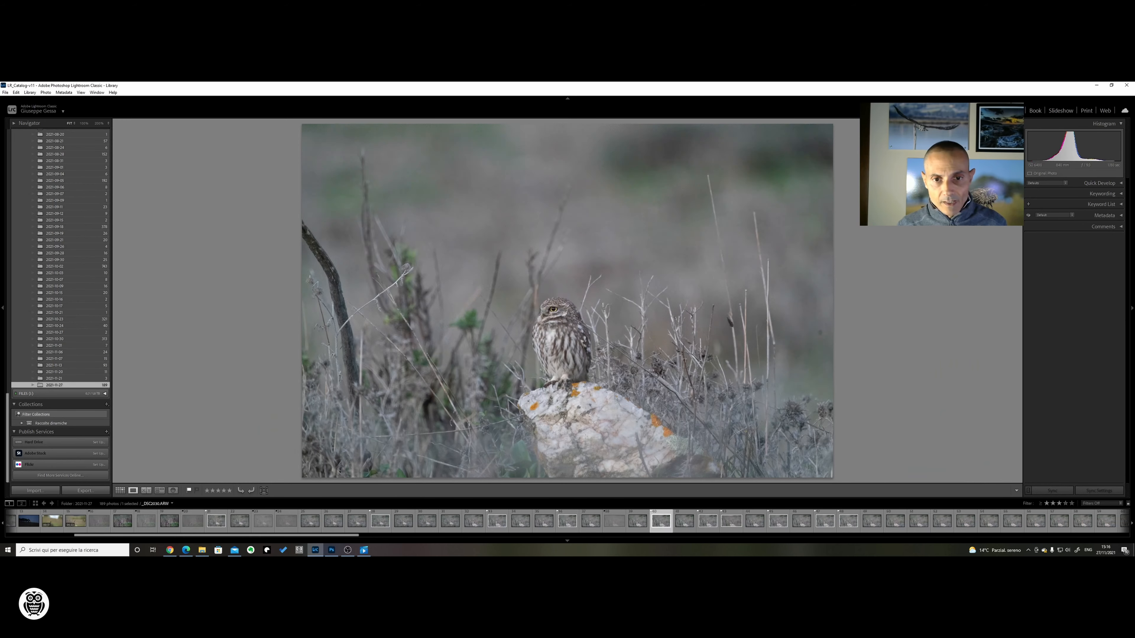
pyautogui.press('Right')
pyautogui.press('Right')
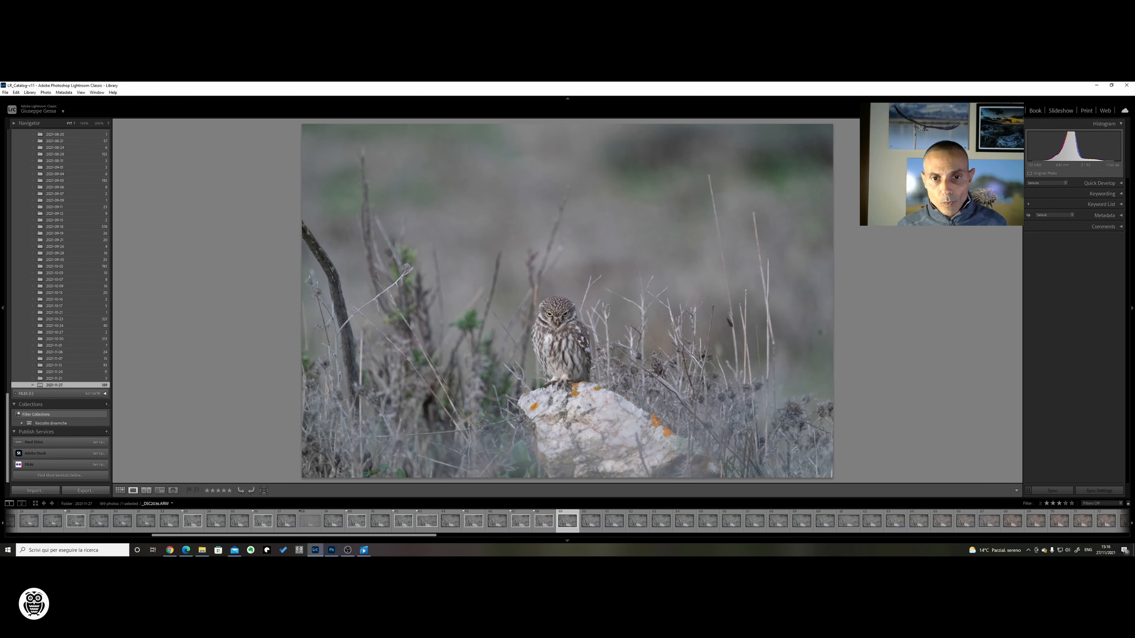
# - Check the flagged front-facing raw shot of the owl in close-up and remove its pick flag
pyautogui.click(537, 371)
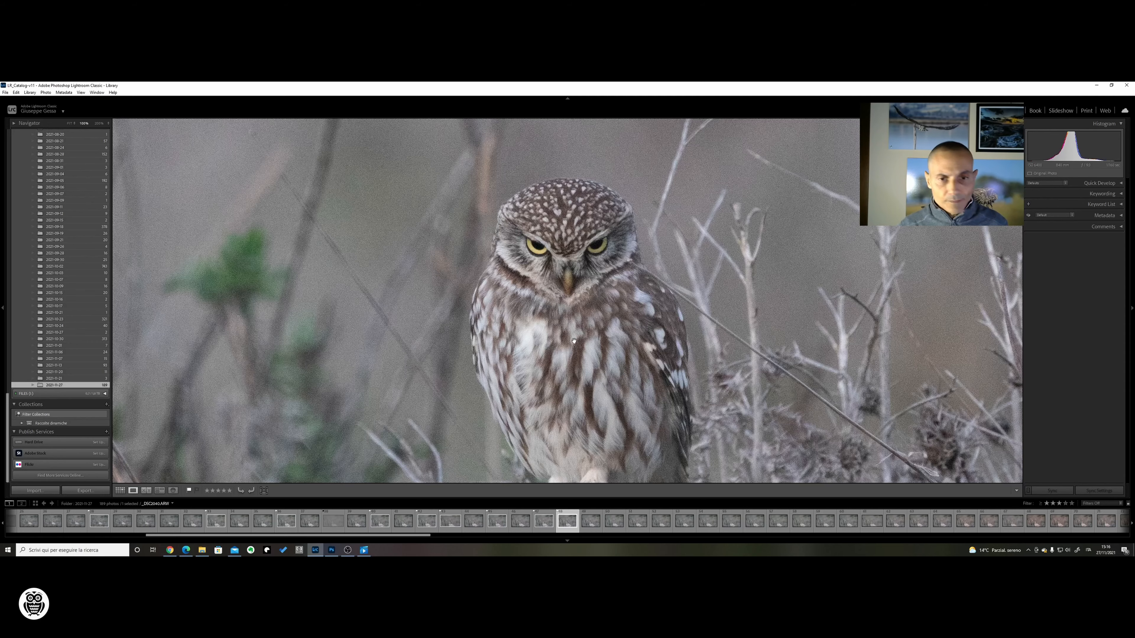
pyautogui.press('u')
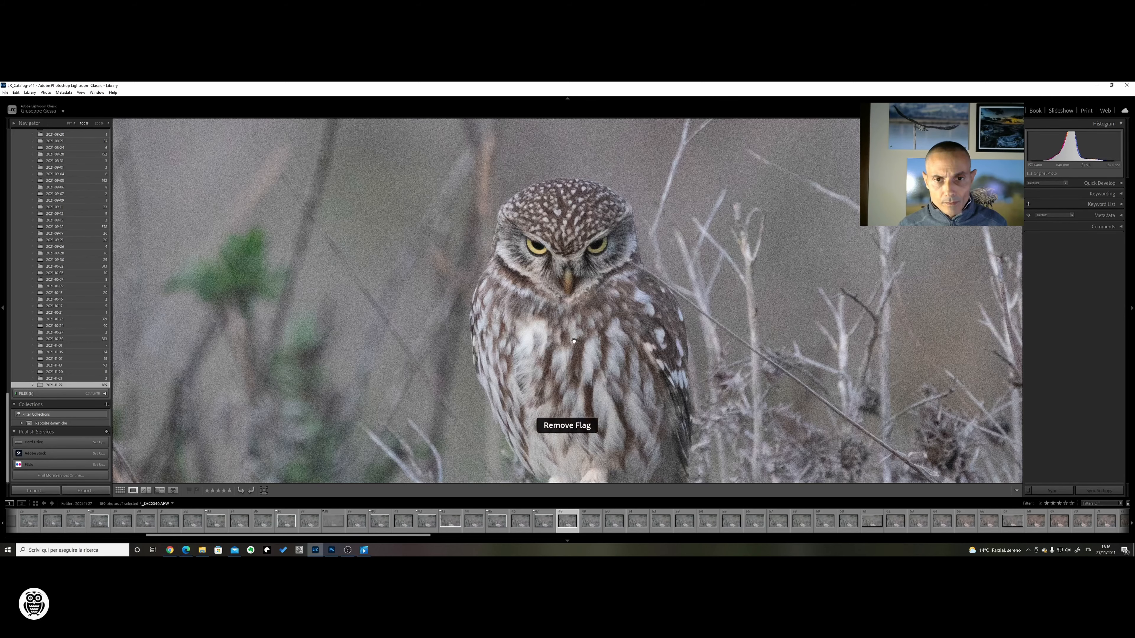
pyautogui.click(574, 342)
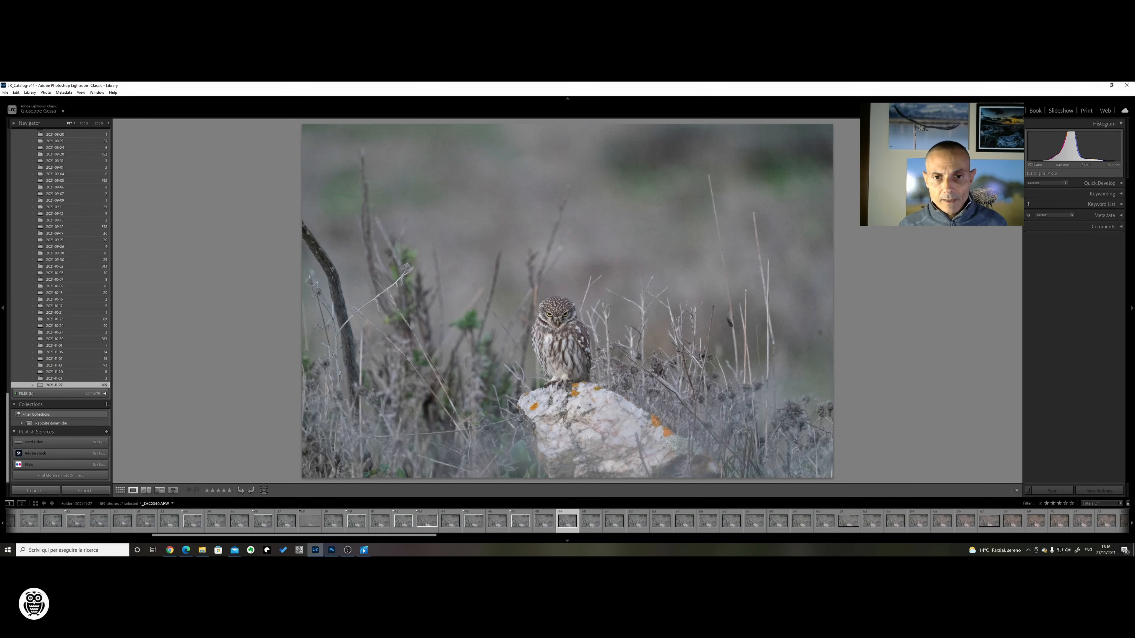
# - Flag the next raw shot of the owl looking sideways as a pick and check its face in close-up
pyautogui.press('Right')
pyautogui.press('Right')
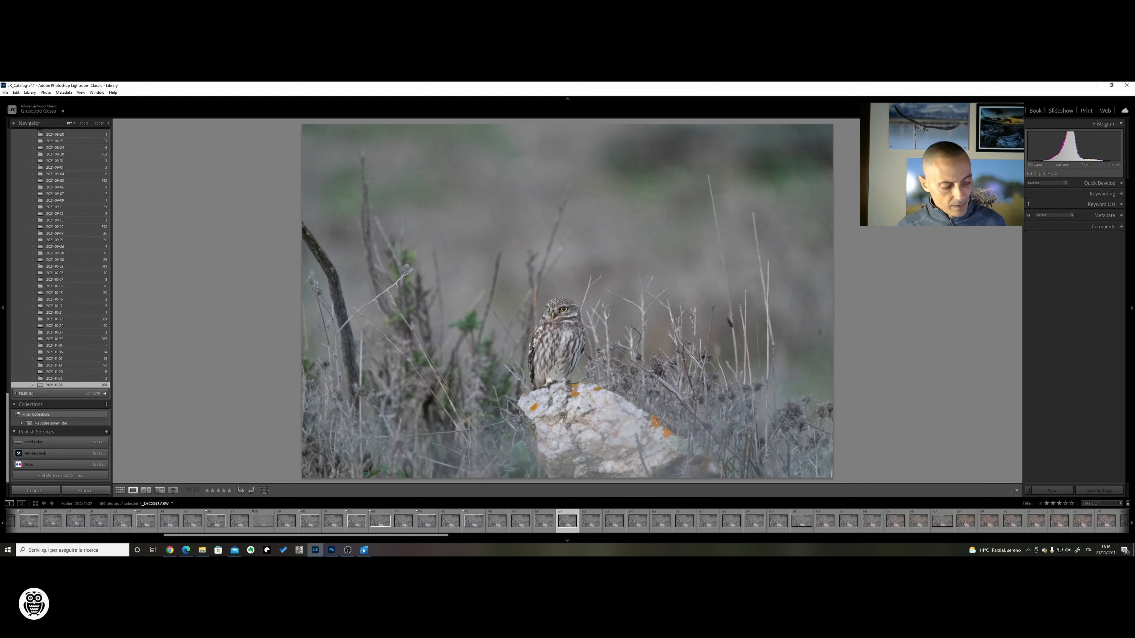
pyautogui.press('p')
pyautogui.click(561, 353)
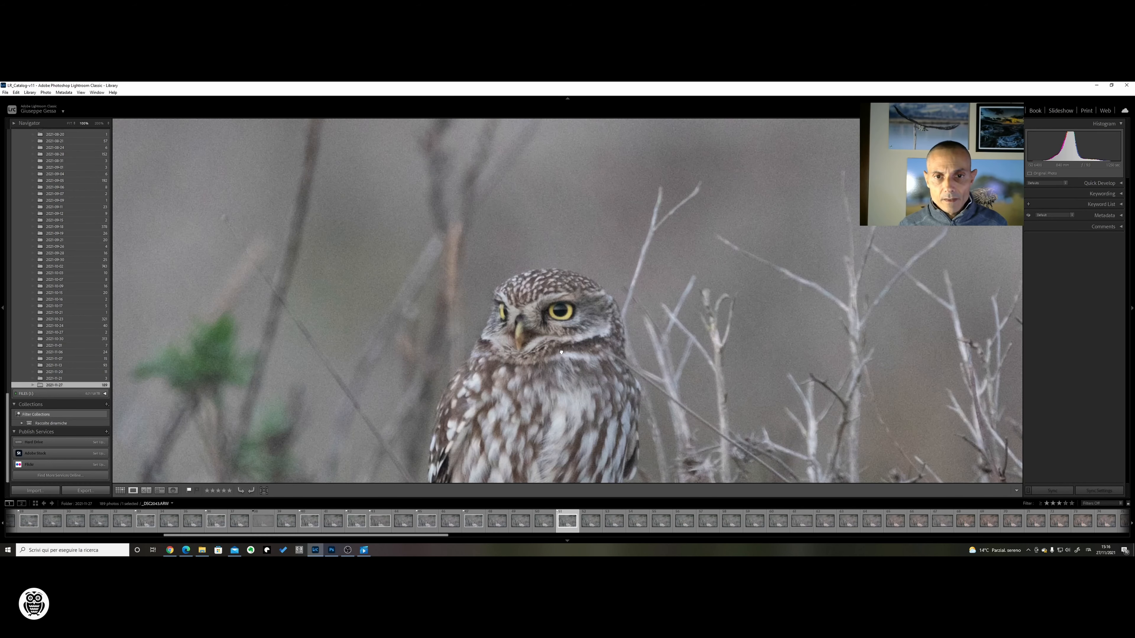
pyautogui.moveTo(561, 352); pyautogui.dragTo(578, 254)
pyautogui.click(579, 253)
# - Move on past the sideways-looking owl shot just checked and flag the following one as a pick
pyautogui.press('Right')
pyautogui.press('Right')
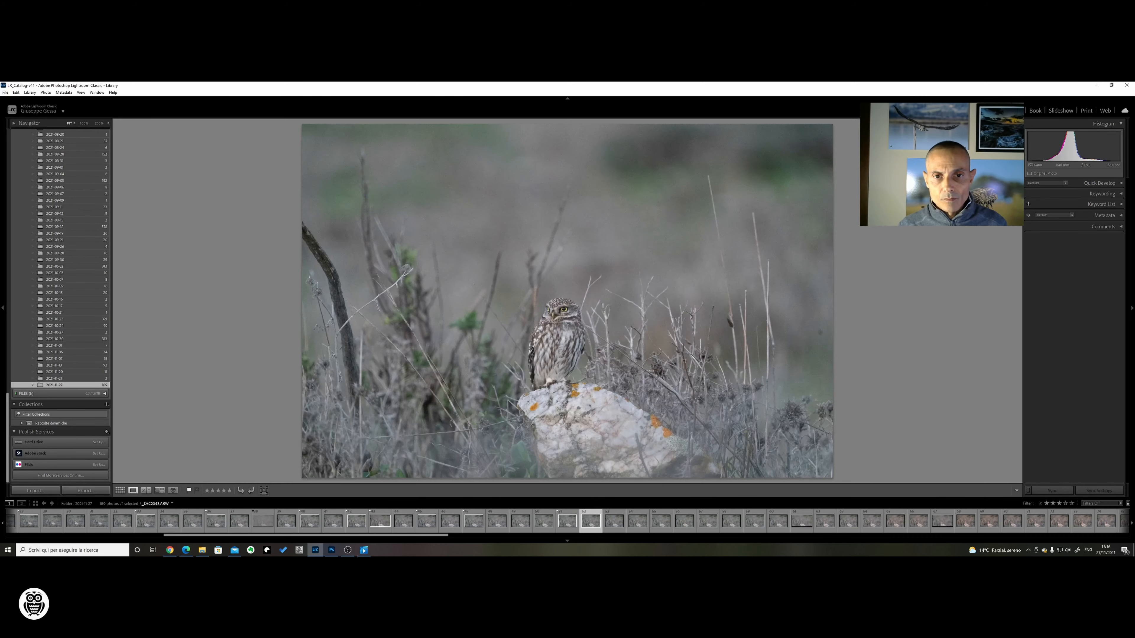
pyautogui.press('p')
# - Inspect a further raw shot of the owl in profile in close-up and flag it as a pick
pyautogui.press('Right')
pyautogui.press('Right')
pyautogui.press('Right')
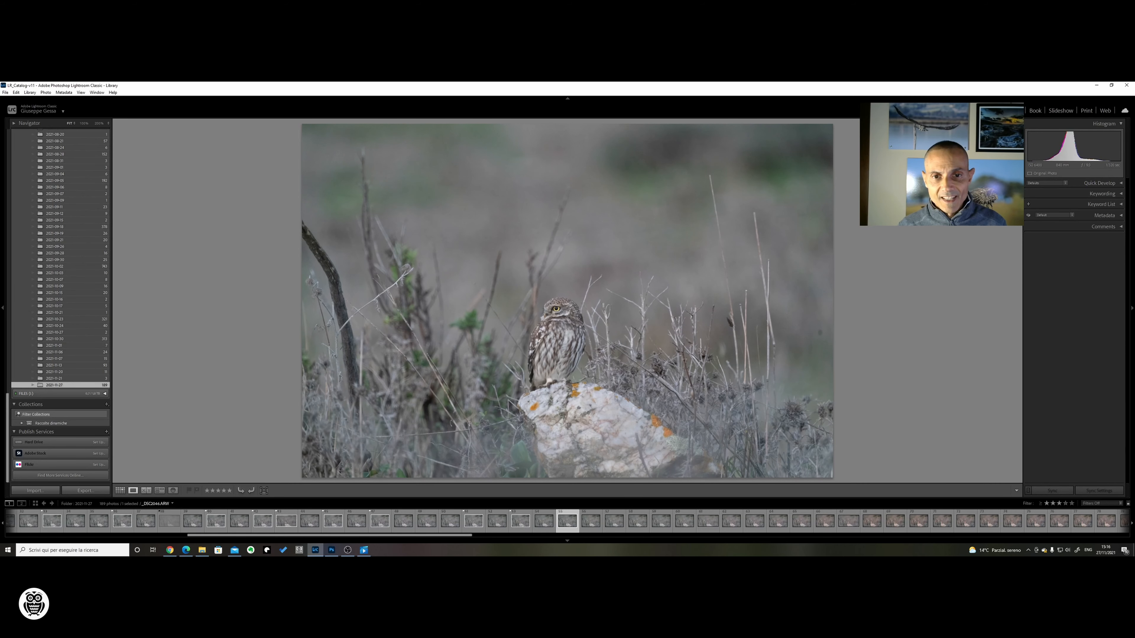
pyautogui.click(570, 320)
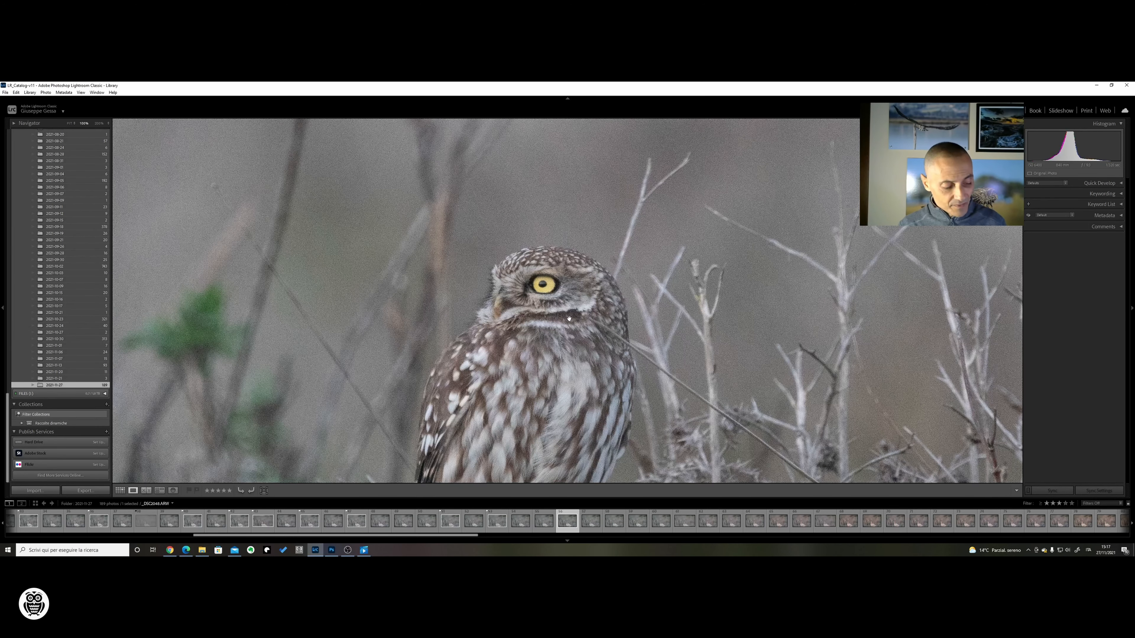
pyautogui.press('p')
pyautogui.click(568, 318)
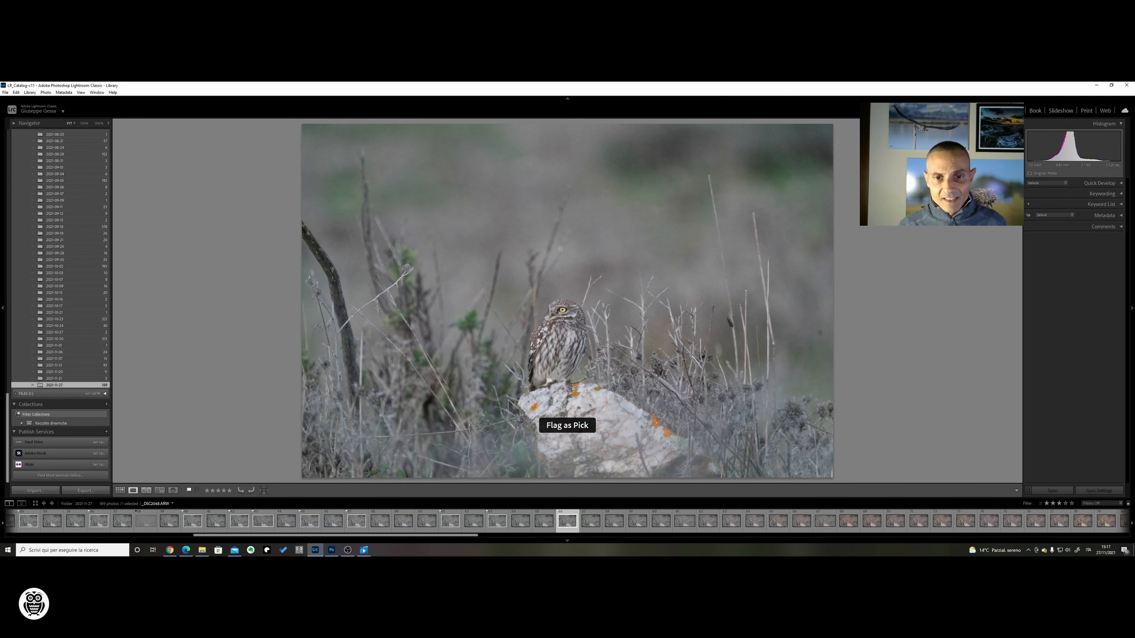
# - Flag the next raw shot of the owl facing the camera as a pick and check its eyes in close-up
pyautogui.press('Right')
pyautogui.press('Right')
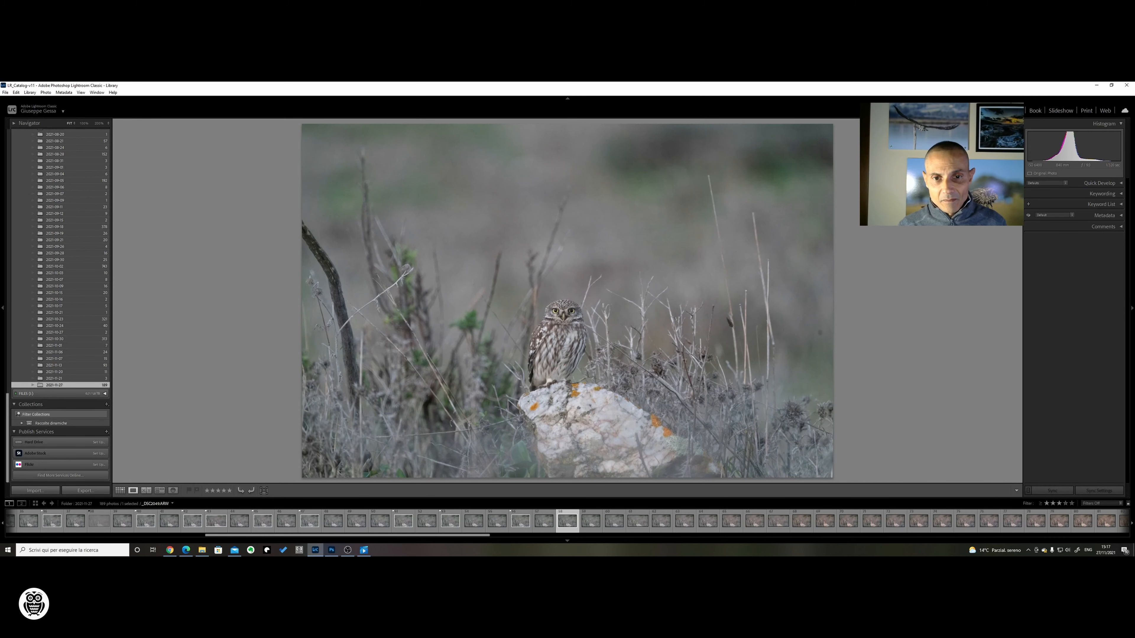
pyautogui.press('p')
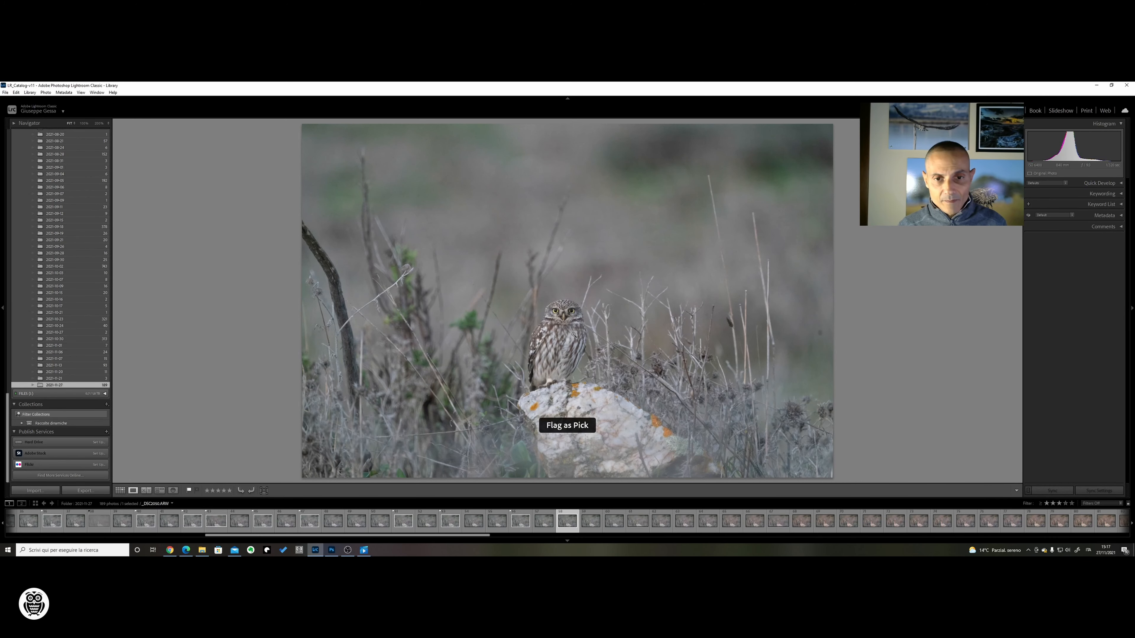
pyautogui.click(572, 333)
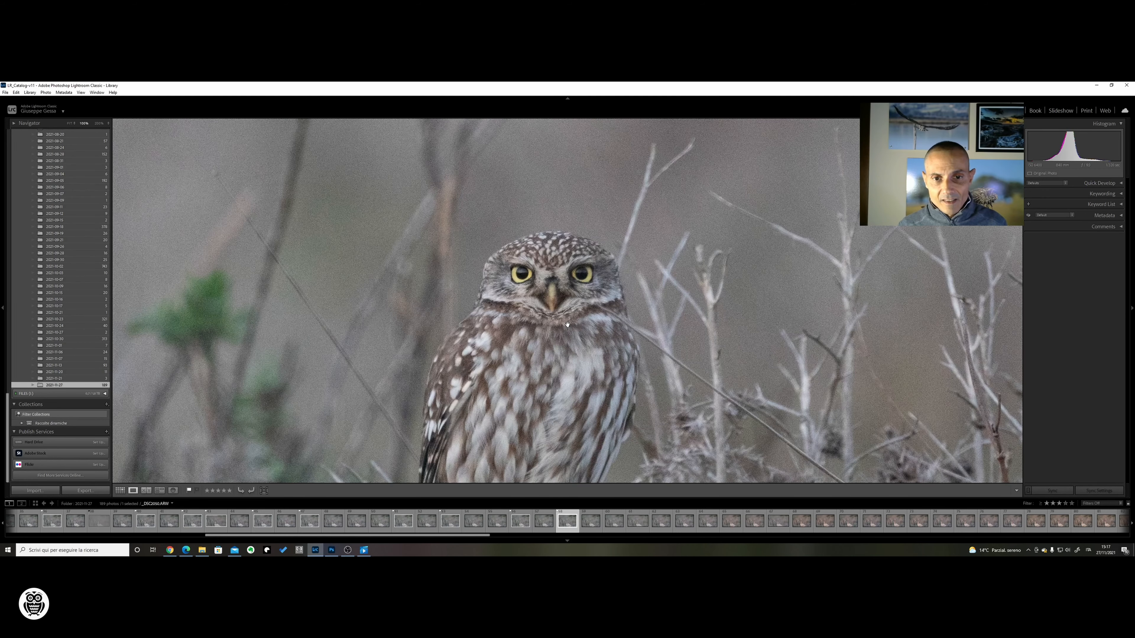
pyautogui.click(567, 325)
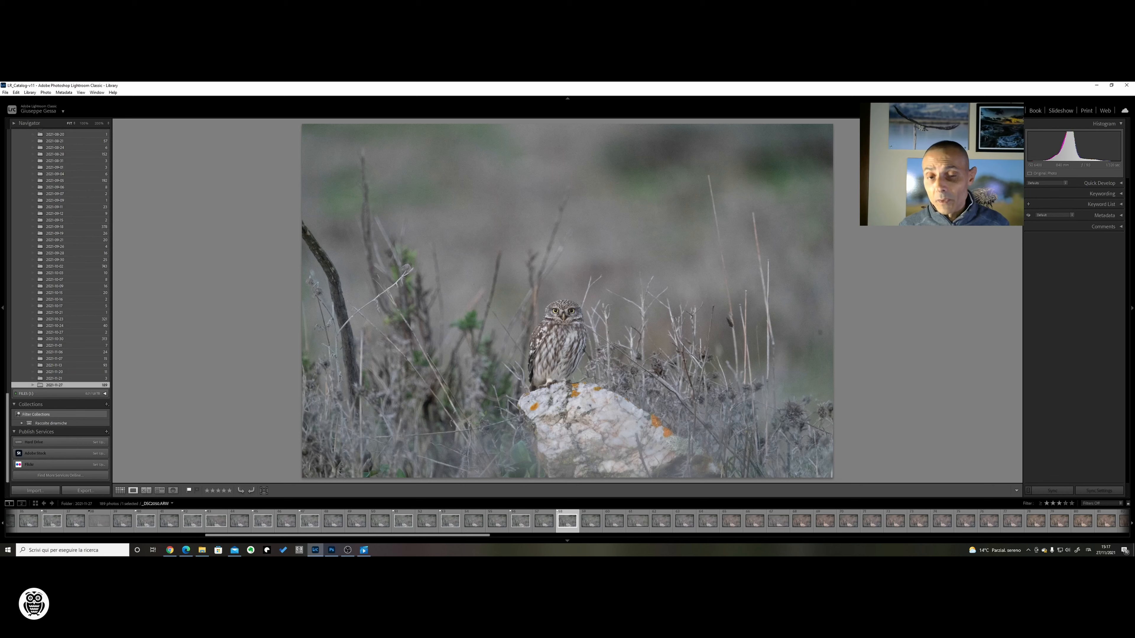
# - Compare the next front-facing owl raw shots and the wider JPG, up to the first warmer-lit frame
pyautogui.press('Right')
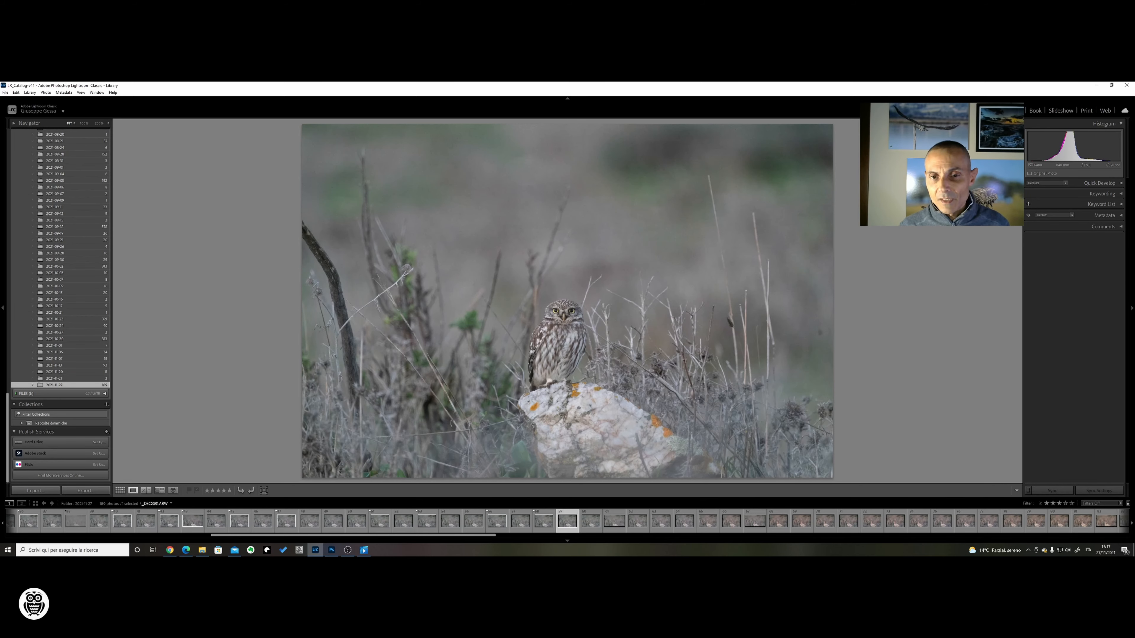
pyautogui.press('Right')
pyautogui.press('Right')
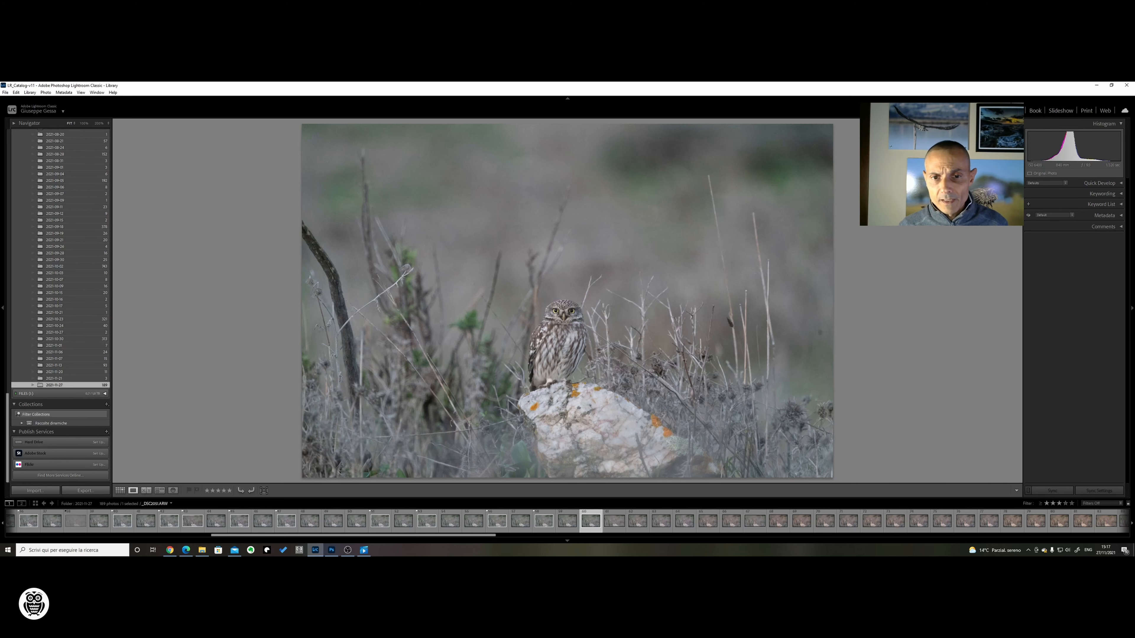
pyautogui.click(564, 340)
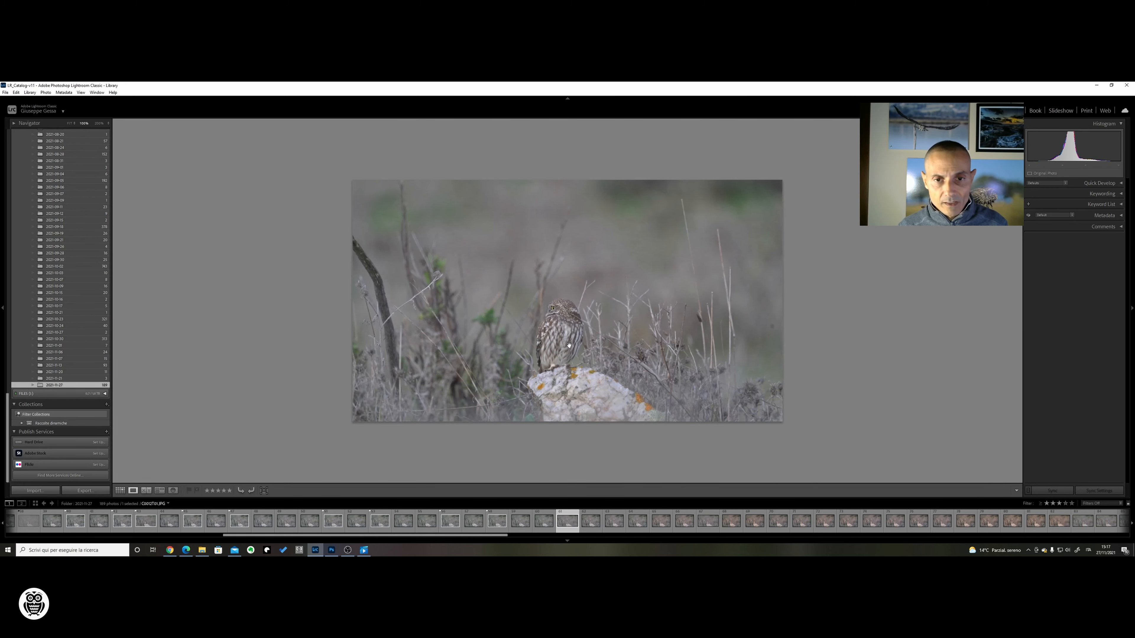
pyautogui.click(564, 340)
pyautogui.press('Right')
pyautogui.press('Right')
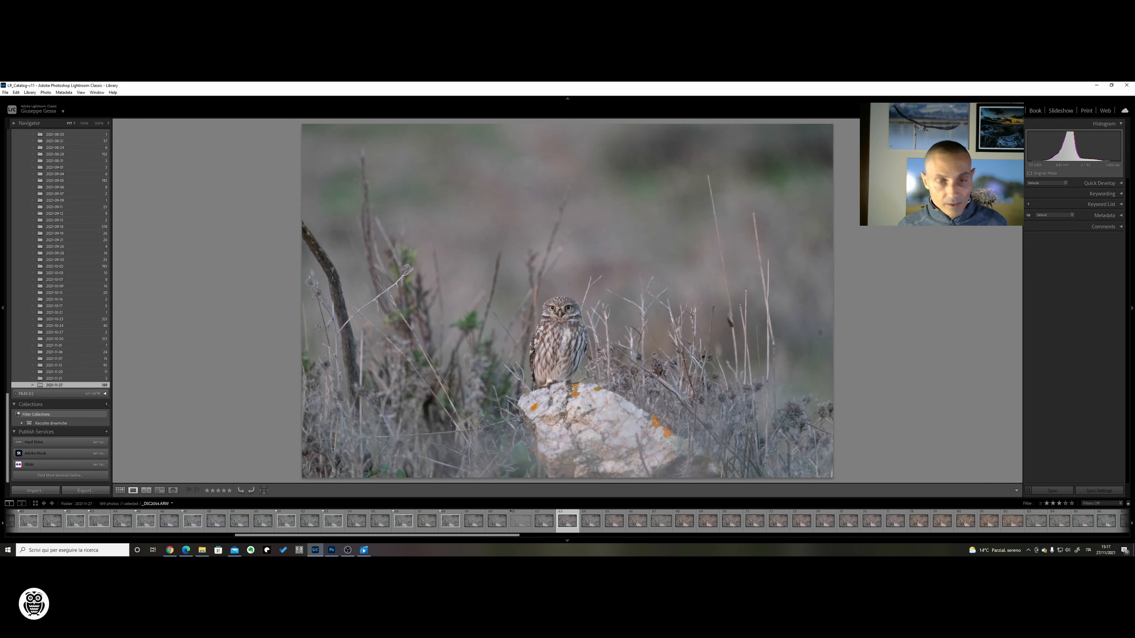
# - Flag the warm-lit raw shot of the owl looking sideways as a pick and compare it with the following JPG
pyautogui.press('Right')
pyautogui.press('Right')
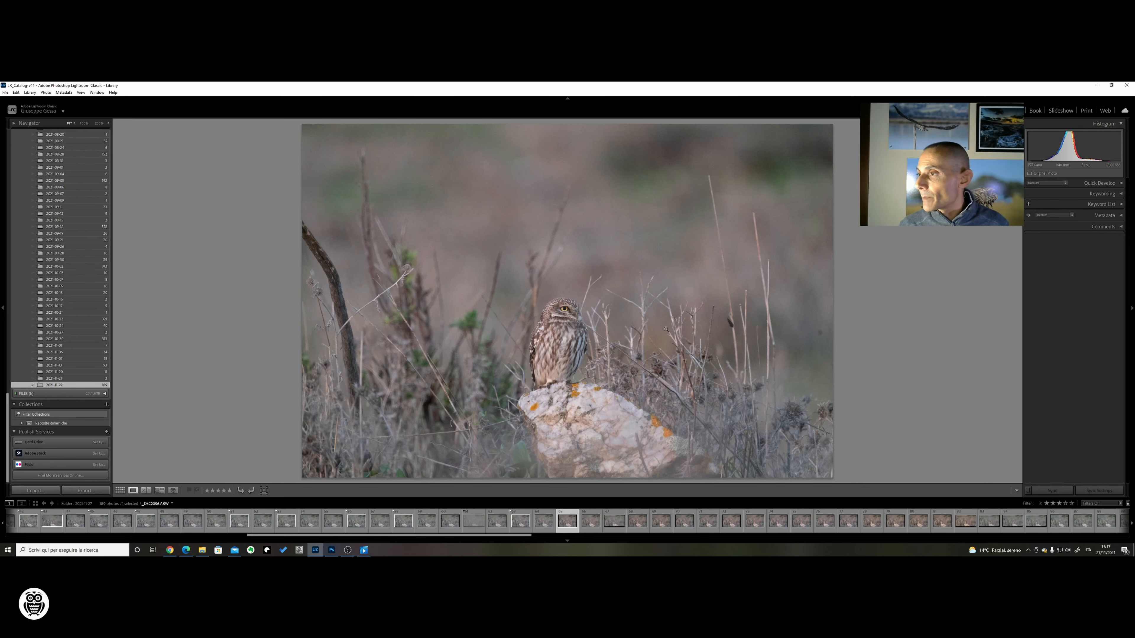
pyautogui.press('Right')
pyautogui.press('Right')
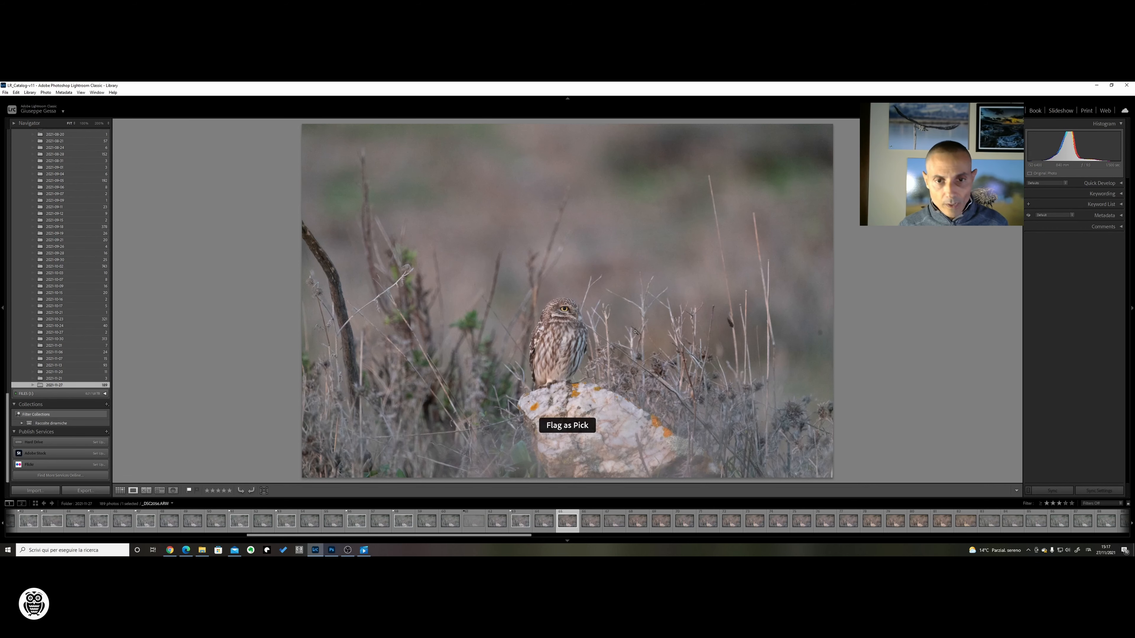
pyautogui.press('Left')
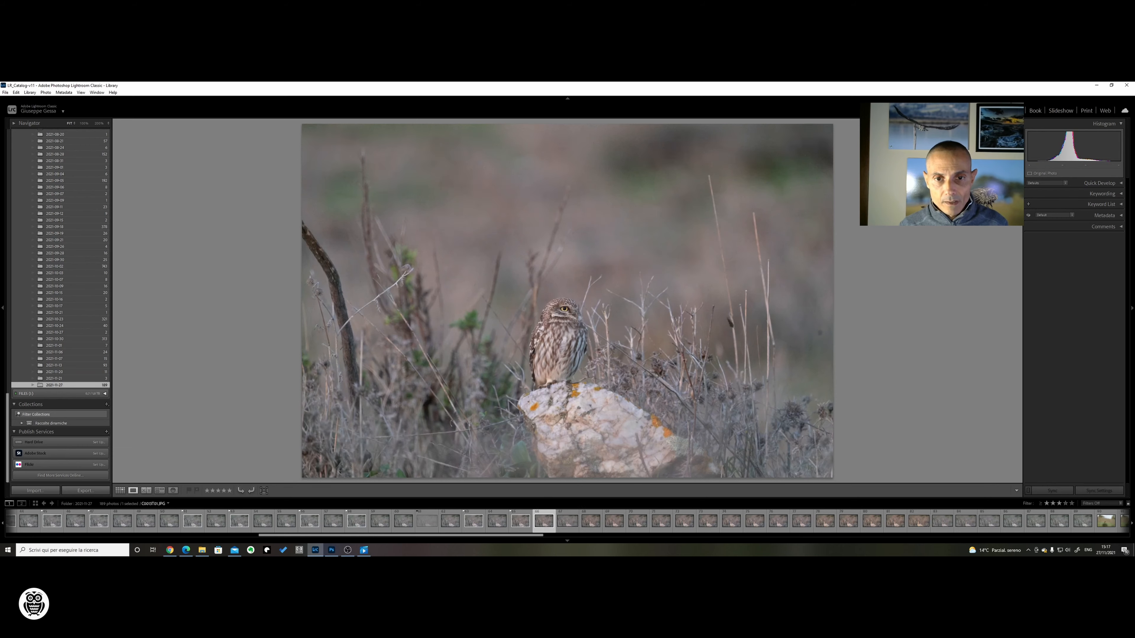
pyautogui.press('Right')
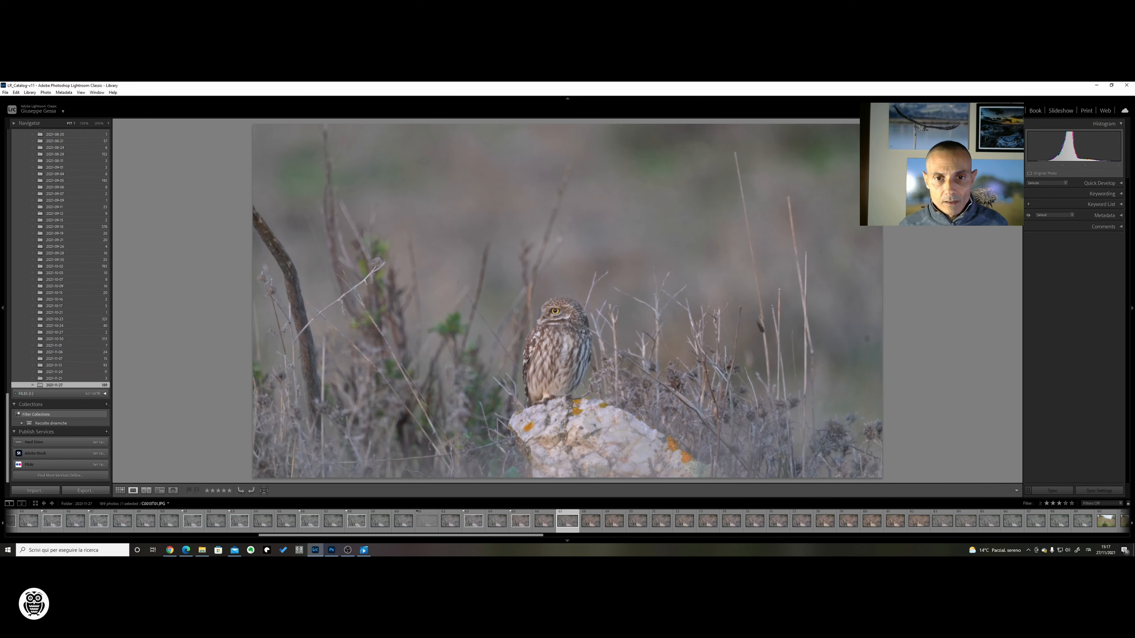
# - Reject the following warm-lit raw shot of the owl with its head turned away
pyautogui.press('Right')
pyautogui.press('Right')
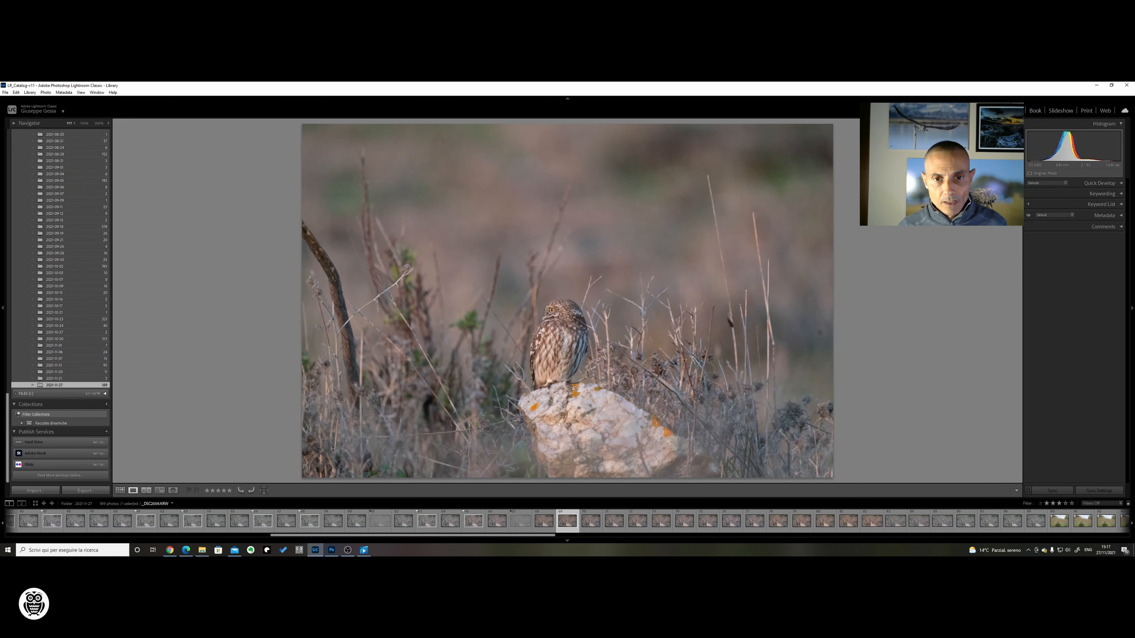
pyautogui.press('x')
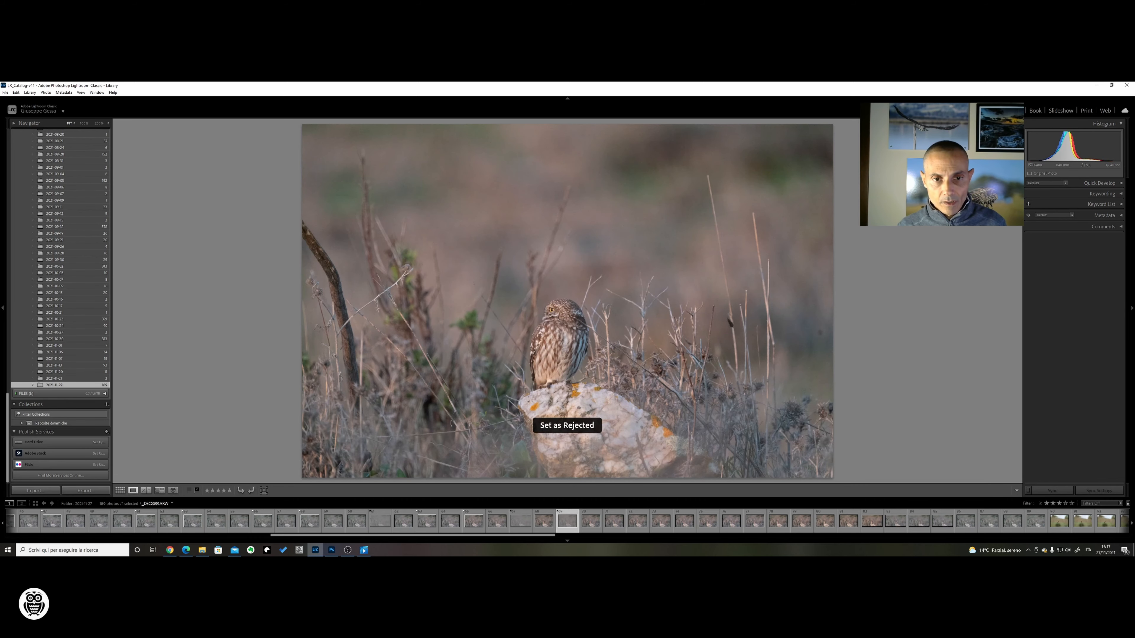
# - Flag the warm-lit raw shot of the owl facing the camera and the next sideways-looking raw shot as picks
pyautogui.press('Right')
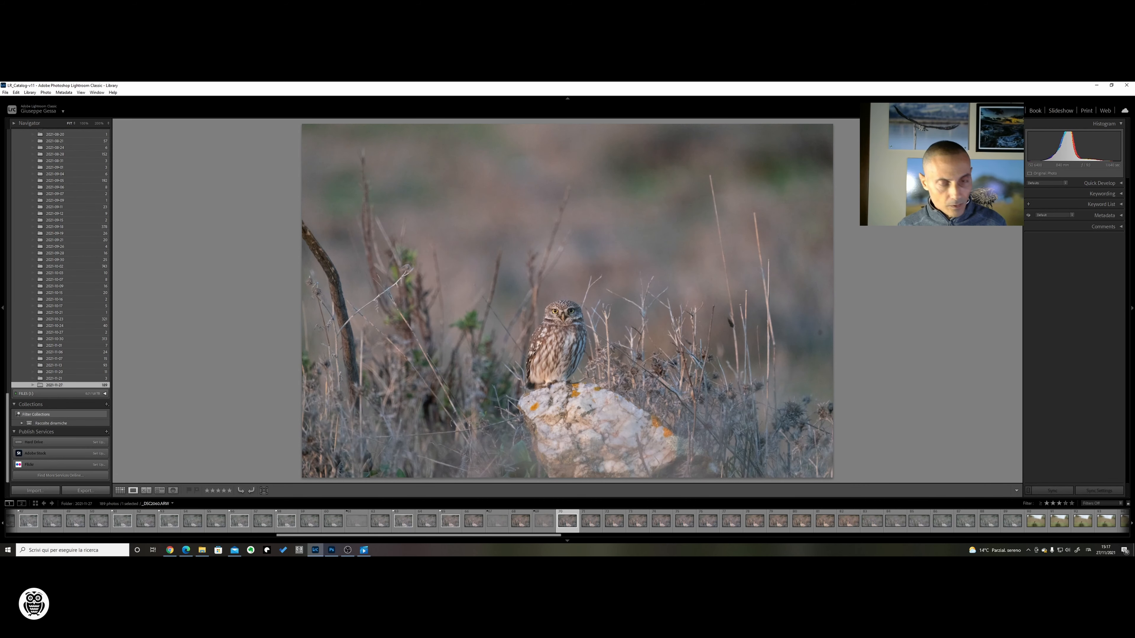
pyautogui.press('p')
pyautogui.press('Right')
pyautogui.press('Right')
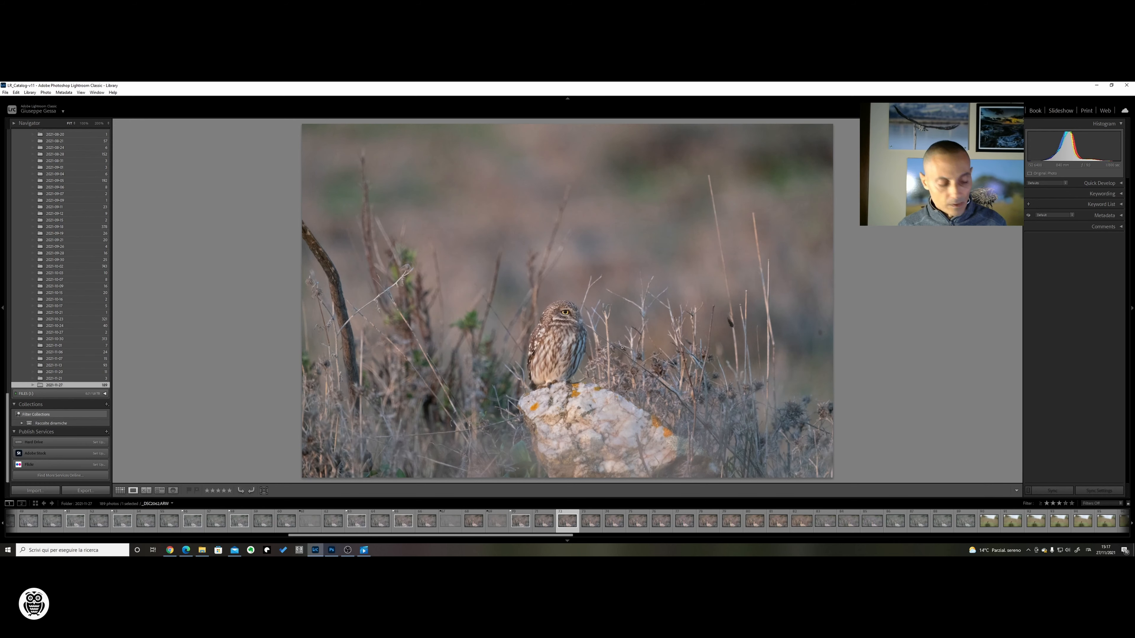
pyautogui.press('p')
# - Flag another warm-lit raw shot of the owl further along the series as a pick and check it in close-up
pyautogui.press('Right')
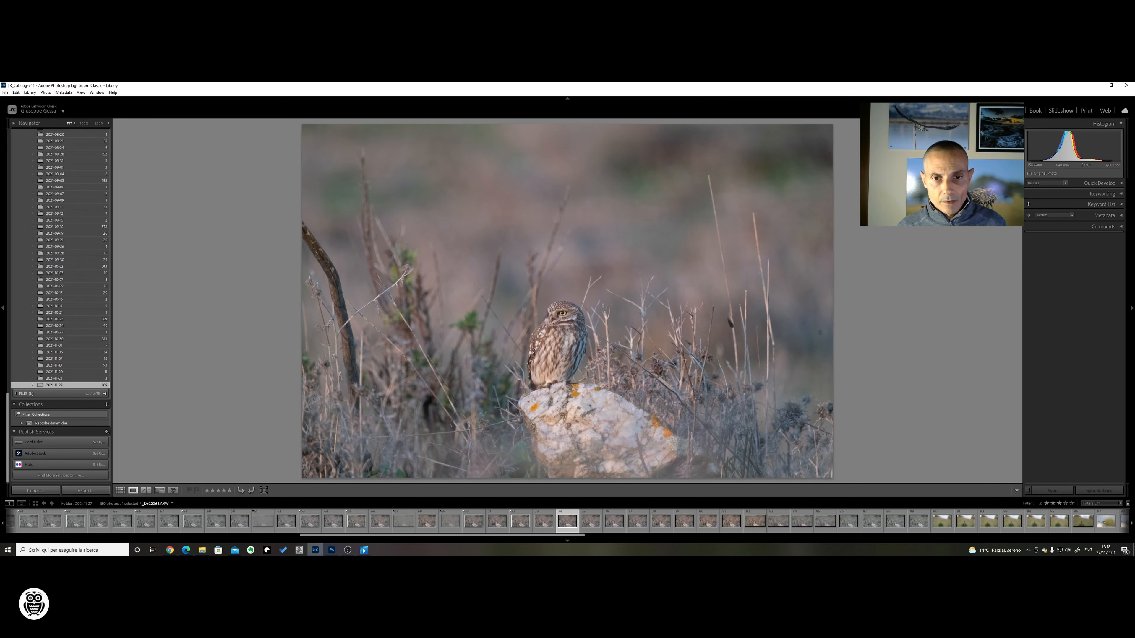
pyautogui.press('Right')
pyautogui.press('p')
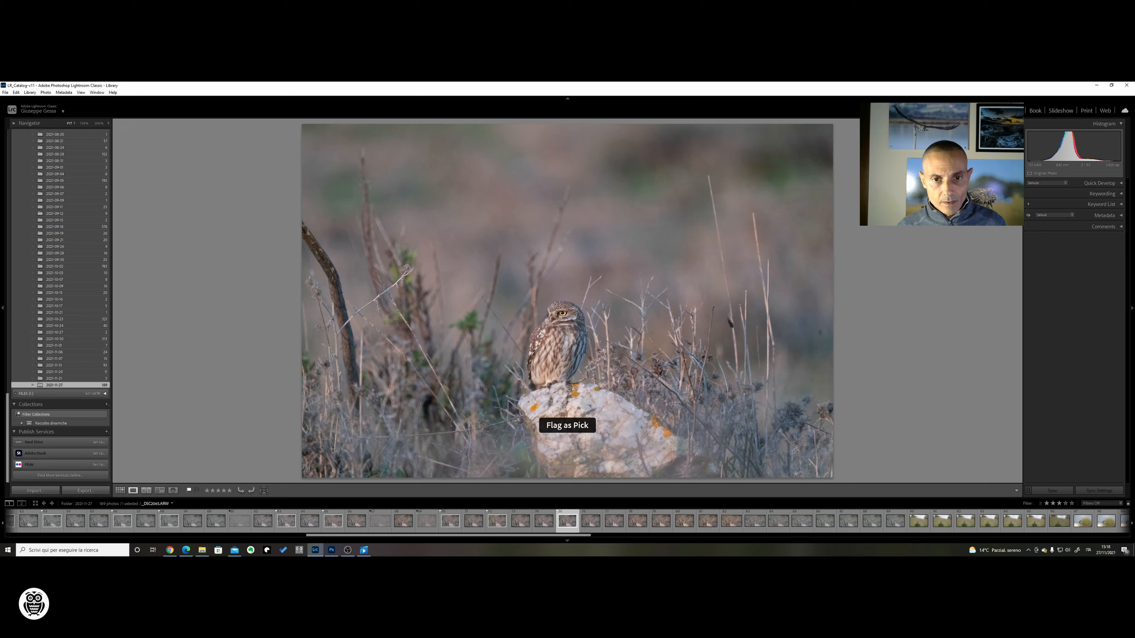
pyautogui.click(573, 333)
pyautogui.click(573, 332)
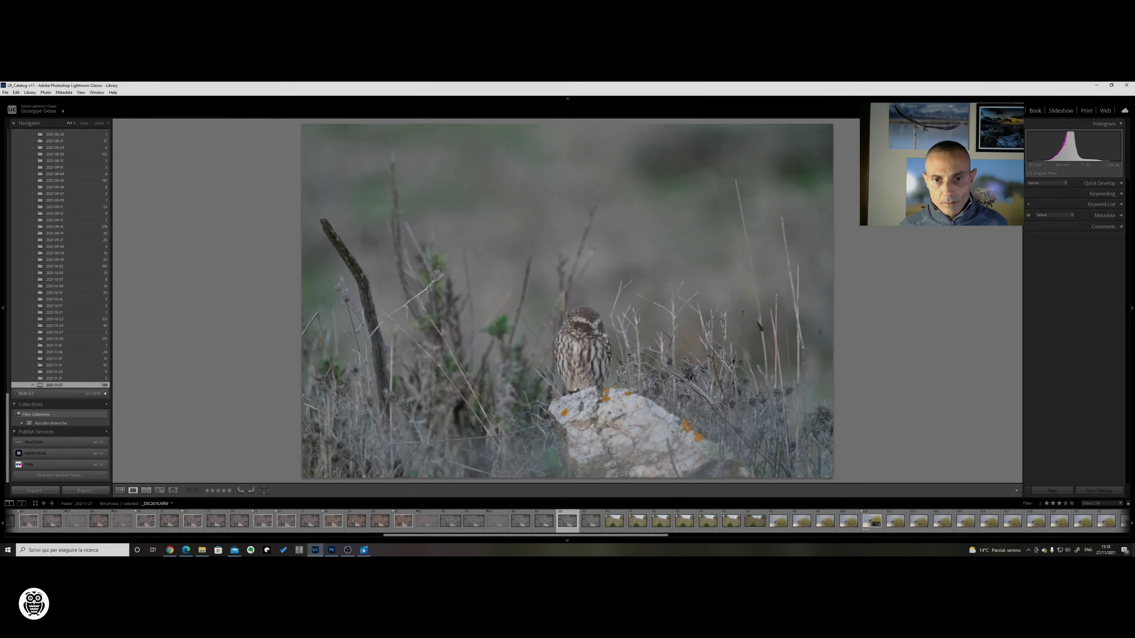
# - Flag the grey-lit raw shot of the owl with its head lowered near the series' end and continue to the small-bird photos
pyautogui.press('p')
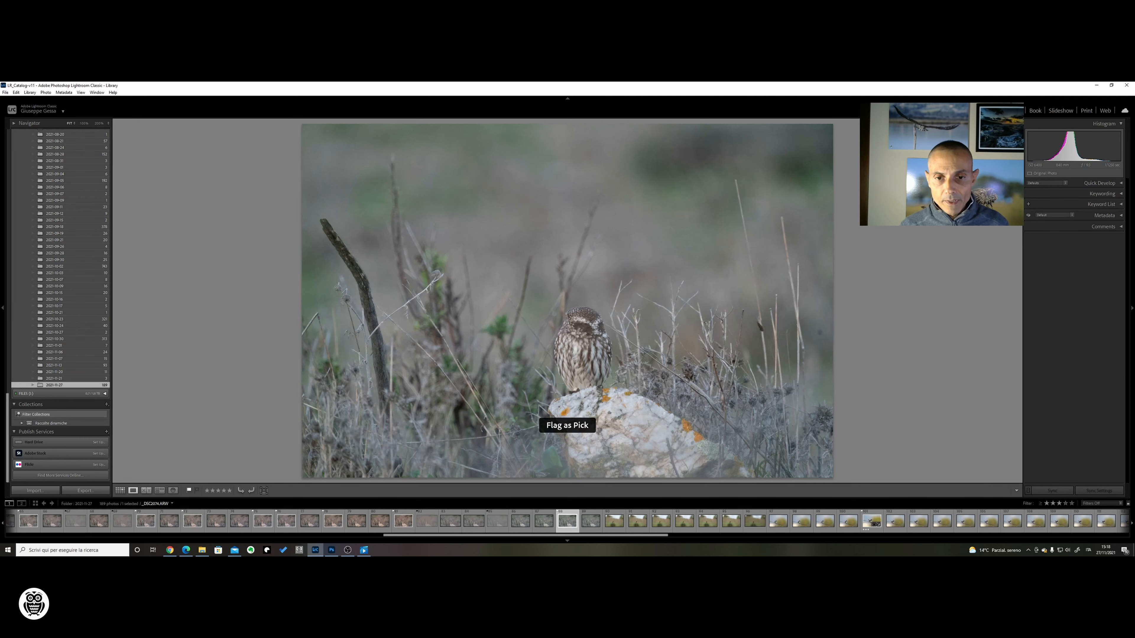
pyautogui.press('Right')
pyautogui.press('Right')
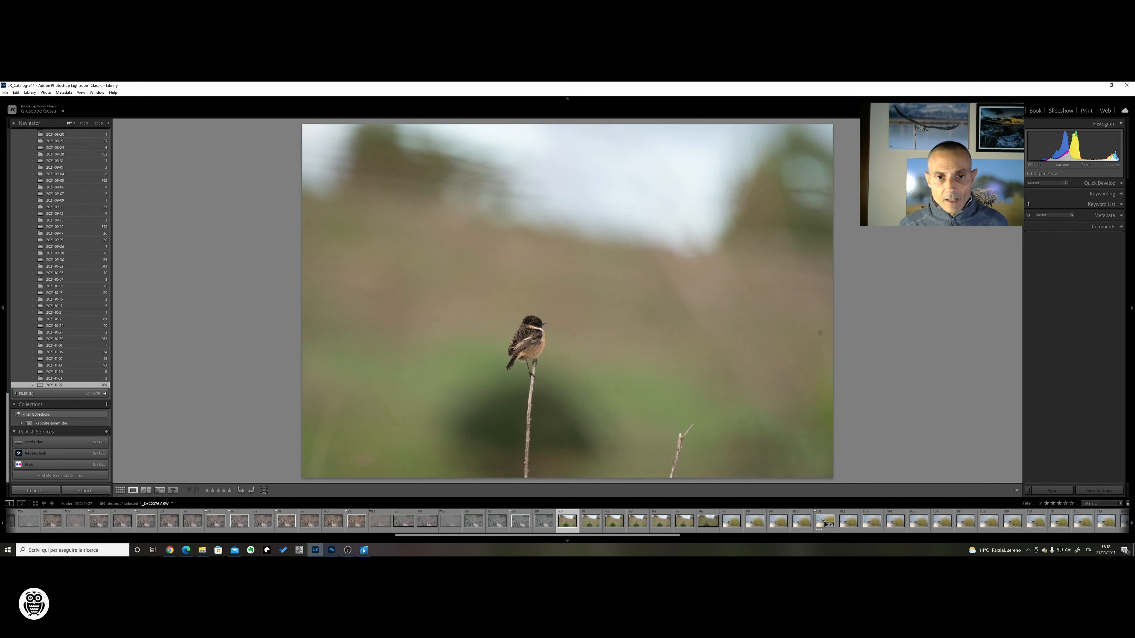
# - Go back over the last owl shots to compare them, and return to the first photo of the small bird on a stem
pyautogui.press('Left')
pyautogui.press('Left')
pyautogui.press('Left')
pyautogui.press('Left')
pyautogui.press('Left')
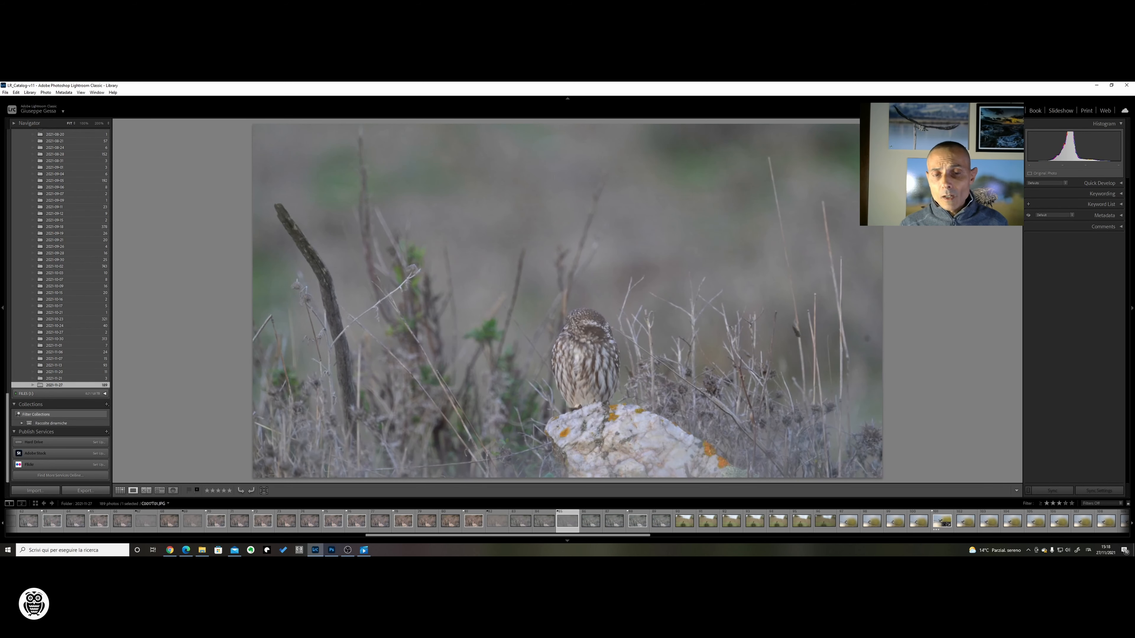
pyautogui.press('Right')
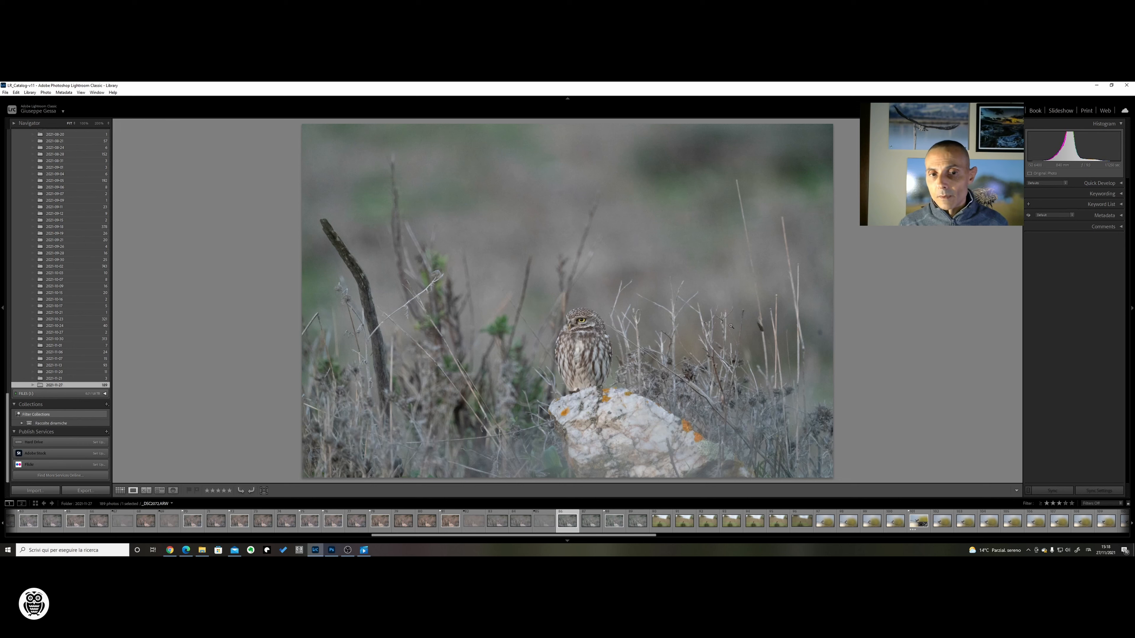
pyautogui.press('Right')
pyautogui.press('Right')
pyautogui.press('Right')
pyautogui.press('Right')
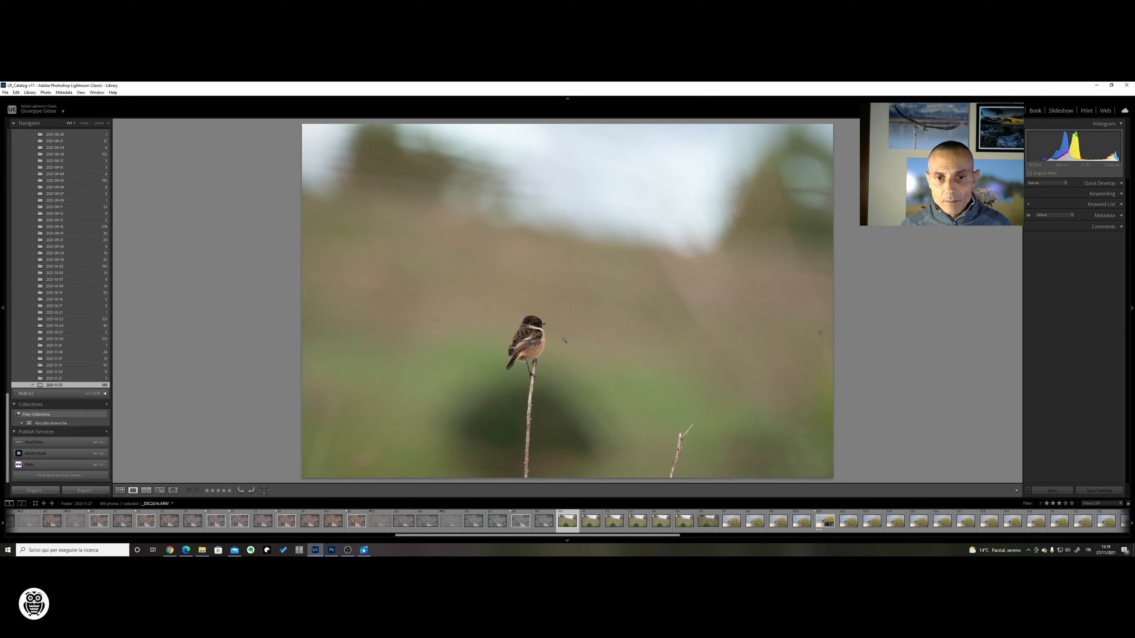
# - Check the small bird on the stem in close-up and look up its name in Edge, searching "saltimpalo" and "Saxicola torquatus english"
pyautogui.click(537, 338)
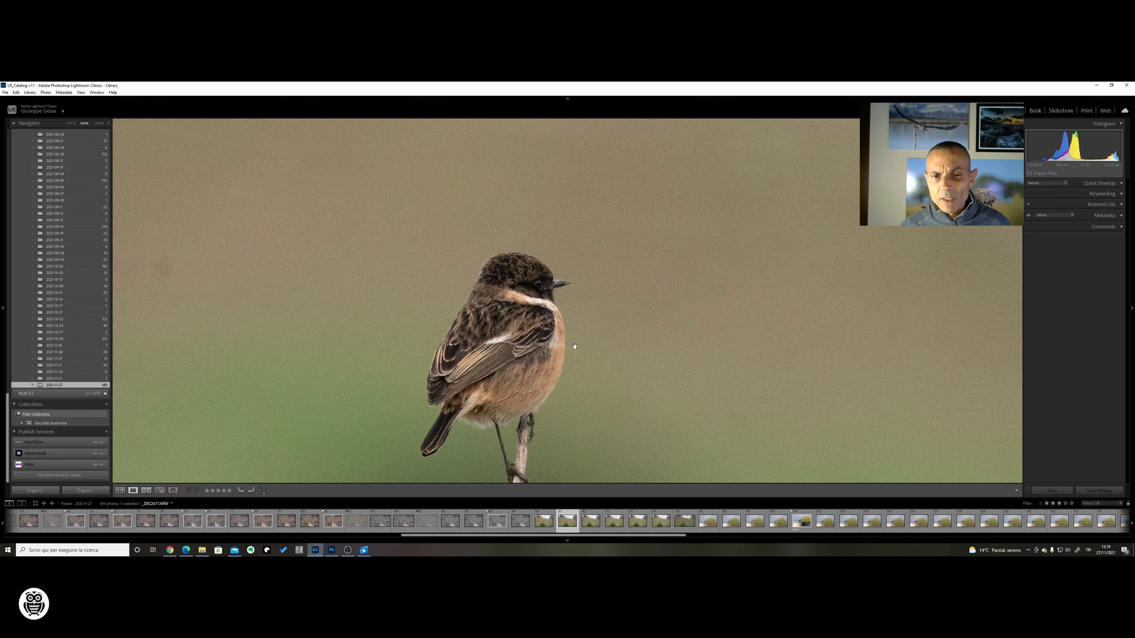
pyautogui.click(186, 550)
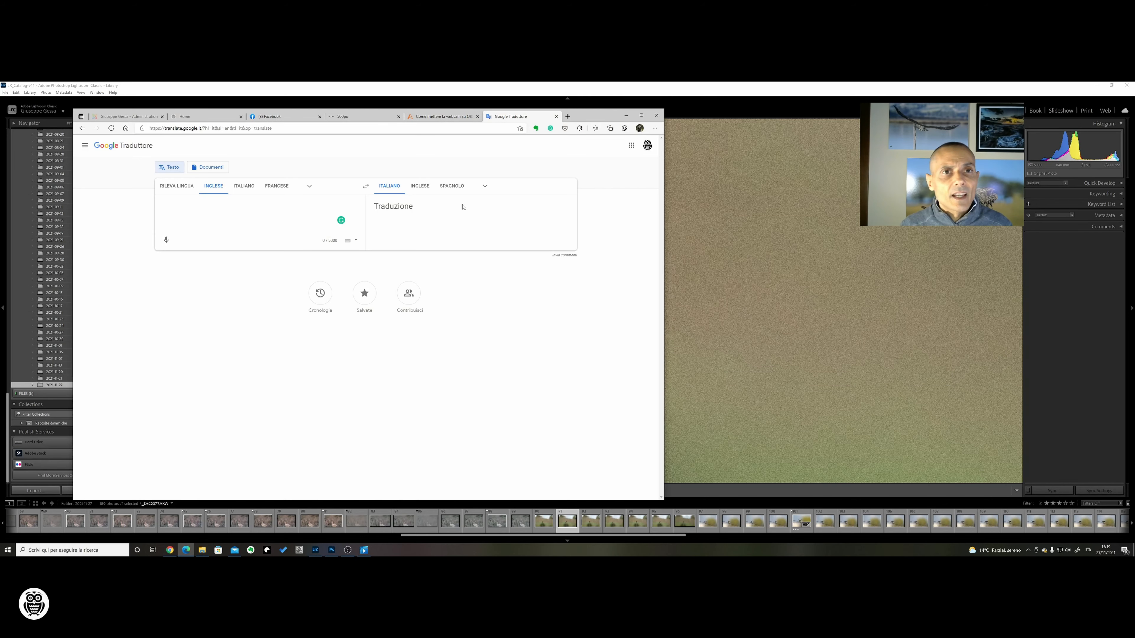
pyautogui.click(566, 117)
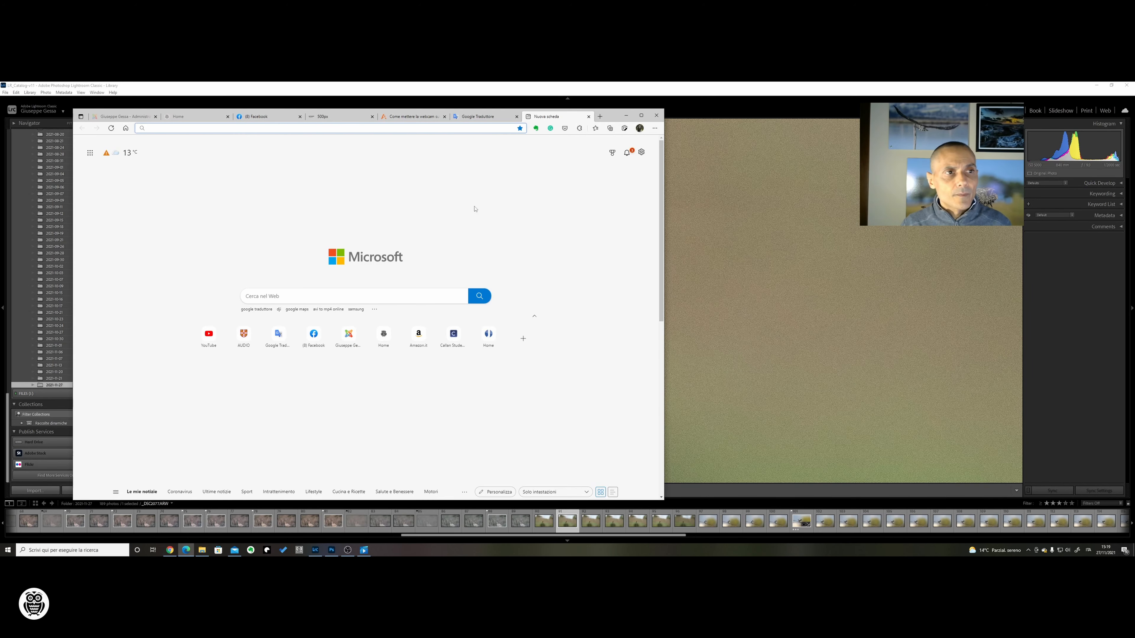
pyautogui.write('ltim')
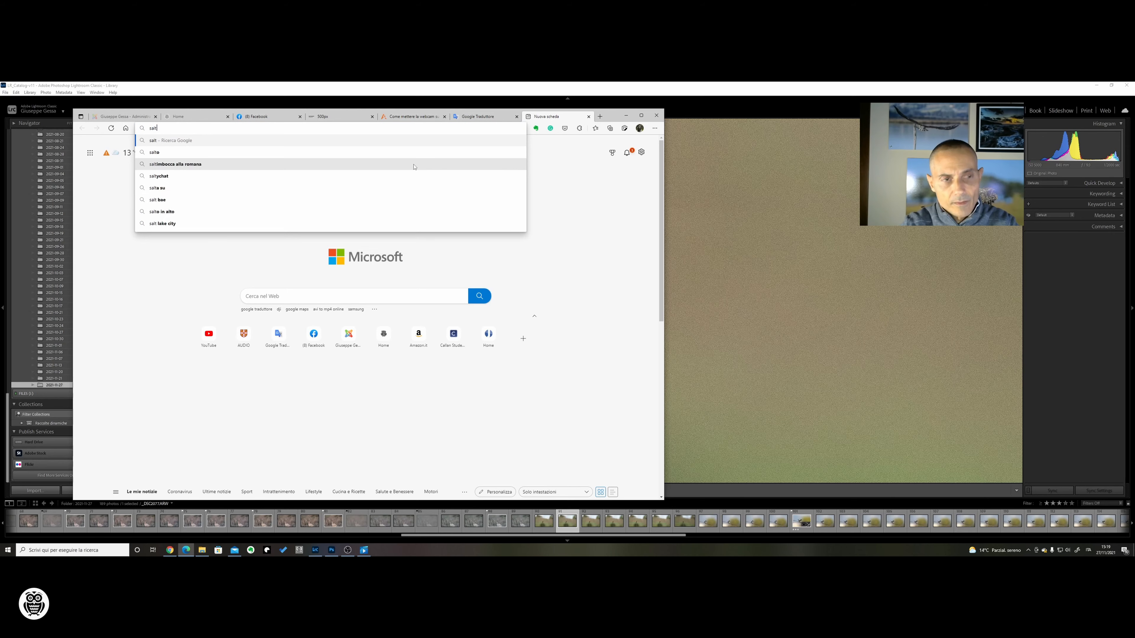
pyautogui.write('palo')
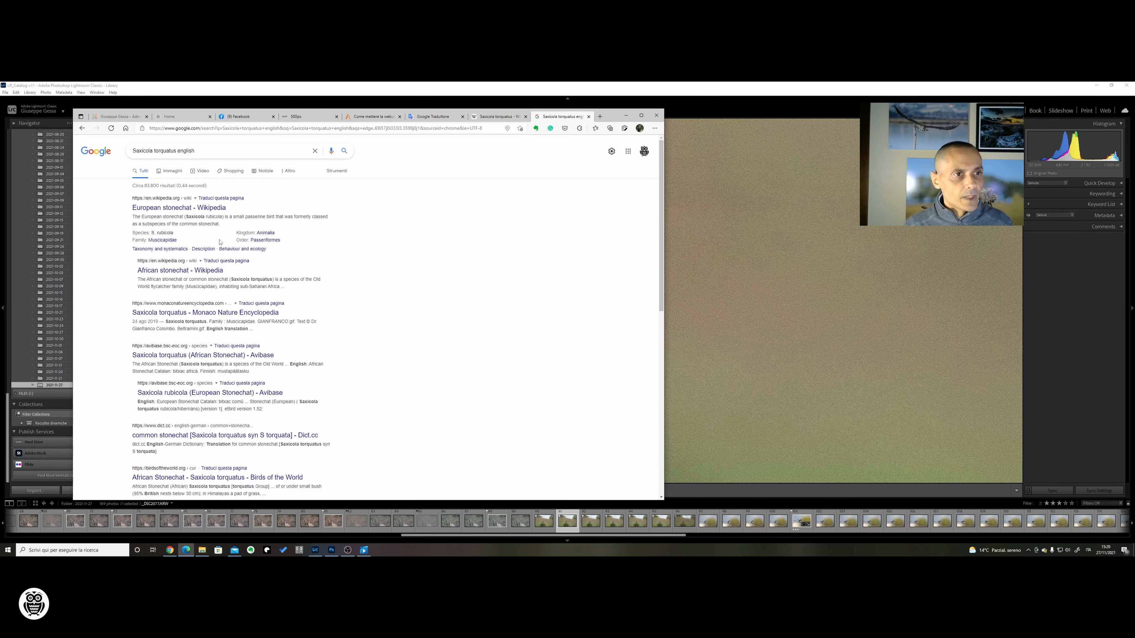
pyautogui.click(625, 116)
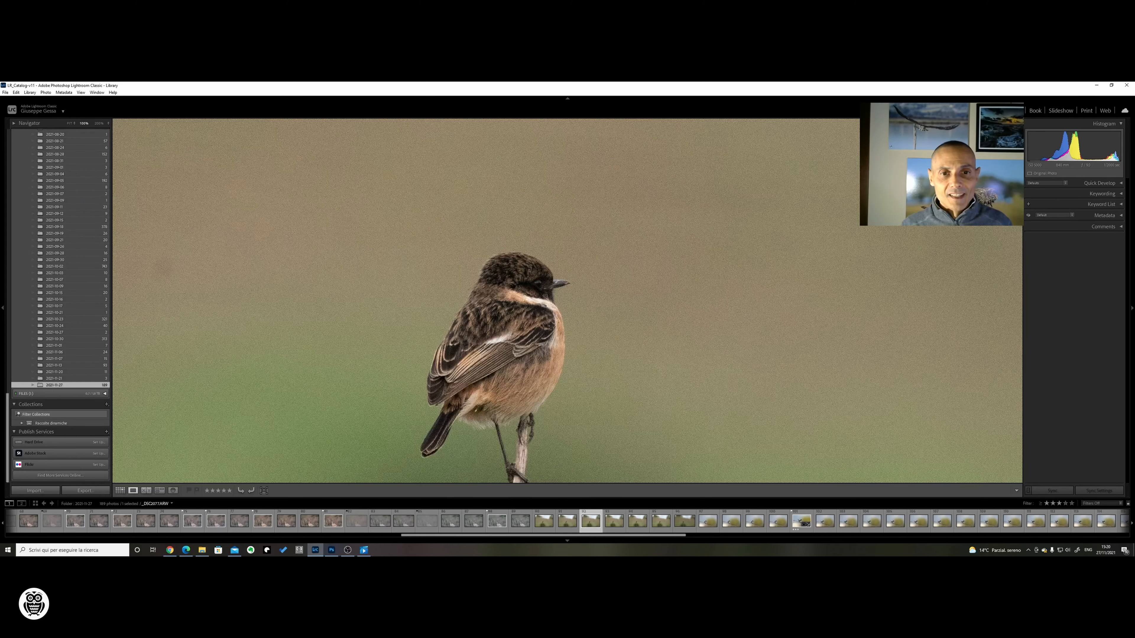
# - Flag the sideways-looking raw shot of the stonechat on the stem as a pick and reject the next one with its back turned
pyautogui.press('Left')
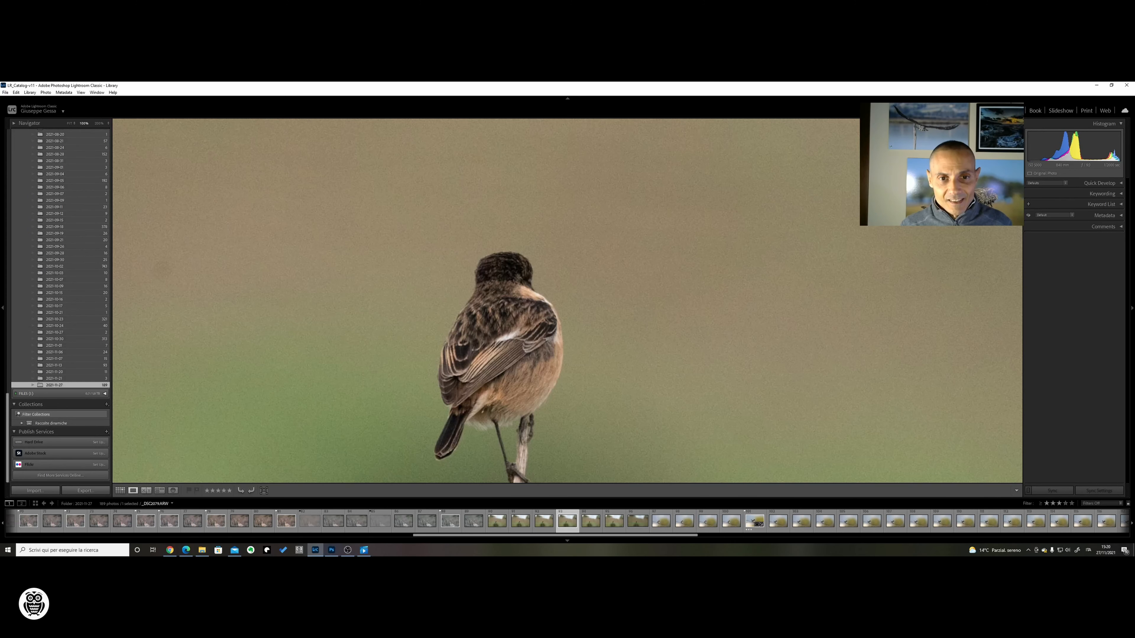
pyautogui.press('Left')
pyautogui.press('p')
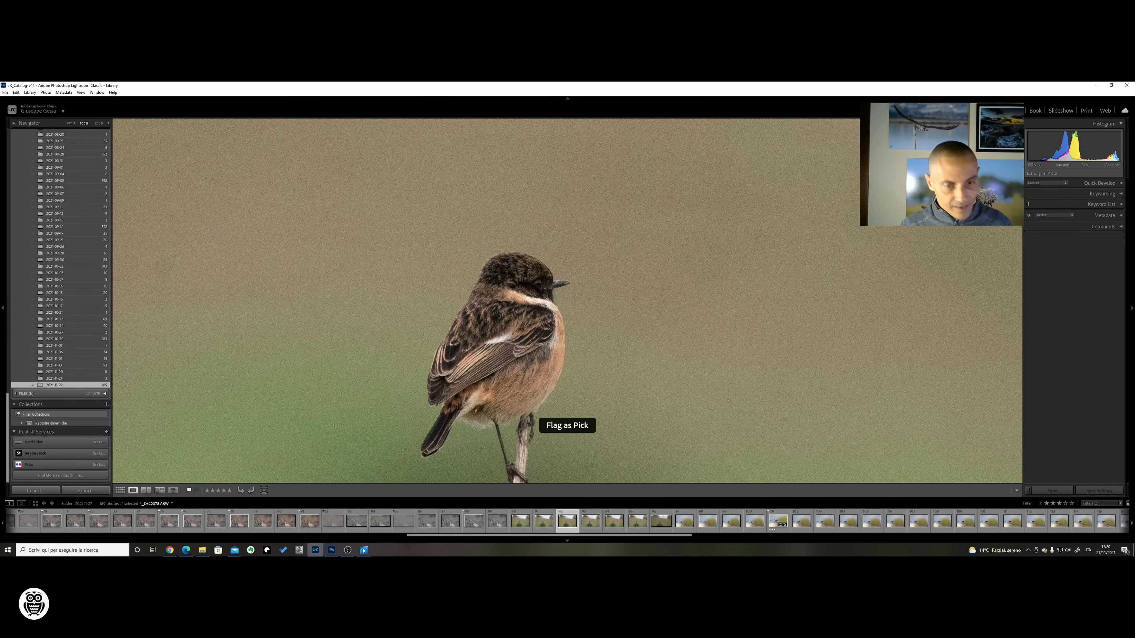
pyautogui.press('Right')
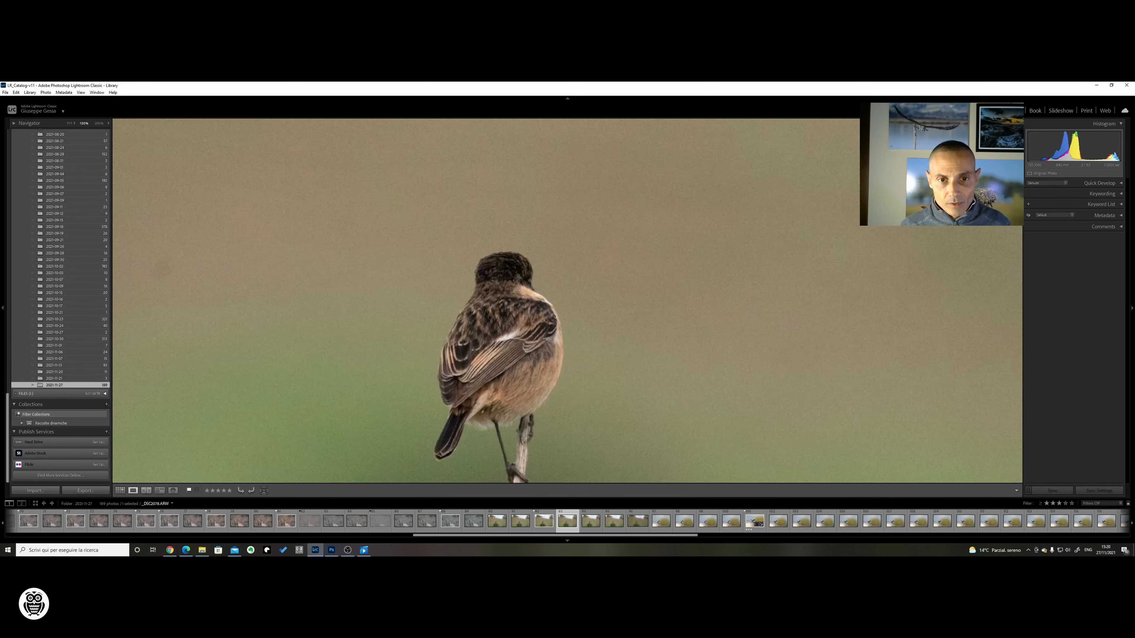
pyautogui.press('x')
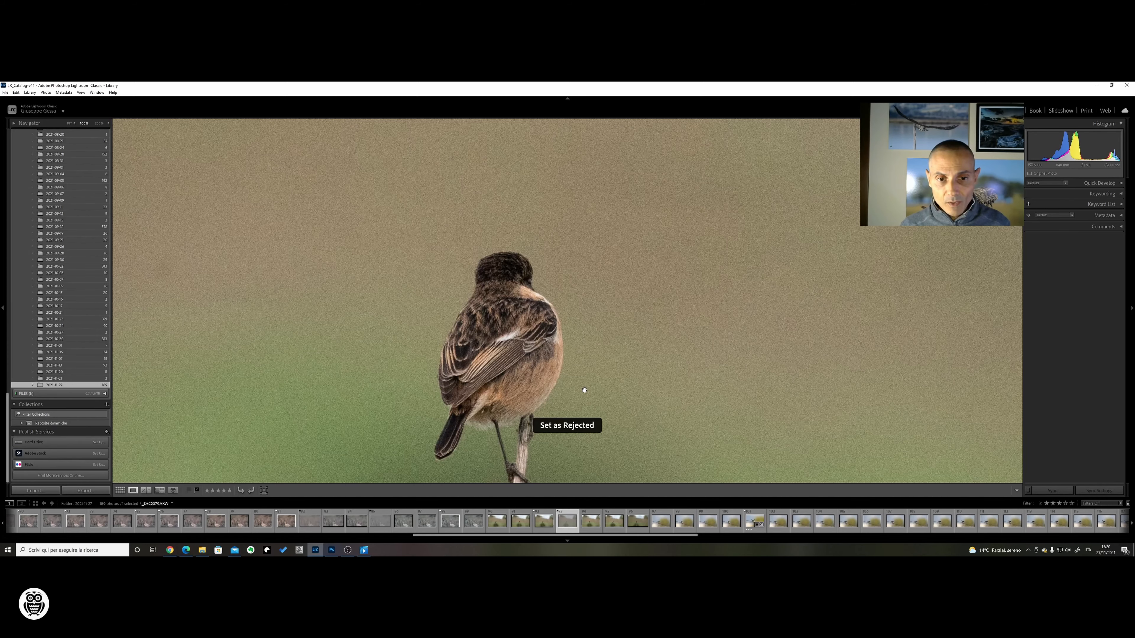
# - Leave the further sideways-looking stonechat shot unflagged and reject the back-turned shot just before it
pyautogui.press('Right')
pyautogui.press('Right')
pyautogui.press('u')
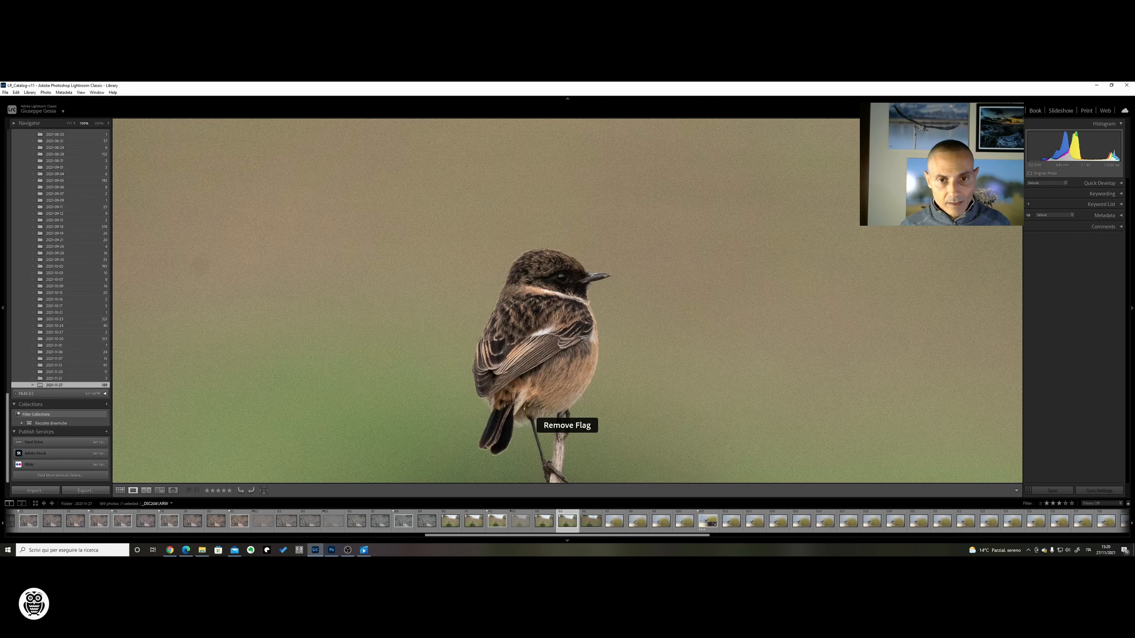
pyautogui.press('Right')
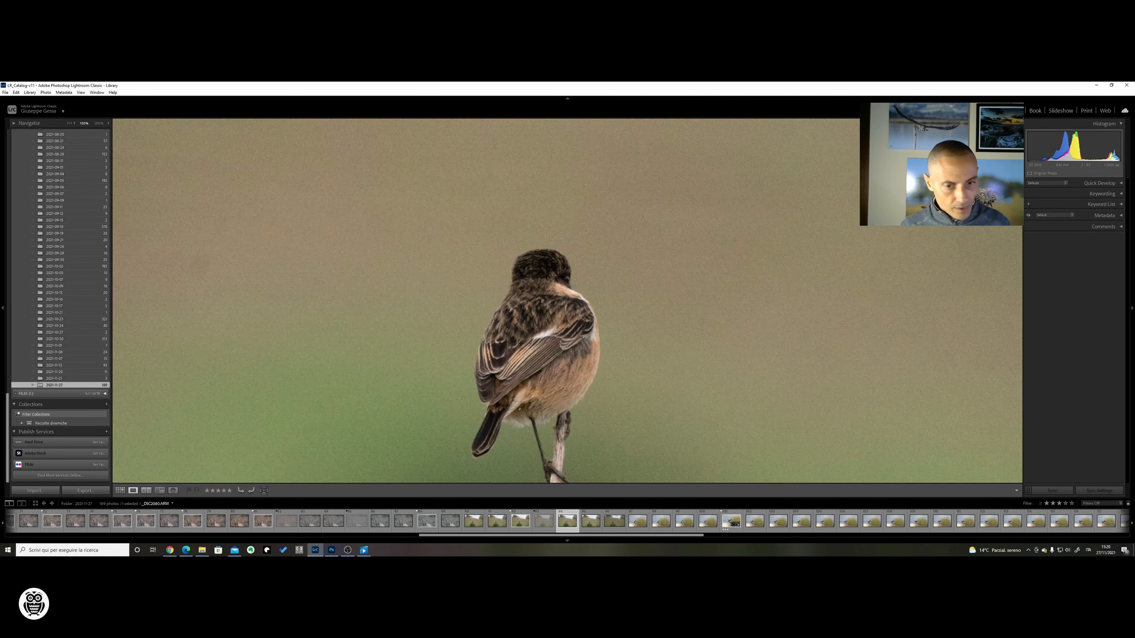
pyautogui.press('x')
# - Flag the last sideways-looking stonechat raw shot as a pick and reject the darker JPG of the bird that follows it
pyautogui.press('Right')
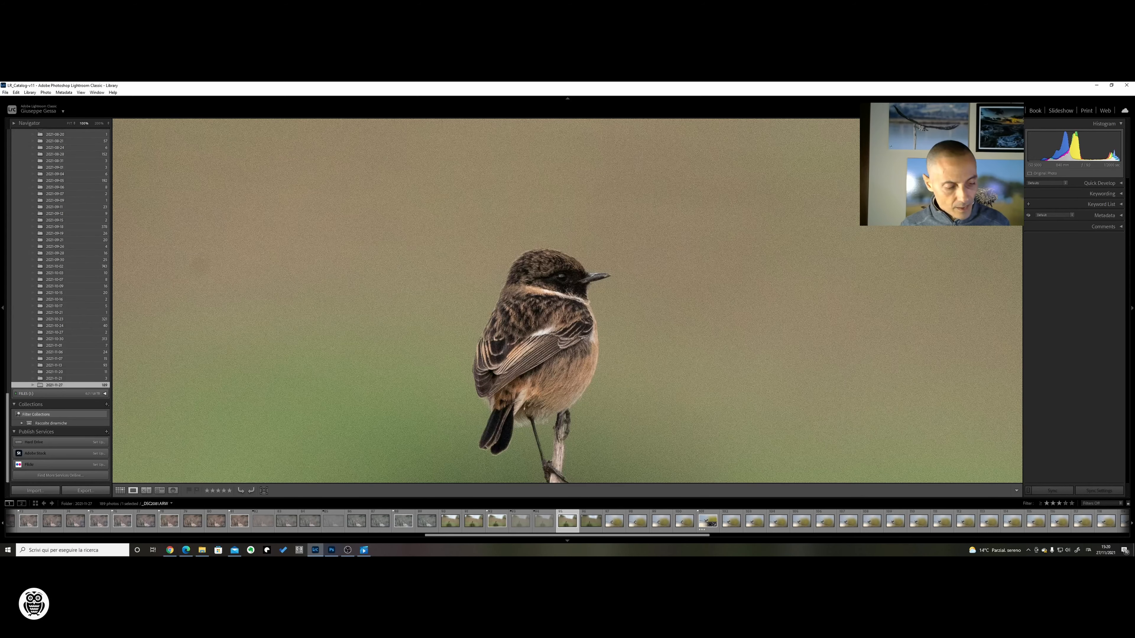
pyautogui.press('p')
pyautogui.press('Right')
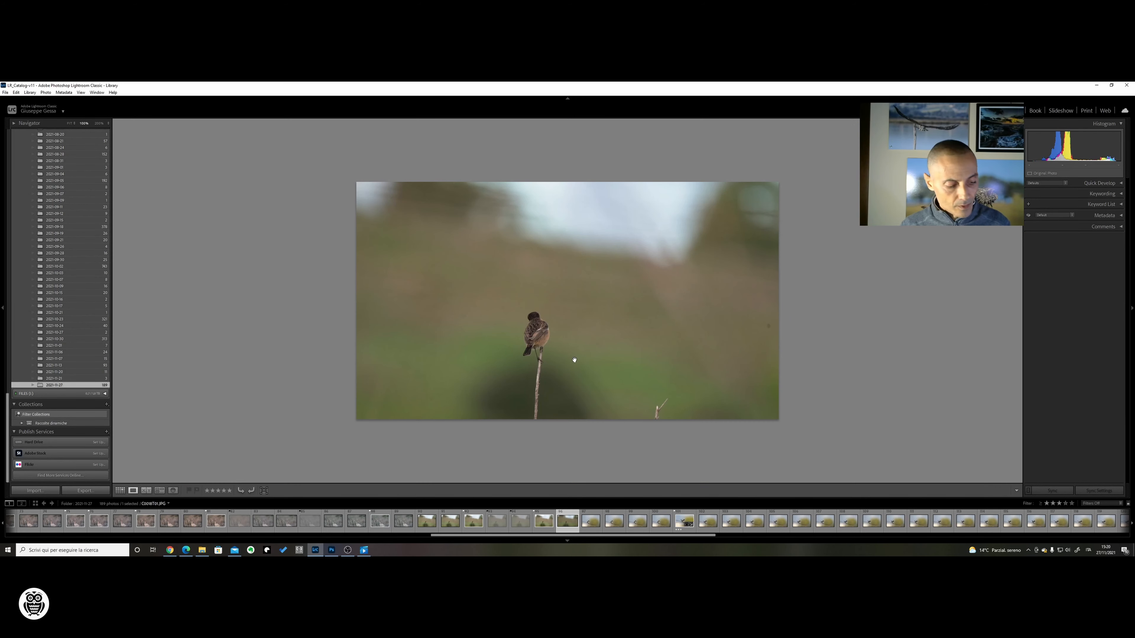
pyautogui.press('x')
pyautogui.press('Right')
# - Review the first shots of the black-capped bird on barbed wire and flag the sideways-looking raw shot after the edited photo as a pick
pyautogui.press('Right')
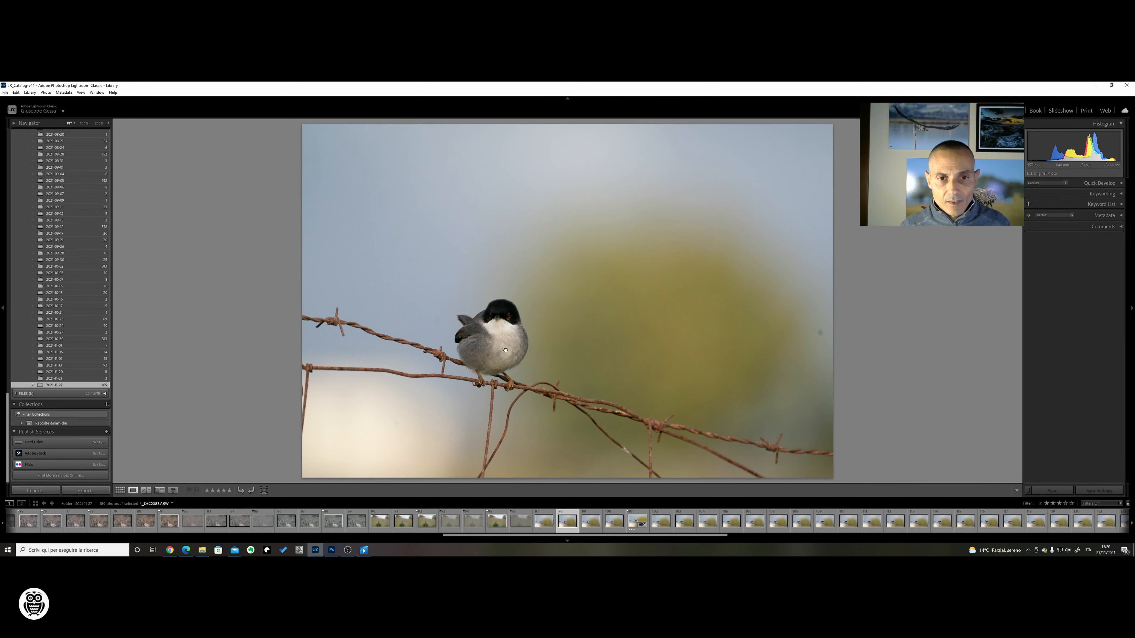
pyautogui.click(505, 350)
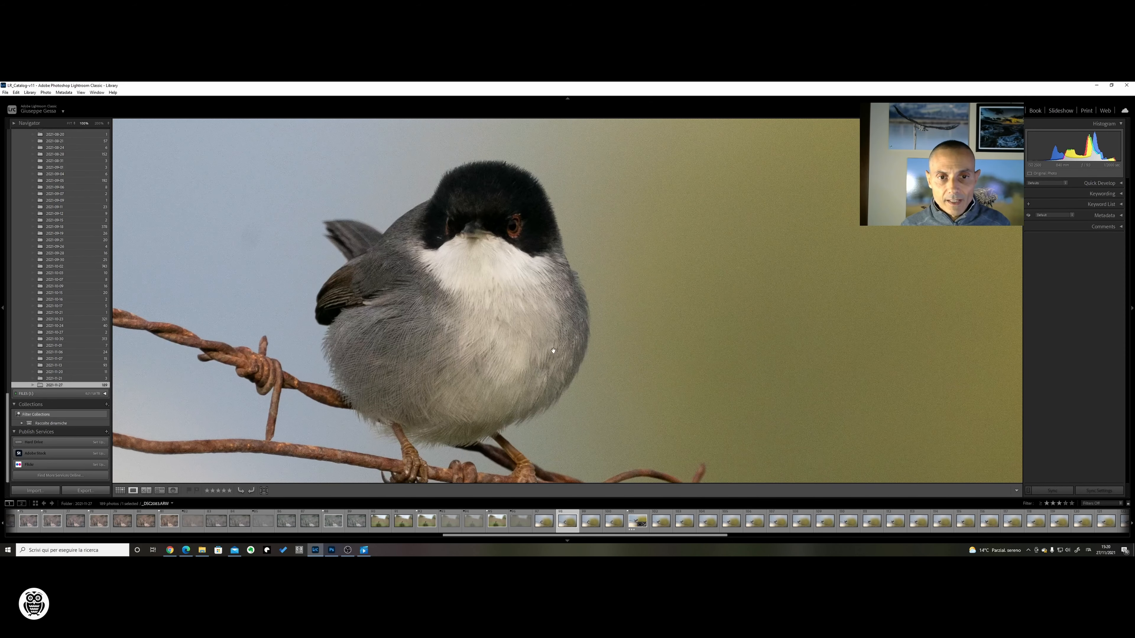
pyautogui.click(515, 332)
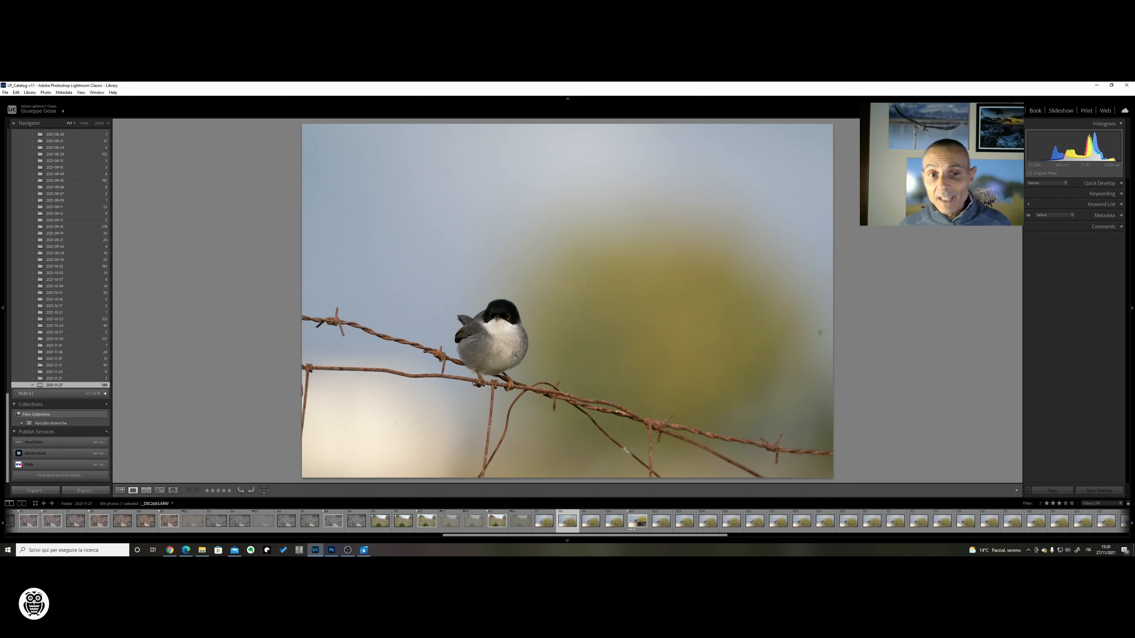
pyautogui.press('Right')
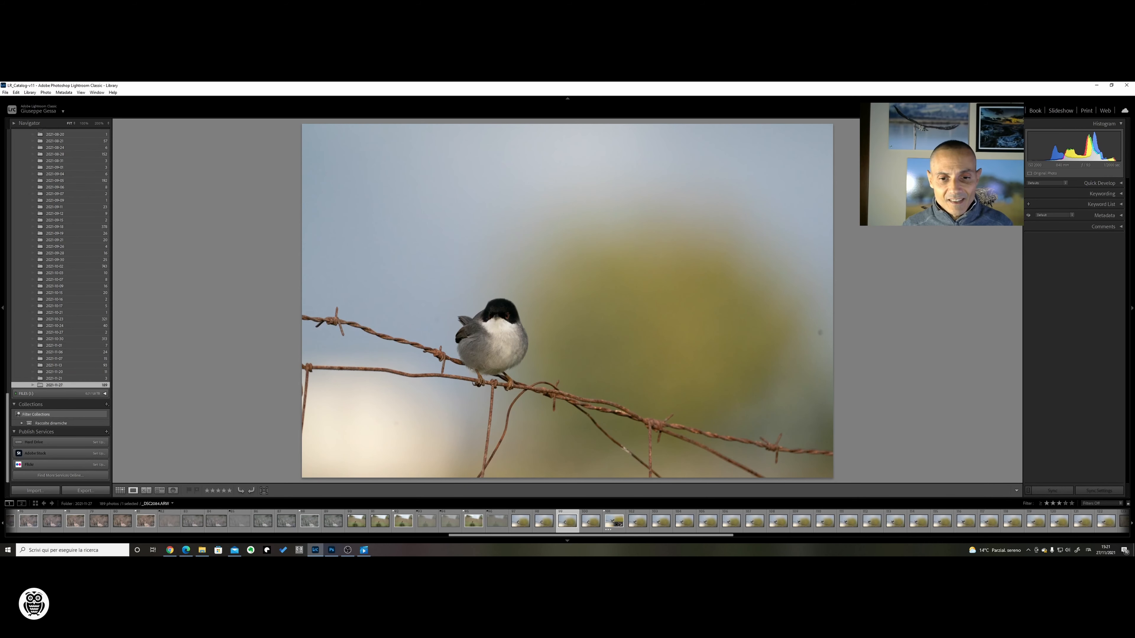
pyautogui.press('Right')
pyautogui.press('Right')
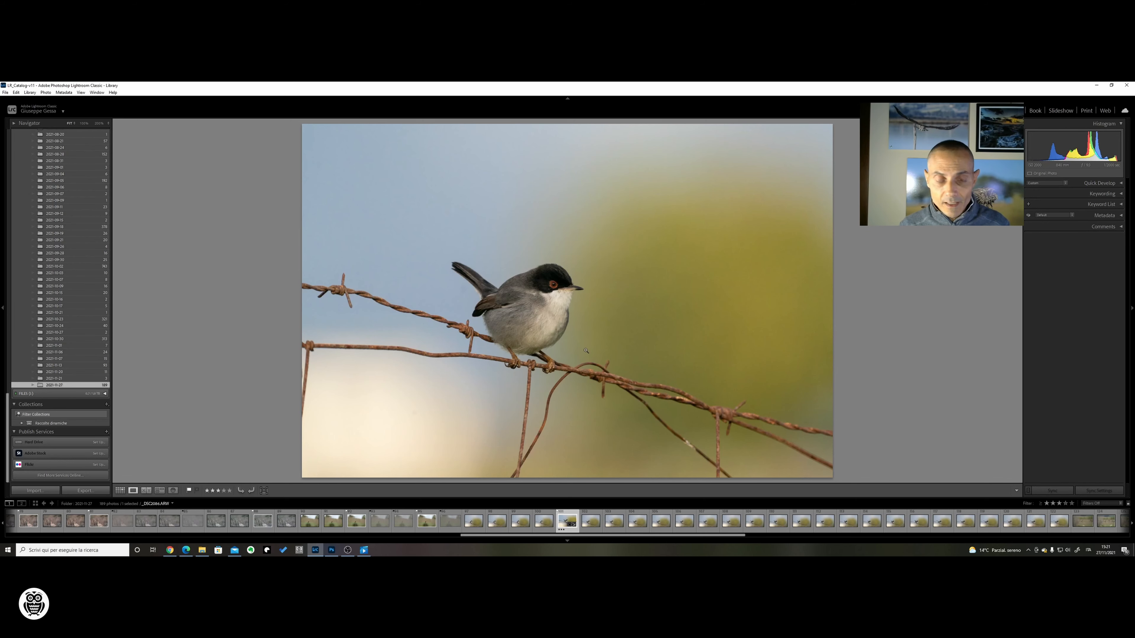
pyautogui.press('Right')
pyautogui.press('Right')
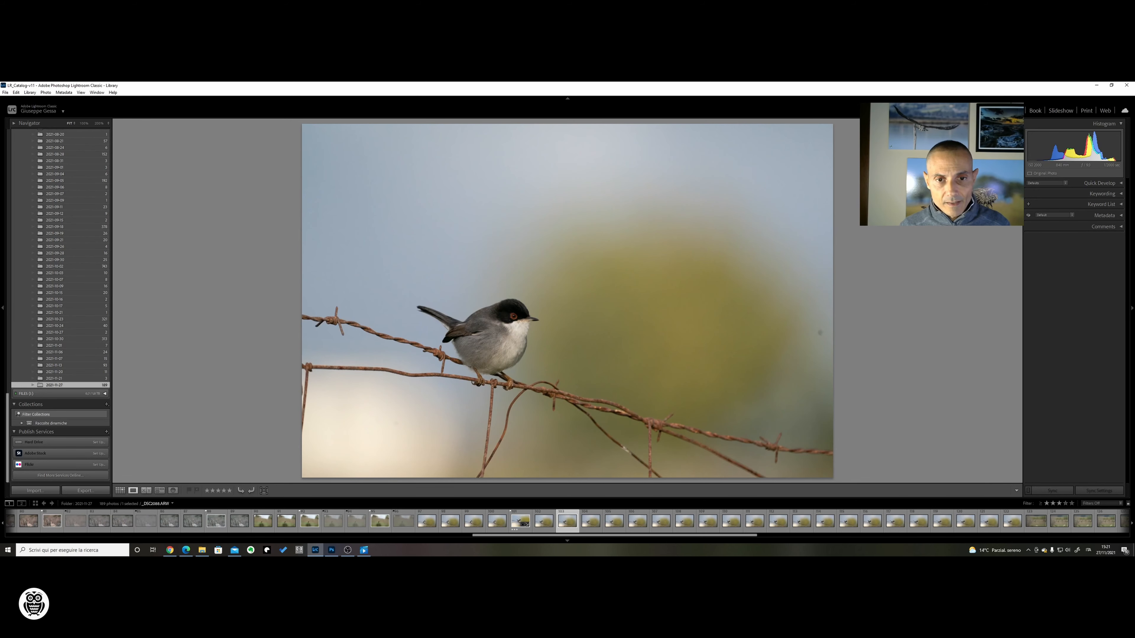
pyautogui.click(511, 299)
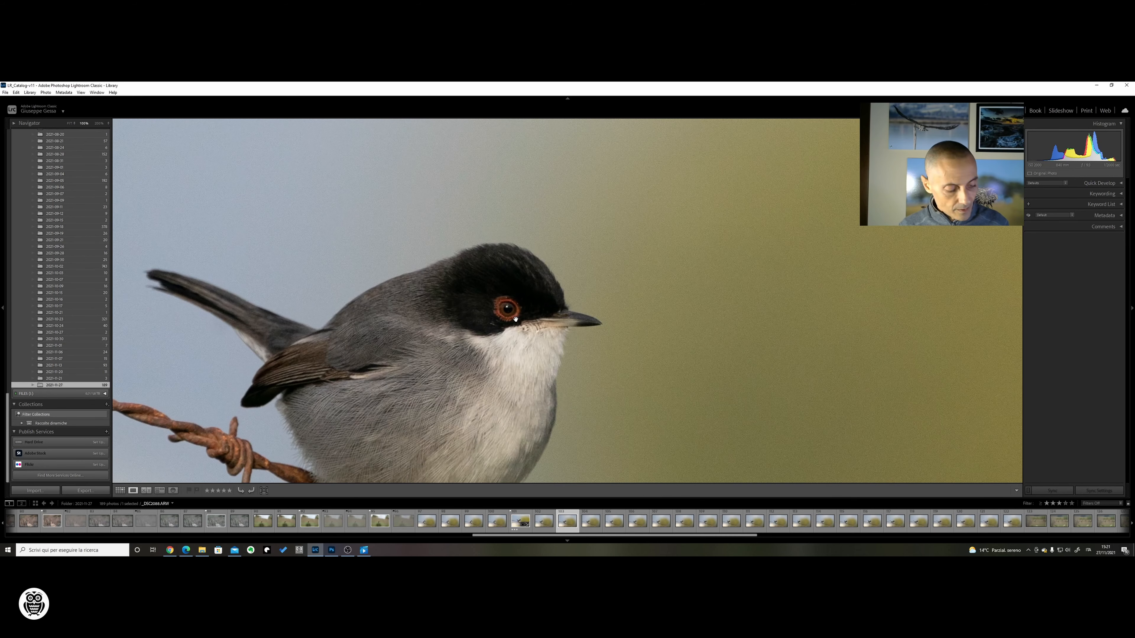
pyautogui.click(523, 343)
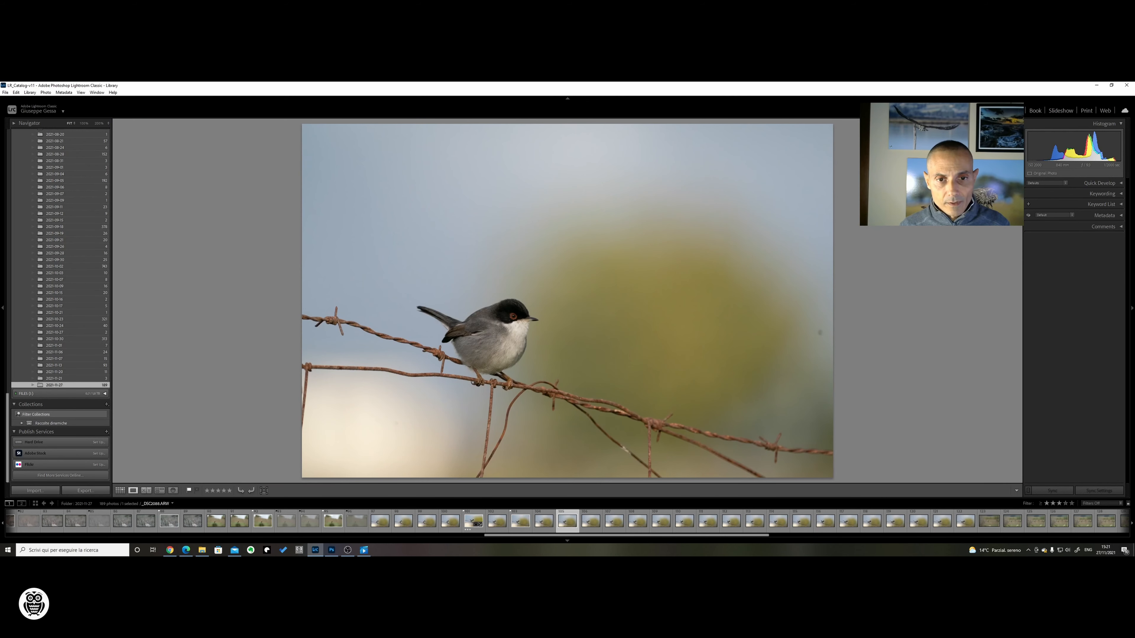
# - Flag a raw shot of the black-capped bird with its head turned down further along the series as a pick
pyautogui.press('Right')
pyautogui.press('Right')
pyautogui.press('Right')
pyautogui.press('Right')
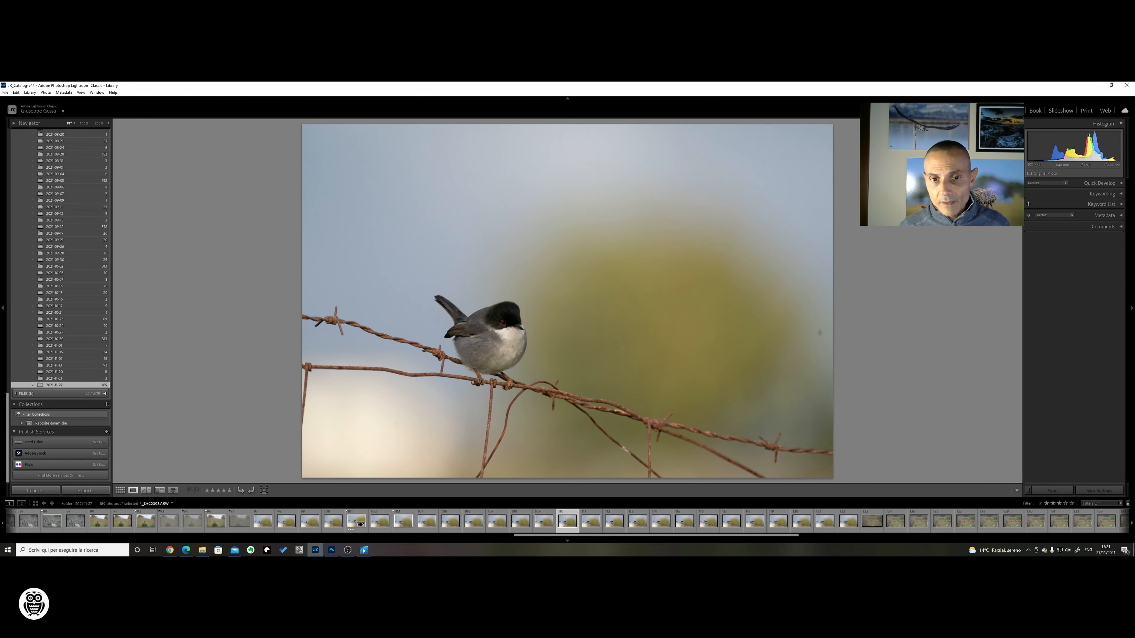
pyautogui.press('Right')
pyautogui.press('Right')
pyautogui.press('Right')
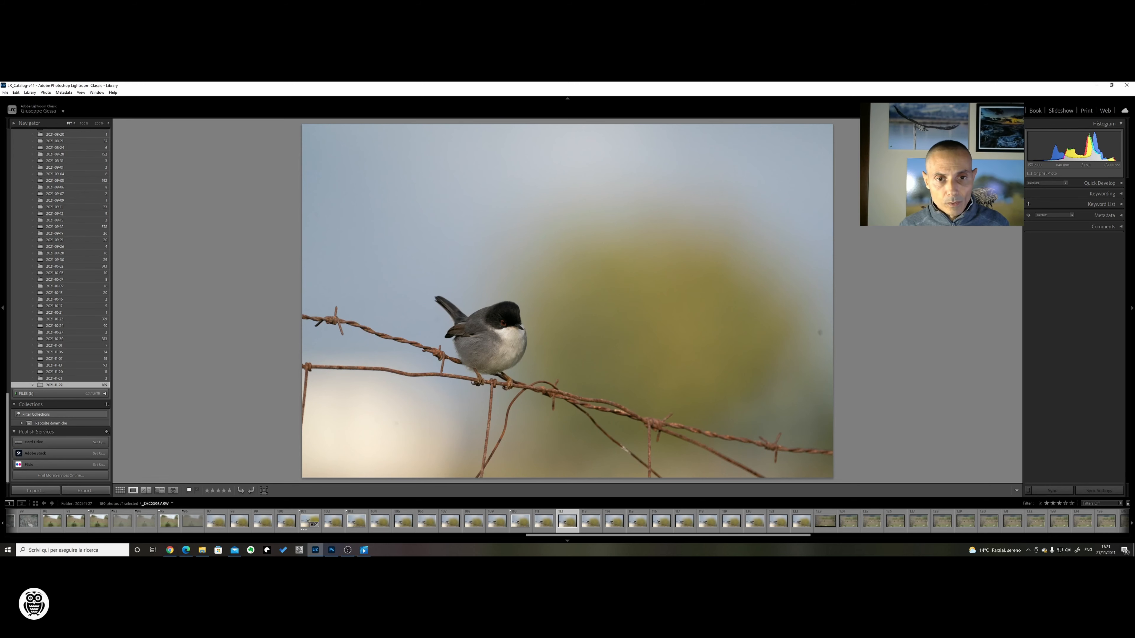
# - Flag the raw shot of the black-capped bird looking sideways with its tail raised as a pick
pyautogui.press('Right')
pyautogui.press('Right')
pyautogui.press('Right')
pyautogui.press('Right')
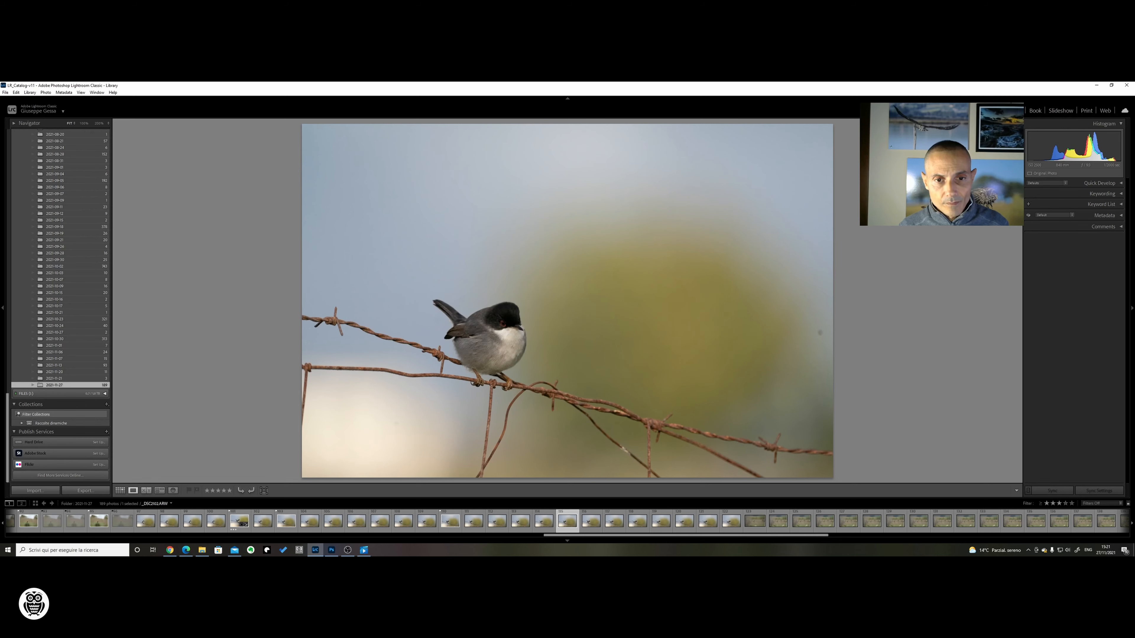
pyautogui.press('Left')
pyautogui.press('p')
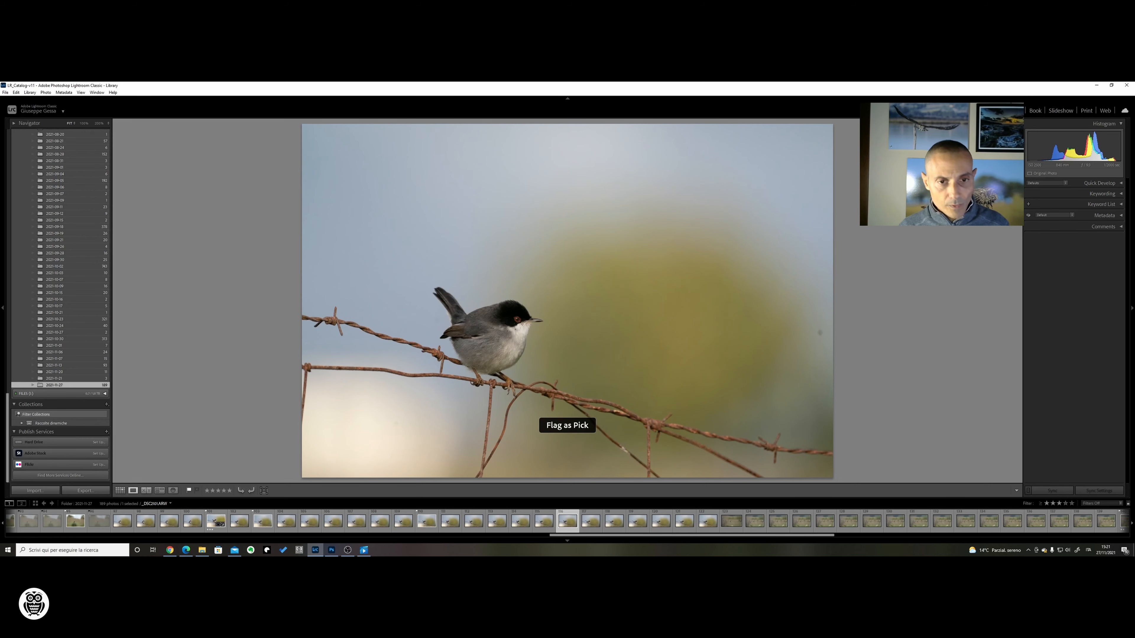
# - Check the last full-profile raw shots of the black-capped bird in close-up and reject three of them
pyautogui.press('Right')
pyautogui.press('Right')
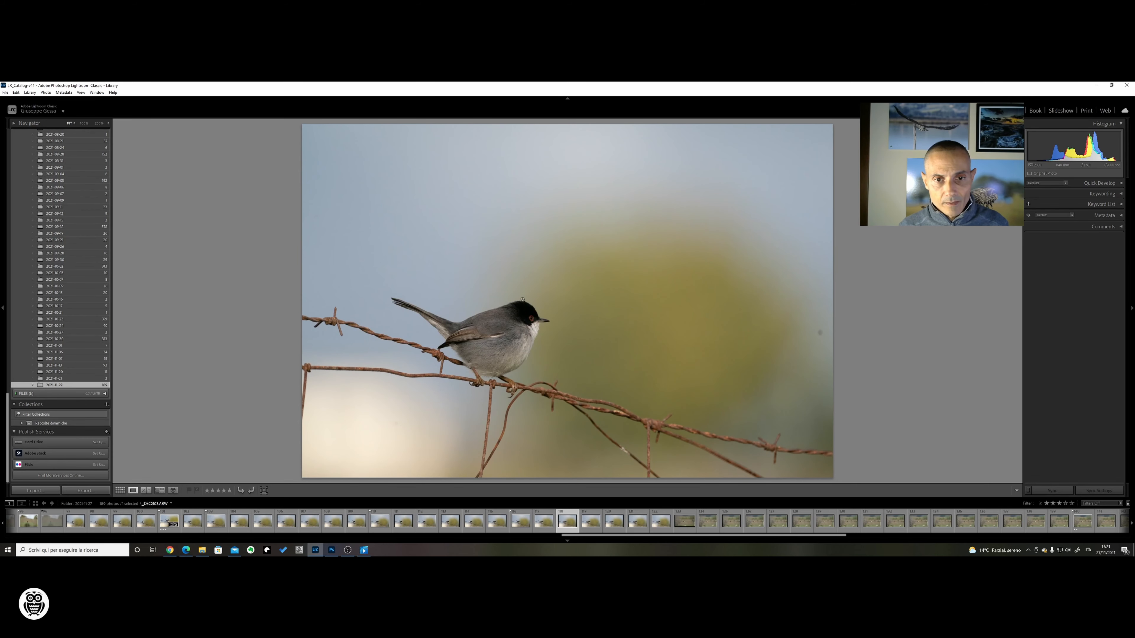
pyautogui.click(537, 339)
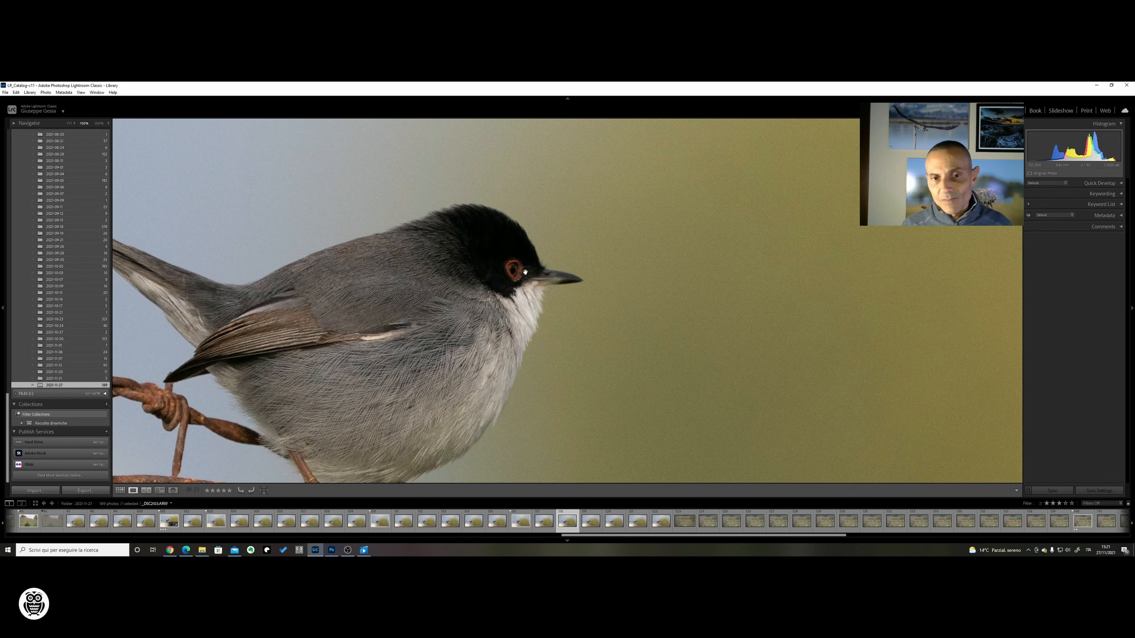
pyautogui.press('x')
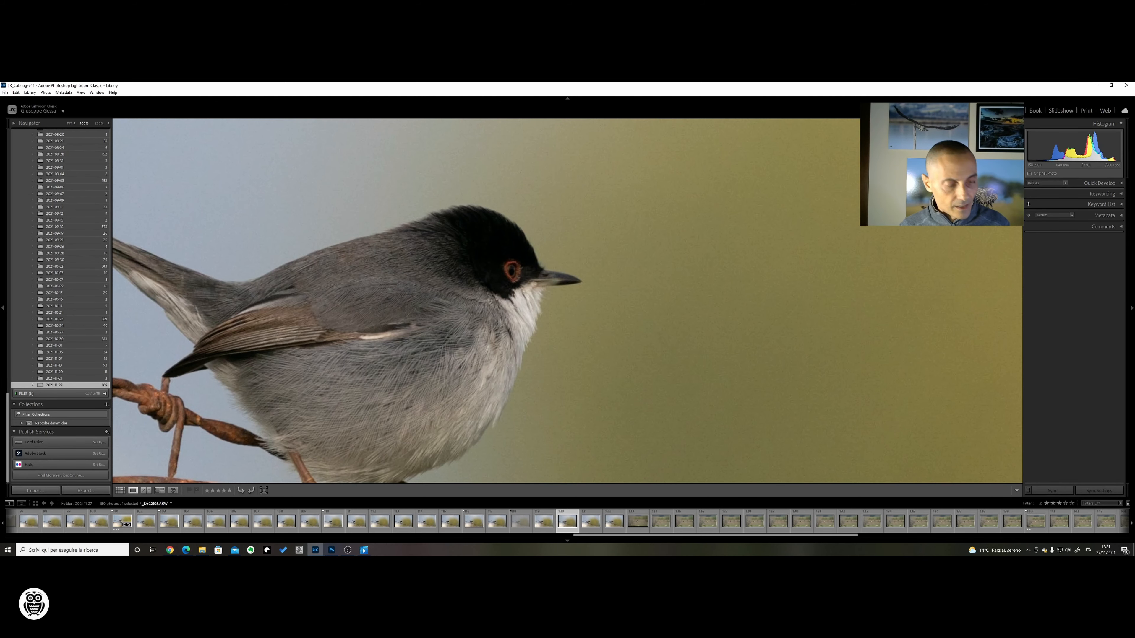
pyautogui.press('x')
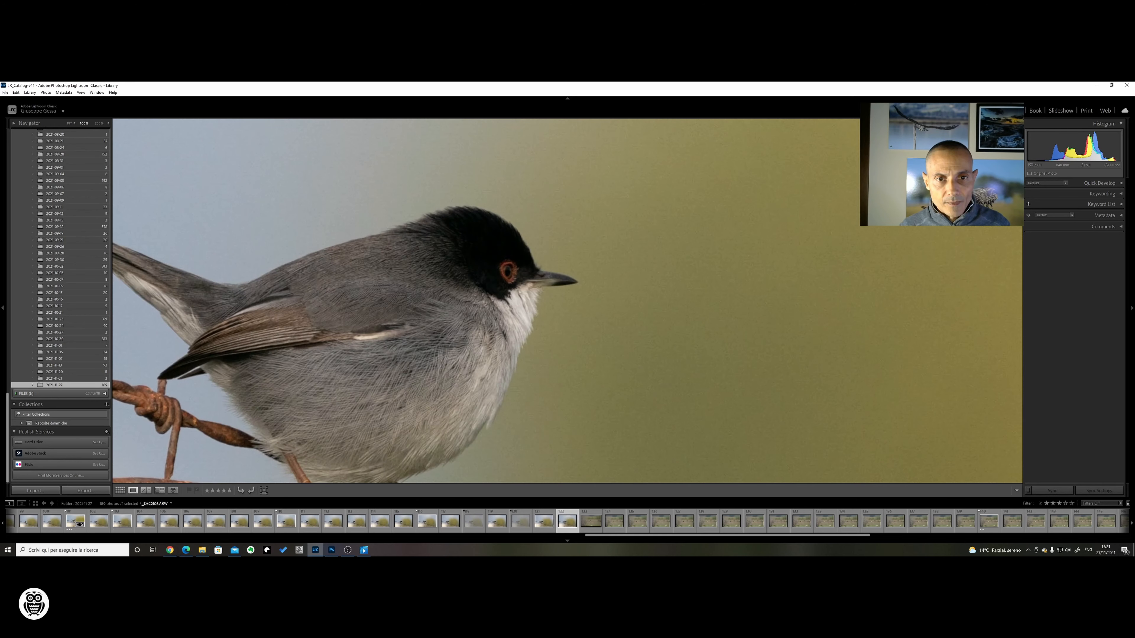
pyautogui.press('x')
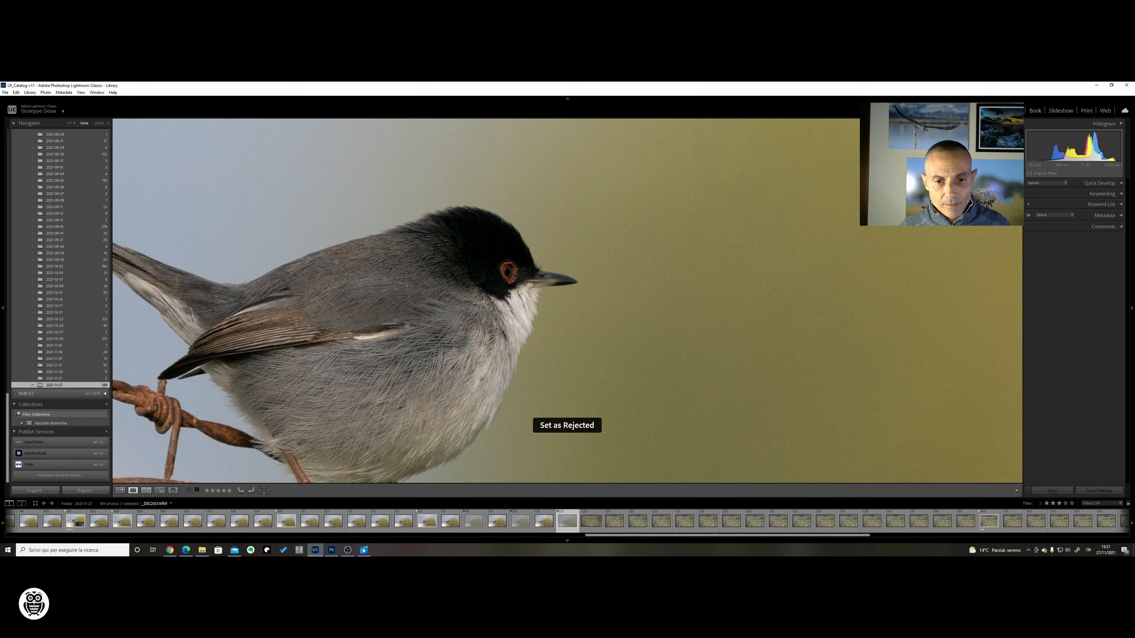
pyautogui.click(548, 306)
# - Check the first photo of the orange-breasted bird on the barbed wire in close-up and reject the raw shot that comes shortly after it
pyautogui.press('Right')
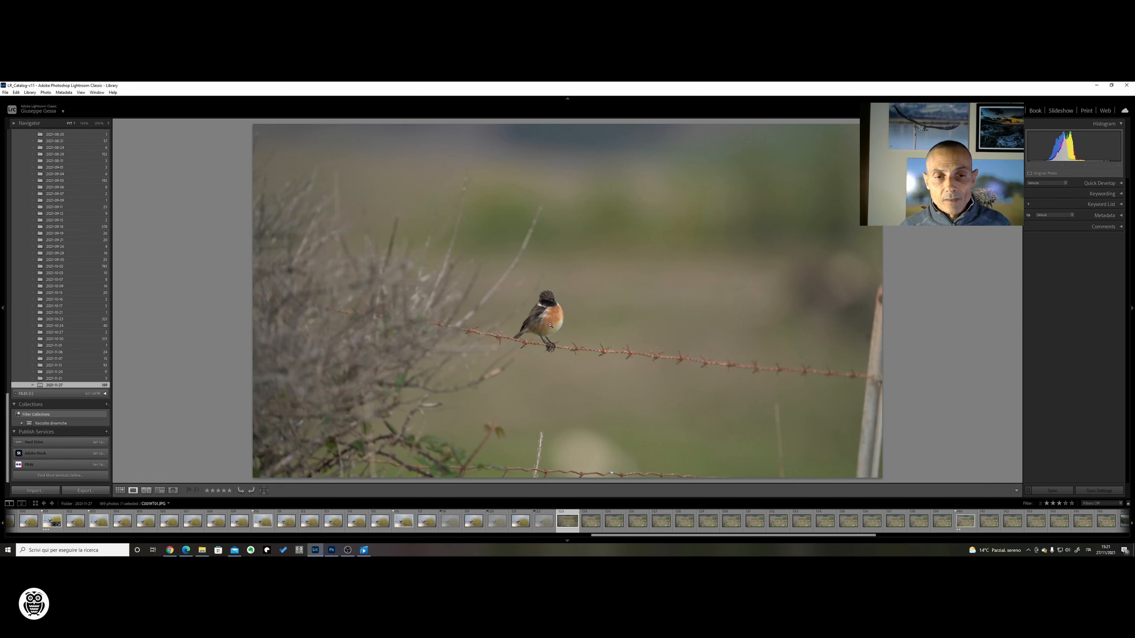
pyautogui.click(554, 325)
pyautogui.click(556, 320)
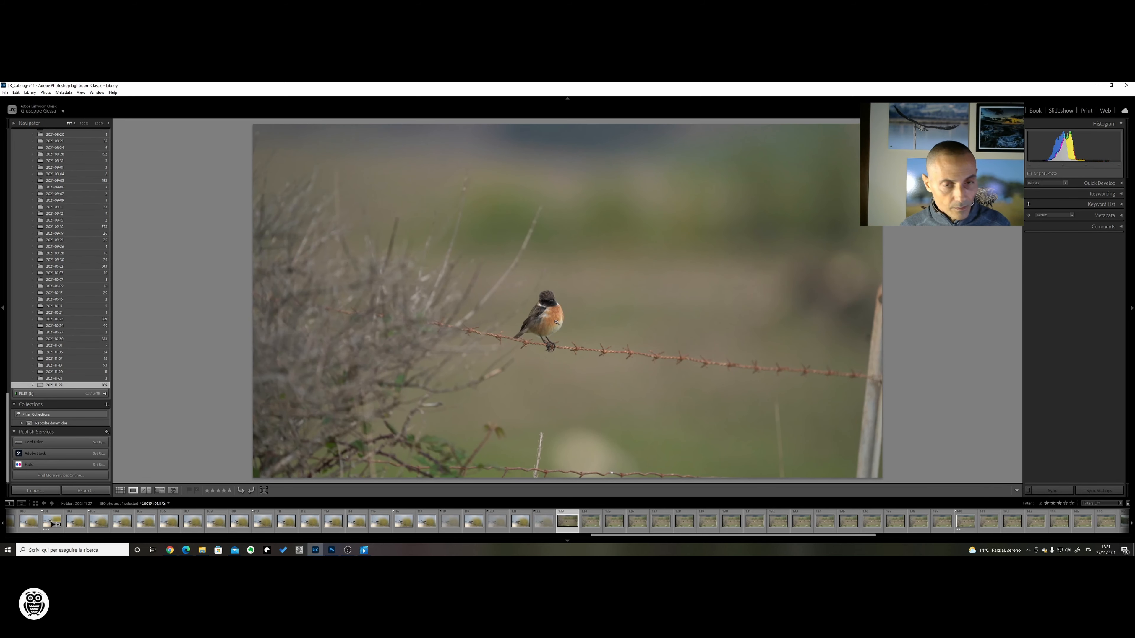
pyautogui.press('Right')
pyautogui.press('Right')
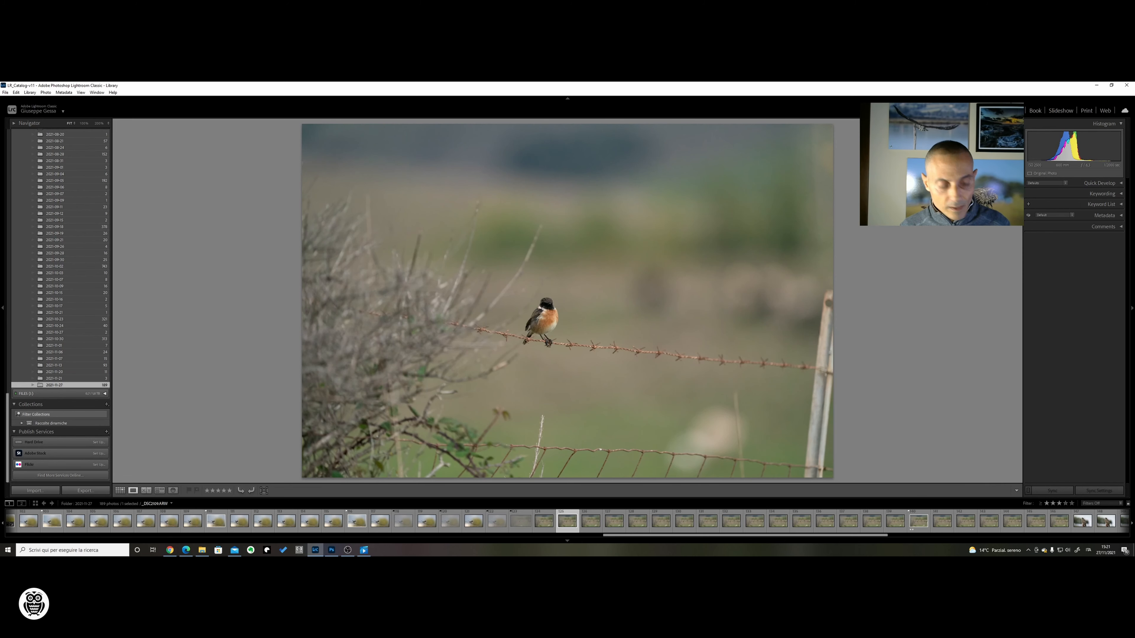
pyautogui.hotkey('shift', 'x')
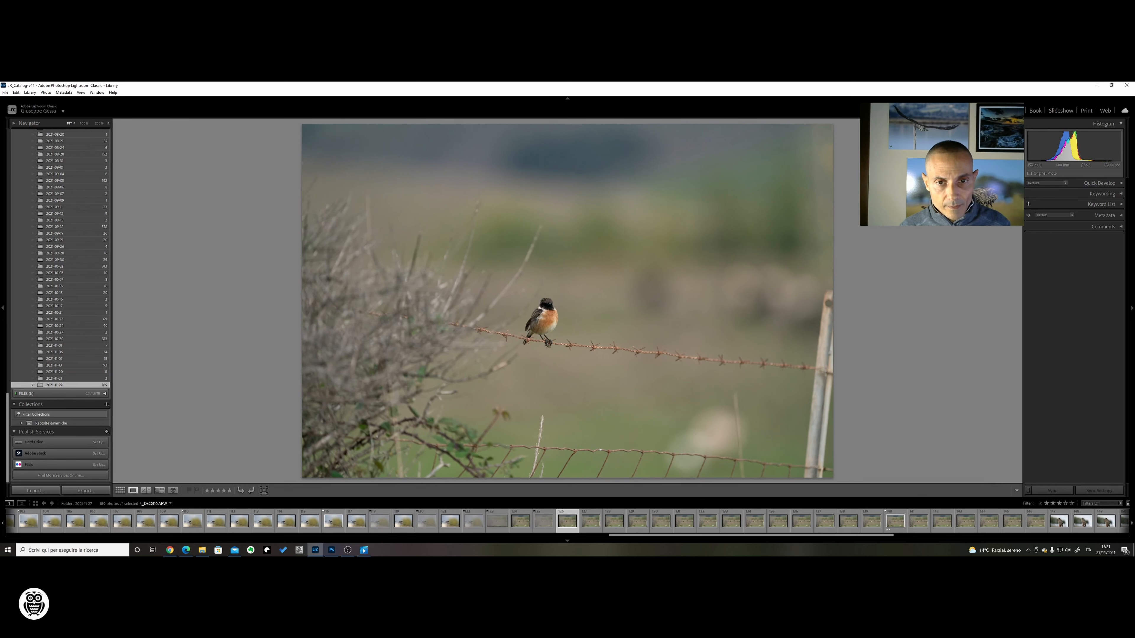
# - Compare the next similar raw shots of the orange-breasted bird on the barbed wire and flag two consecutive ones as picks
pyautogui.hotkey('shift', 'x')
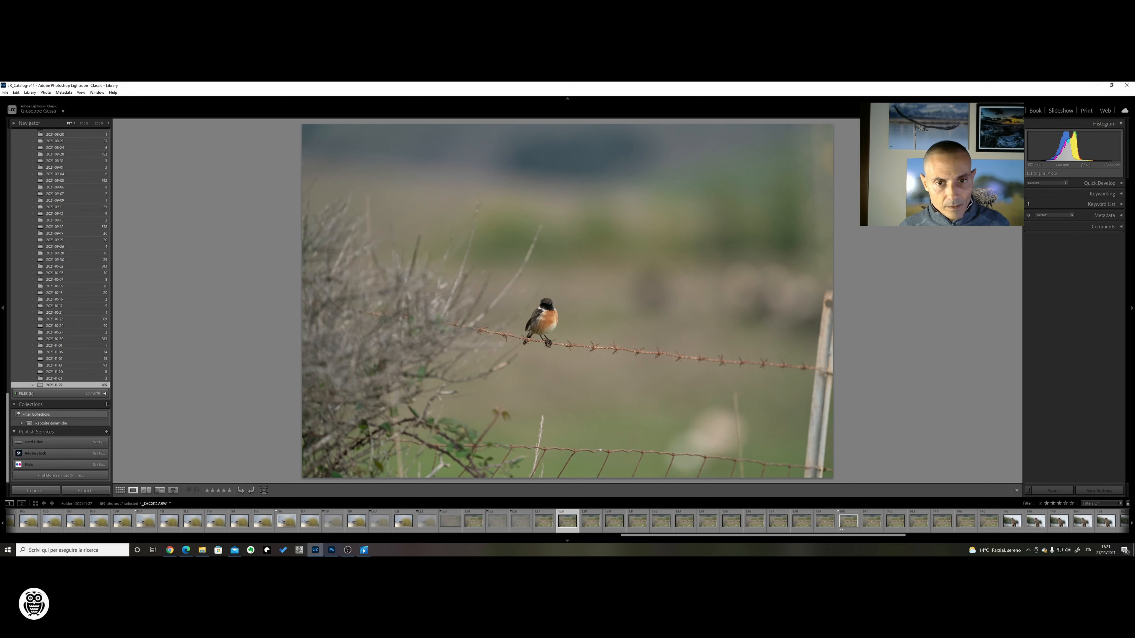
pyautogui.press('Right')
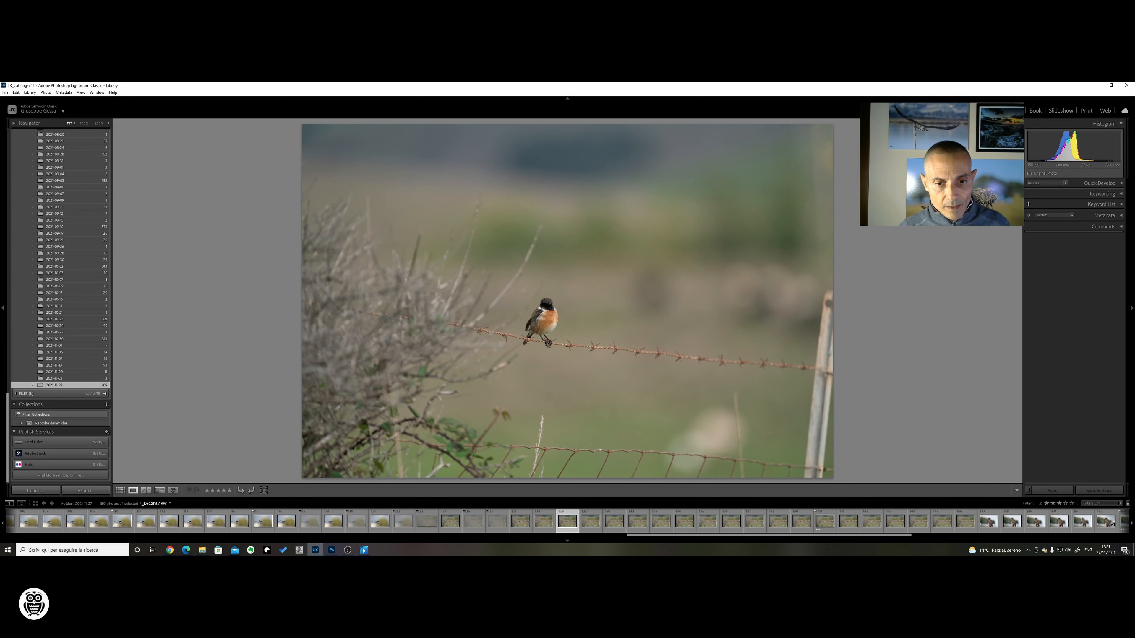
pyautogui.press('Left')
pyautogui.hotkey('shift', 'p')
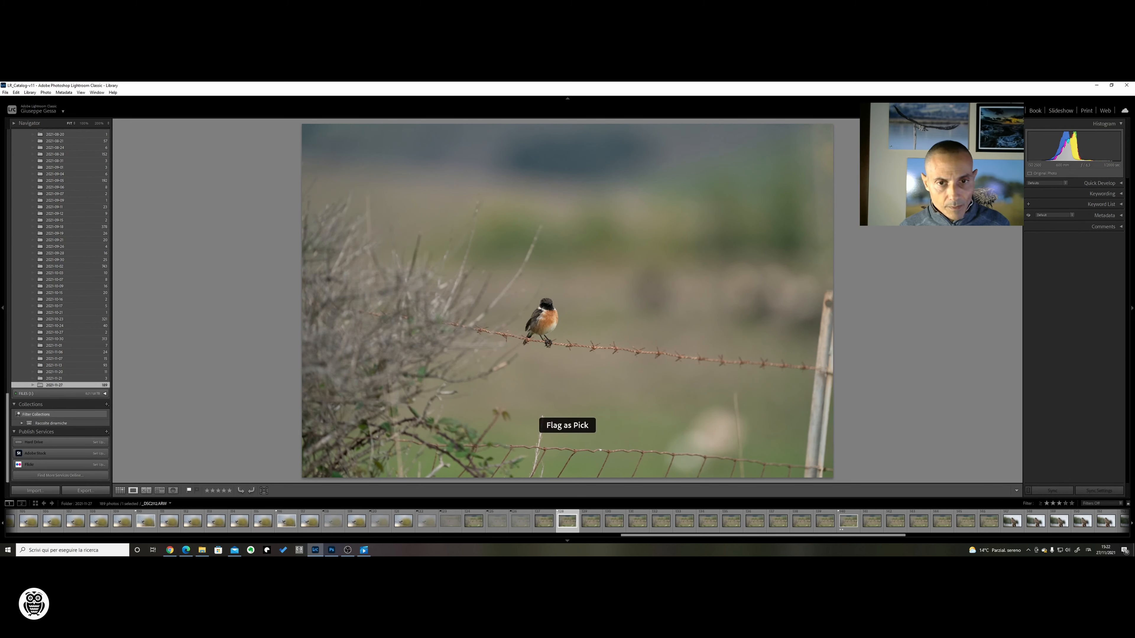
pyautogui.hotkey('shift', 'p')
pyautogui.press('Right')
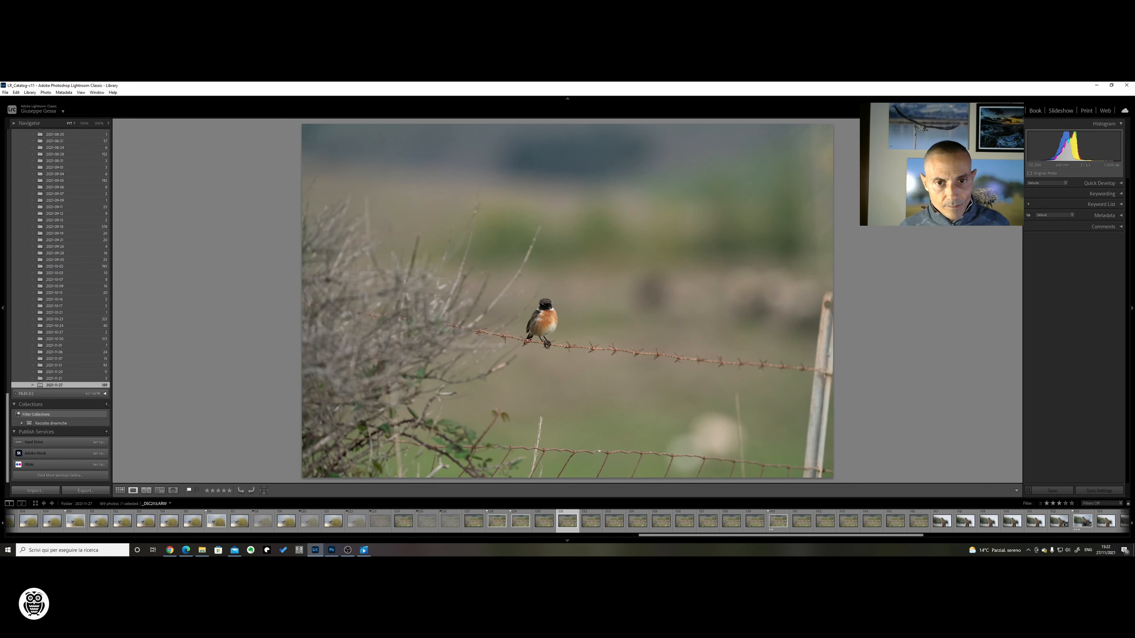
# - Check the front-facing raw shots of the orange-breasted bird in close-up and flag the first of them as a pick
pyautogui.click(556, 310)
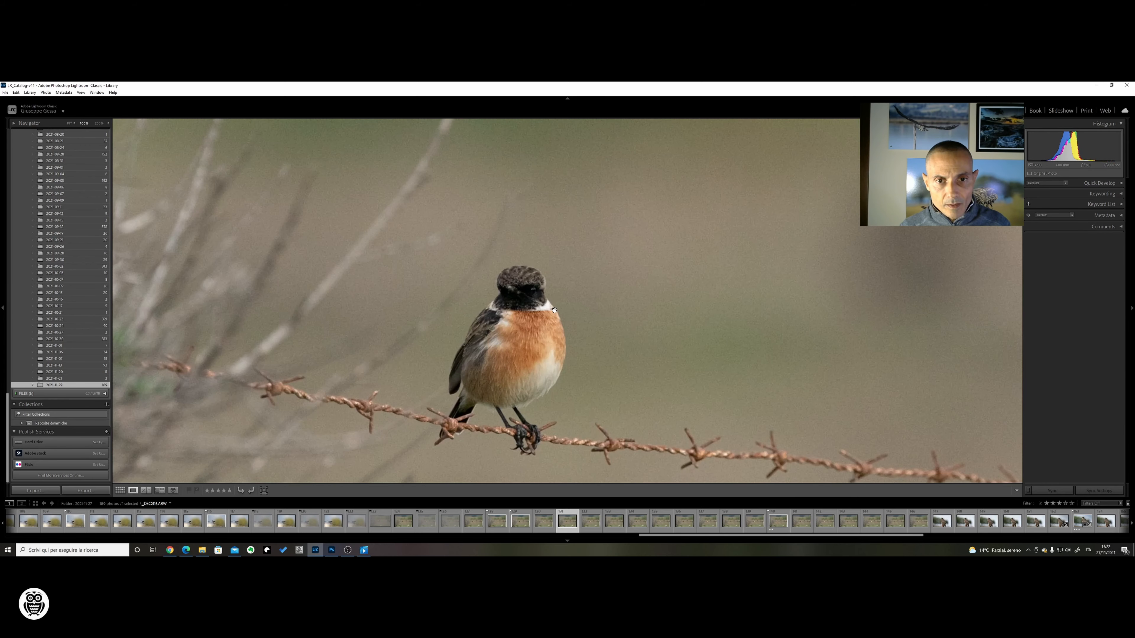
pyautogui.hotkey('shift', 'p')
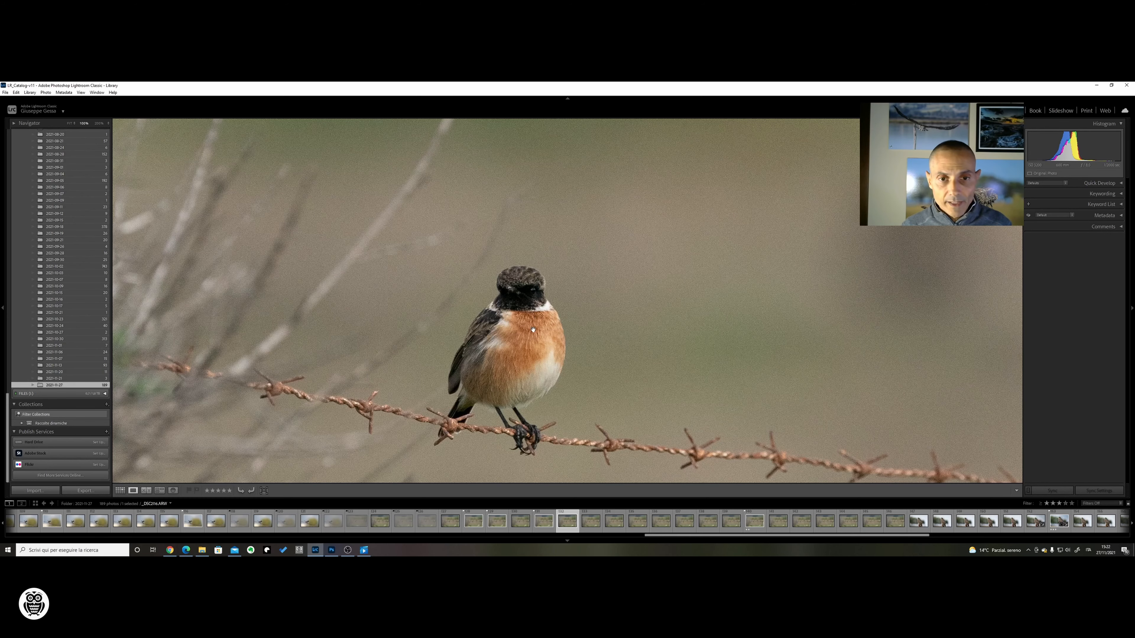
pyautogui.press('Right')
pyautogui.press('Right')
pyautogui.press('Right')
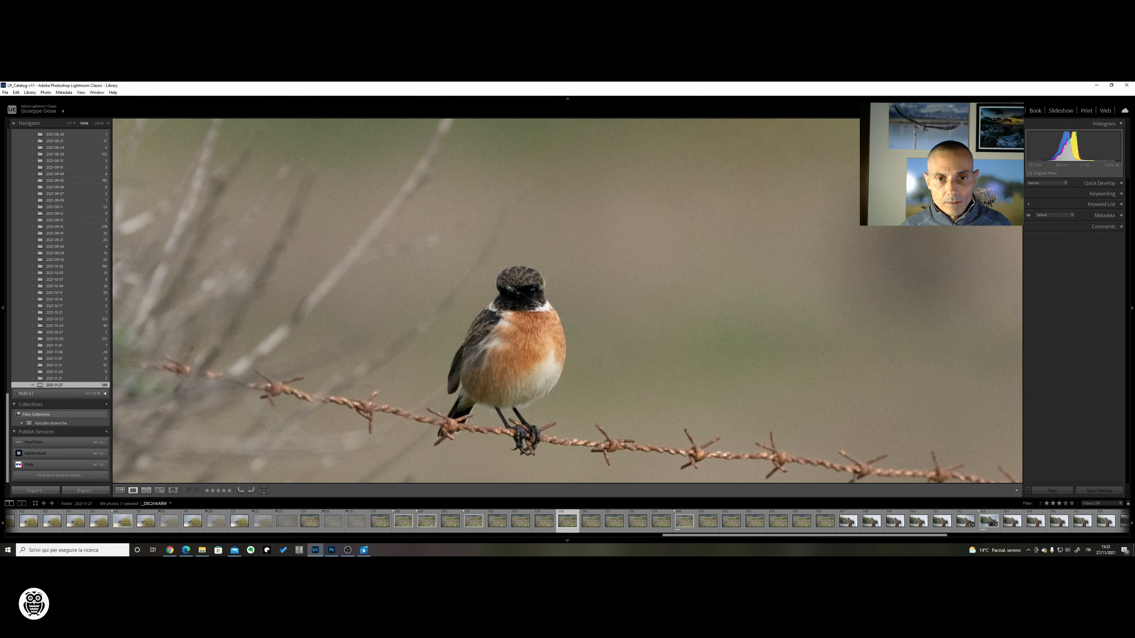
# - Flag two adjacent raw shots of the orange-breasted bird with its head turned sideways as picks
pyautogui.press('Right')
pyautogui.press('Right')
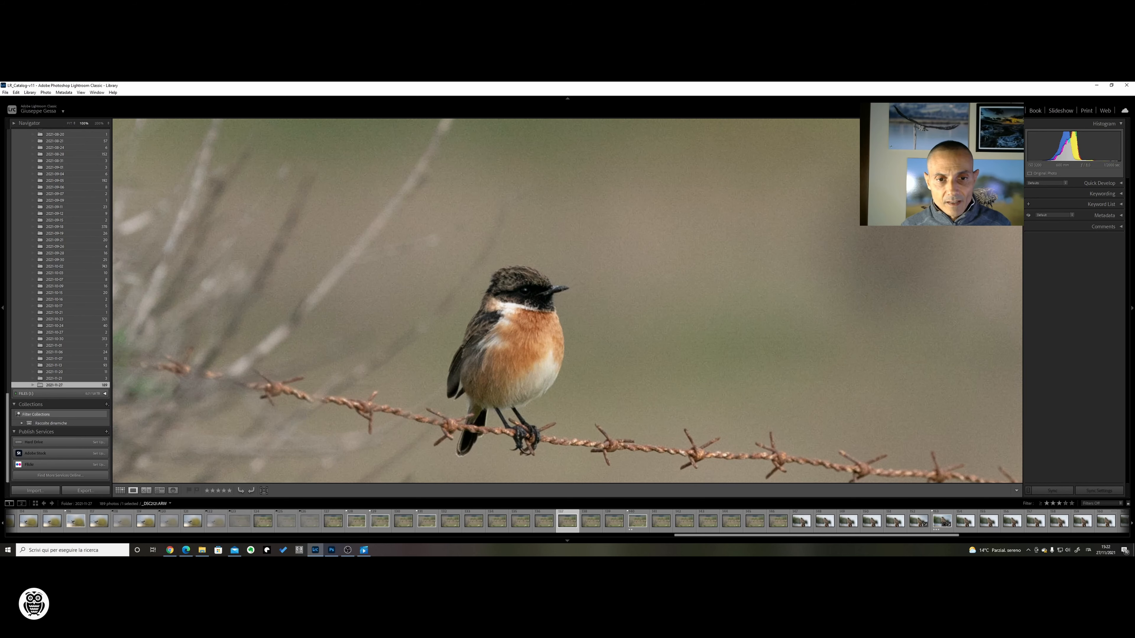
pyautogui.press('Left')
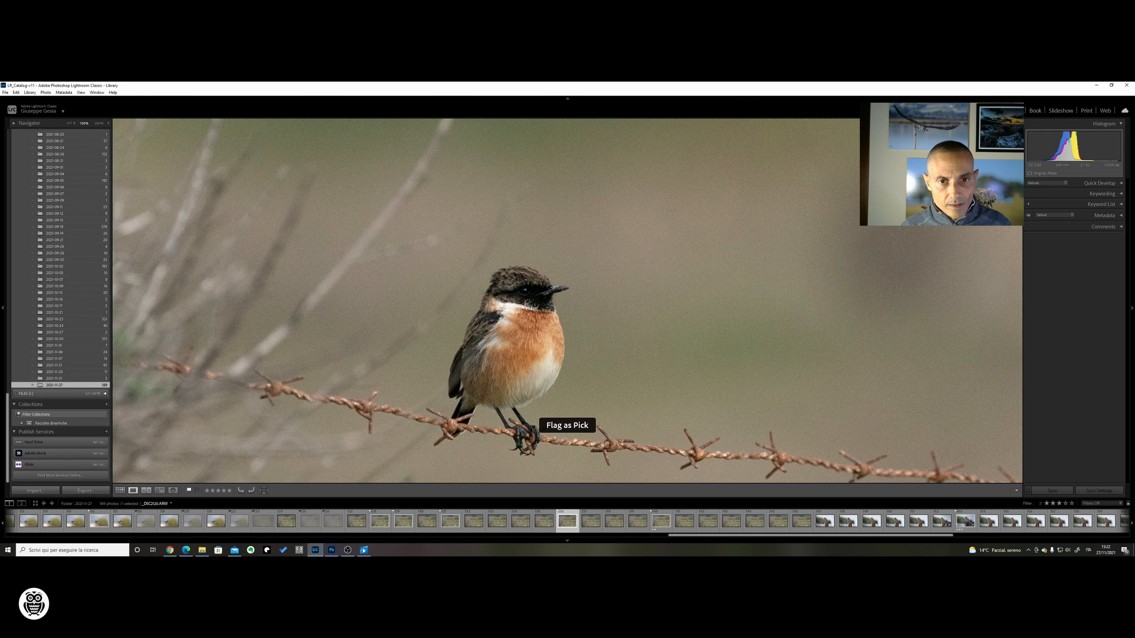
pyautogui.press('Right')
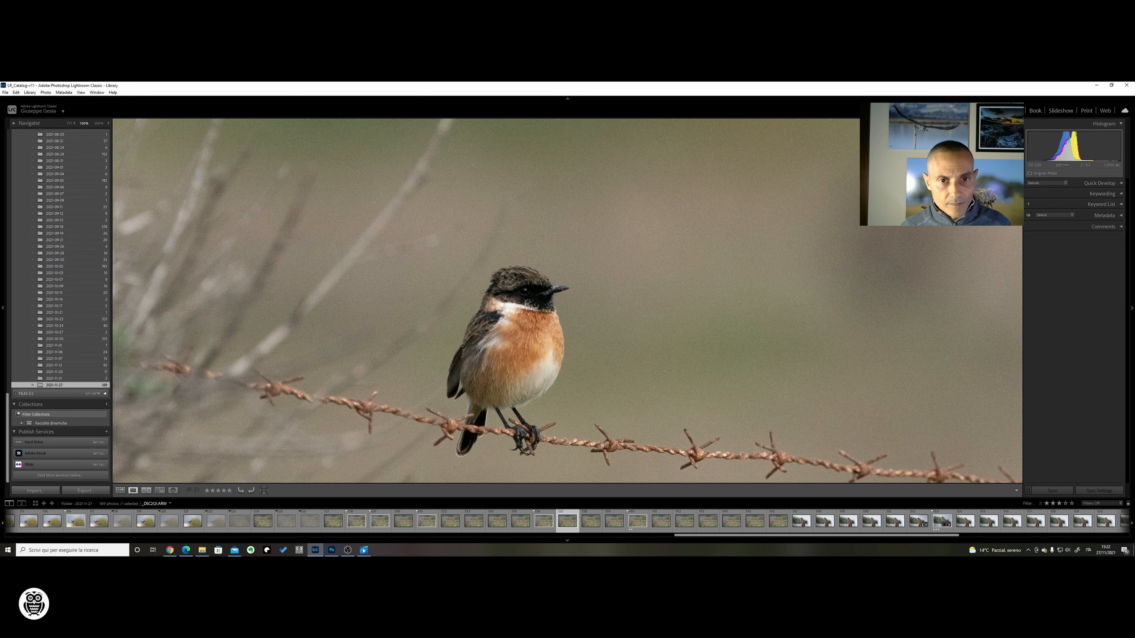
pyautogui.press('p')
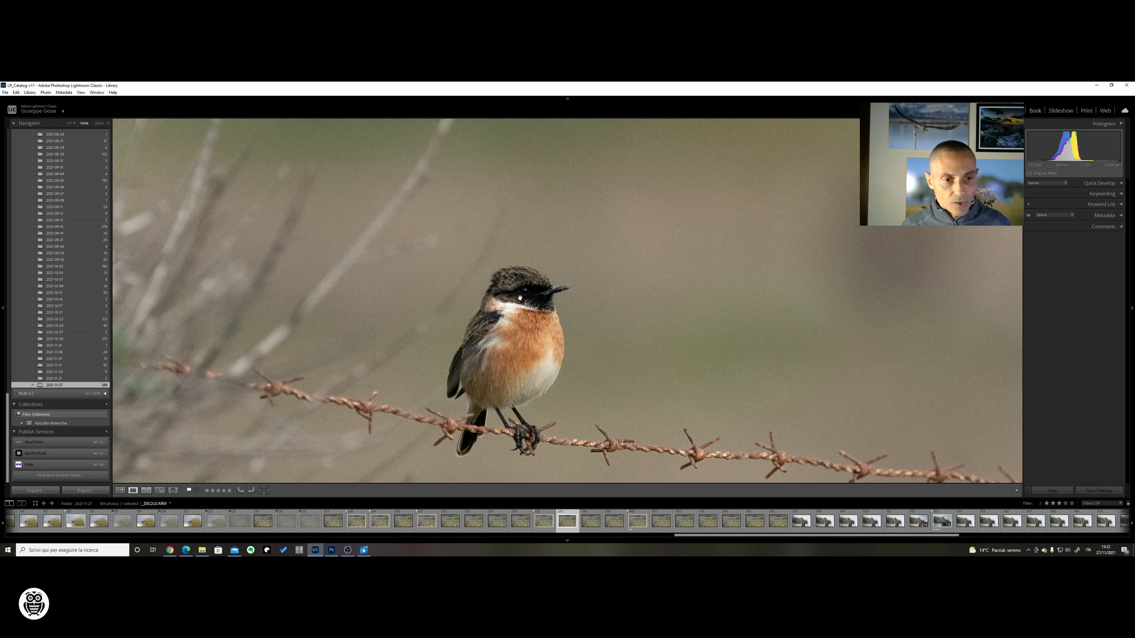
# - Compare the following side-looking shots of the orange-breasted bird, check the sharpness of one in close-up, and flag it as a pick
pyautogui.click(567, 308)
pyautogui.press('Right')
pyautogui.press('Right')
pyautogui.press('Right')
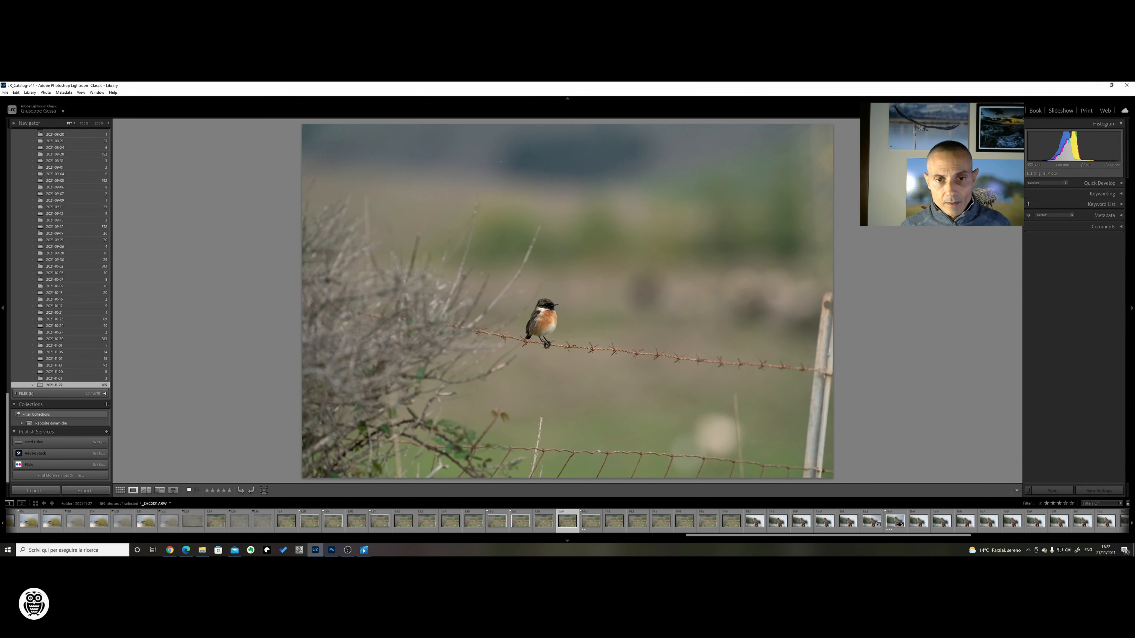
pyautogui.press('Right')
pyautogui.press('Right')
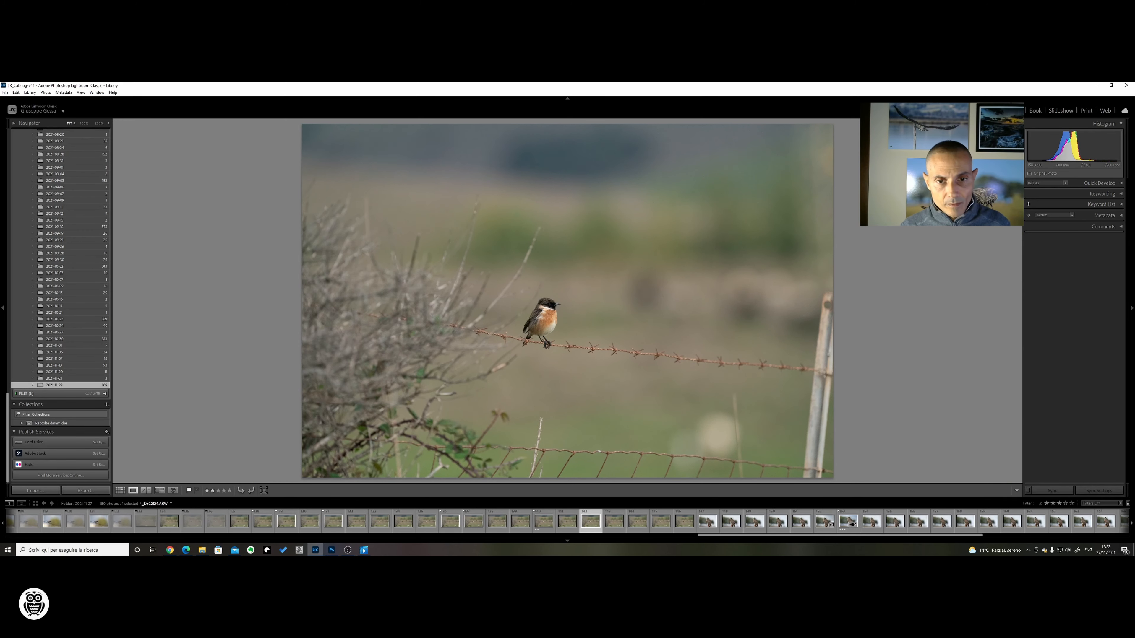
pyautogui.press('Left')
pyautogui.press('Left')
pyautogui.press('Right')
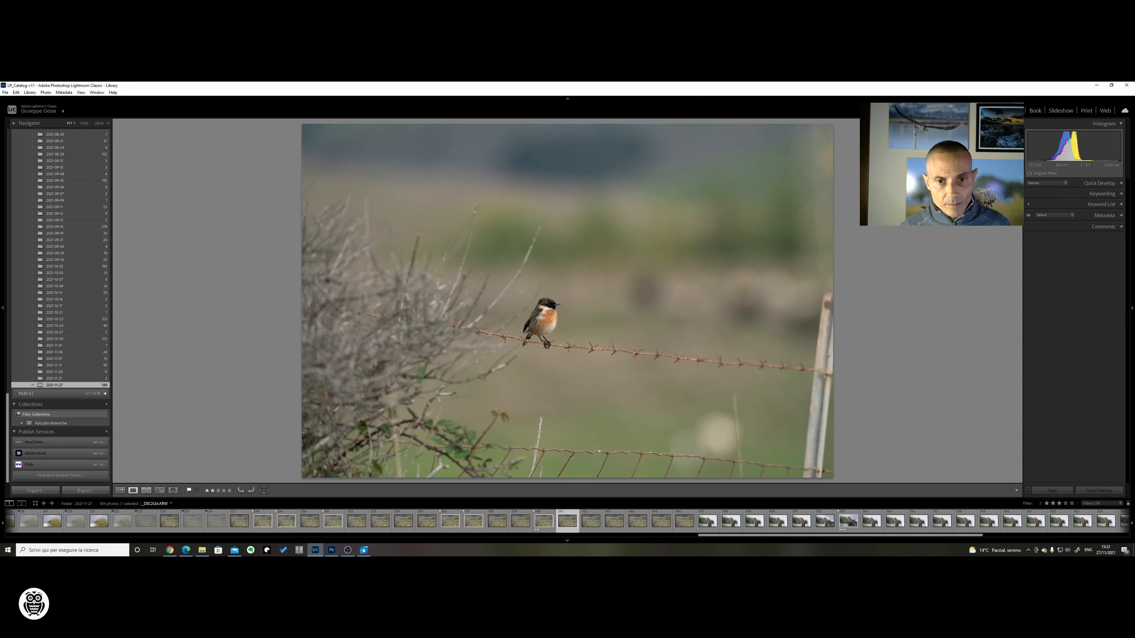
pyautogui.click(567, 307)
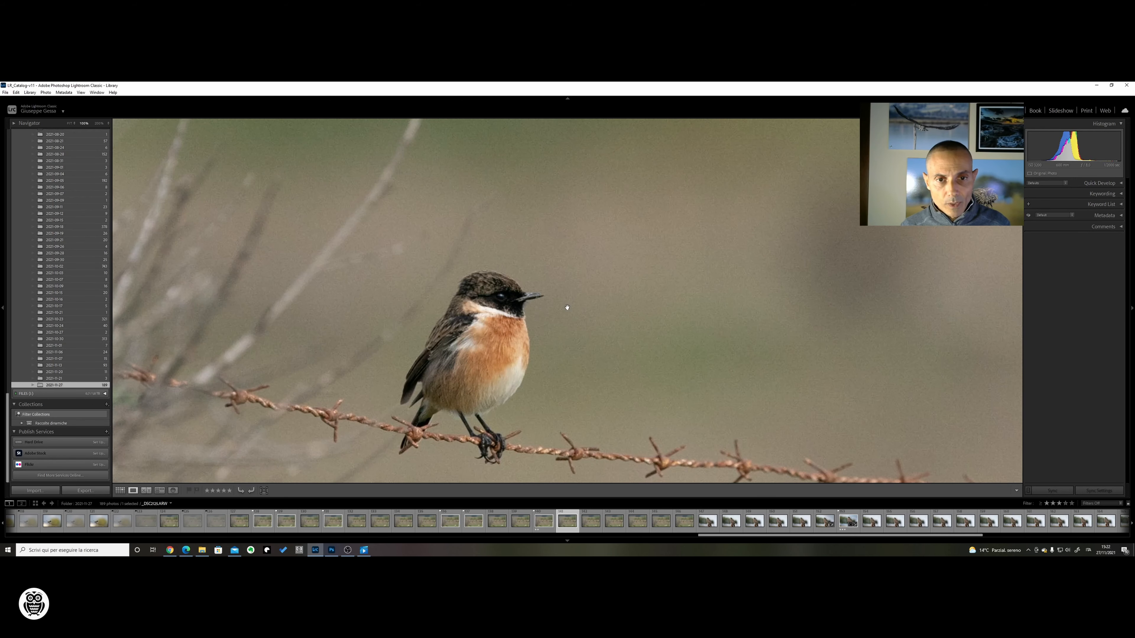
pyautogui.press('p')
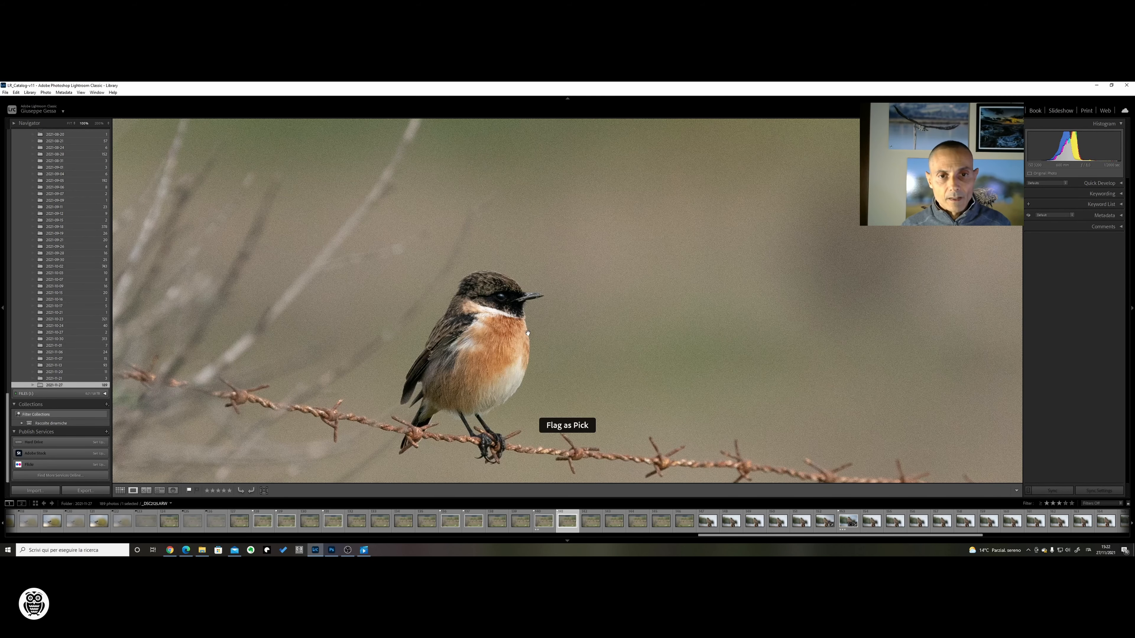
# - Flag a front-facing and a side-looking raw shot near the end of the orange-breasted bird series as picks
pyautogui.click(566, 307)
pyautogui.press('Right')
pyautogui.press('Right')
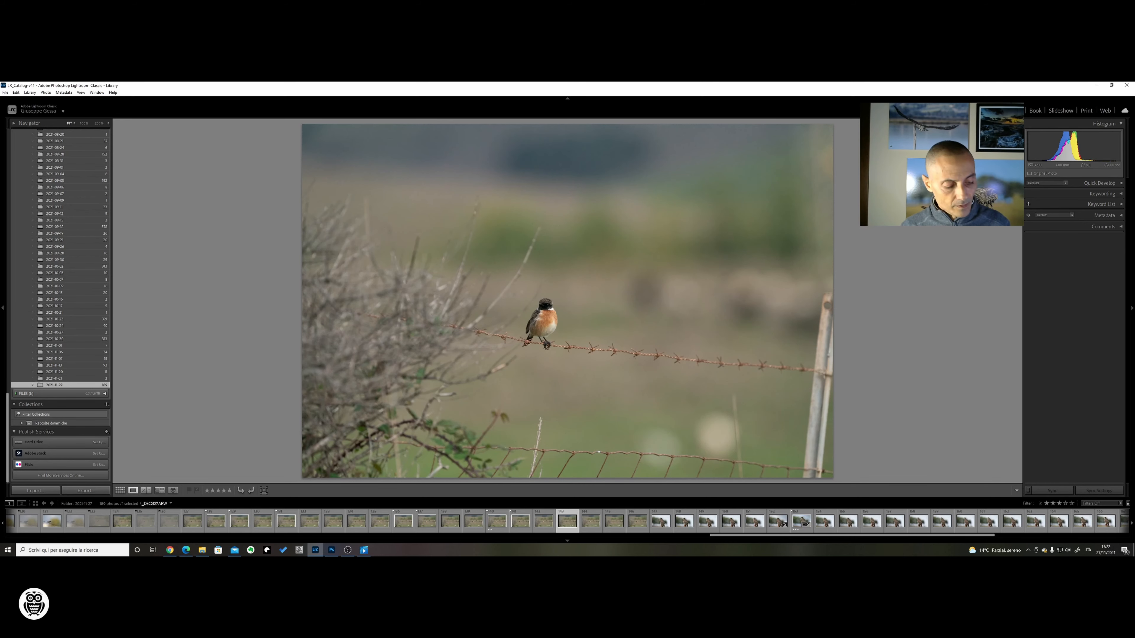
pyautogui.press('p')
pyautogui.press('Right')
pyautogui.press('Right')
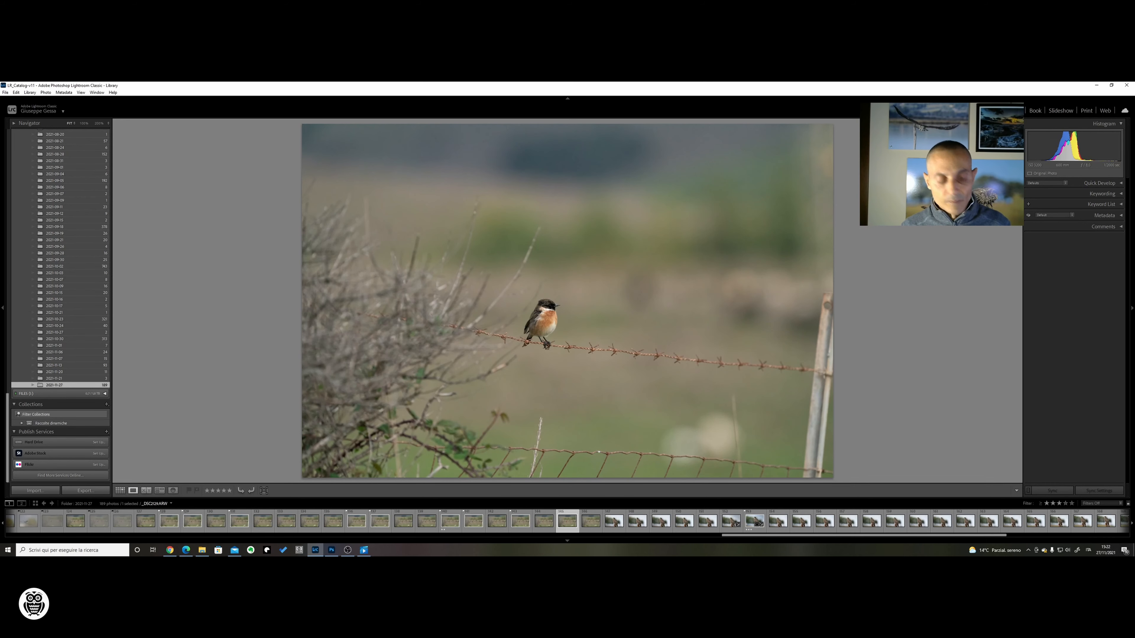
pyautogui.press('p')
# - Examine the first raw shot of the hawk on the rusty post in close-up, from the eye down to the wing feathers
pyautogui.press('Right')
pyautogui.press('Right')
pyautogui.press('Right')
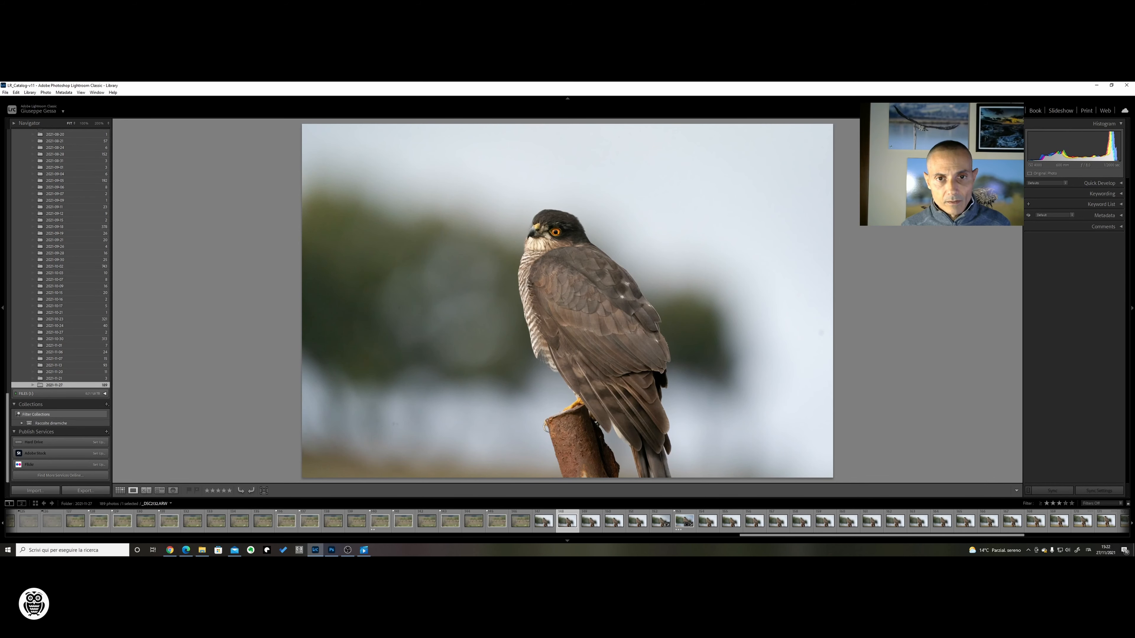
pyautogui.press('Left')
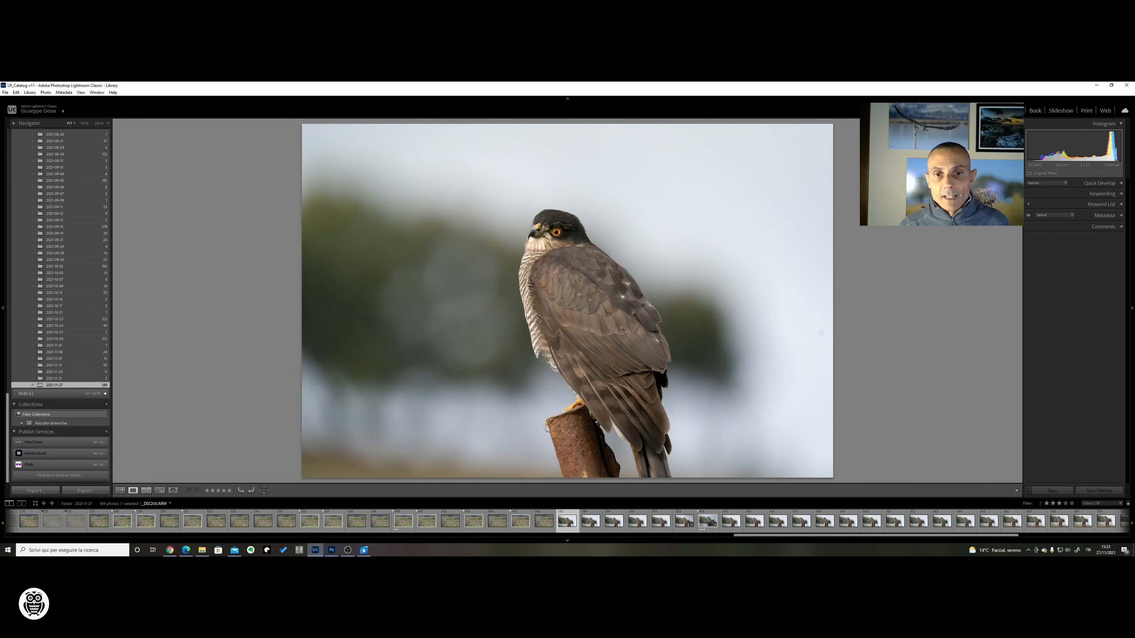
pyautogui.click(579, 316)
pyautogui.moveTo(539, 208); pyautogui.dragTo(571, 353)
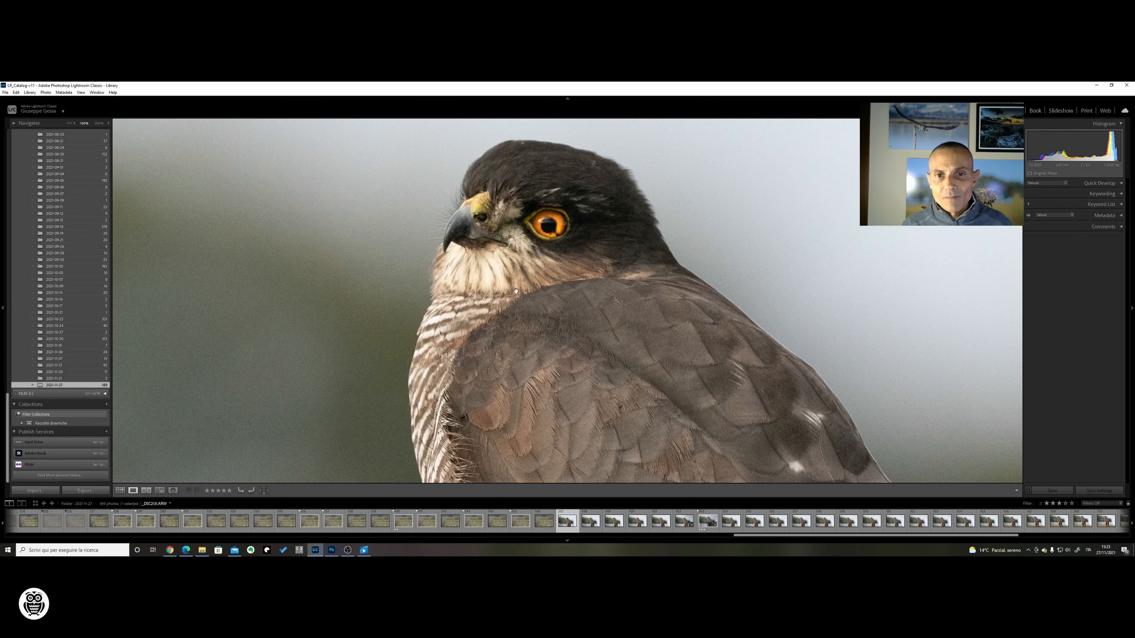
pyautogui.moveTo(550, 291); pyautogui.dragTo(544, 262)
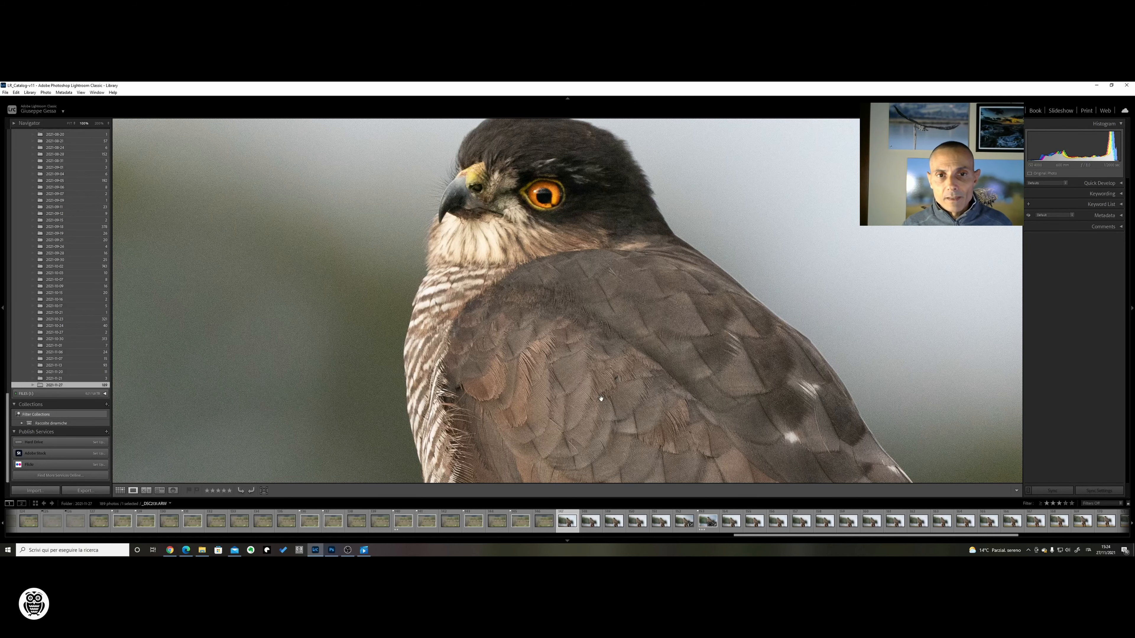
pyautogui.scroll(-3, 610, 417)
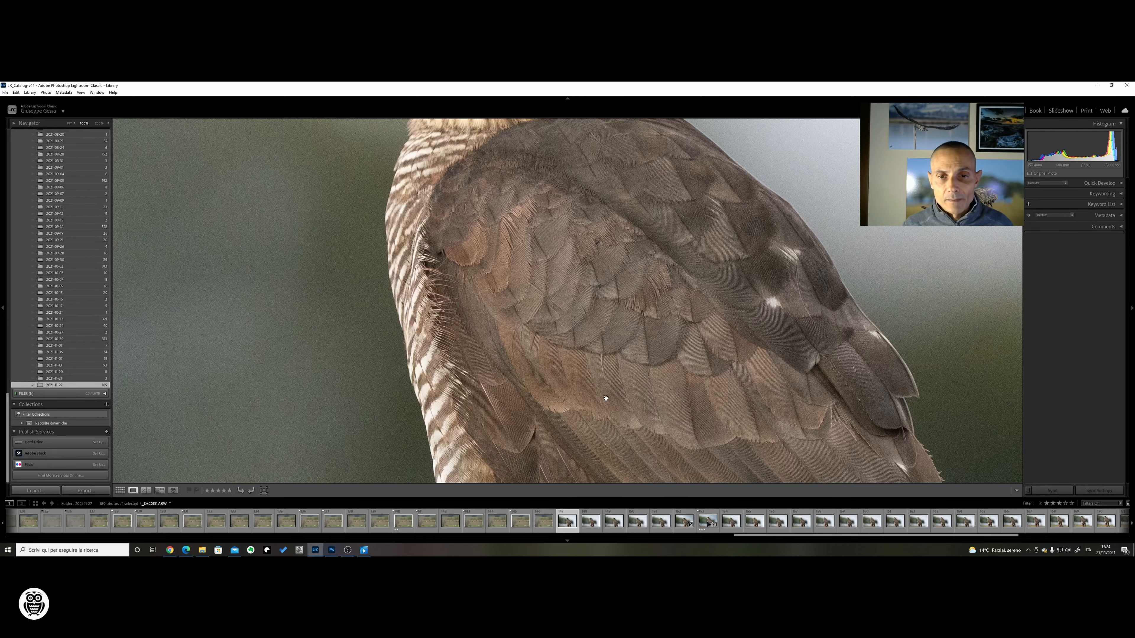
pyautogui.scroll(-2, 514, 390)
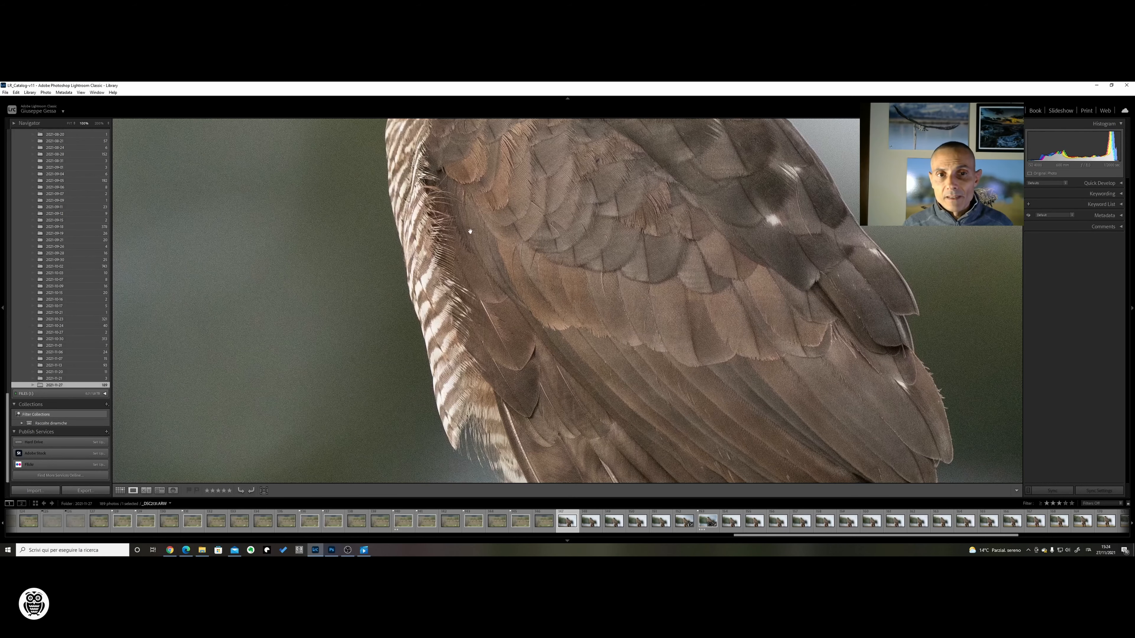
# - Check a raw shot of the hawk facing the camera in close-up and view the edited three-star version beside it
pyautogui.press('Right')
pyautogui.press('Right')
pyautogui.press('Right')
pyautogui.press('Right')
pyautogui.press('Right')
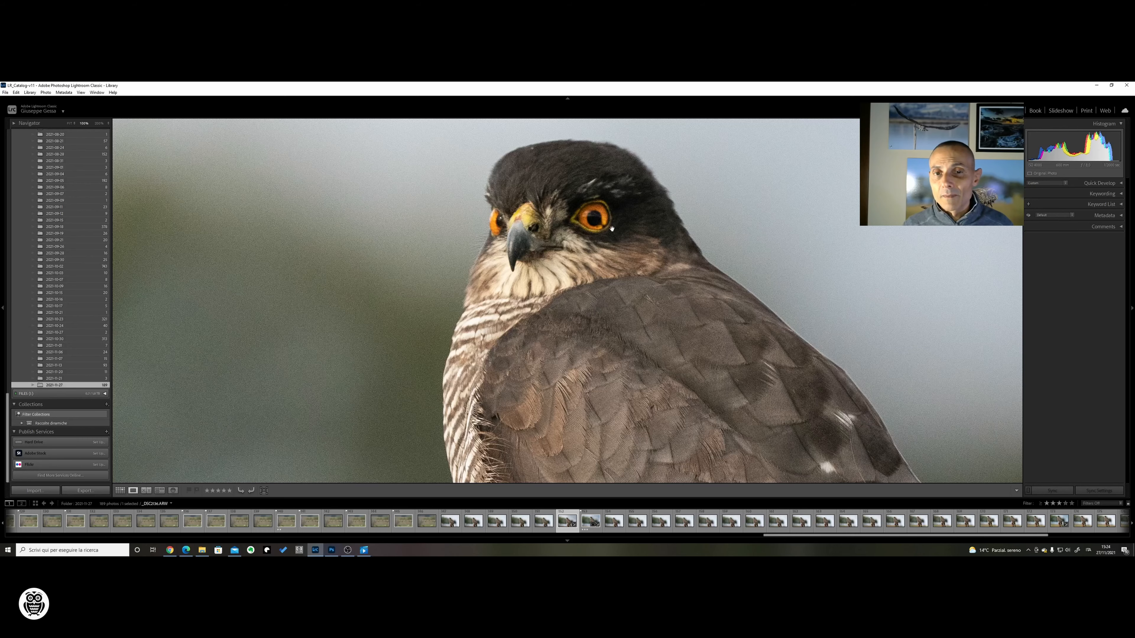
pyautogui.click(599, 235)
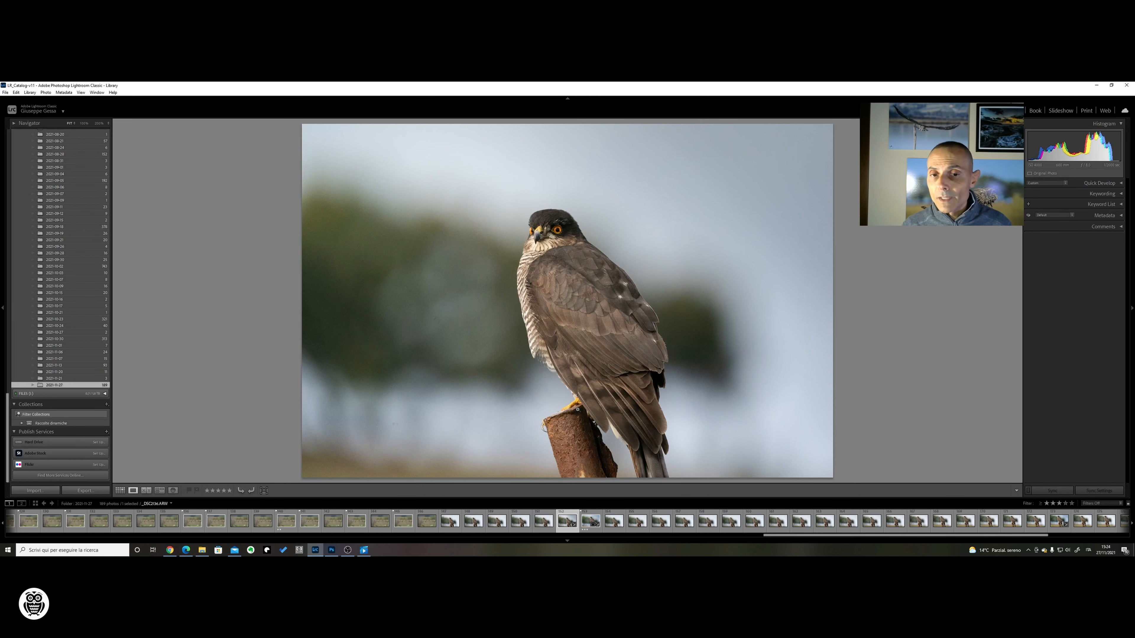
pyautogui.press('Right')
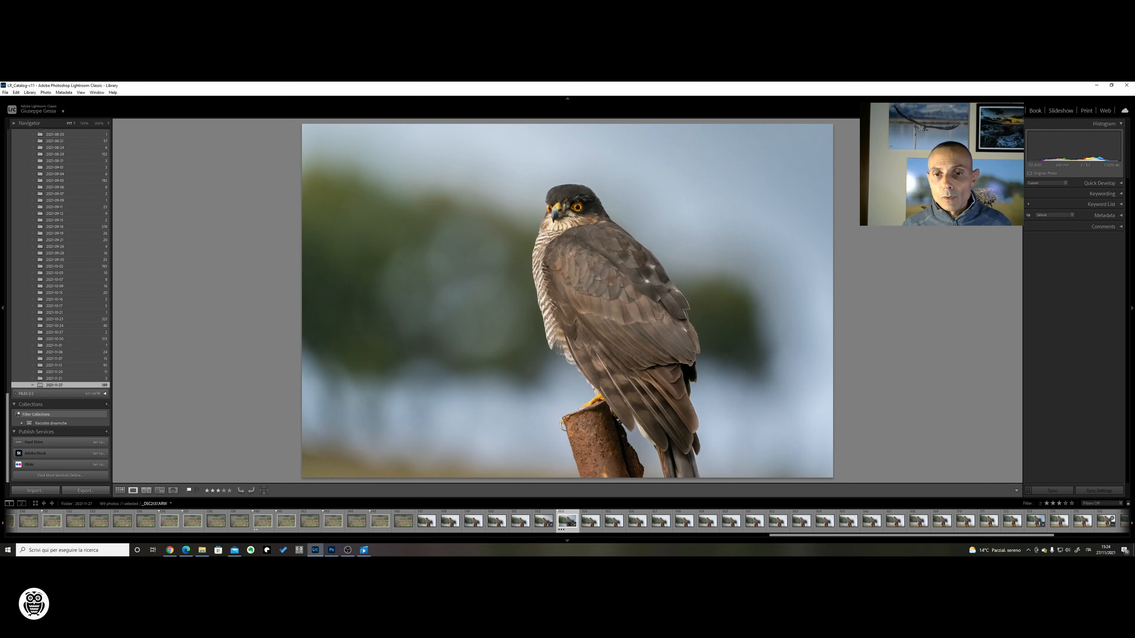
# - Look through the series of similar hawk raw shots, up to the framing that shows the full tail
pyautogui.press('Right')
pyautogui.press('Right')
pyautogui.press('Right')
pyautogui.press('Right')
pyautogui.press('Right')
pyautogui.press('Right')
pyautogui.press('Right')
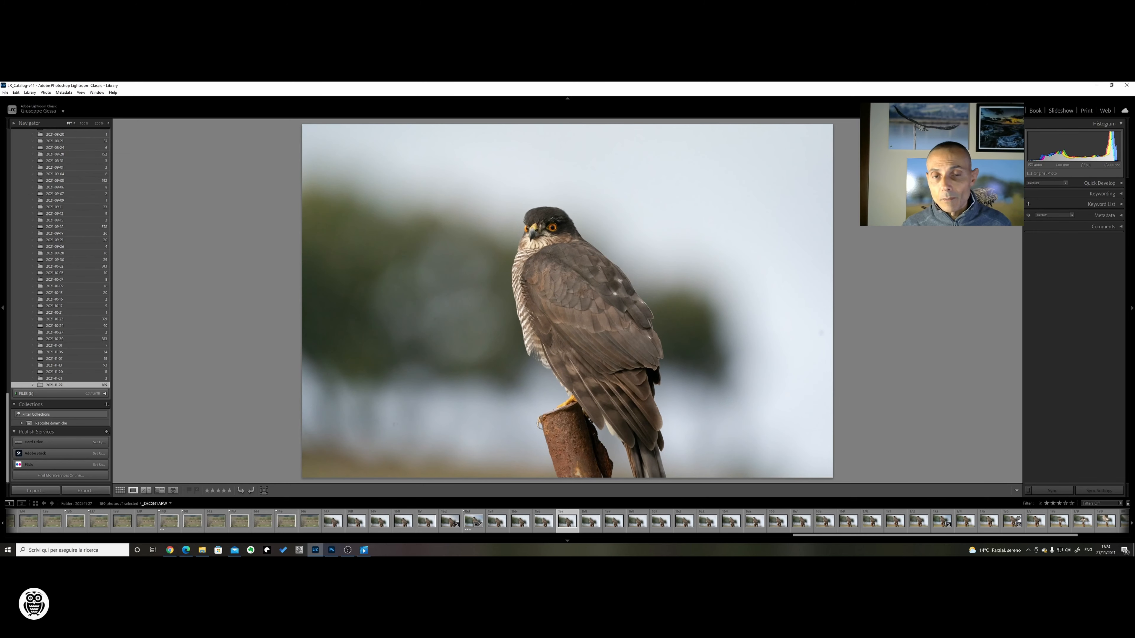
pyautogui.press('Right')
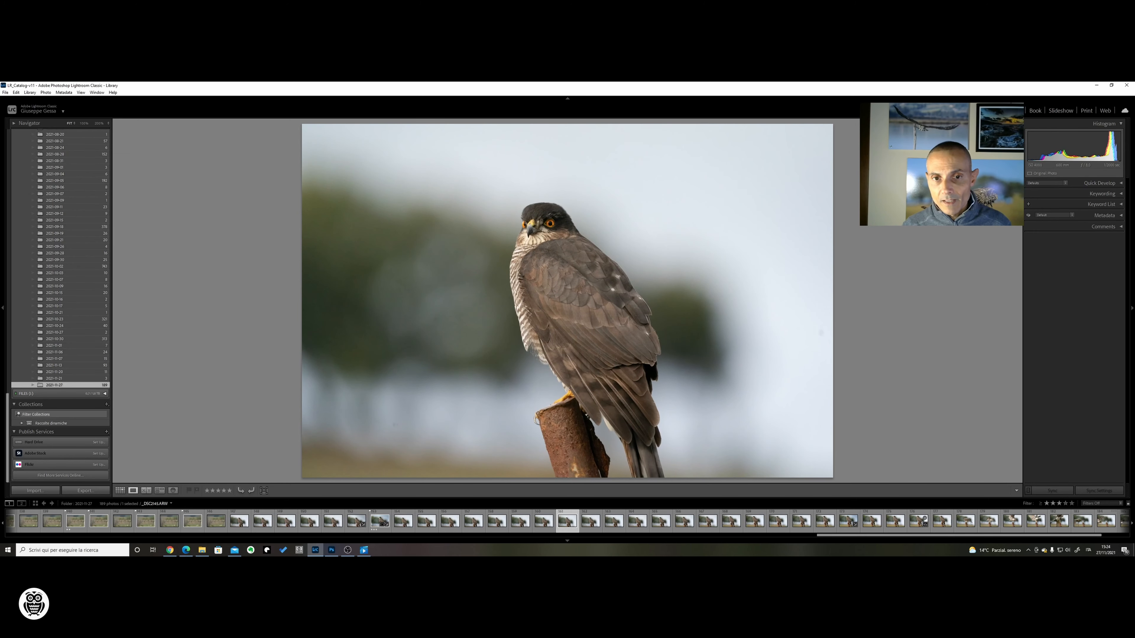
pyautogui.press('Right')
pyautogui.press('Right')
pyautogui.press('Right')
pyautogui.press('Right')
pyautogui.press('Right')
pyautogui.press('Right')
pyautogui.press('Right')
pyautogui.press('Right')
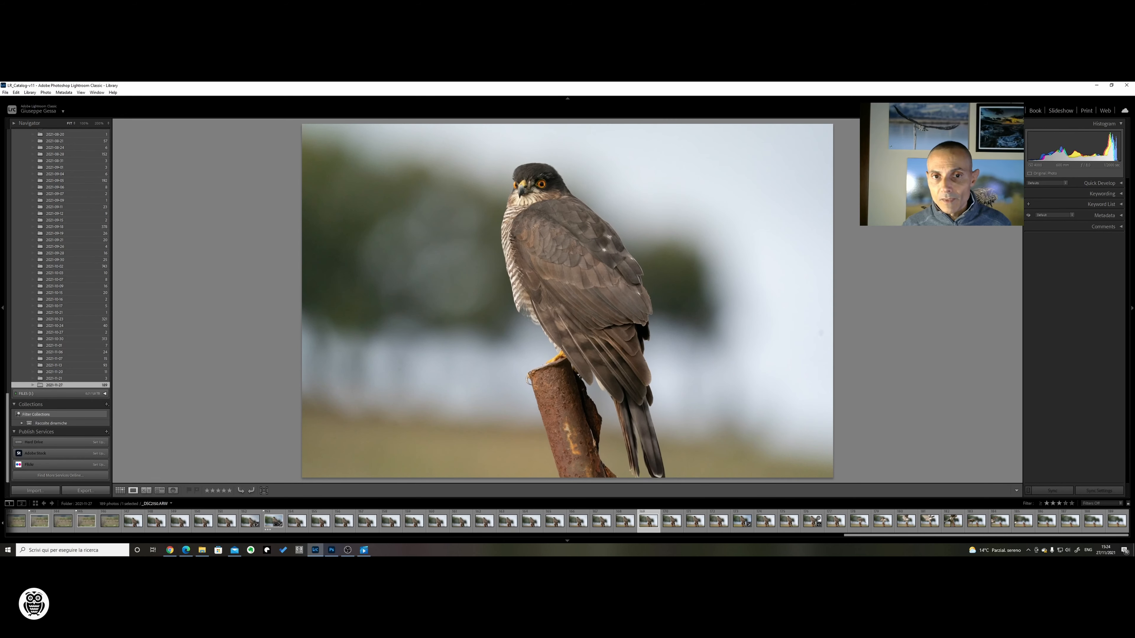
pyautogui.press('Right')
pyautogui.press('Right')
pyautogui.press('Right')
pyautogui.press('Right')
pyautogui.press('Right')
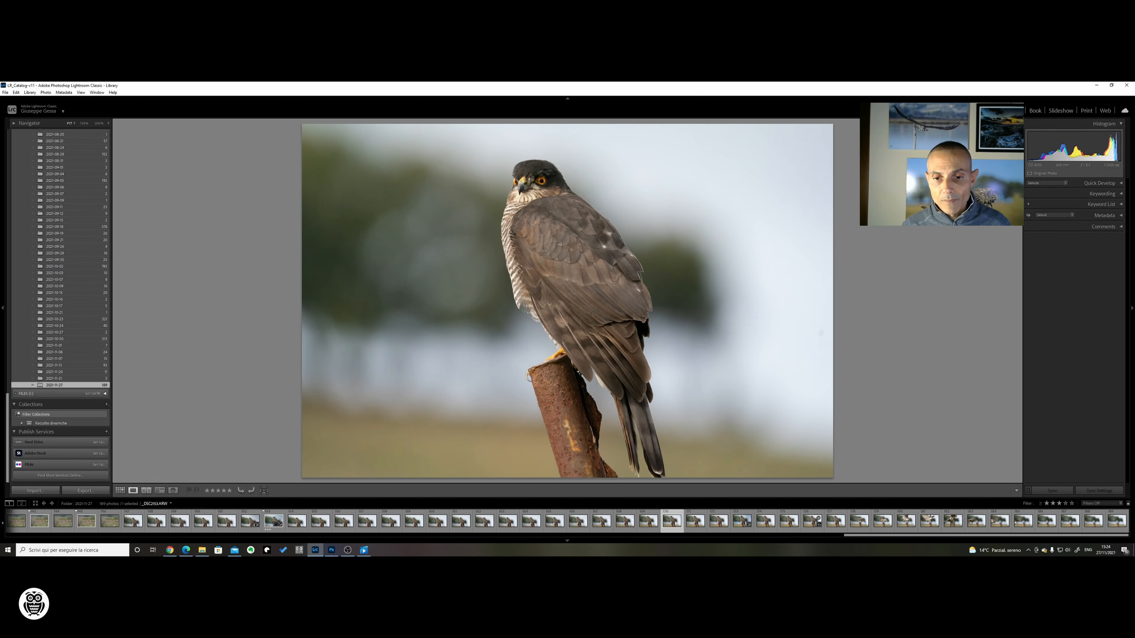
# - Check the full-tail raw shot of the hawk with its head in profile in close-up and view the edited version further along
pyautogui.press('Left')
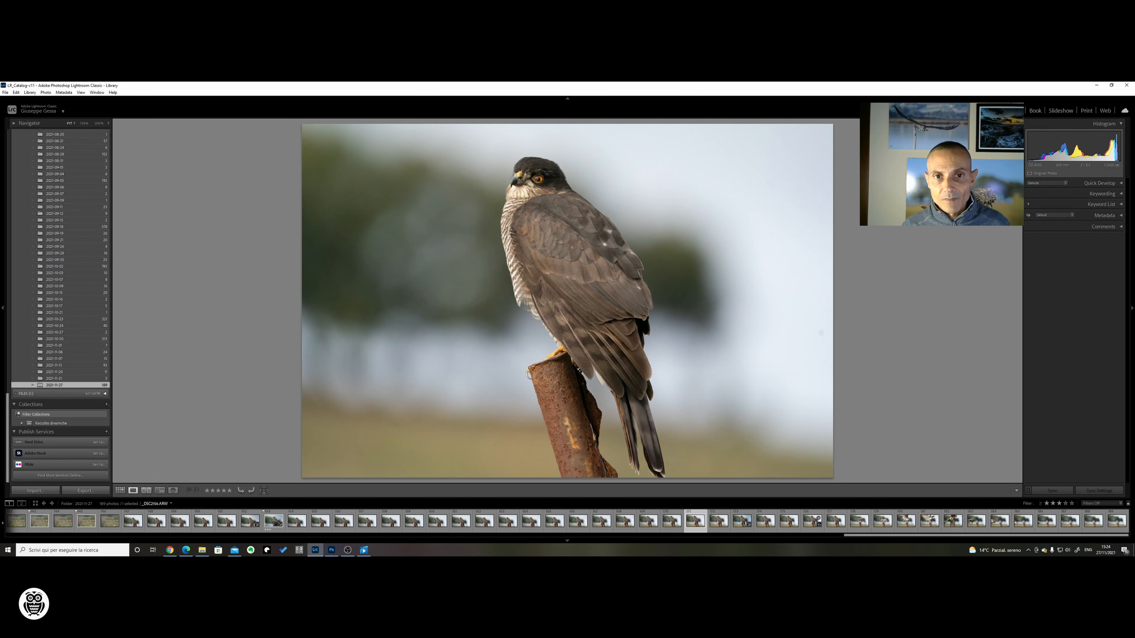
pyautogui.click(538, 192)
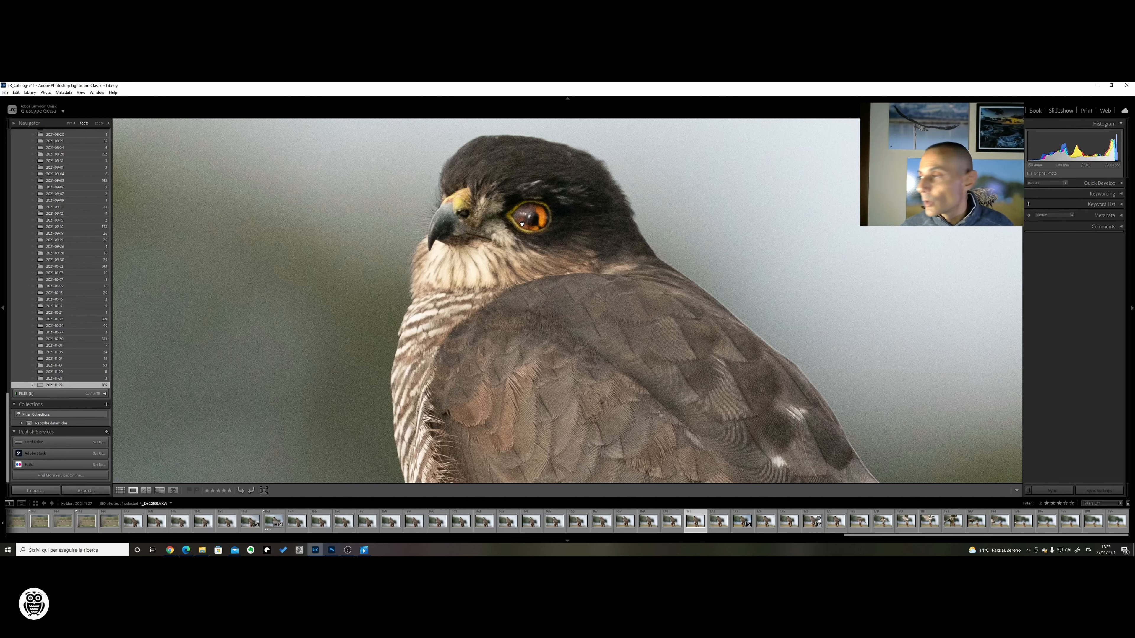
pyautogui.click(564, 267)
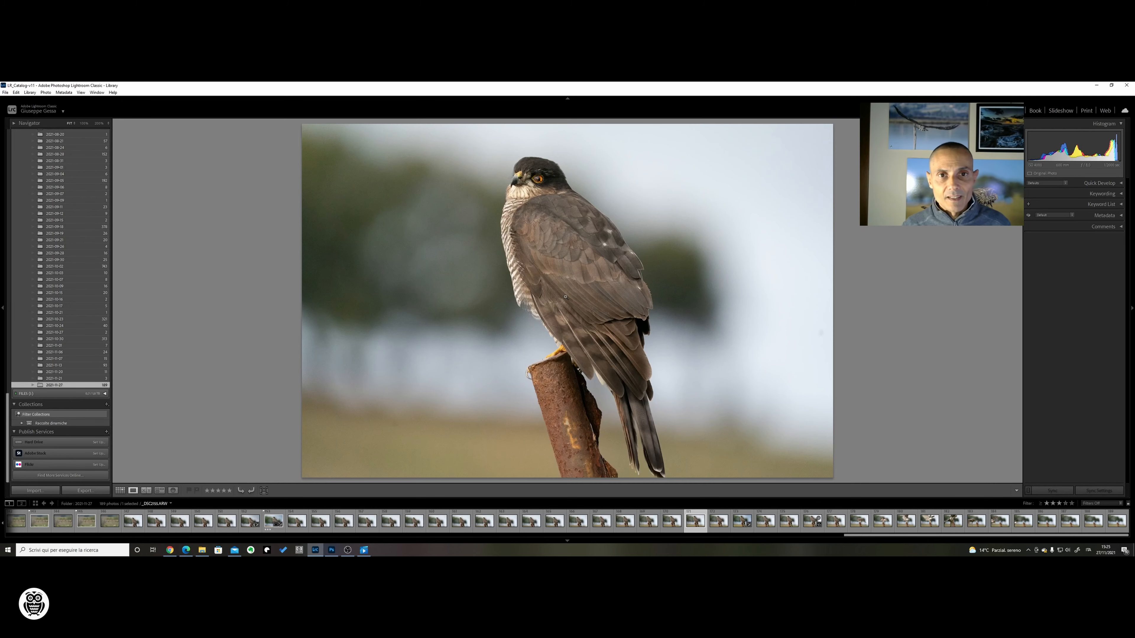
pyautogui.press('Right')
pyautogui.press('Right')
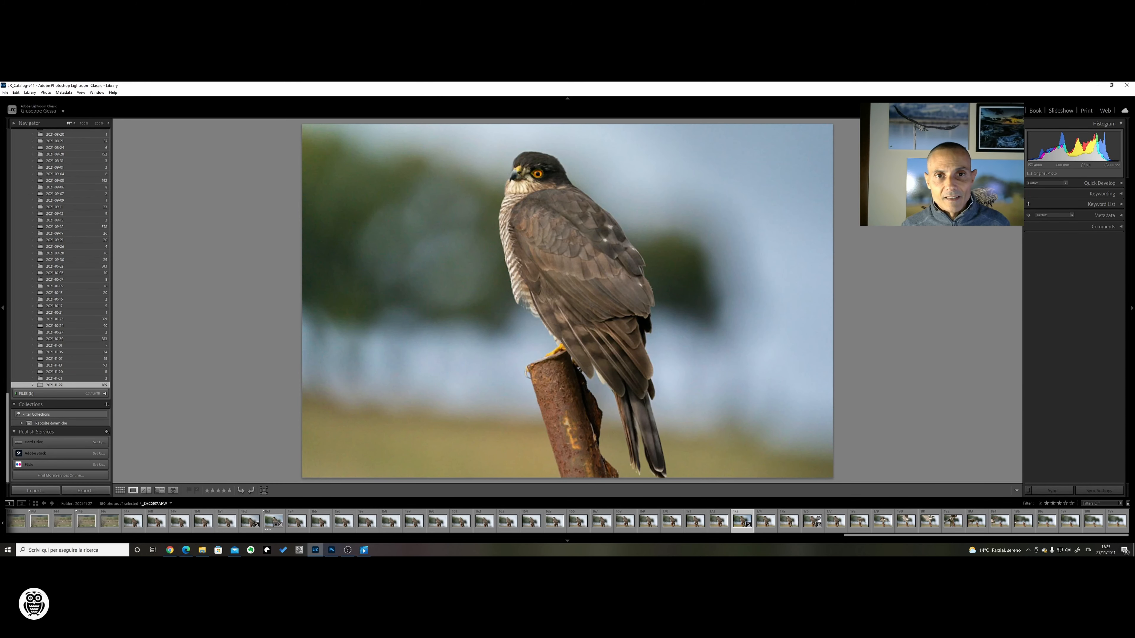
# - Go to the next unedited full-tail raw shot of the hawk and check its head and back in close-up
pyautogui.press('Right')
pyautogui.press('Right')
pyautogui.press('Right')
pyautogui.press('Right')
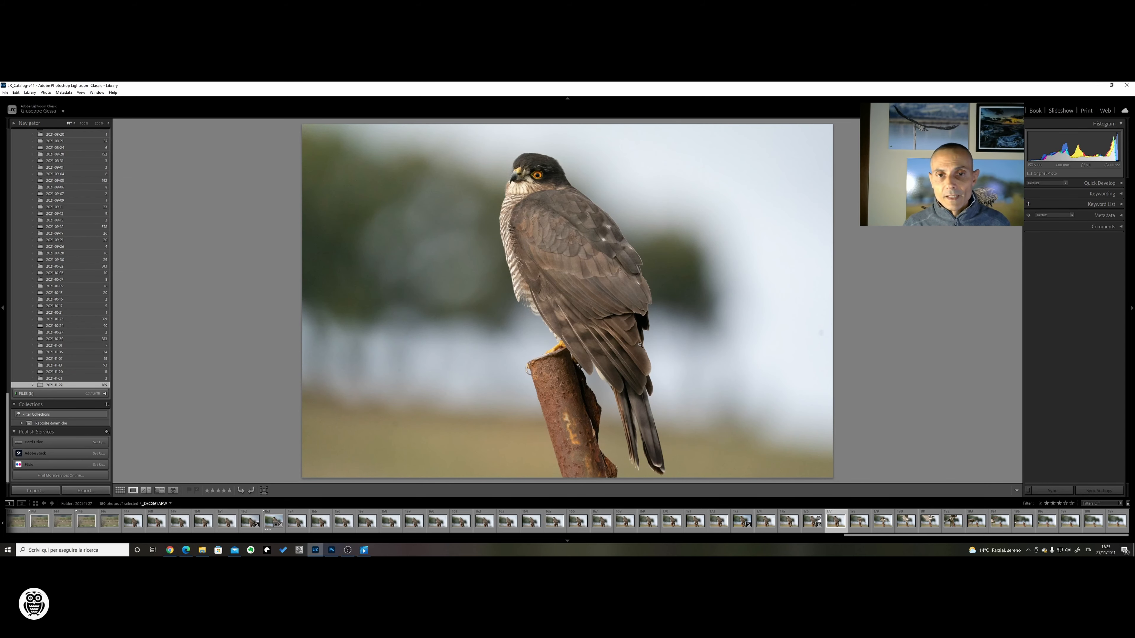
pyautogui.click(531, 183)
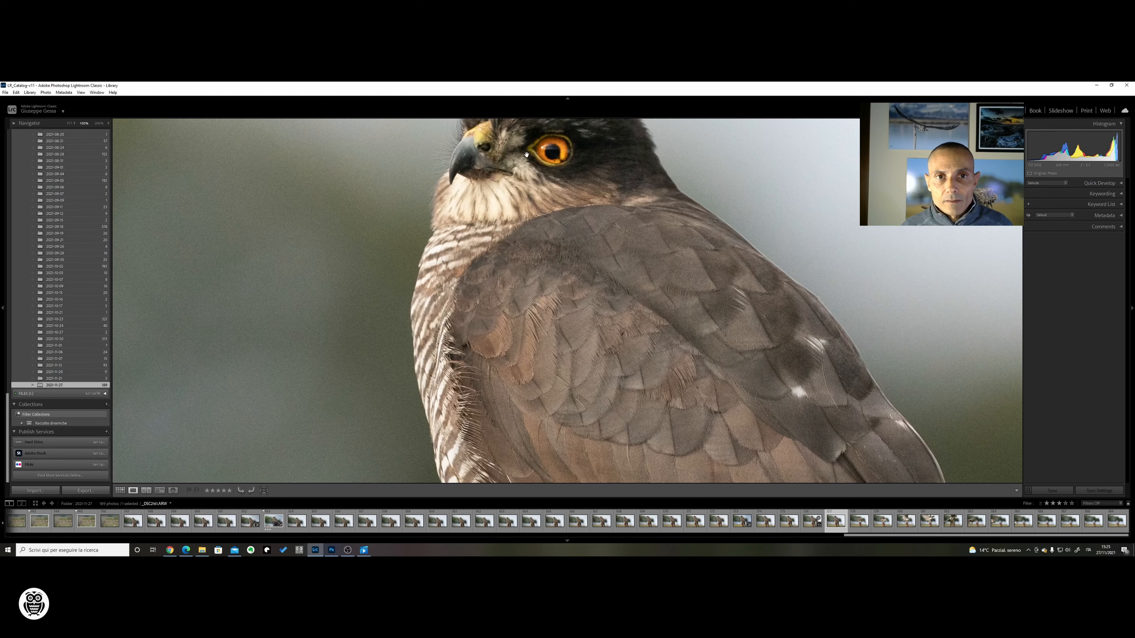
pyautogui.scroll(3, 527, 155)
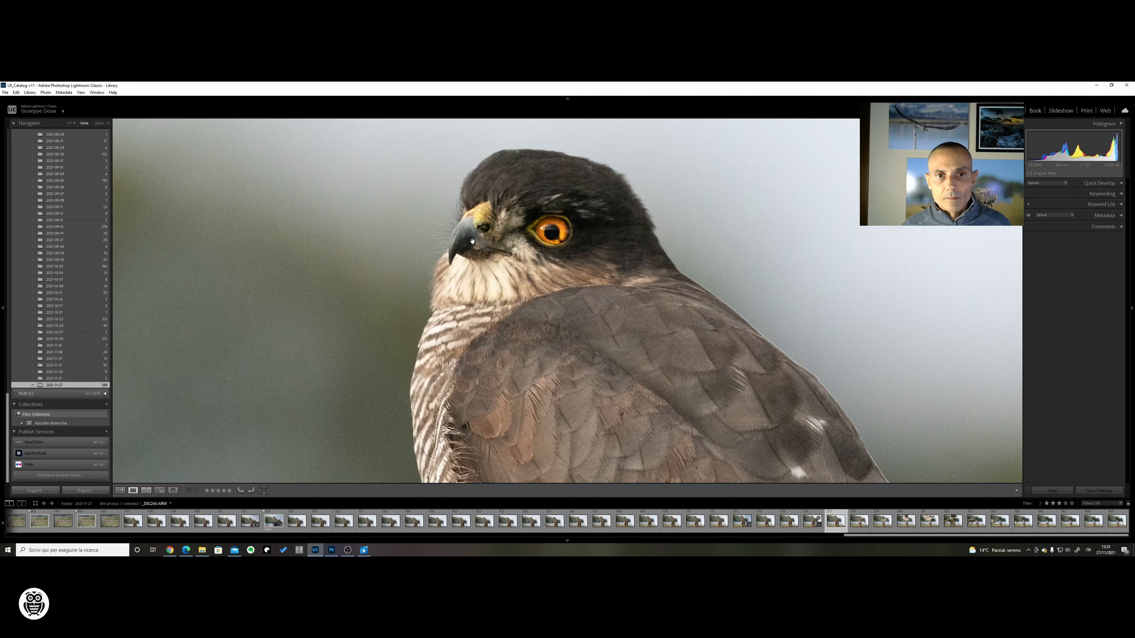
pyautogui.click(577, 298)
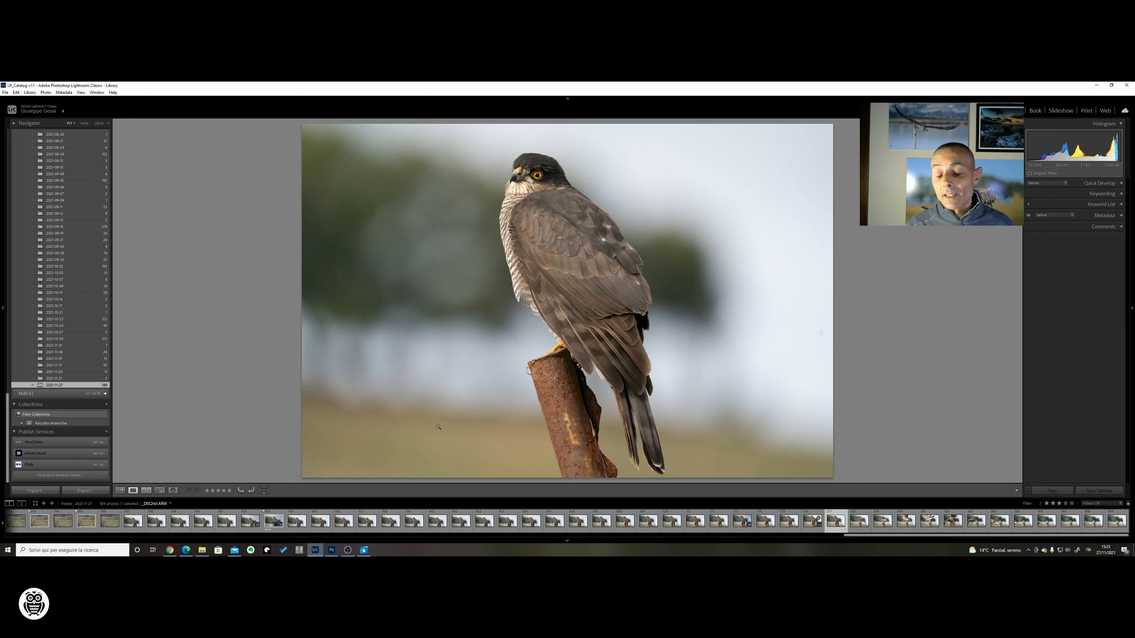
# - Select all photos flagged as rejected in the 2021-11-27 folder's grid and delete them from the disk
pyautogui.click(120, 490)
pyautogui.scroll(8, 320, 401)
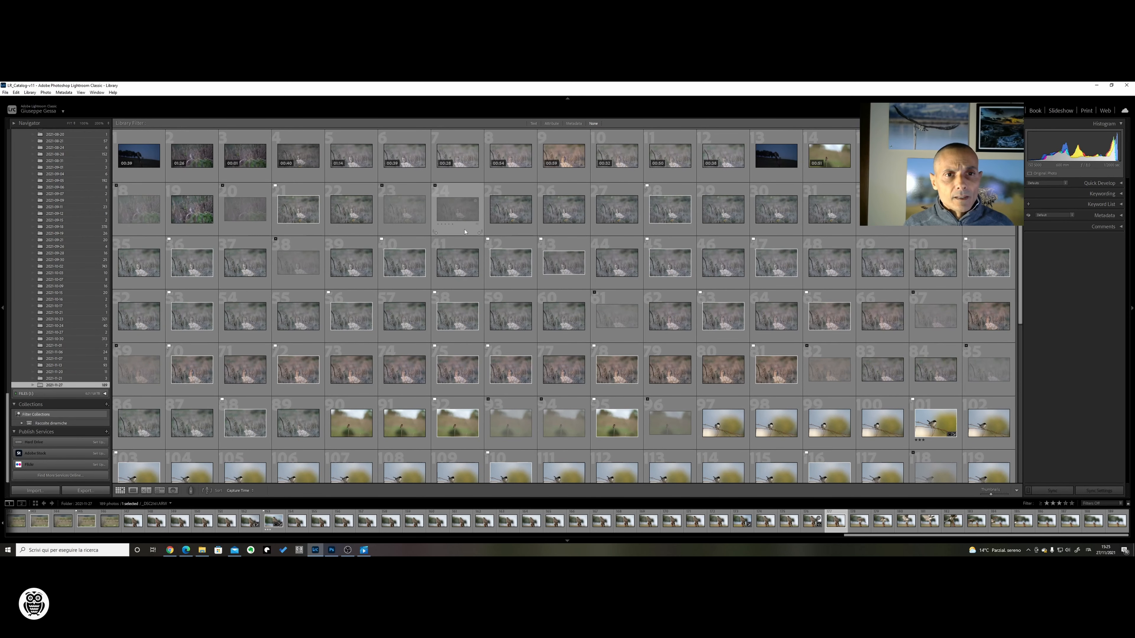
pyautogui.scroll(-2, 571, 382)
pyautogui.scroll(2, 774, 257)
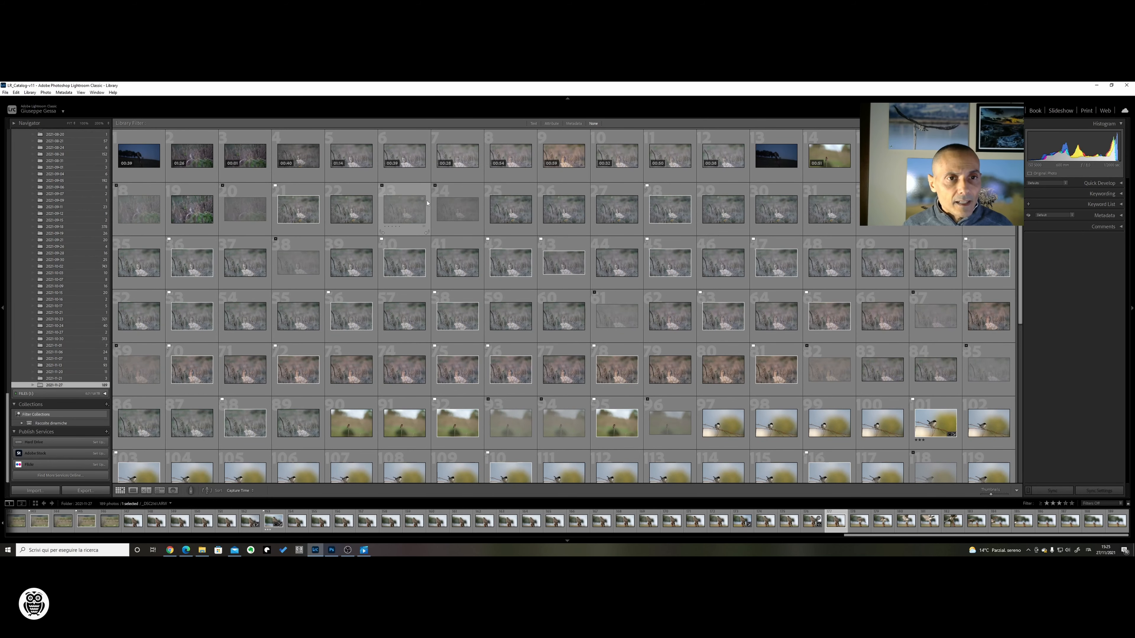
pyautogui.click(400, 192)
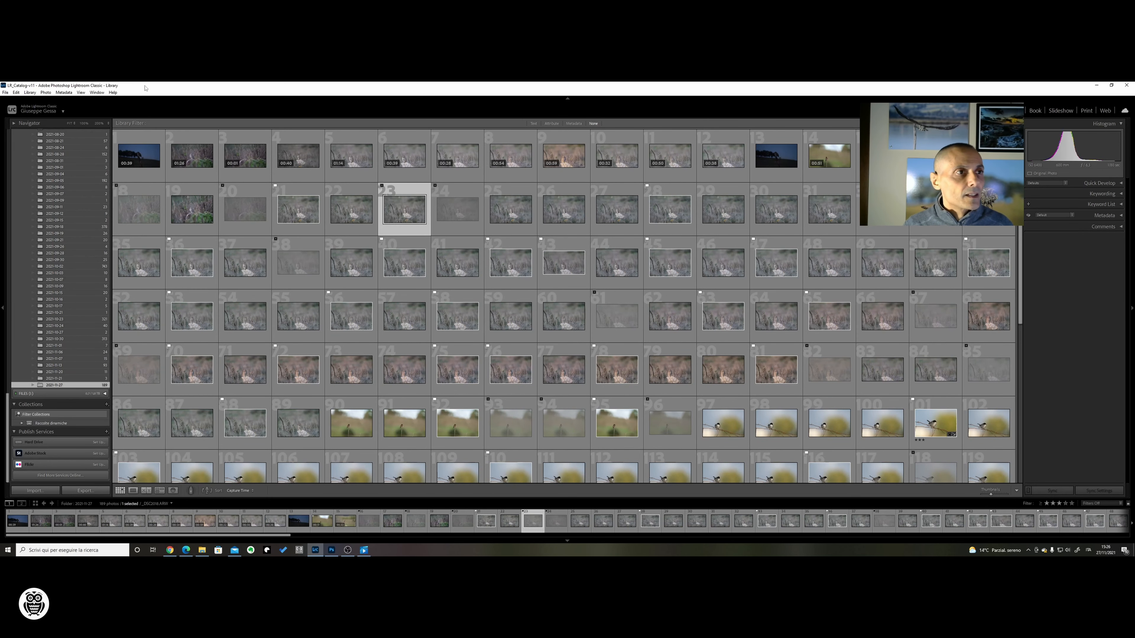
pyautogui.click(15, 93)
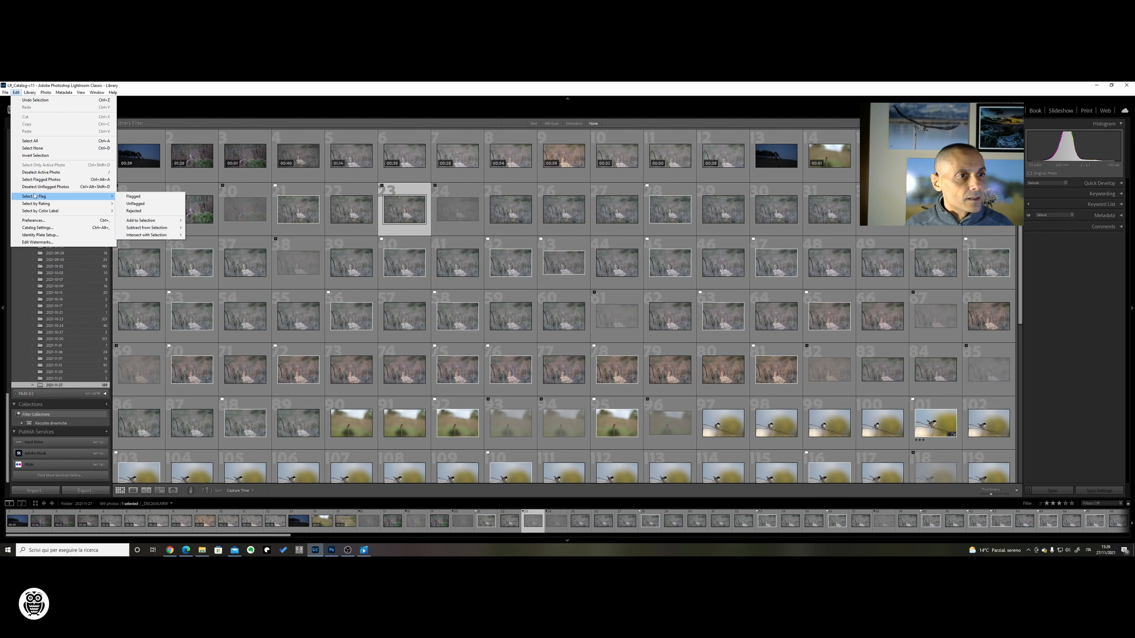
pyautogui.moveTo(105, 196)
pyautogui.click(136, 211)
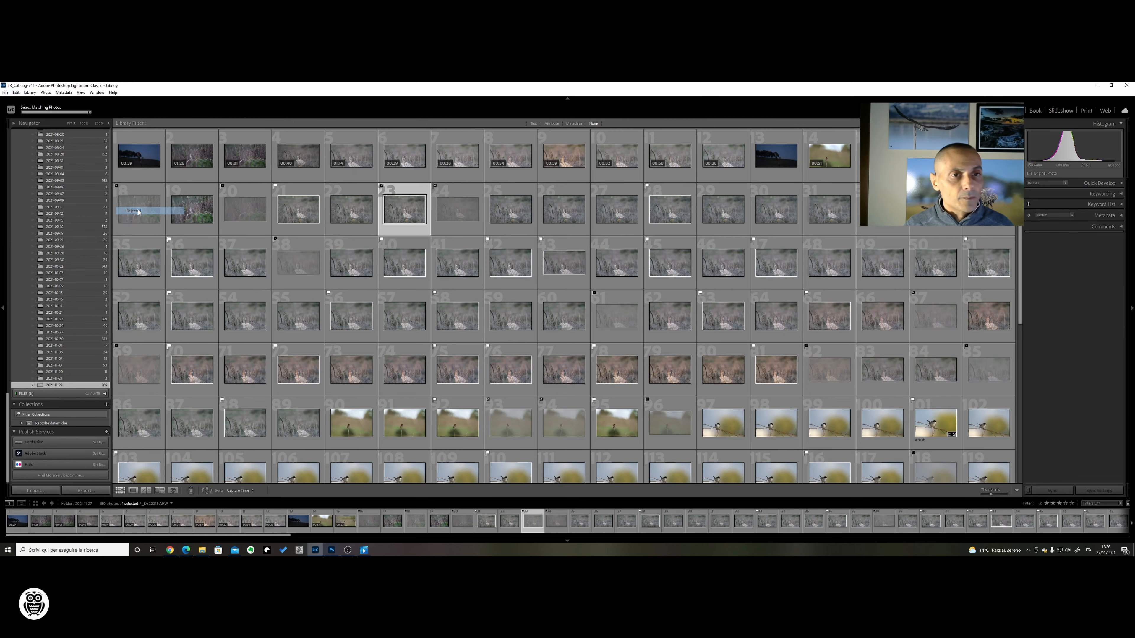
pyautogui.rightClick(247, 193)
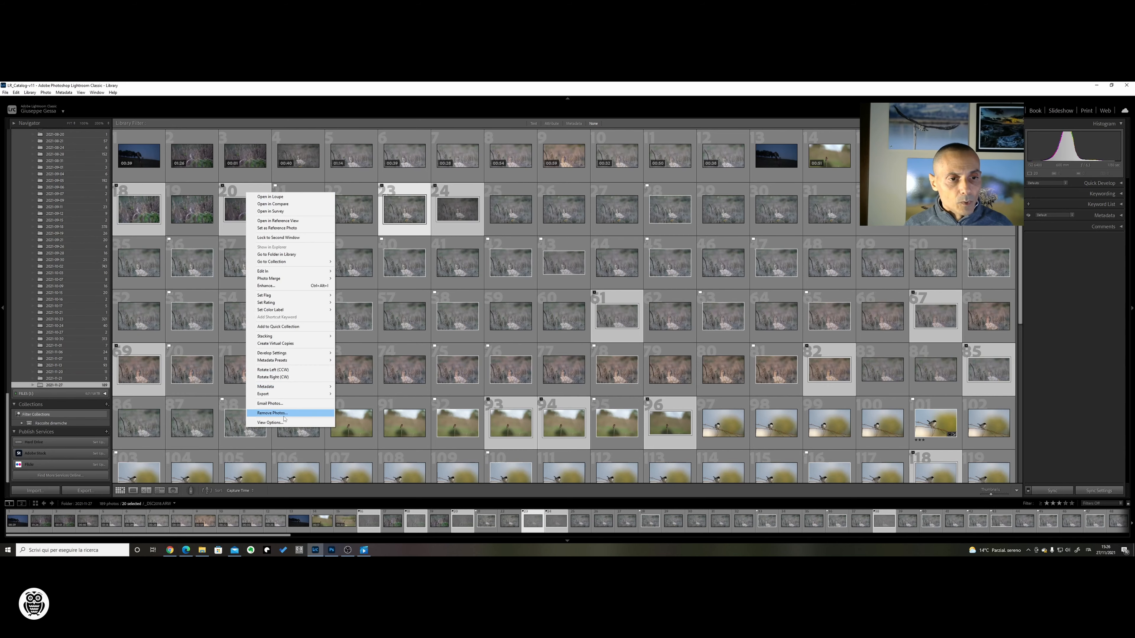
pyautogui.click(286, 413)
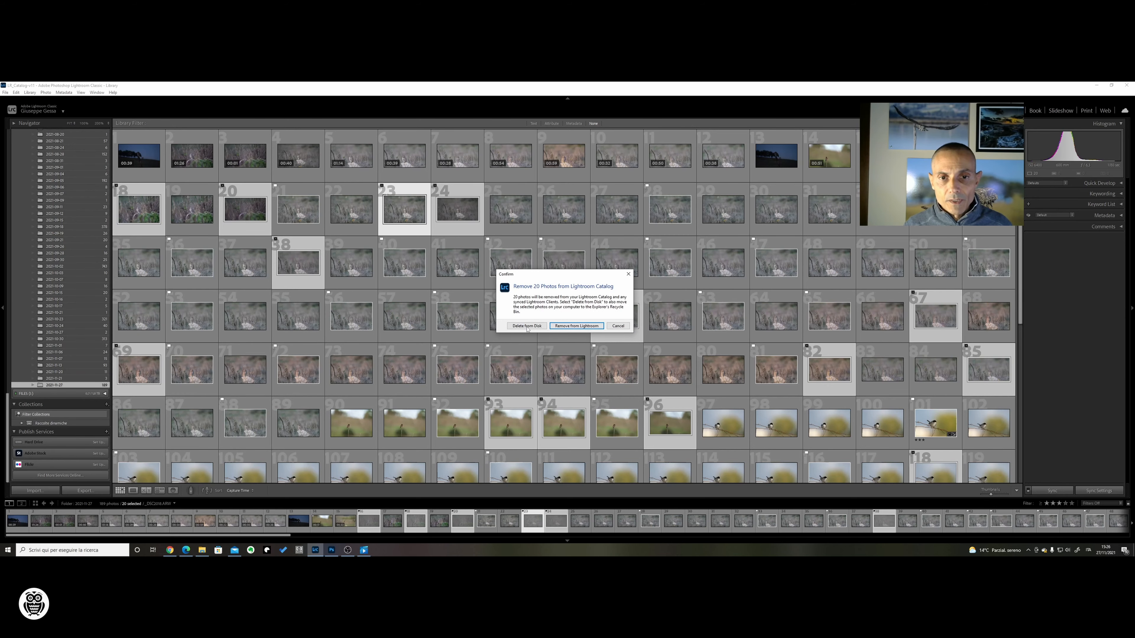
pyautogui.click(520, 326)
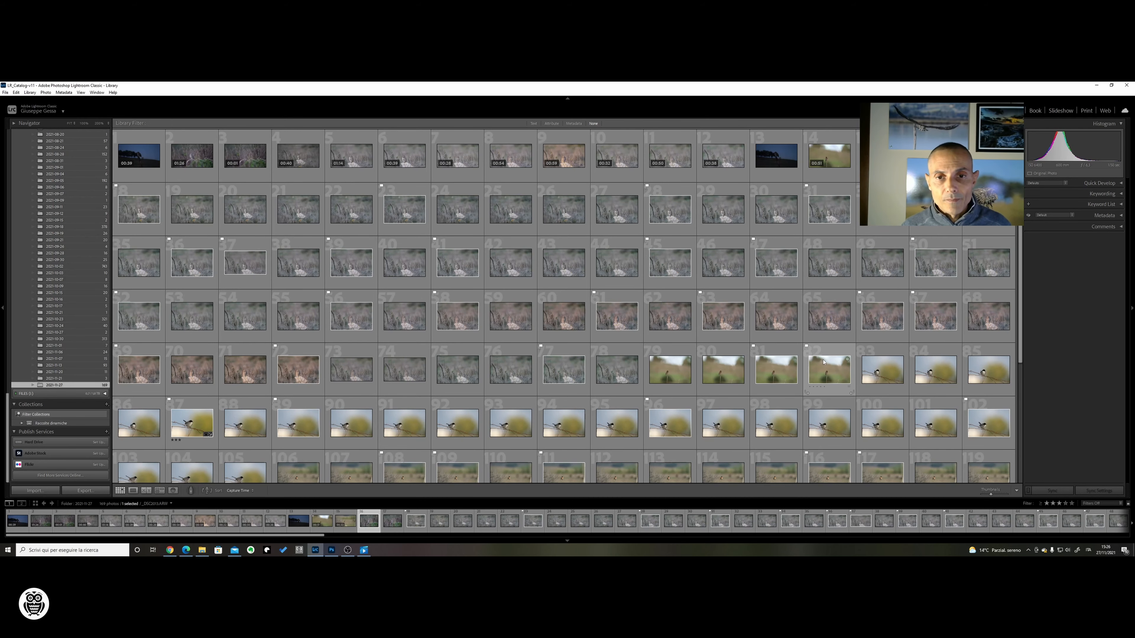
# - Reopen the unedited full-tail raw shot of the hawk from the grid and check its eye and head feathers in close-up
pyautogui.scroll(-1, 750, 356)
pyautogui.scroll(-2, 749, 357)
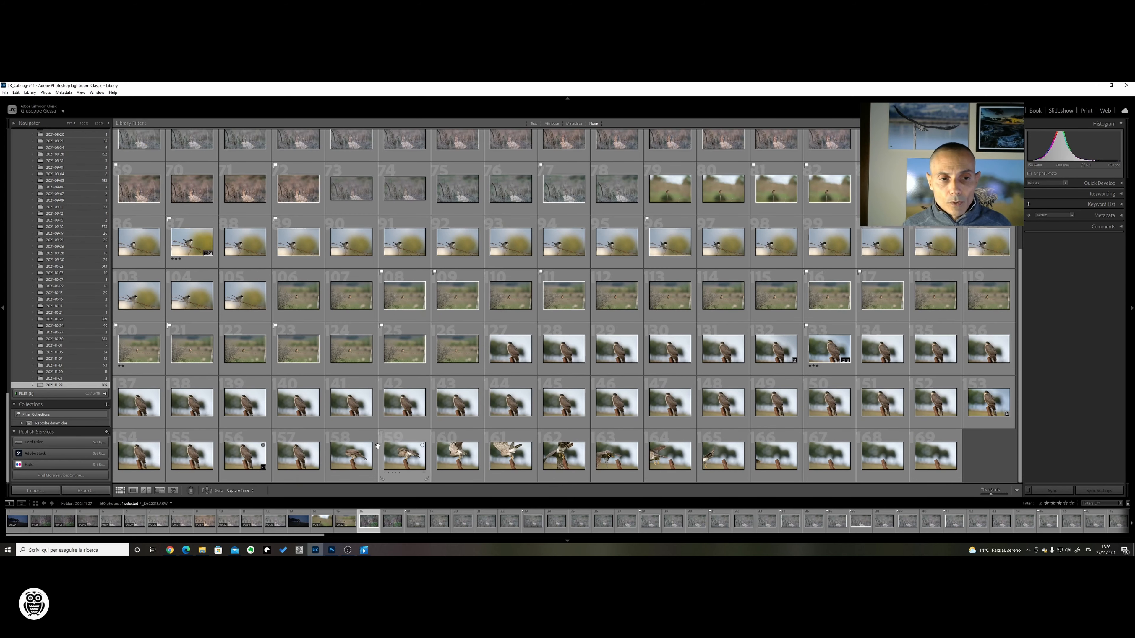
pyautogui.doubleClick(293, 461)
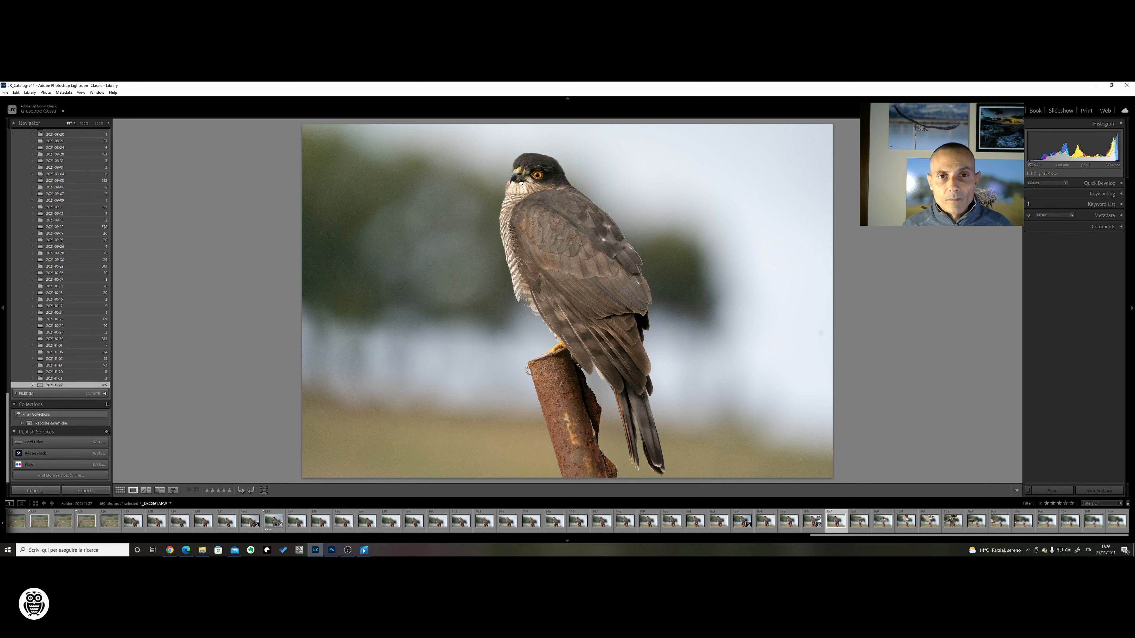
pyautogui.click(520, 182)
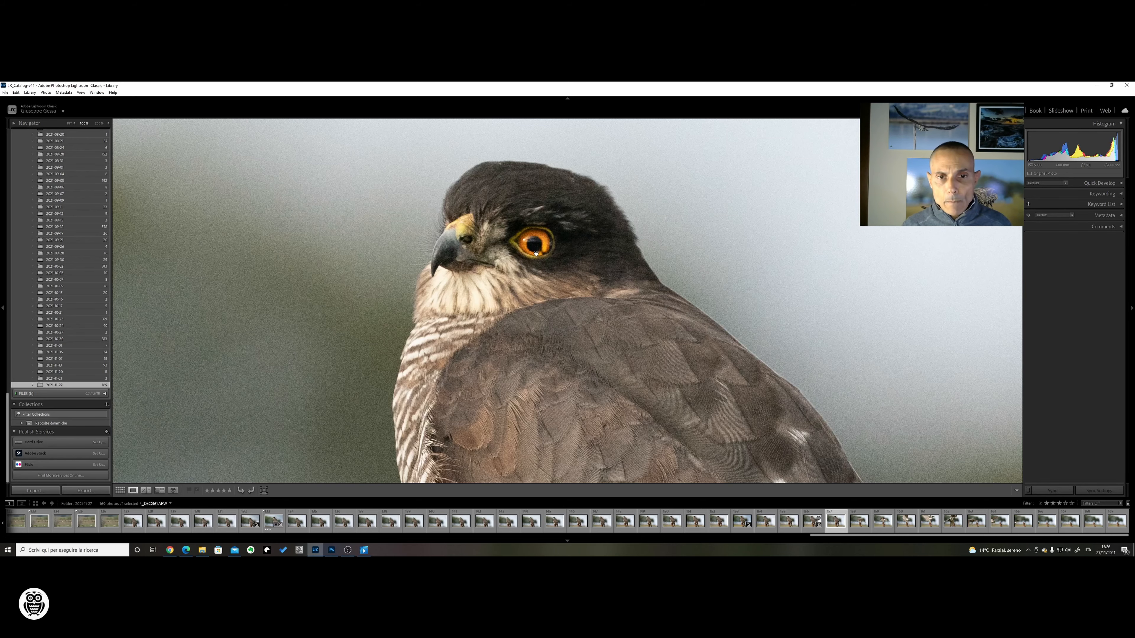
pyautogui.click(542, 281)
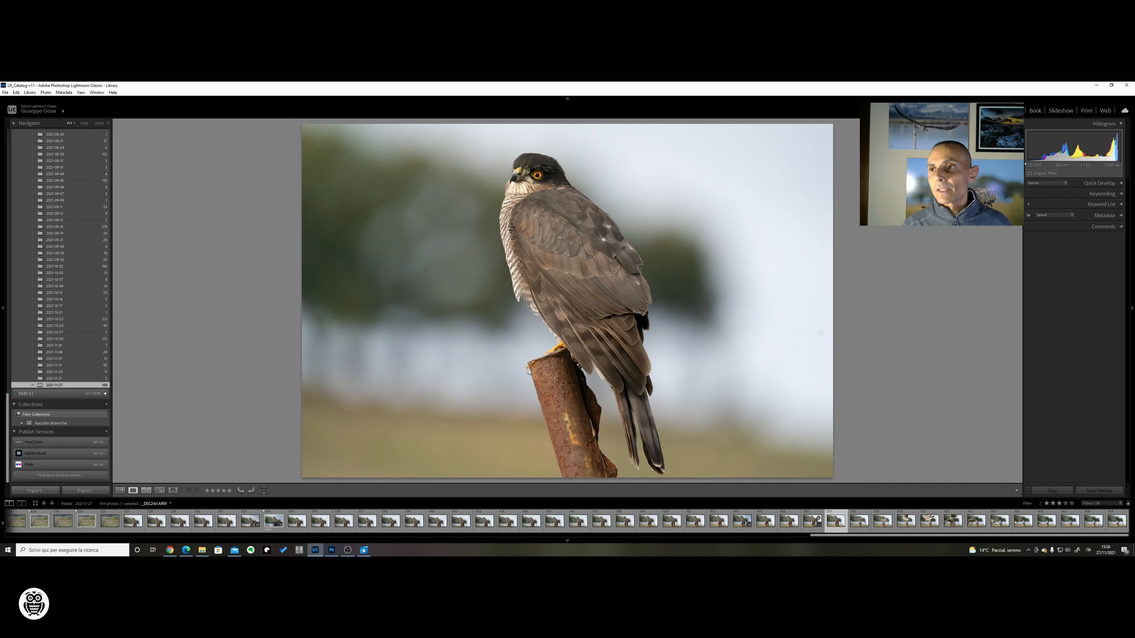
# - Open the hawk shot for developing and go to the lens correction option for removing chromatic aberration
pyautogui.press('d')
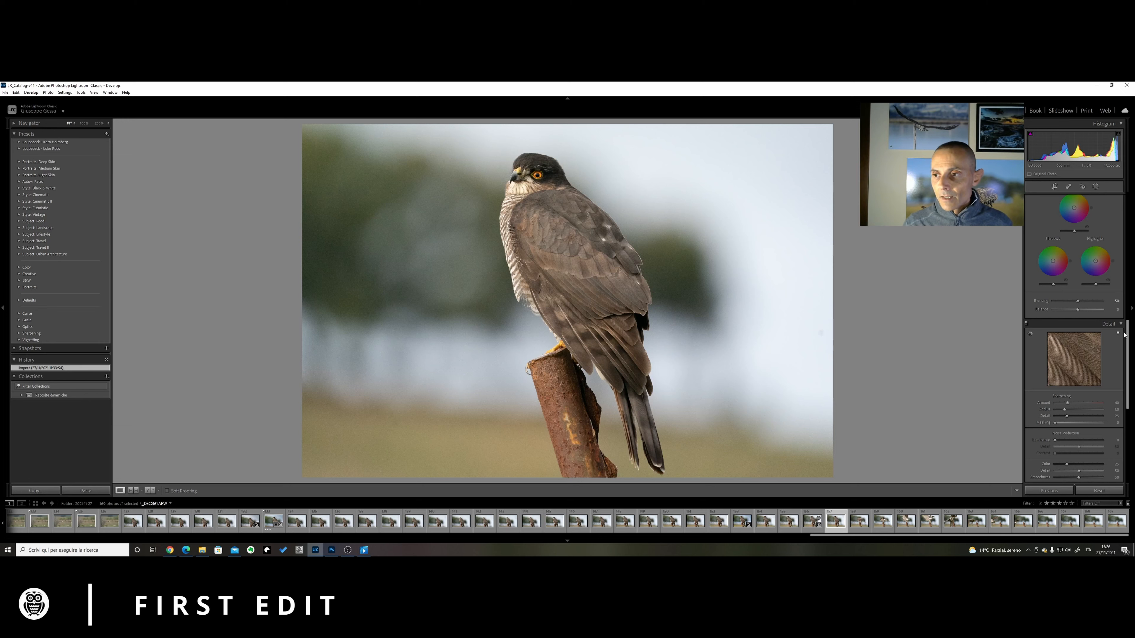
pyautogui.moveTo(1124, 334); pyautogui.dragTo(1124, 207)
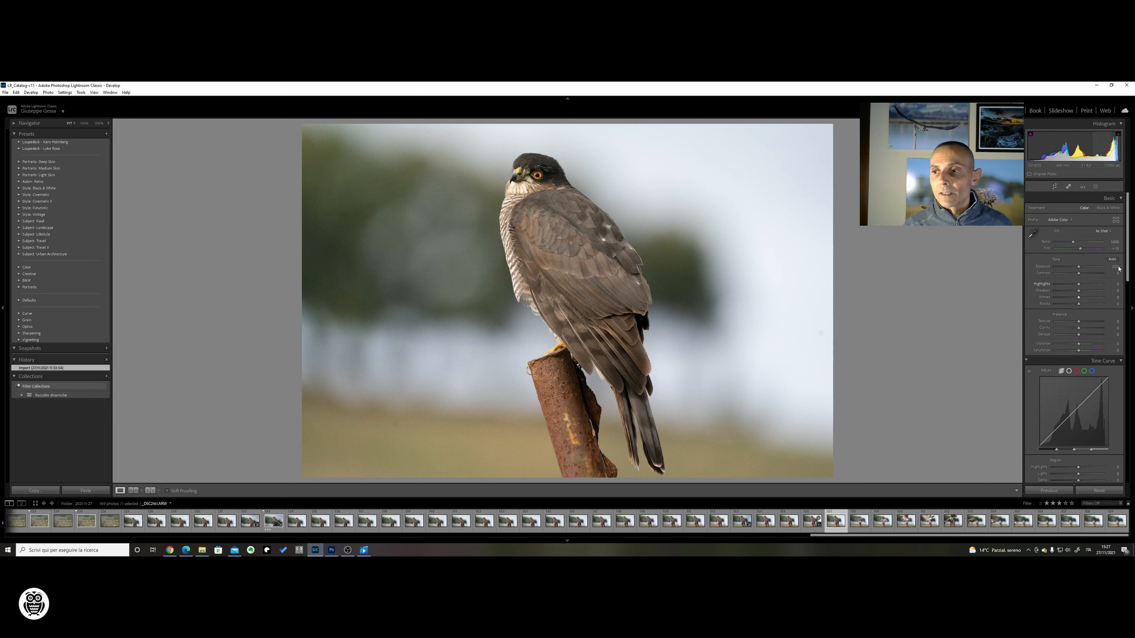
pyautogui.moveTo(1127, 259); pyautogui.dragTo(1131, 464)
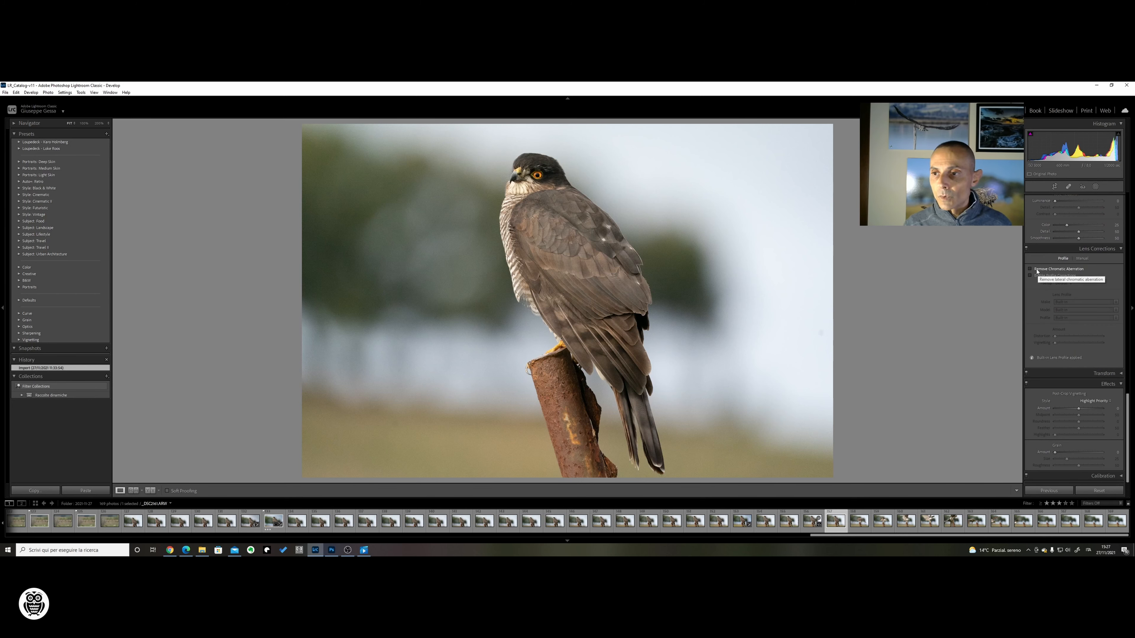
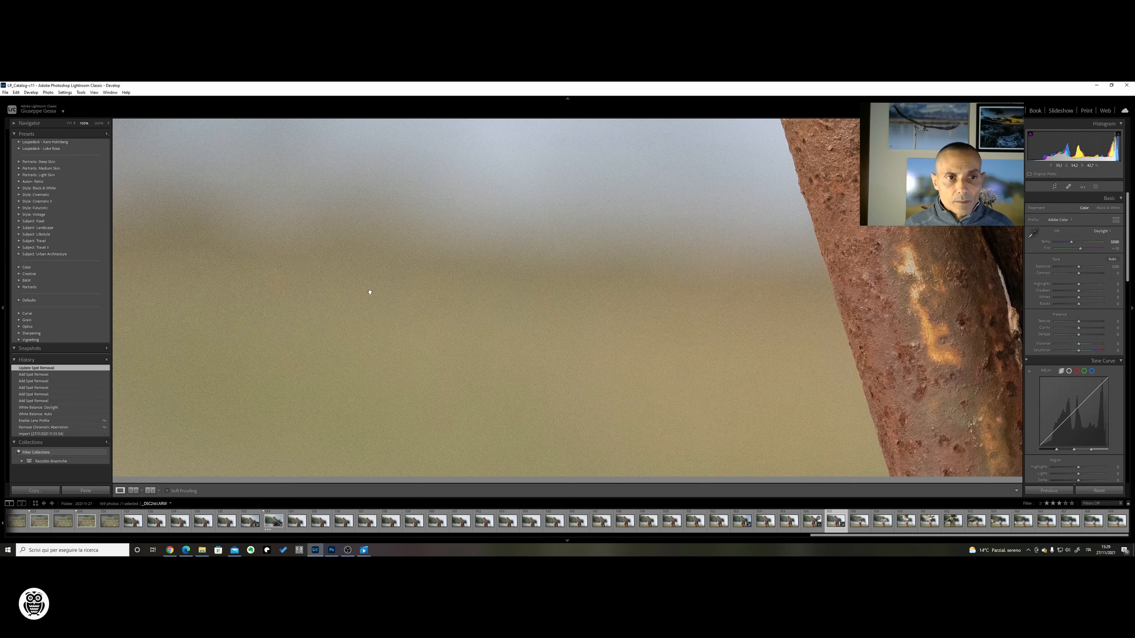
# - Inspect the blurred background for leftover spots and check the hawk's head and back in close-up
pyautogui.moveTo(367, 292); pyautogui.dragTo(501, 332)
pyautogui.moveTo(440, 263); pyautogui.dragTo(492, 389)
pyautogui.moveTo(625, 322); pyautogui.dragTo(375, 338)
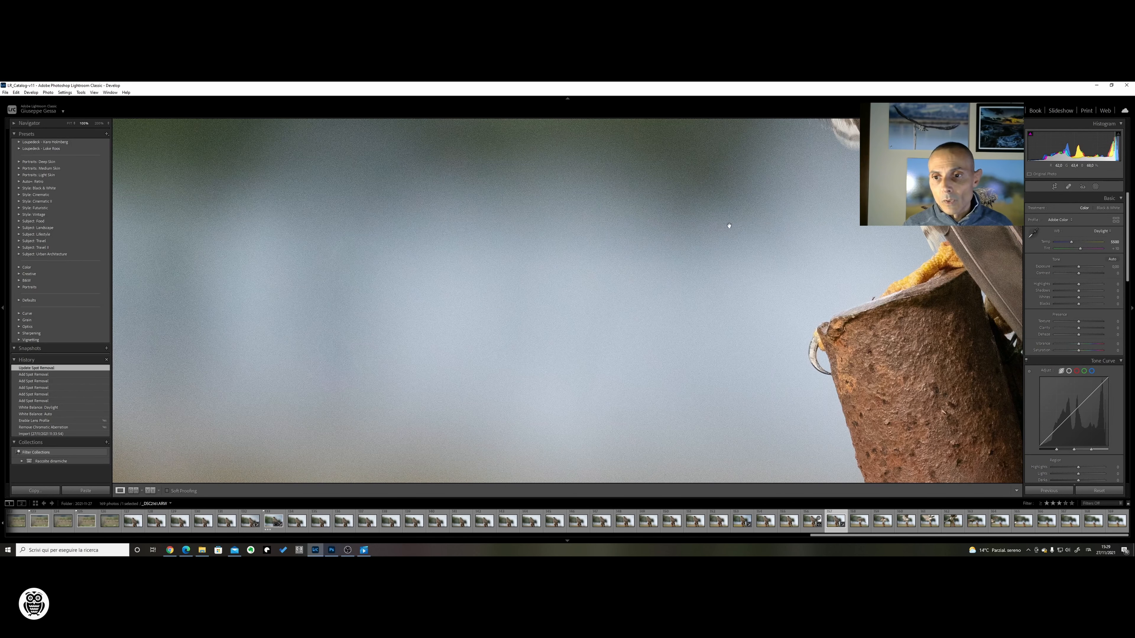
pyautogui.click(743, 220)
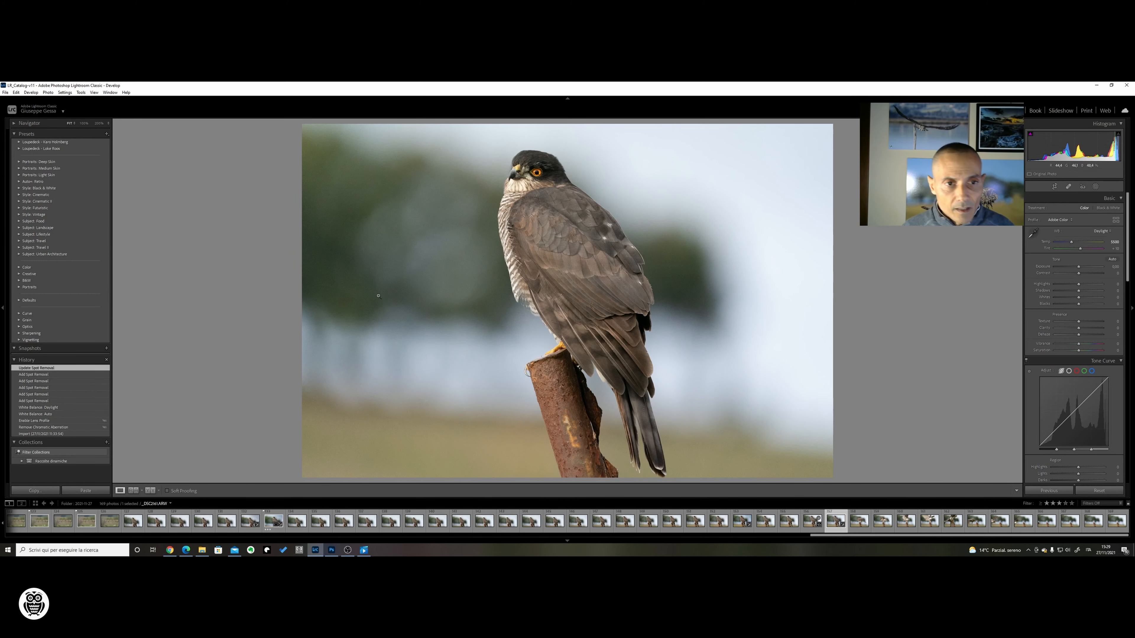
pyautogui.click(466, 184)
pyautogui.moveTo(782, 312); pyautogui.dragTo(589, 348)
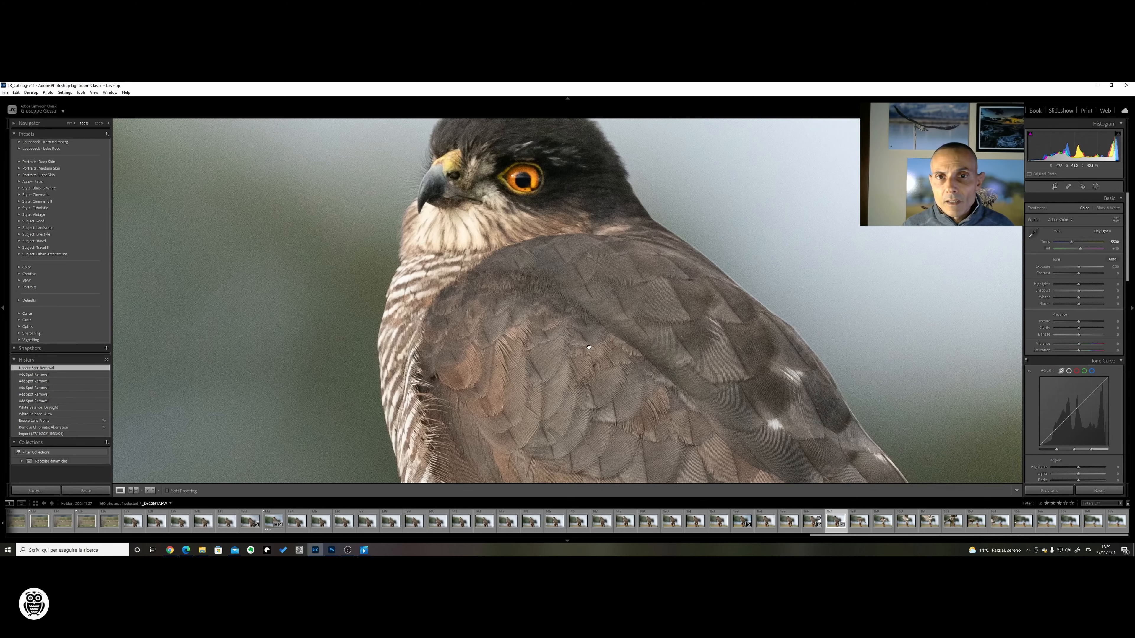
pyautogui.click(579, 341)
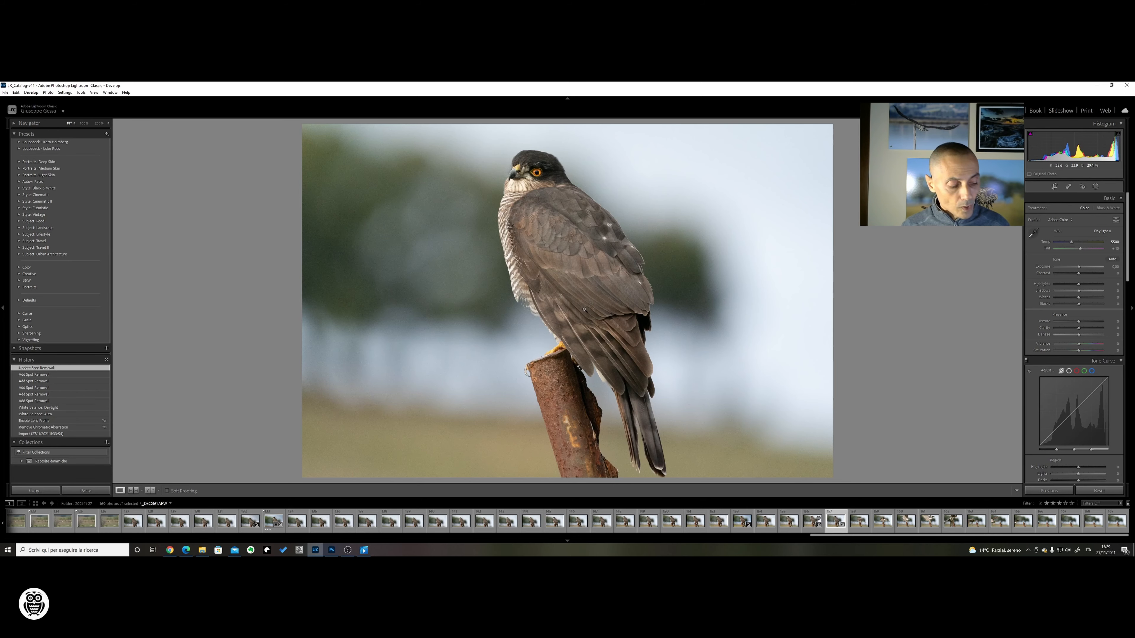
# - Crop the hawk photo slightly tighter by trimming the upper and right-hand edges, keeping the original aspect ratio
pyautogui.press('r')
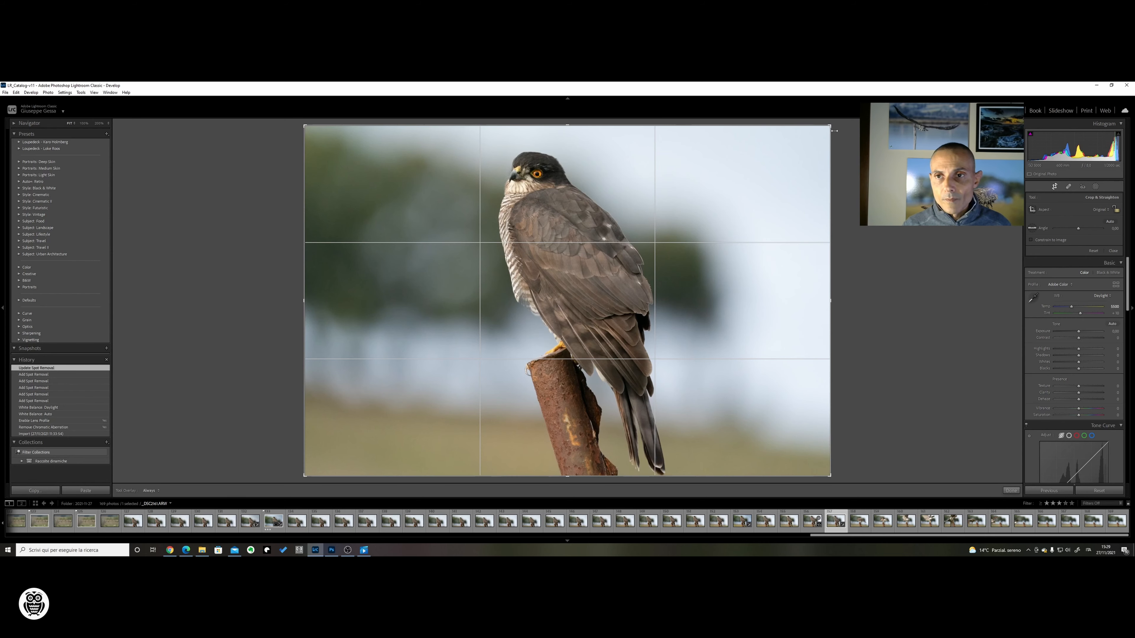
pyautogui.moveTo(830, 127); pyautogui.dragTo(822, 129)
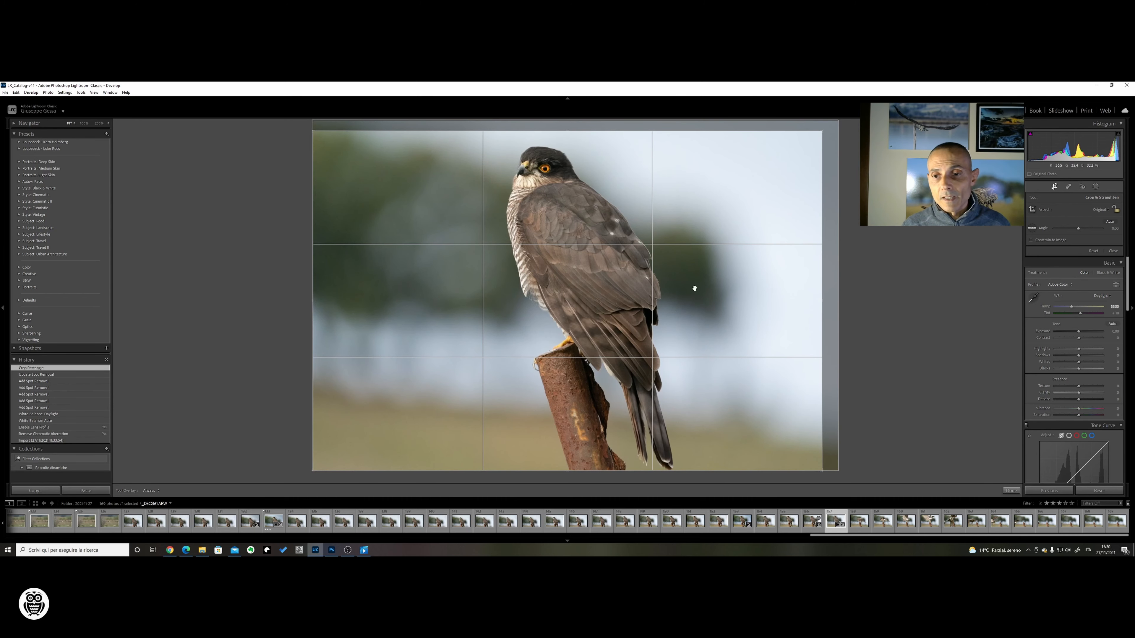
pyautogui.click(1011, 490)
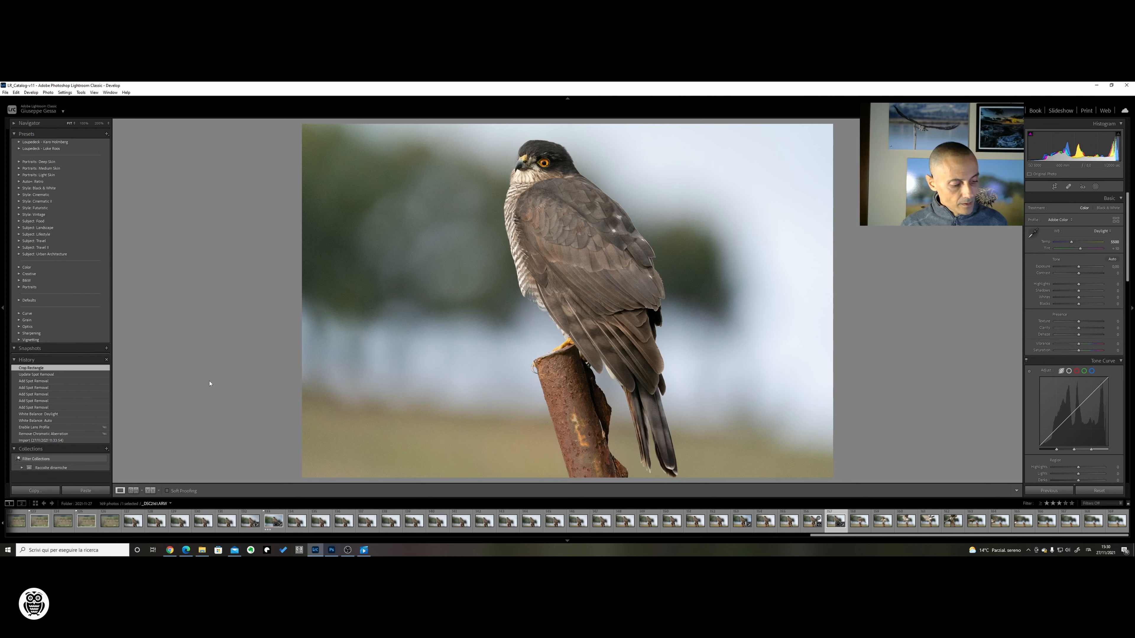
pyautogui.press('r')
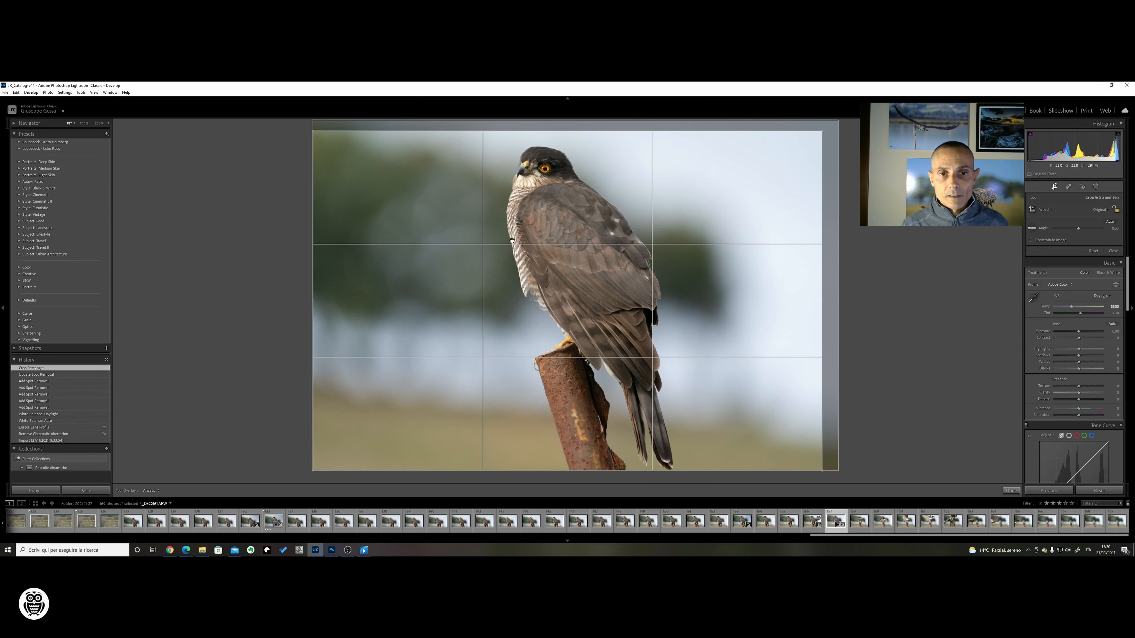
pyautogui.press('r')
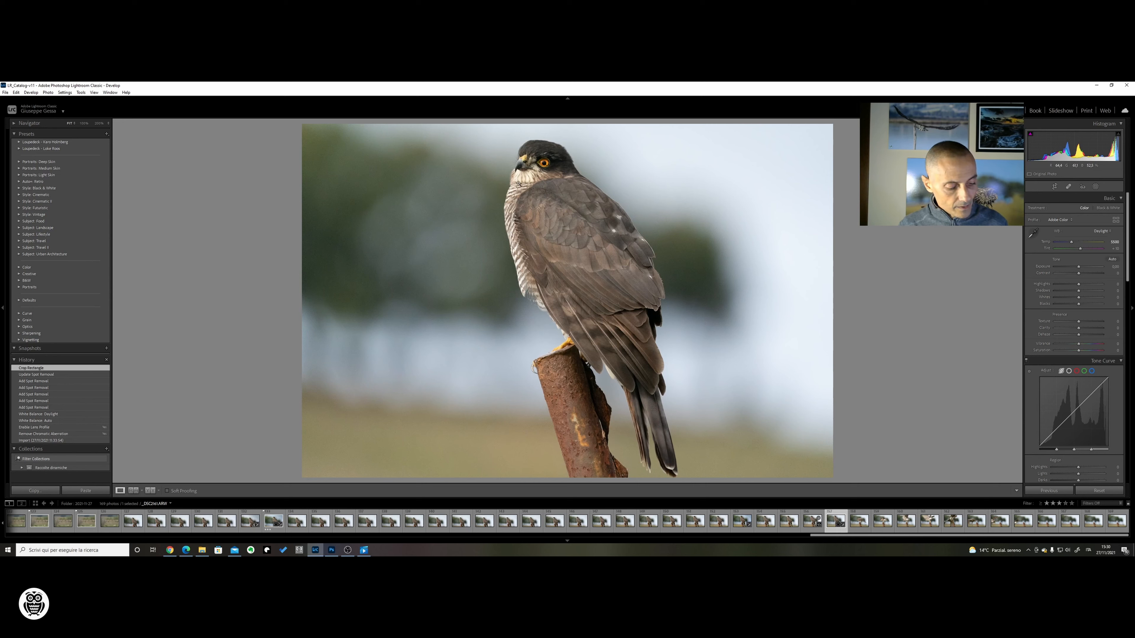
# - Lower the Highlights to -20 and check the hawk's head, wing feathers and feet in close-up
pyautogui.press('-')
pyautogui.press('-')
pyautogui.press('-')
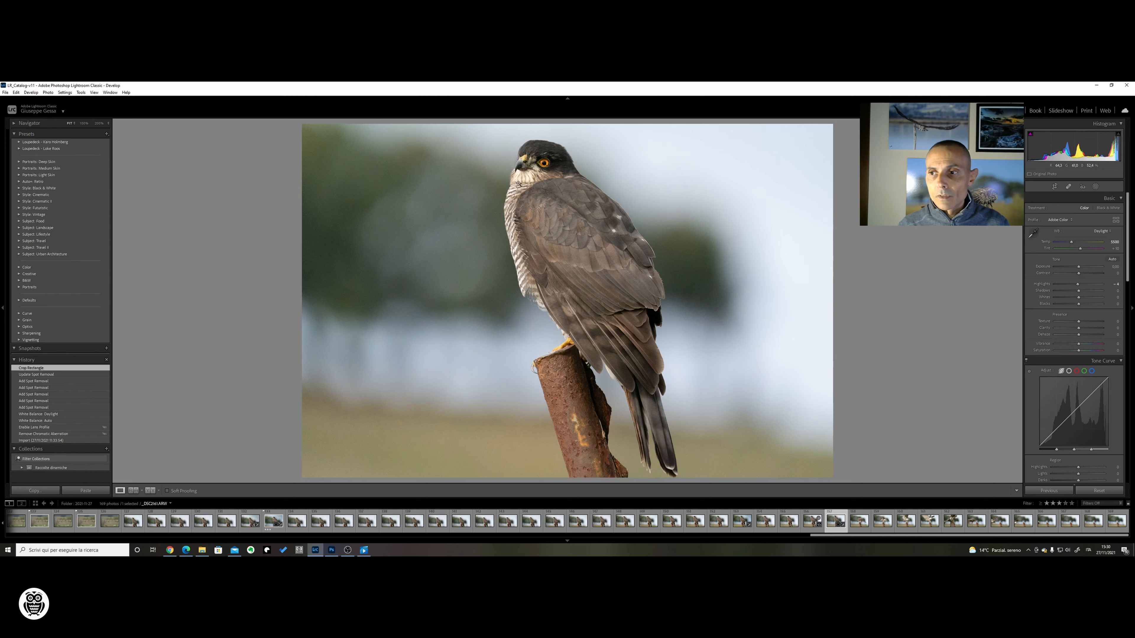
pyautogui.click(524, 178)
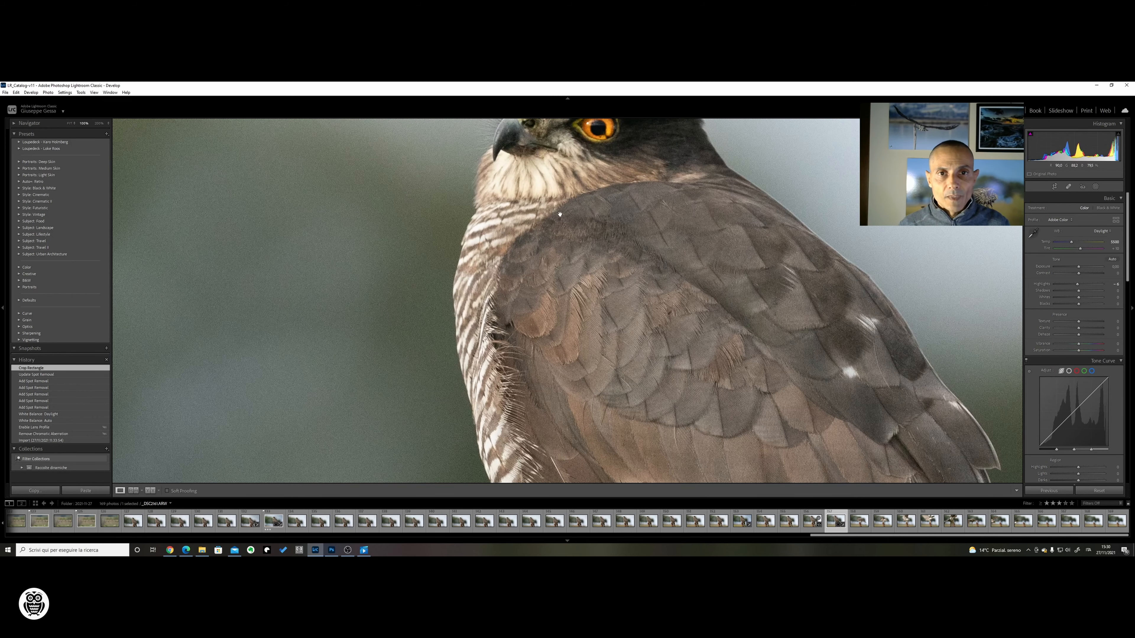
pyautogui.moveTo(534, 186); pyautogui.dragTo(548, 235)
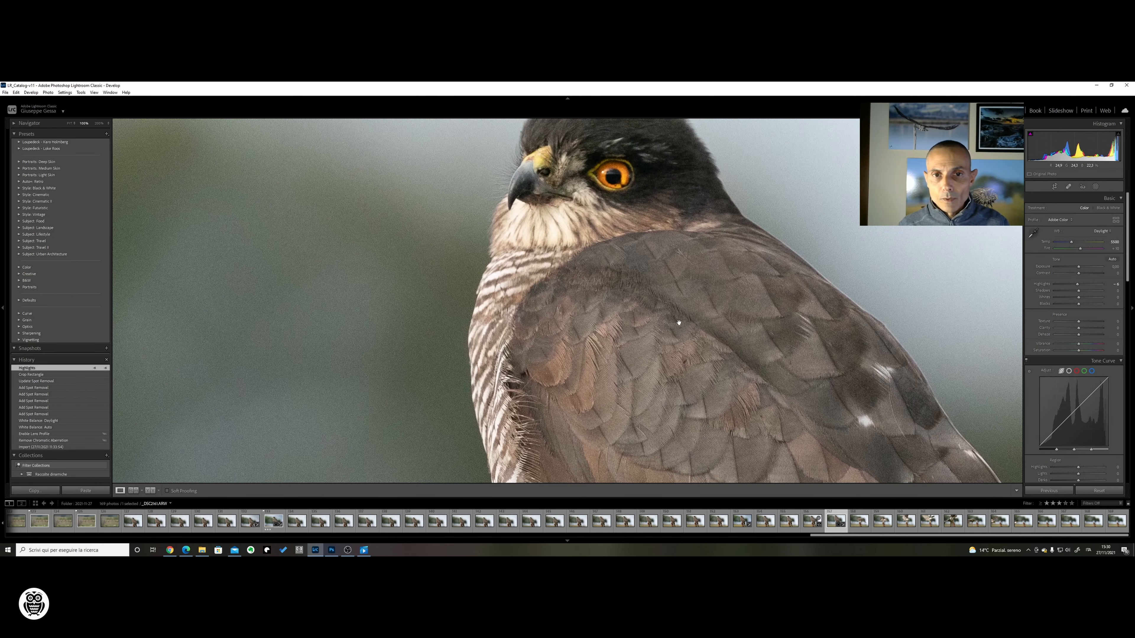
pyautogui.press('-')
pyautogui.press('-')
pyautogui.press('-')
pyautogui.press('-')
pyautogui.press('-')
pyautogui.press('-')
pyautogui.press('-')
pyautogui.press('-')
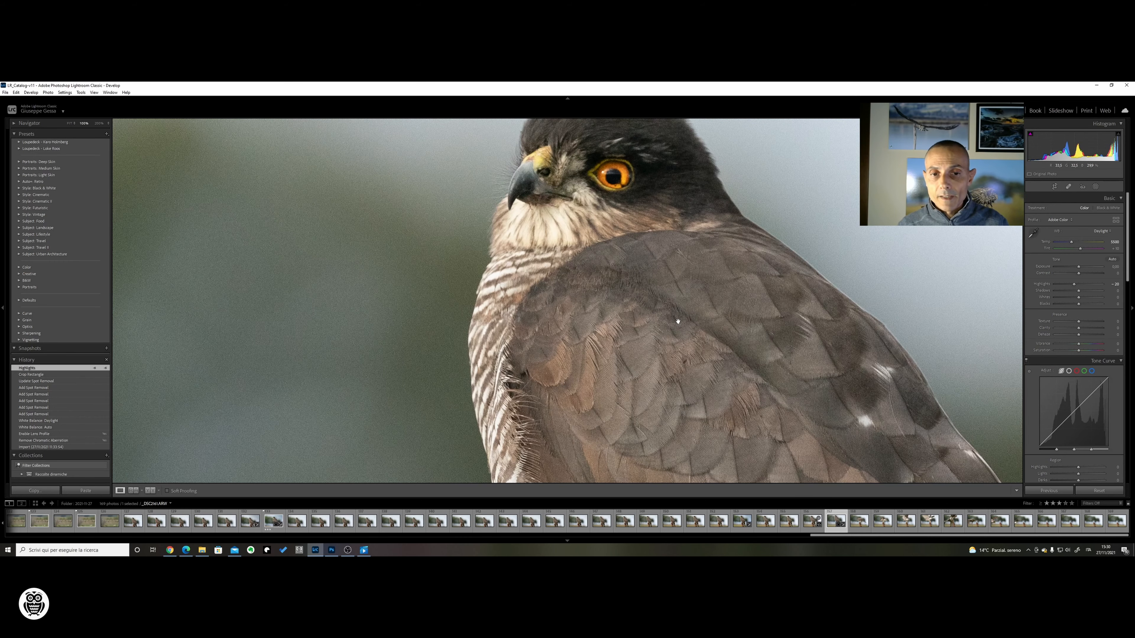
pyautogui.moveTo(488, 408); pyautogui.dragTo(468, 238)
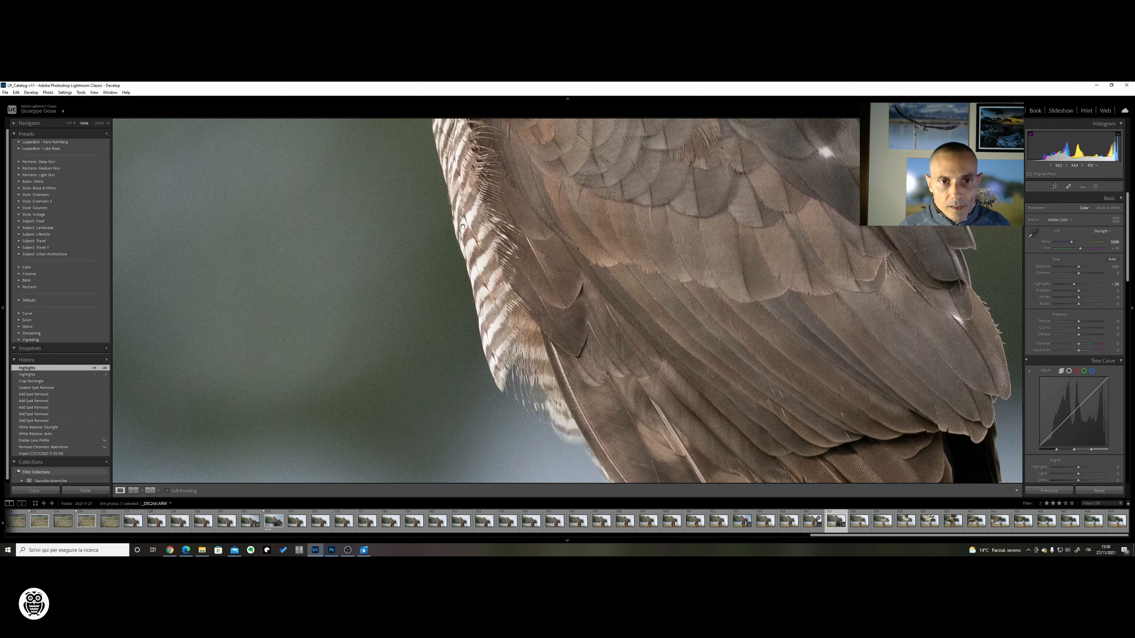
pyautogui.moveTo(499, 319); pyautogui.dragTo(299, 139)
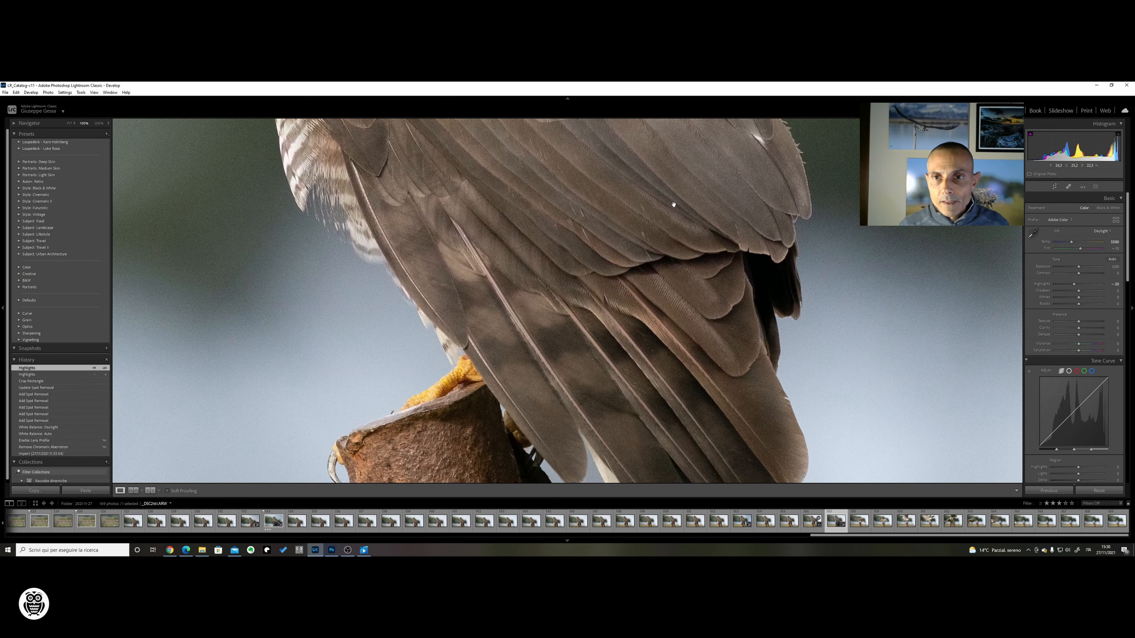
# - Inspect the hawk's wing feathers, back and head in close-up and return to the full photo
pyautogui.moveTo(507, 385); pyautogui.dragTo(539, 372)
pyautogui.moveTo(625, 226); pyautogui.dragTo(545, 438)
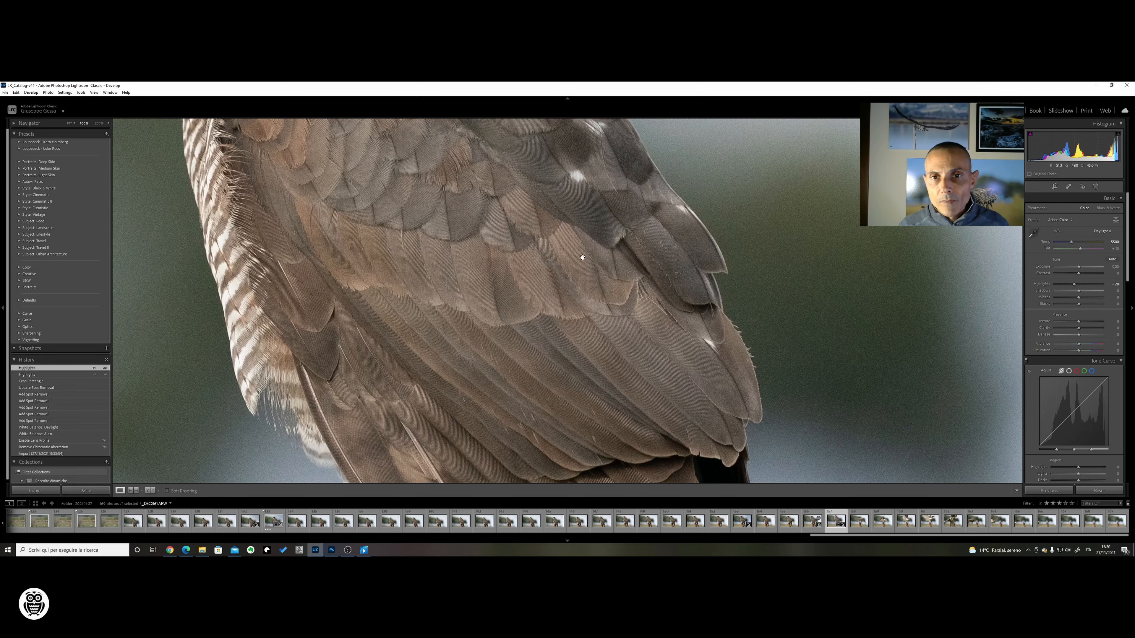
pyautogui.moveTo(595, 288); pyautogui.dragTo(619, 447)
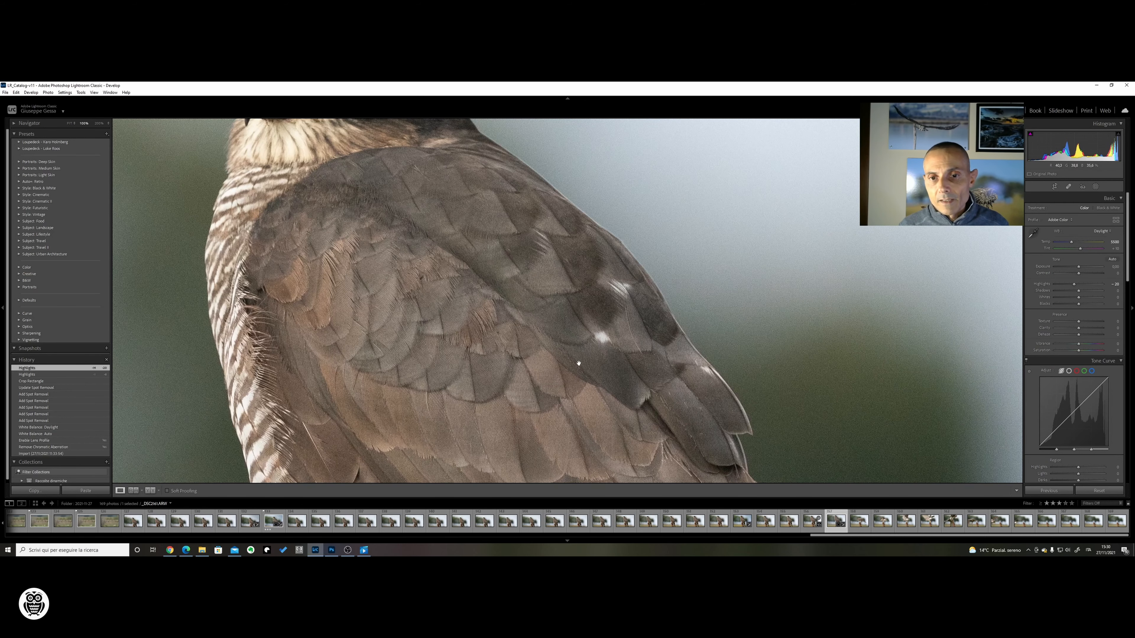
pyautogui.moveTo(600, 347); pyautogui.dragTo(739, 432)
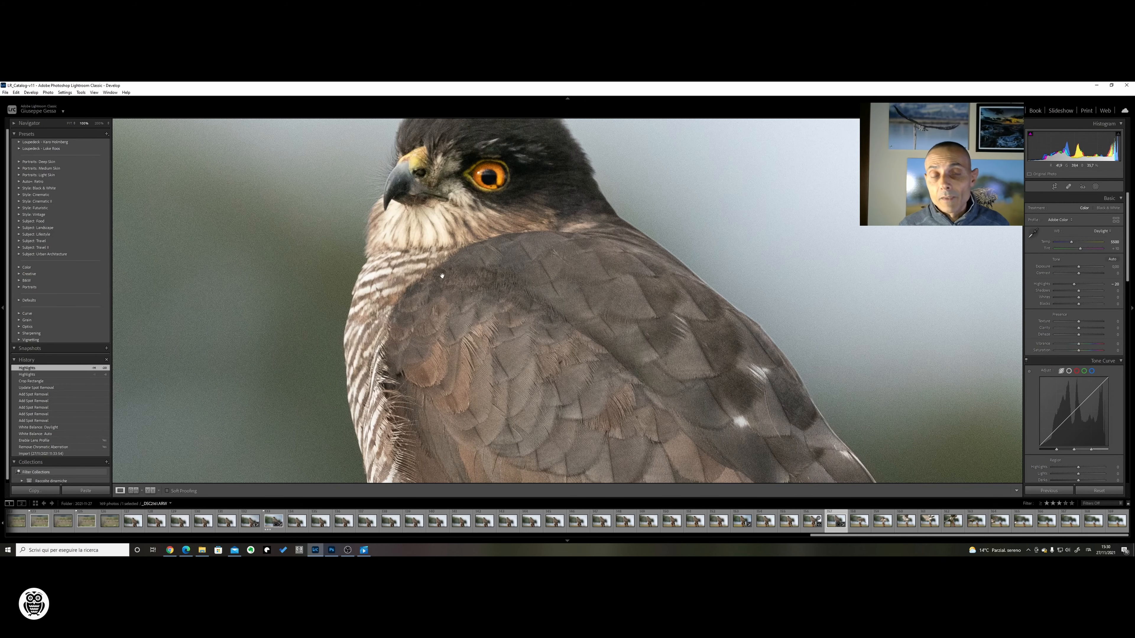
pyautogui.moveTo(442, 276); pyautogui.dragTo(551, 238)
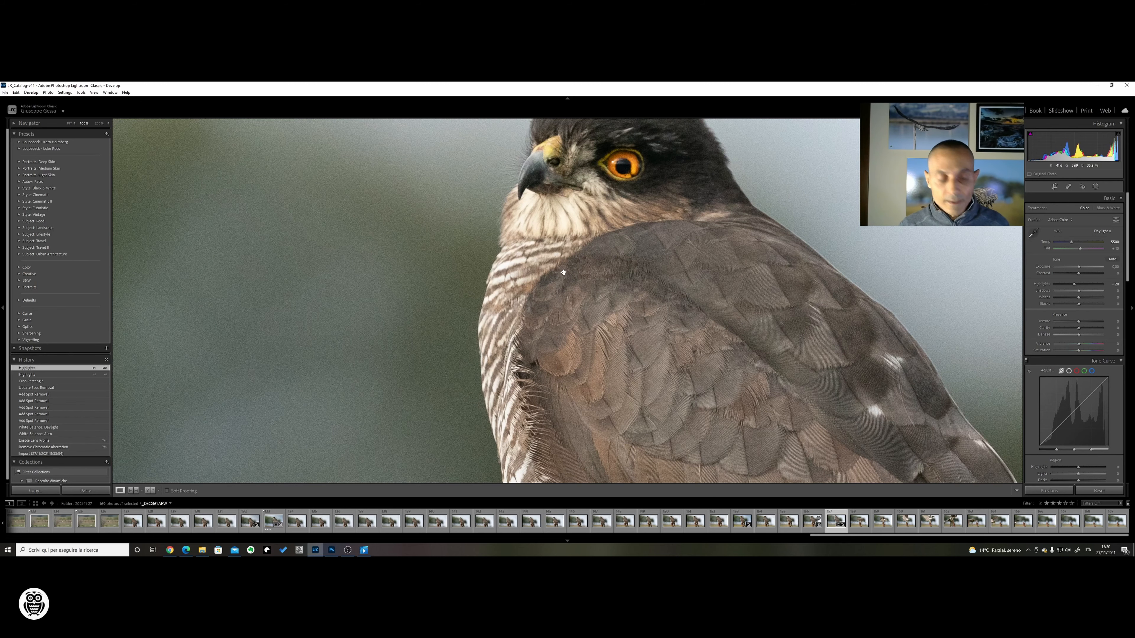
pyautogui.click(575, 295)
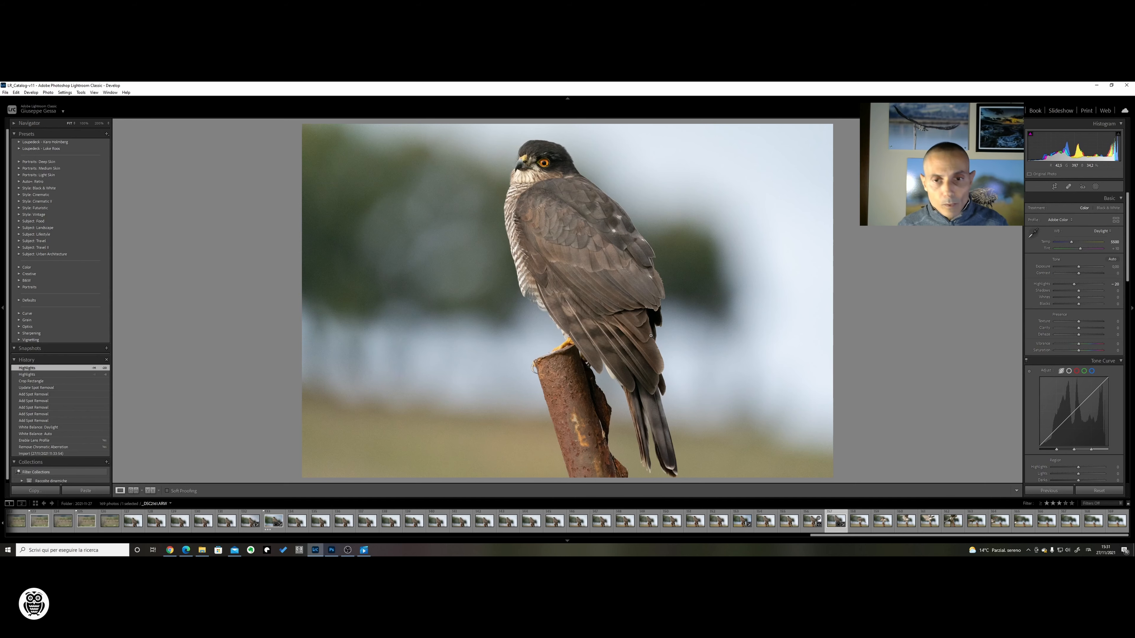
# - Raise the Blacks to +15 while viewing the dark areas below the hawk's wing in close-up
pyautogui.click(655, 331)
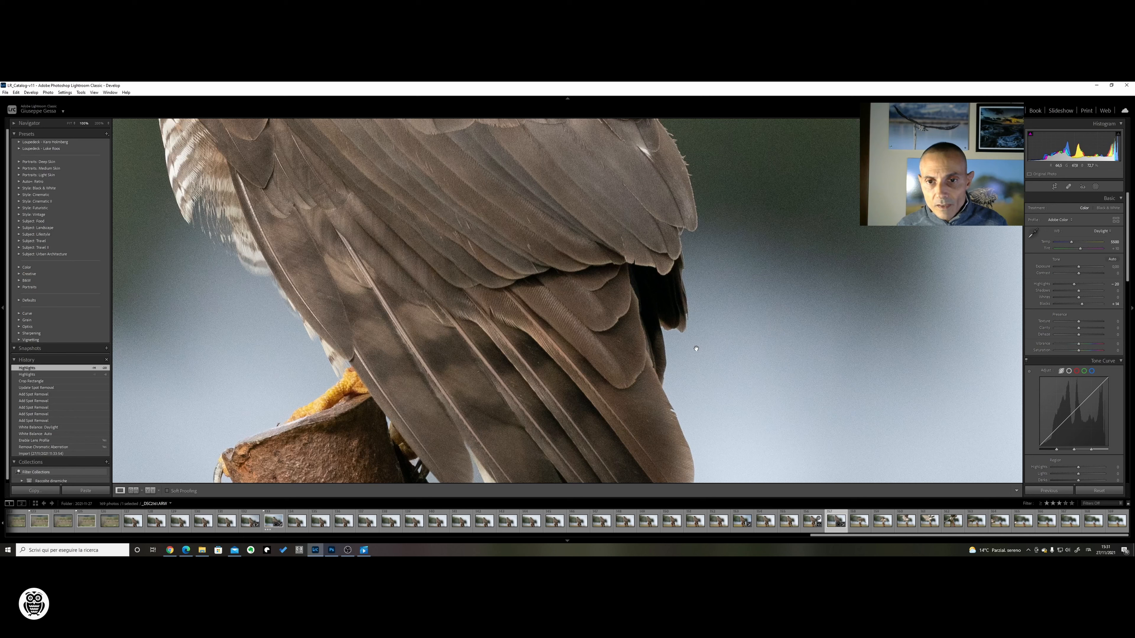
pyautogui.press('+')
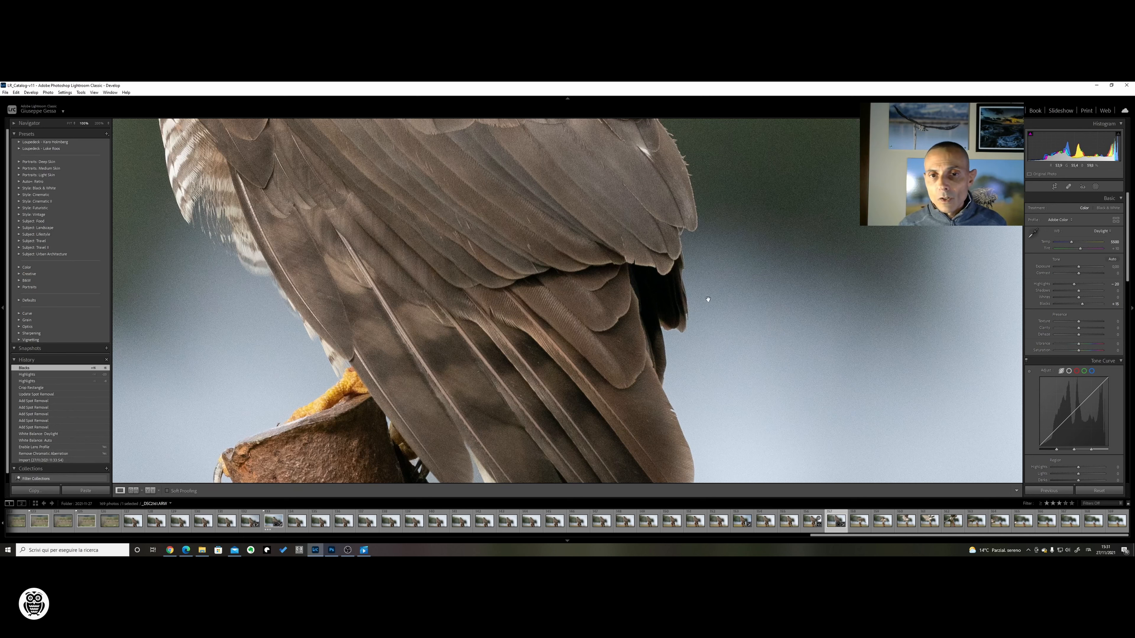
pyautogui.click(572, 288)
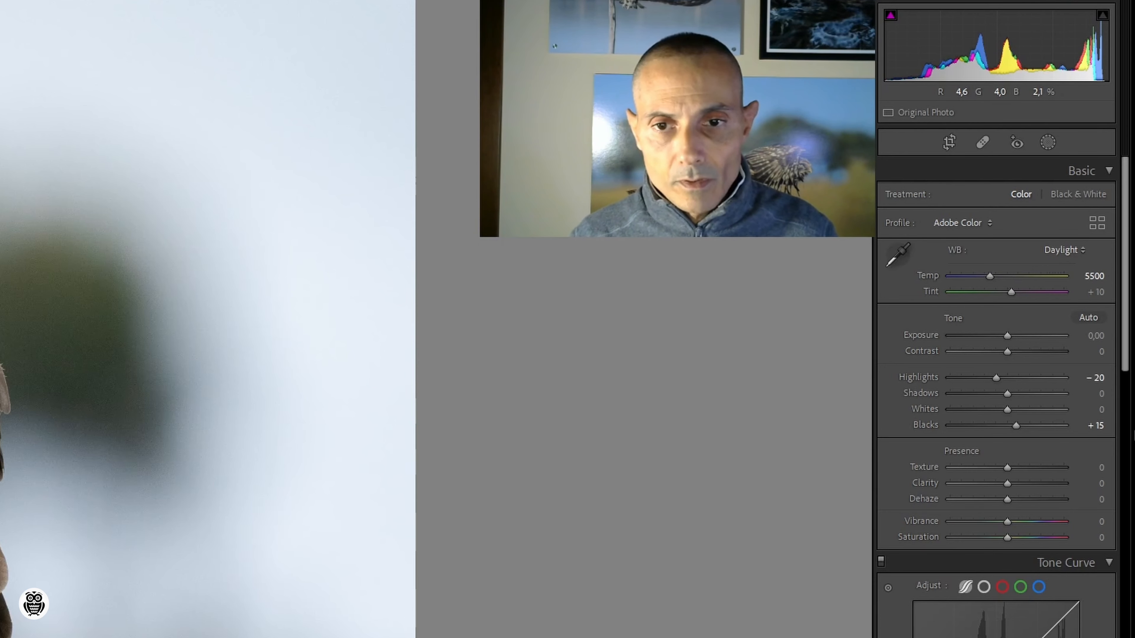
# - Raise the Shadows slightly and check the hawk's back and wing feathers in close-up
pyautogui.press('+')
pyautogui.press('+')
pyautogui.press('+')
pyautogui.press('+')
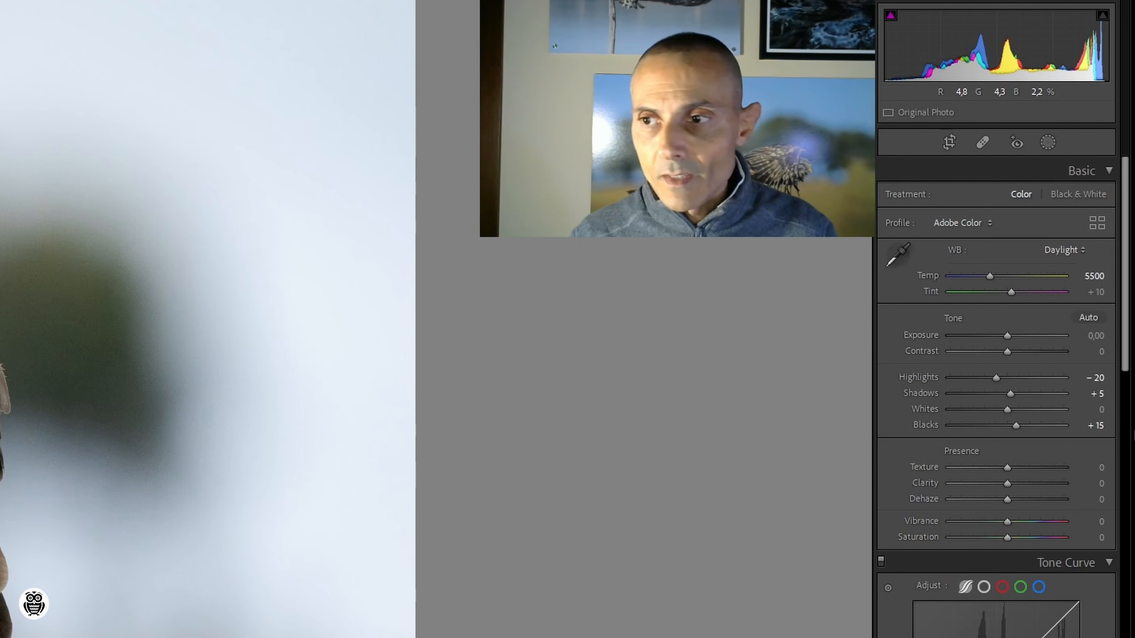
pyautogui.press('+')
pyautogui.press('+')
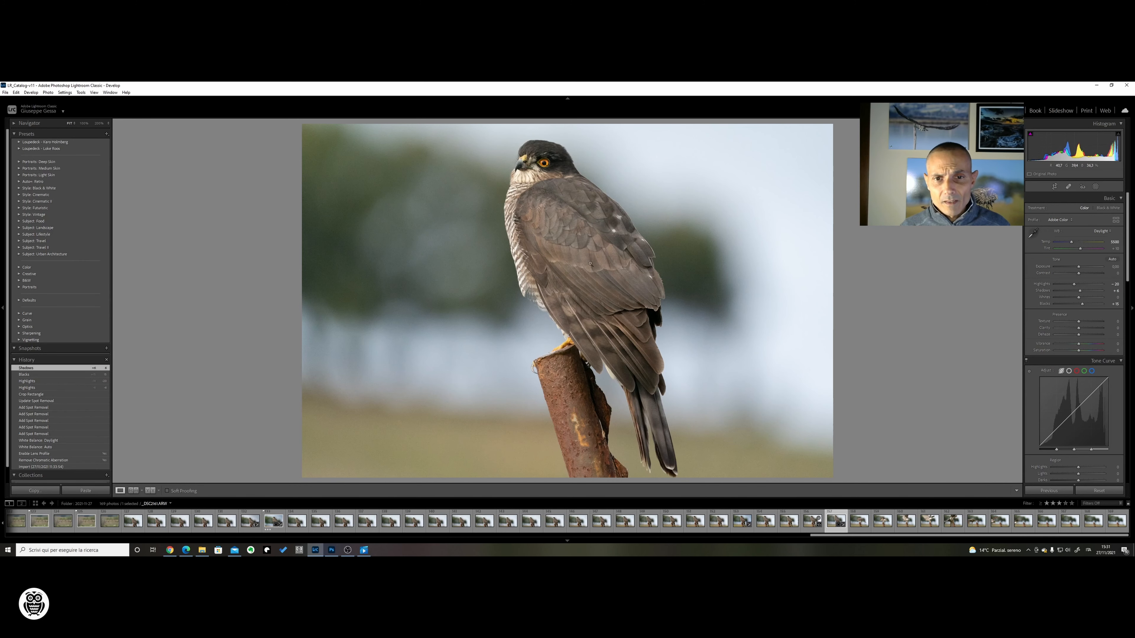
pyautogui.click(601, 271)
pyautogui.moveTo(580, 198); pyautogui.dragTo(543, 297)
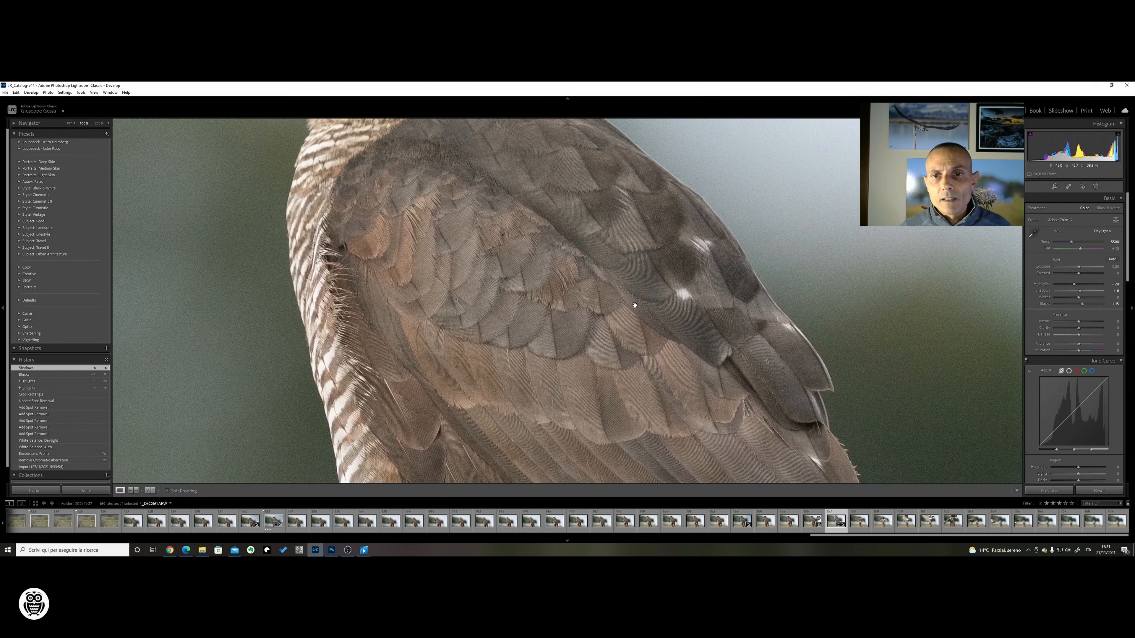
pyautogui.moveTo(675, 338); pyautogui.dragTo(601, 224)
pyautogui.click(617, 350)
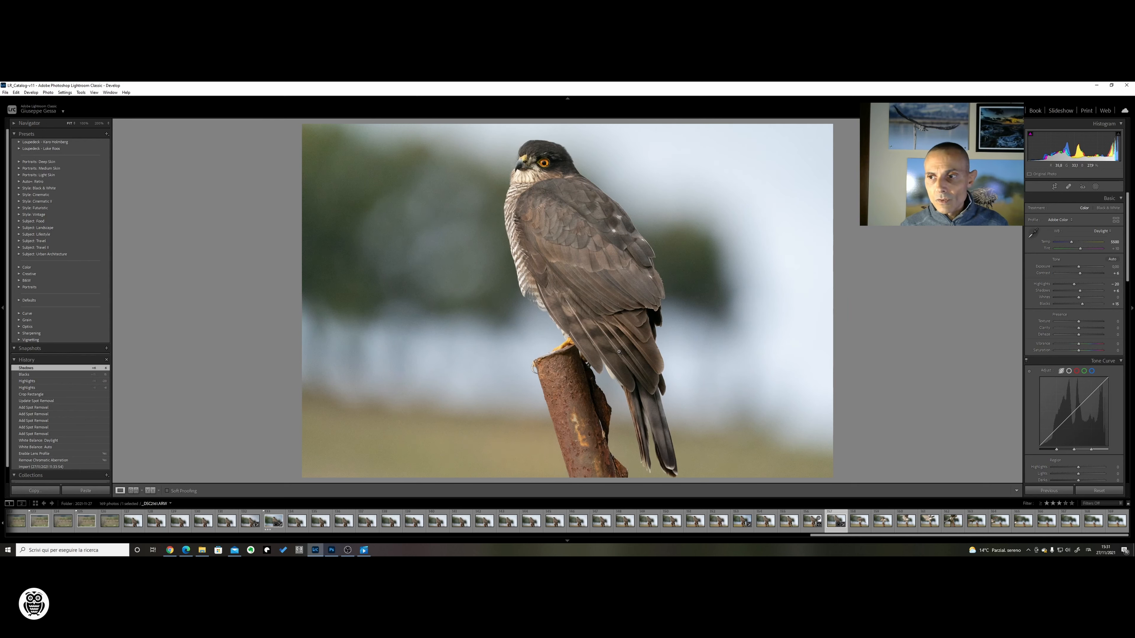
# - Increase the Contrast and Vibrance slightly and check the hawk's head in close-up
pyautogui.press('+')
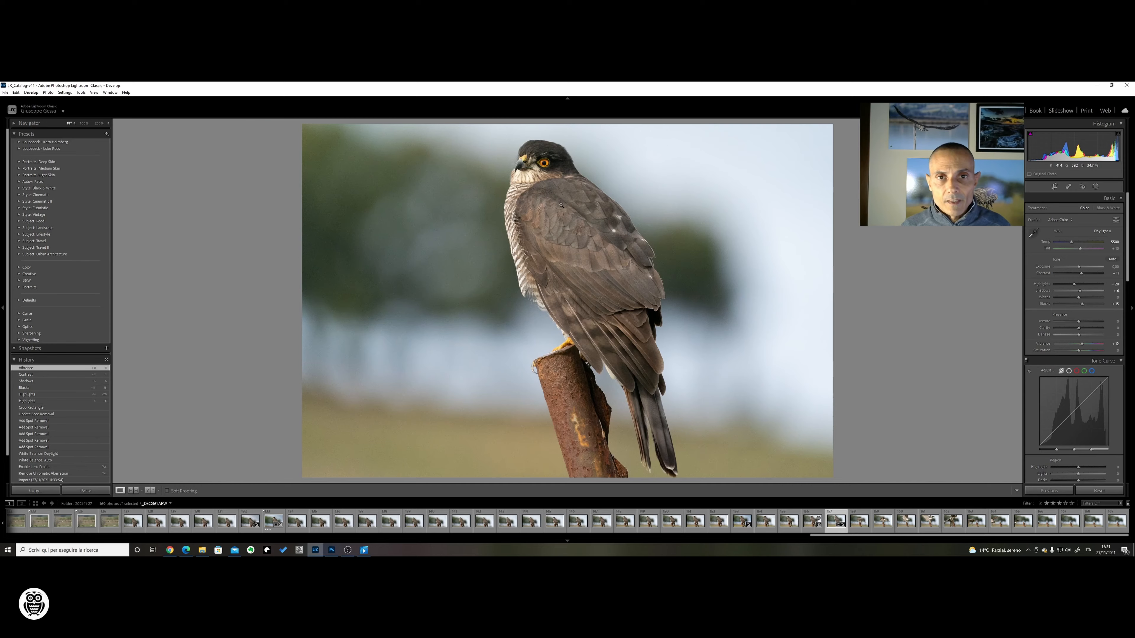
pyautogui.click(548, 160)
pyautogui.moveTo(535, 176); pyautogui.dragTo(556, 223)
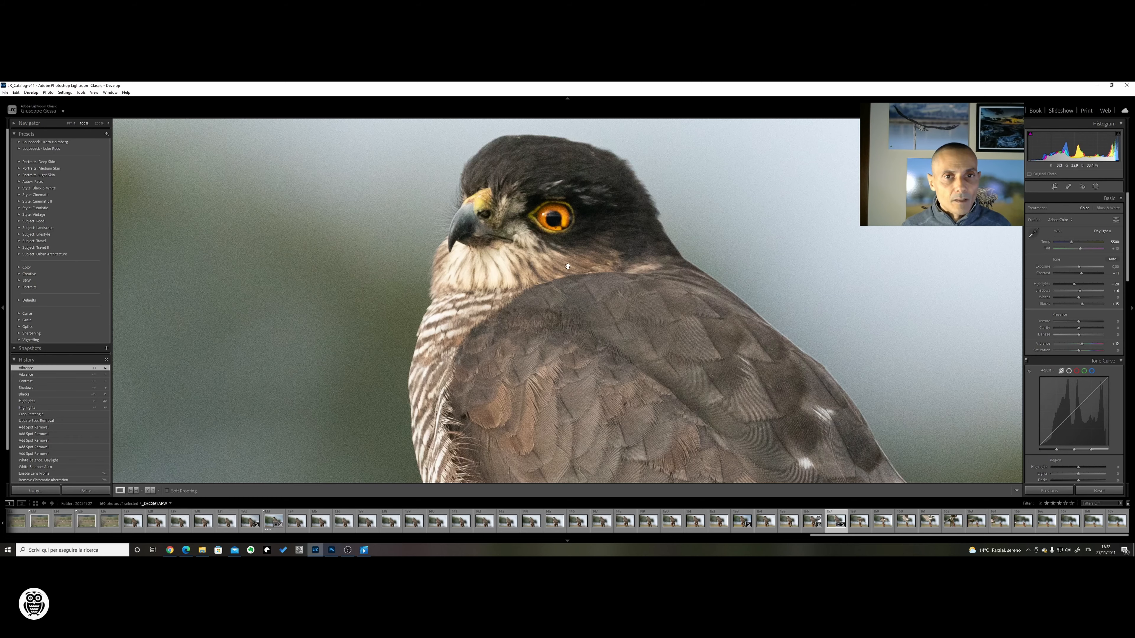
pyautogui.click(623, 305)
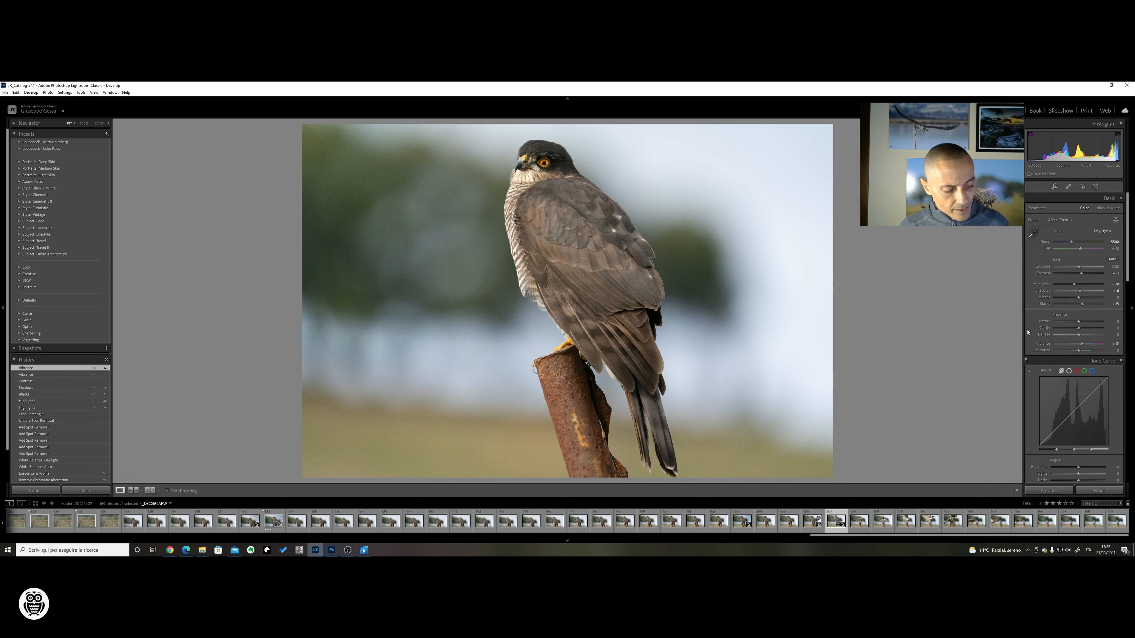
# - Raise the Clarity slightly while viewing the hawk's wing feathers in close-up
pyautogui.click(630, 263)
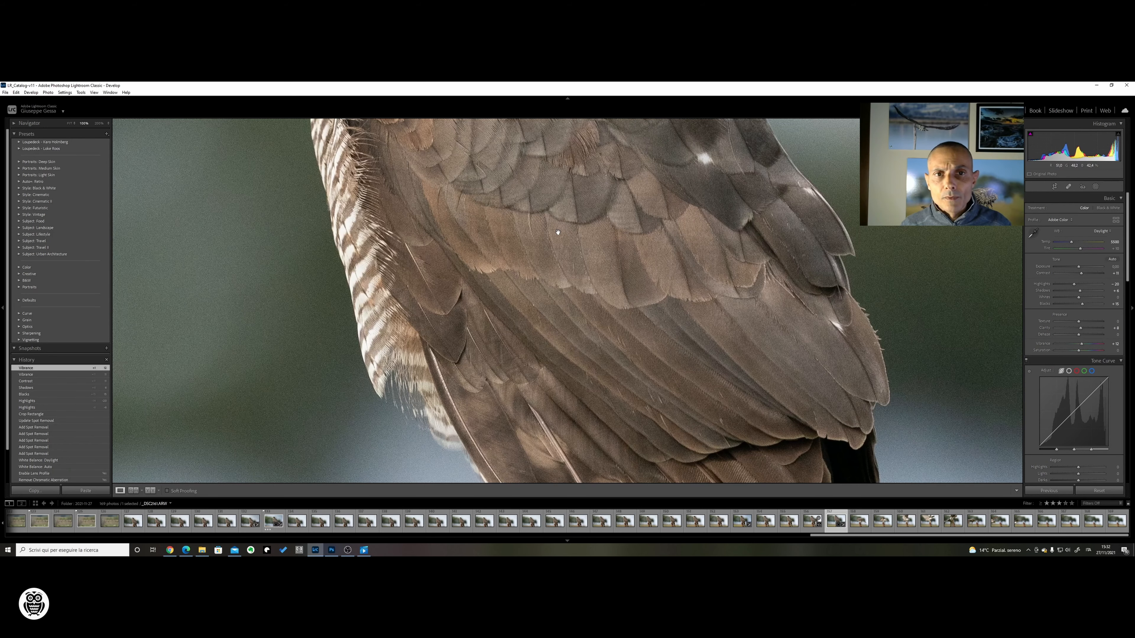
# - Increase the hawk photo's Clarity and check the head, plumage, feet and perch at 100% magnification
pyautogui.press('+')
pyautogui.press('-')
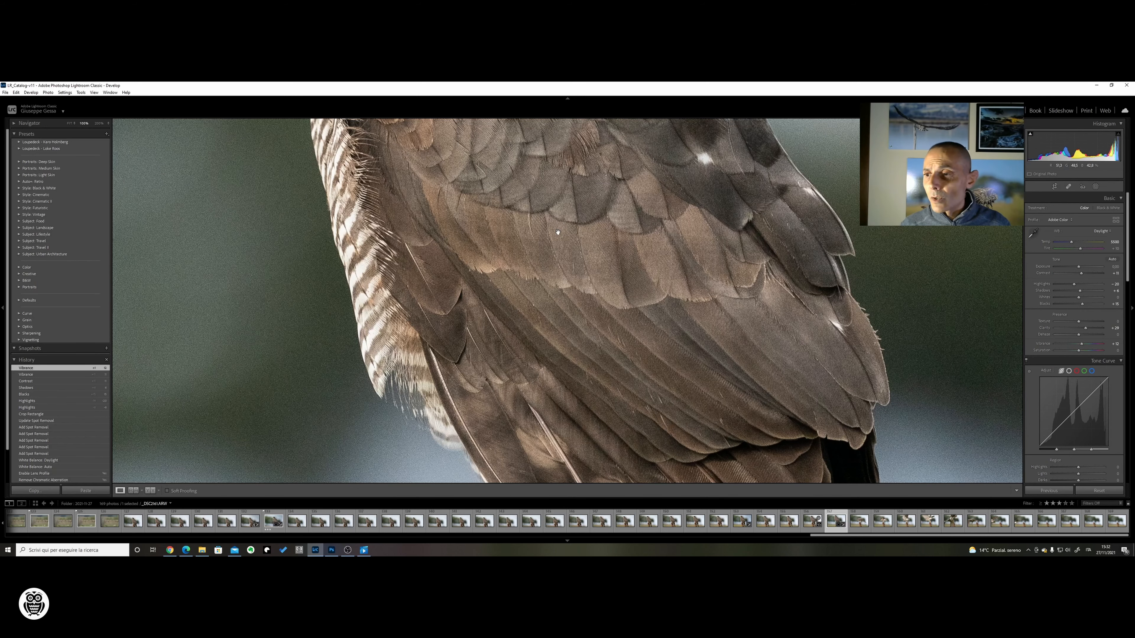
pyautogui.moveTo(488, 211); pyautogui.dragTo(522, 316)
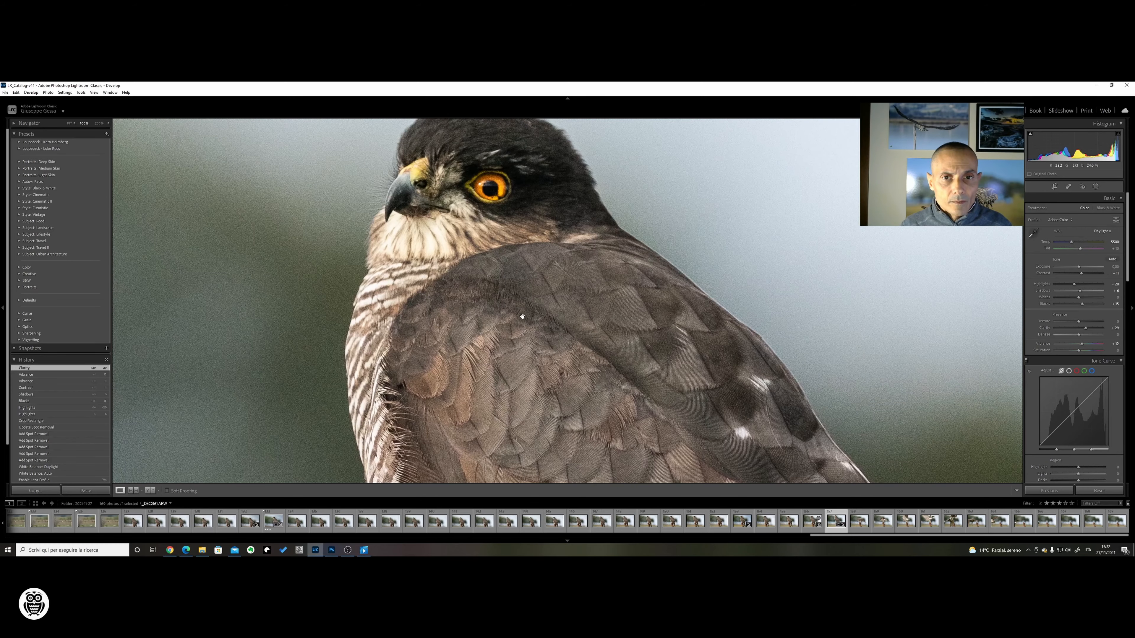
pyautogui.scroll(-5, 522, 316)
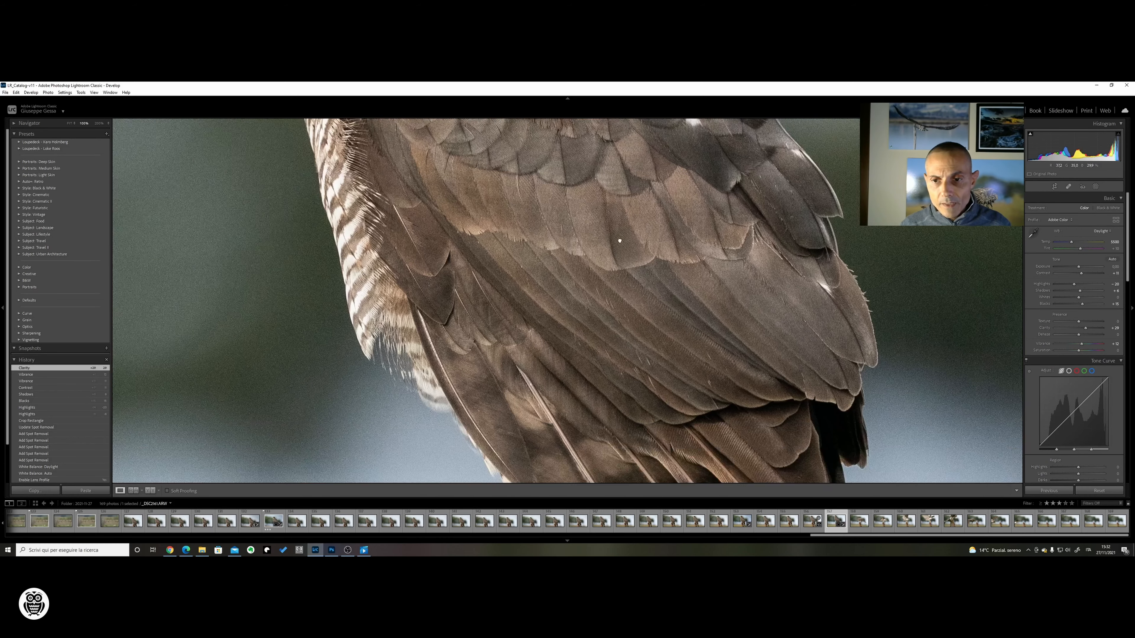
pyautogui.scroll(-5, 619, 241)
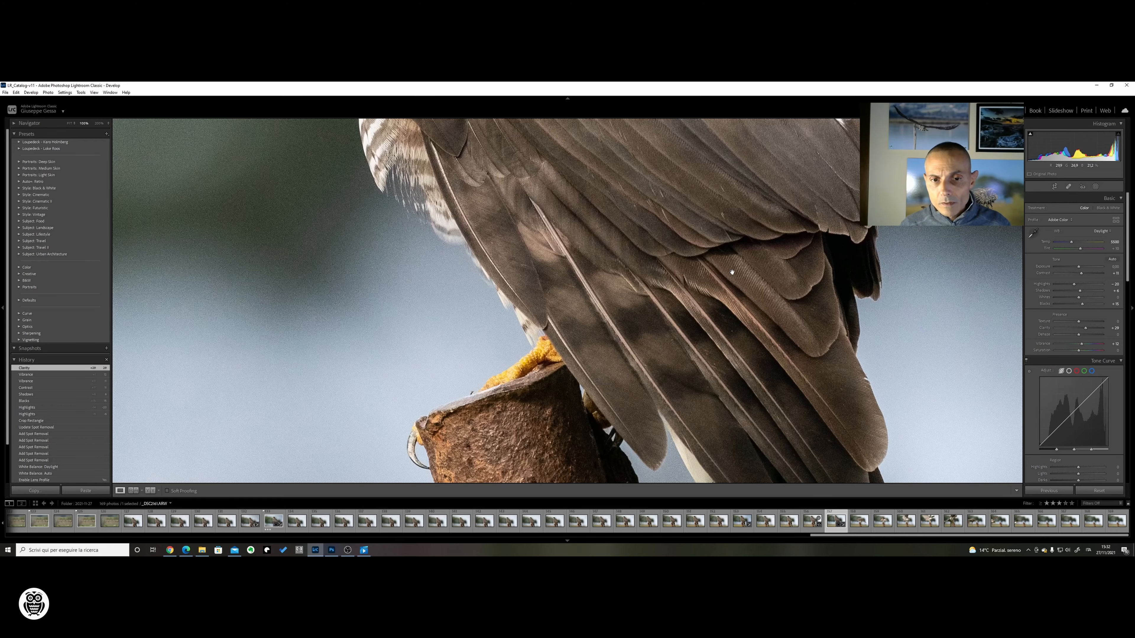
pyautogui.moveTo(553, 403); pyautogui.dragTo(593, 252)
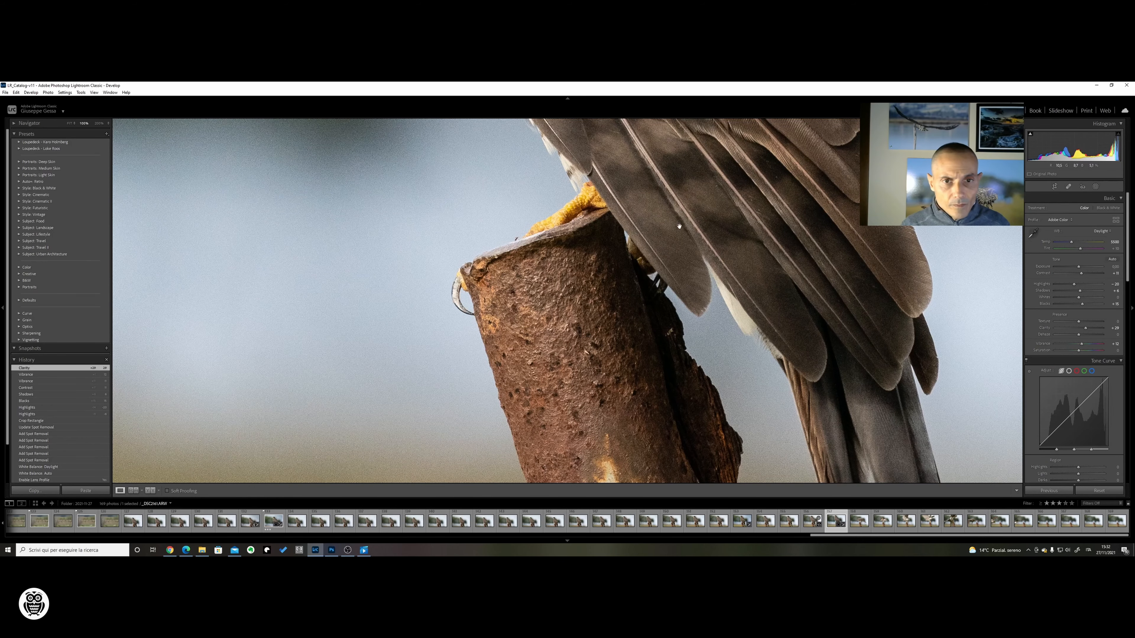
pyautogui.moveTo(582, 210); pyautogui.dragTo(658, 240)
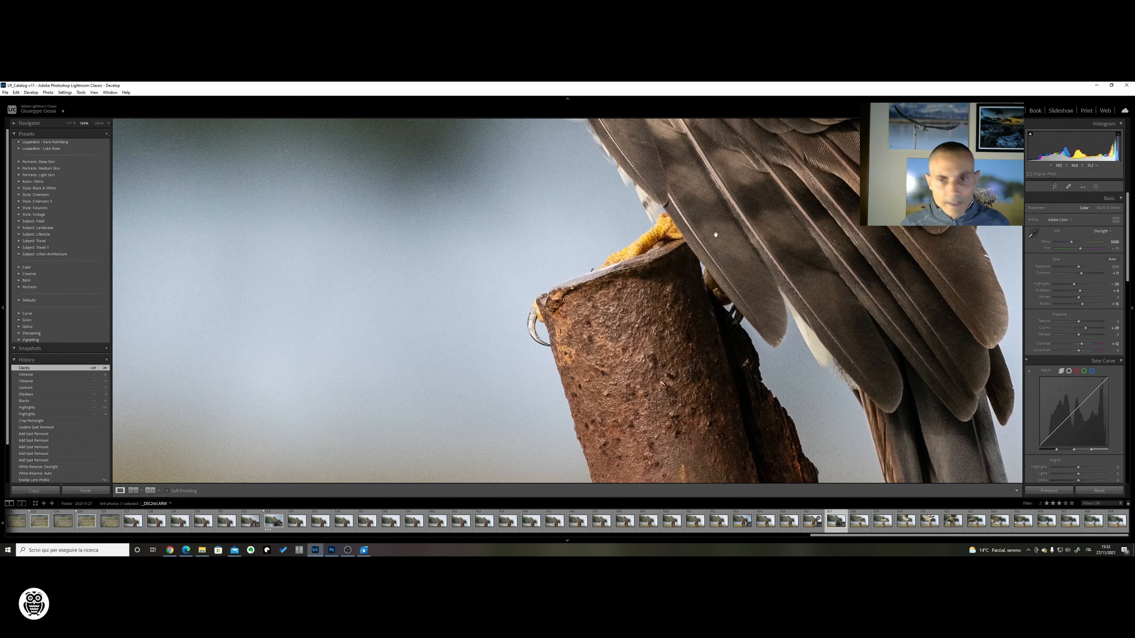
pyautogui.moveTo(764, 226); pyautogui.dragTo(553, 351)
pyautogui.click(659, 286)
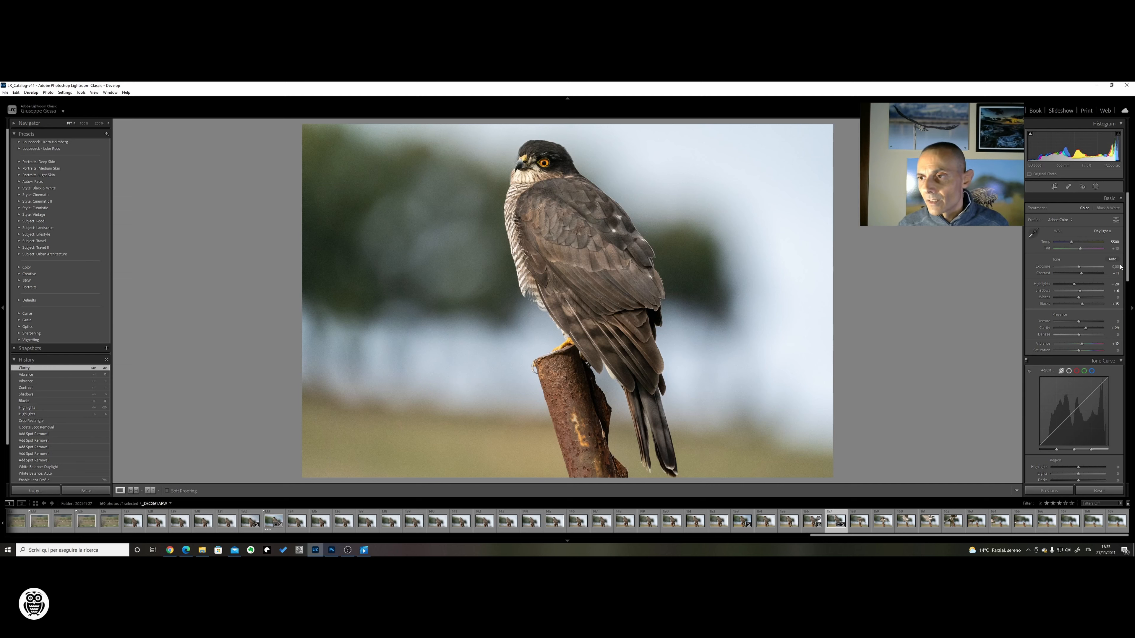
# - Raise the Luminance noise reduction to smooth the grain, and check the blurred background and feathers at 100% magnification
pyautogui.scroll(-5, 1073, 290)
pyautogui.scroll(5, 1074, 291)
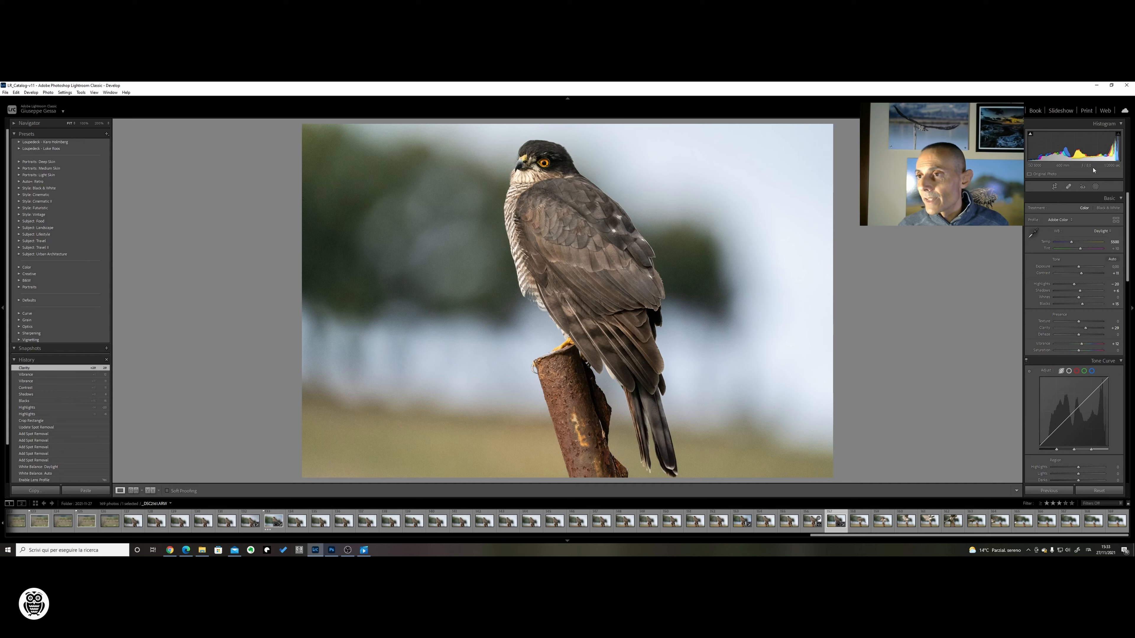
pyautogui.click(577, 247)
pyautogui.moveTo(287, 311); pyautogui.dragTo(550, 245)
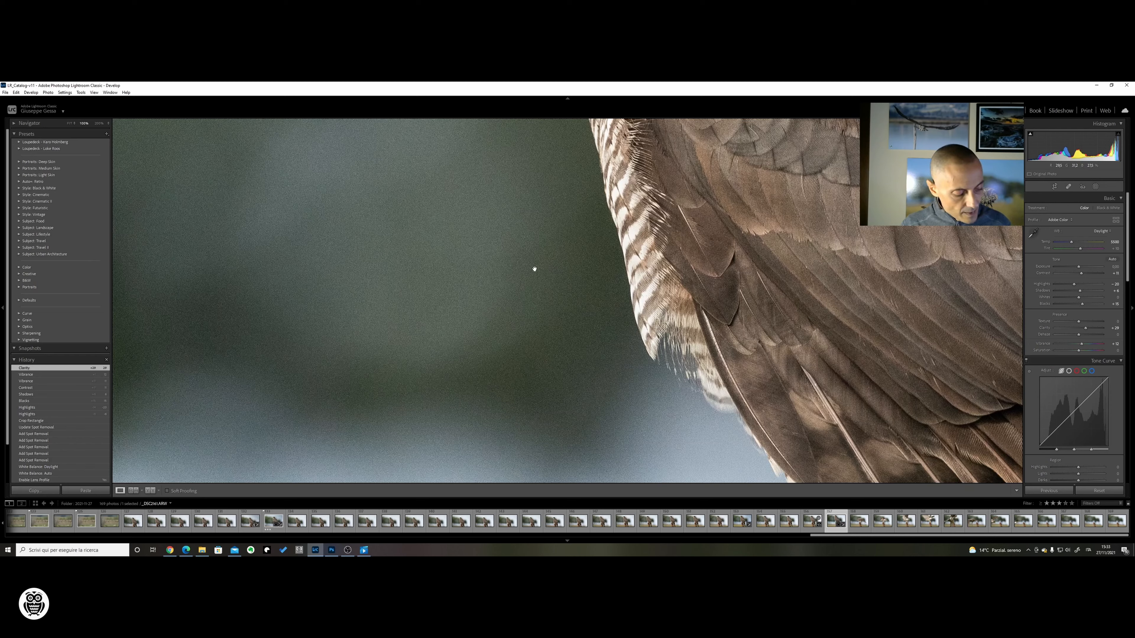
pyautogui.hotkey('ctrl', '5')
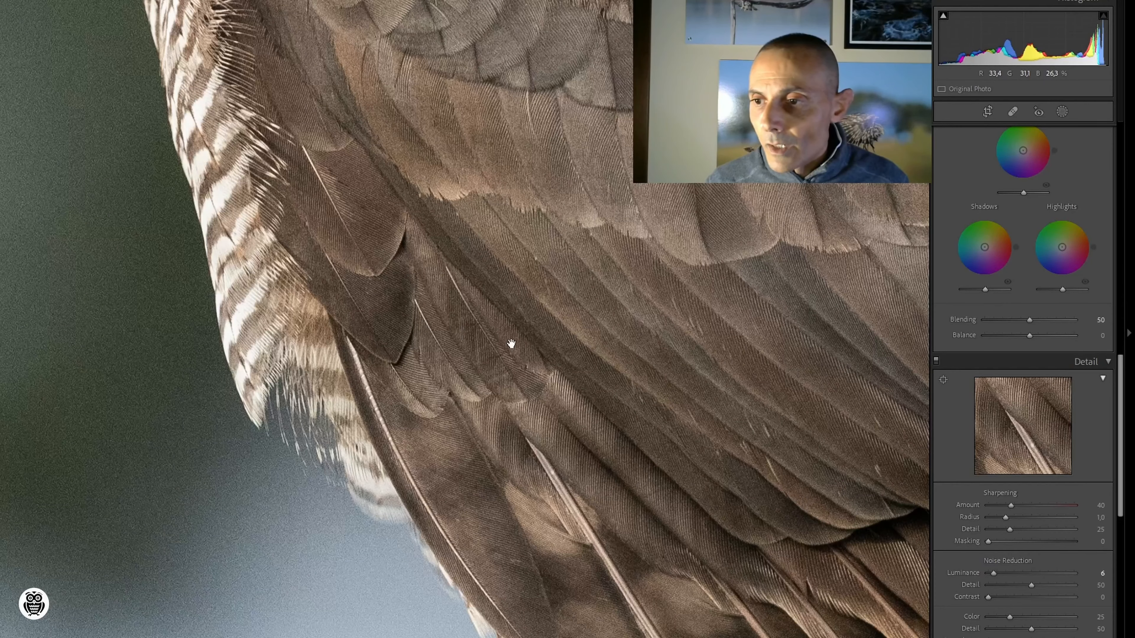
pyautogui.moveTo(970, 574); pyautogui.dragTo(977, 574)
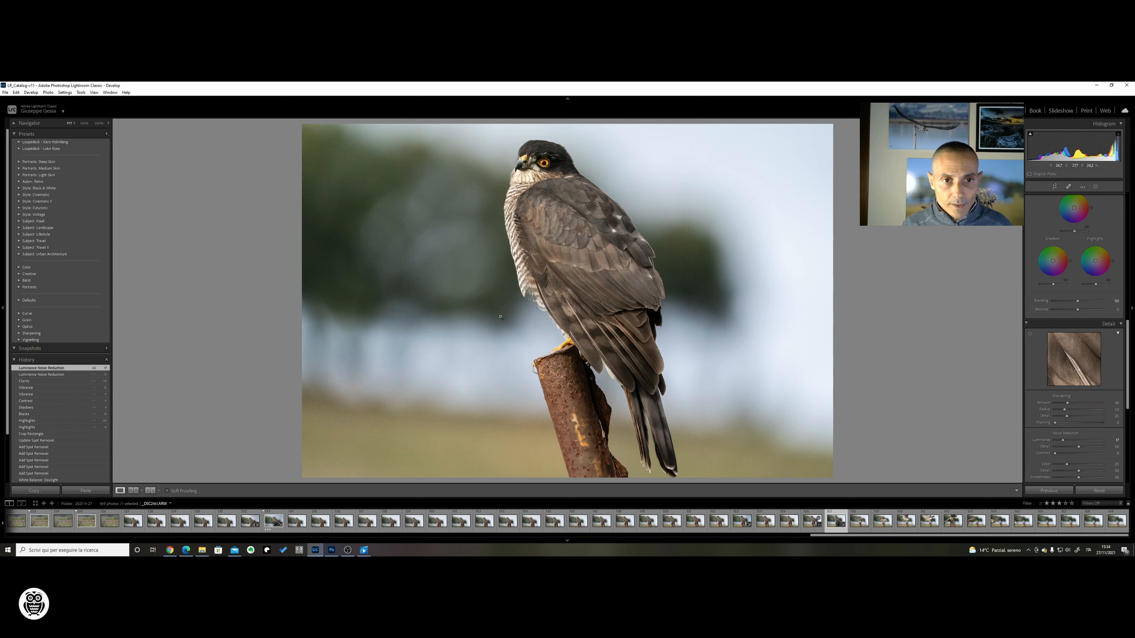
pyautogui.click(547, 293)
pyautogui.moveTo(407, 232); pyautogui.dragTo(548, 282)
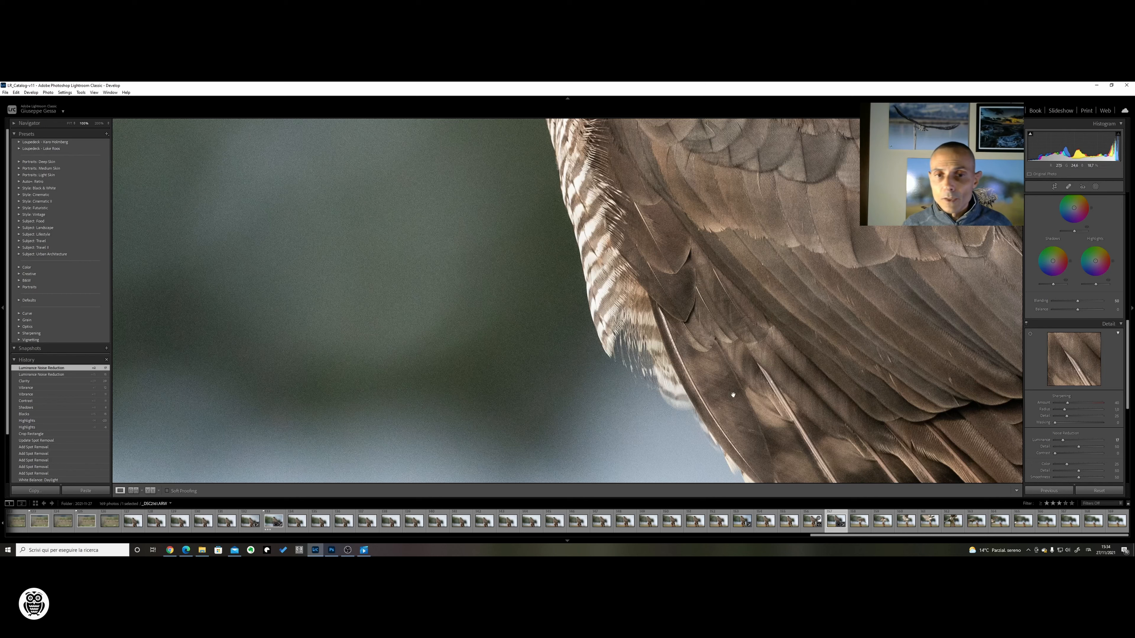
pyautogui.click(671, 294)
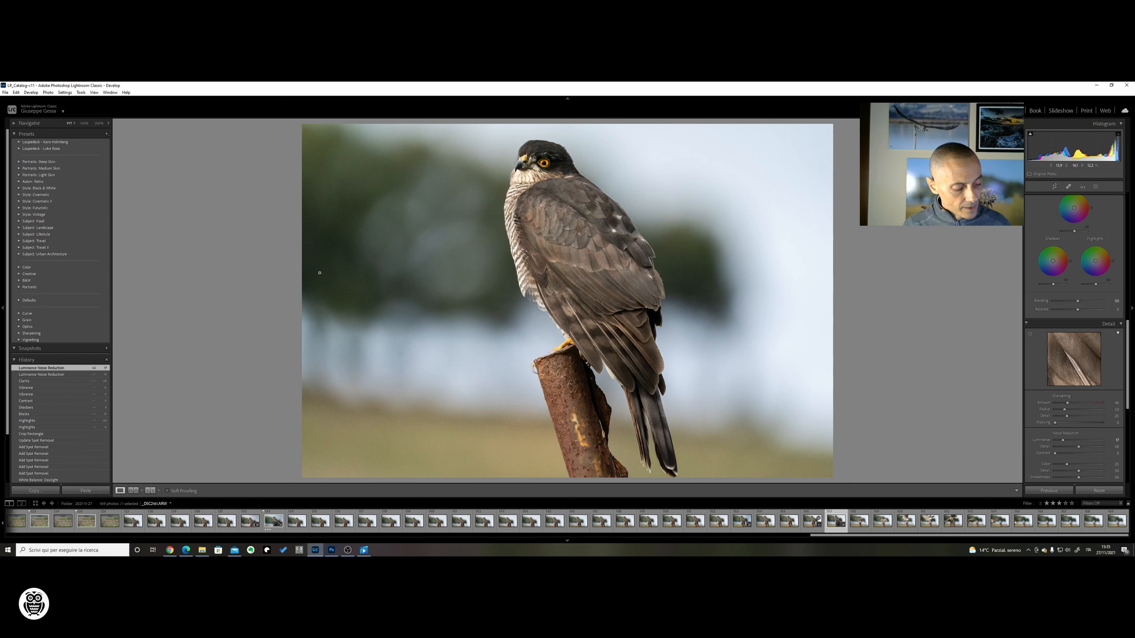
# - Add a linear gradient mask from the photo's upper-right corner towards the bird and lower its exposure to about -1.2
pyautogui.press('m')
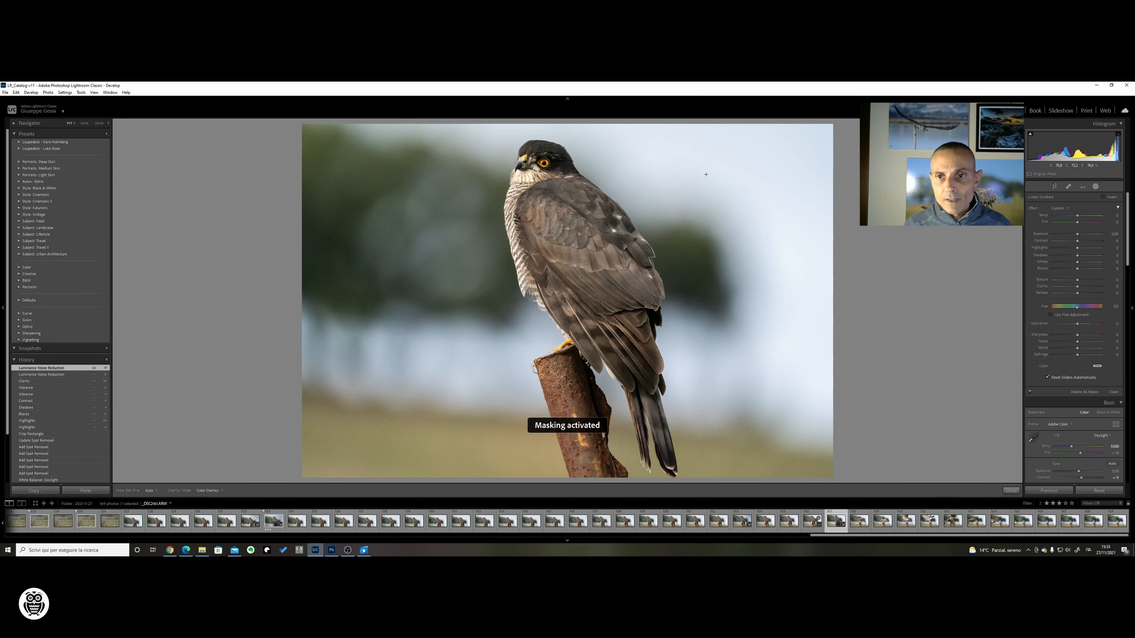
pyautogui.moveTo(812, 144); pyautogui.dragTo(564, 279)
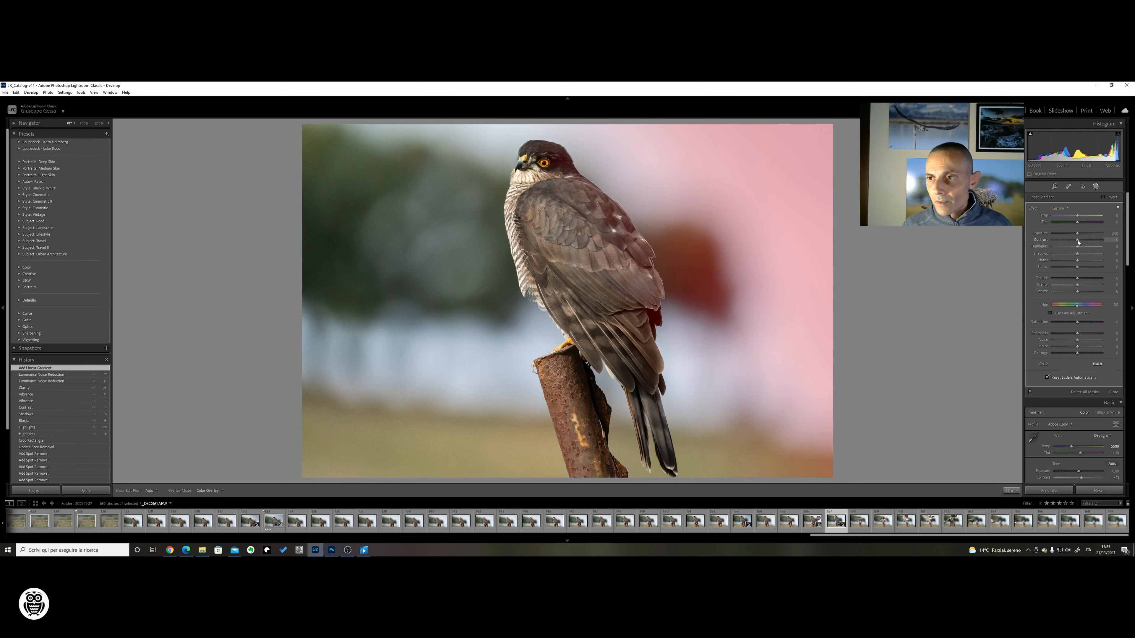
pyautogui.moveTo(1077, 234); pyautogui.dragTo(1073, 238)
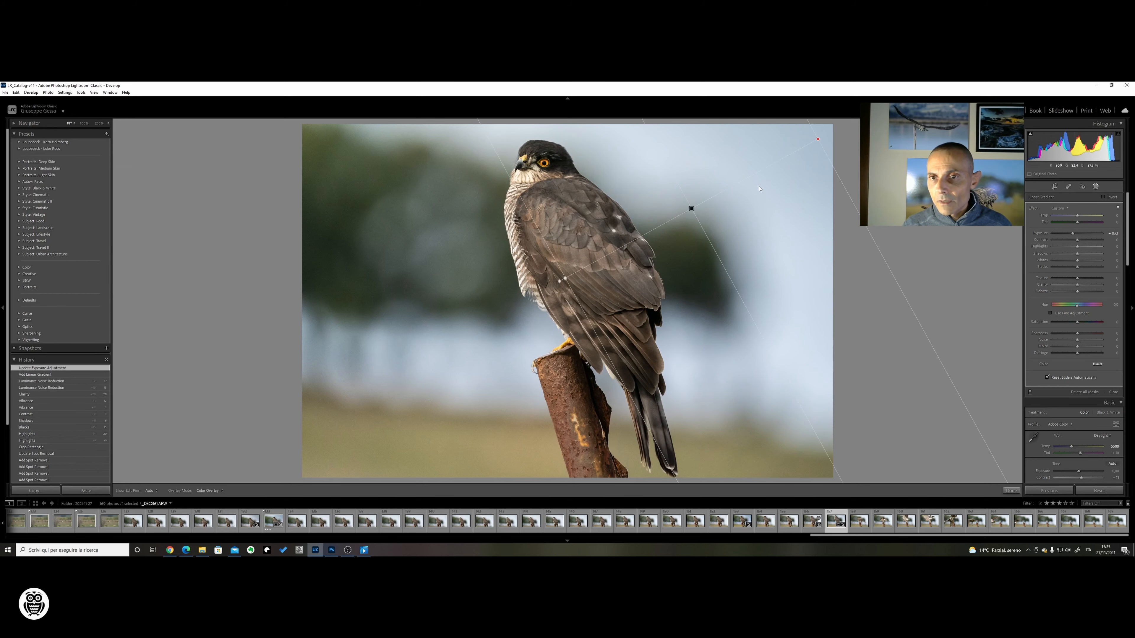
pyautogui.moveTo(691, 210); pyautogui.dragTo(671, 224)
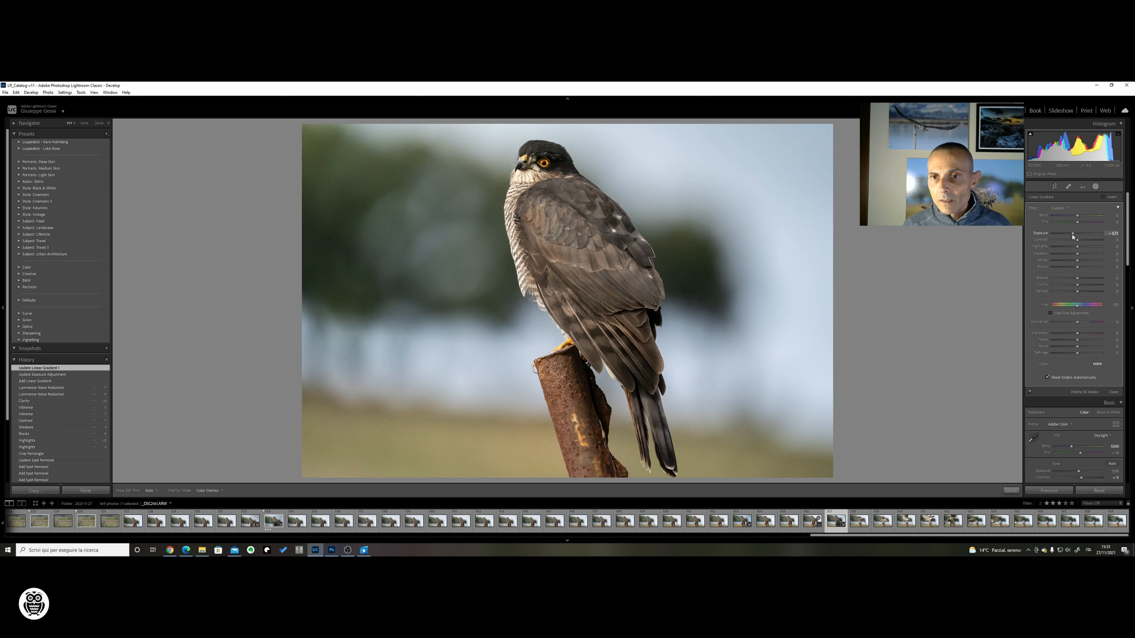
pyautogui.moveTo(1072, 237); pyautogui.dragTo(1069, 237)
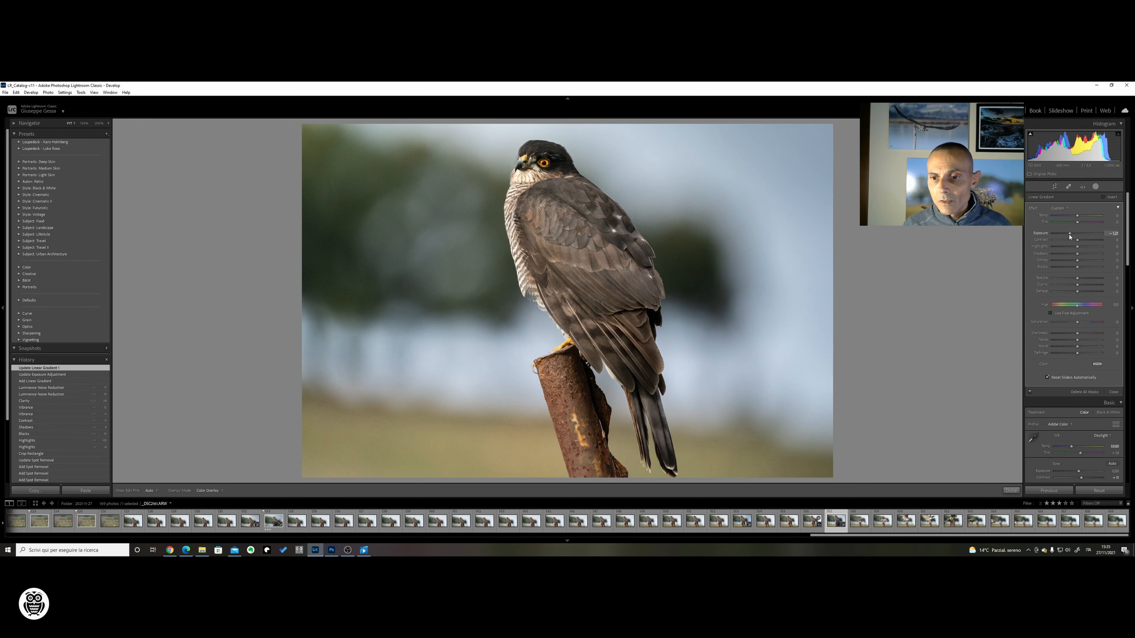
pyautogui.click(970, 264)
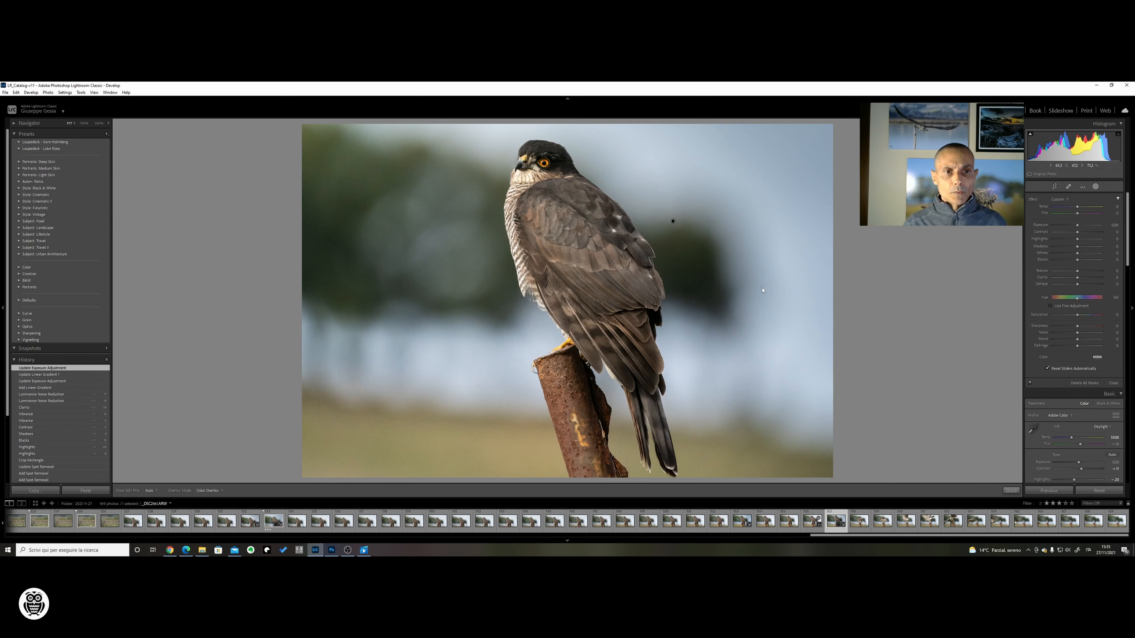
pyautogui.press('d')
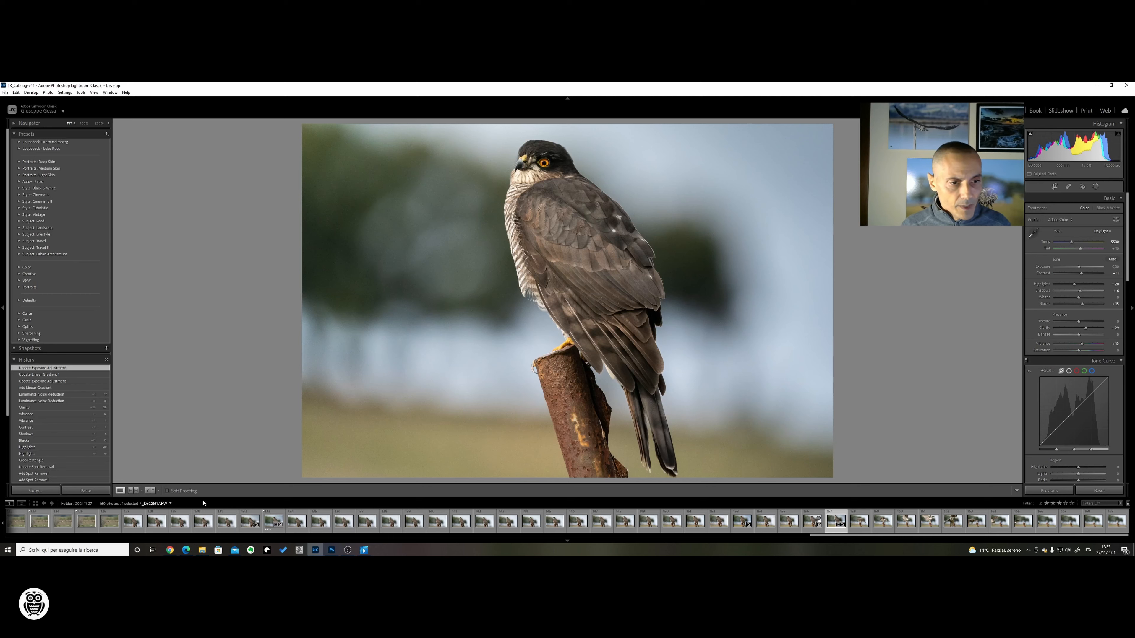
# - Add a linear gradient mask from the photo's lower-left corner towards the bird, slightly lowering its exposure and raising Dehaze
pyautogui.hotkey('shift', 'w')
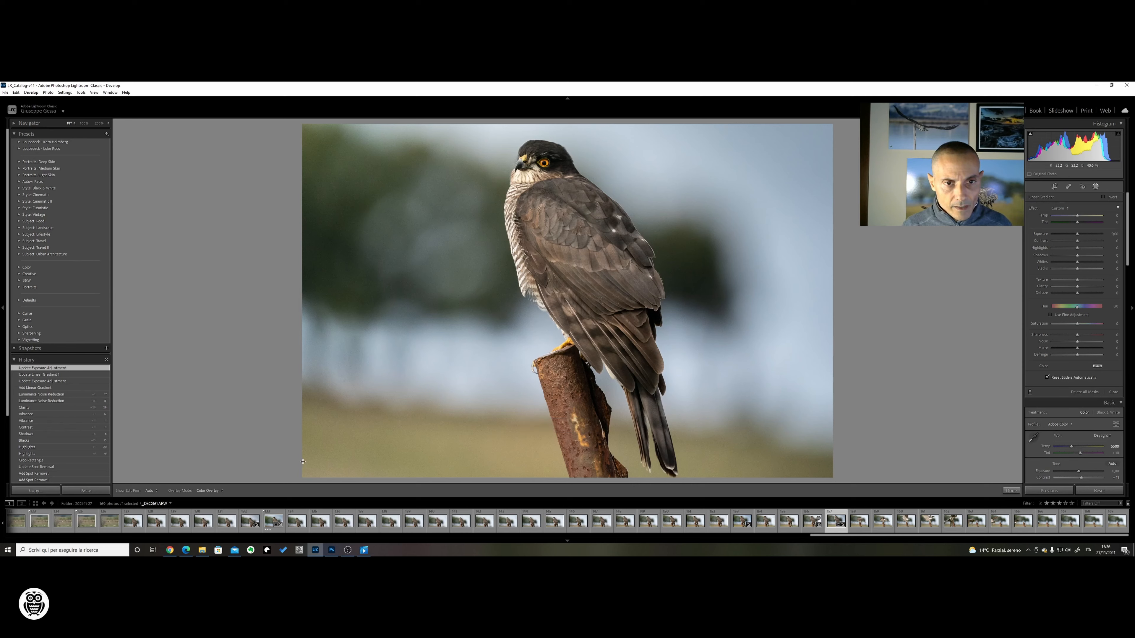
pyautogui.moveTo(306, 463); pyautogui.dragTo(554, 364)
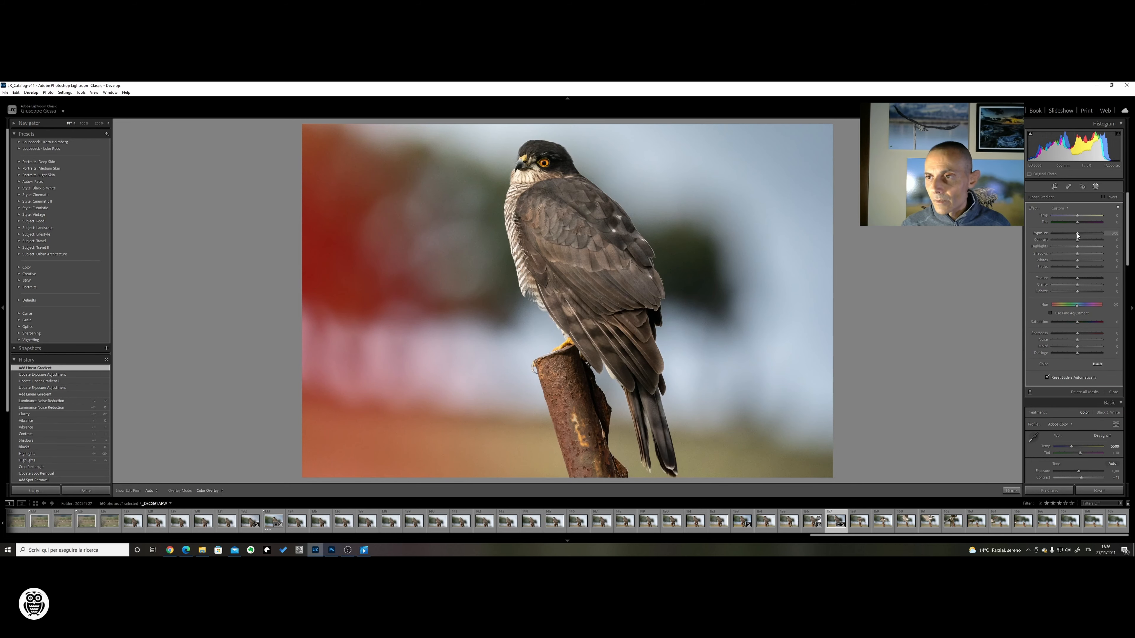
pyautogui.moveTo(1077, 235); pyautogui.dragTo(1075, 235)
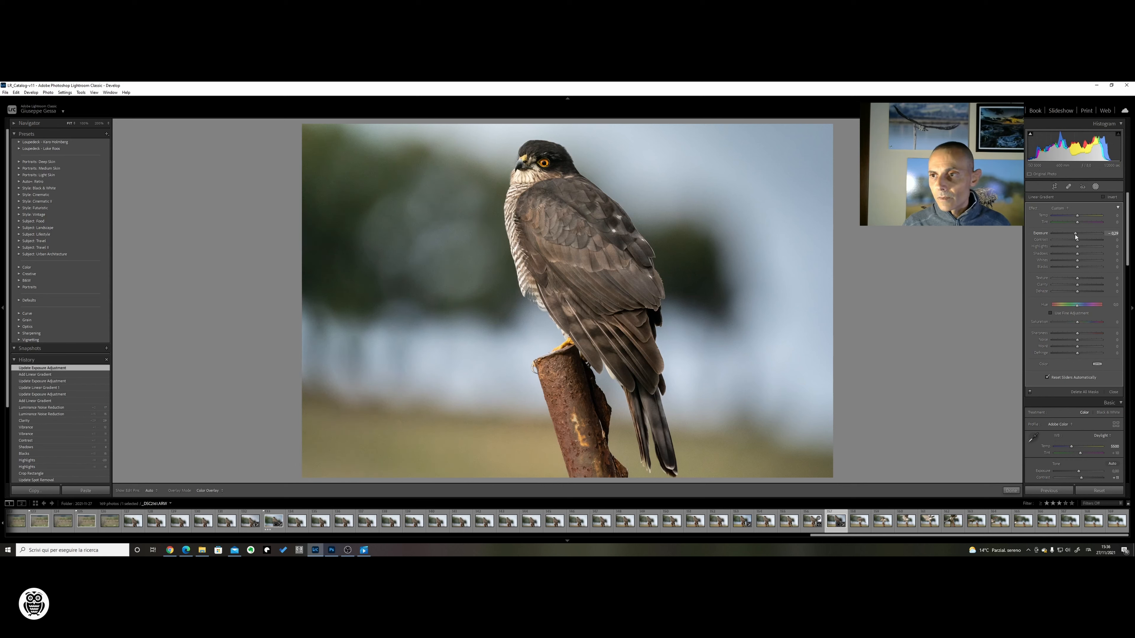
pyautogui.moveTo(1075, 234); pyautogui.dragTo(1074, 234)
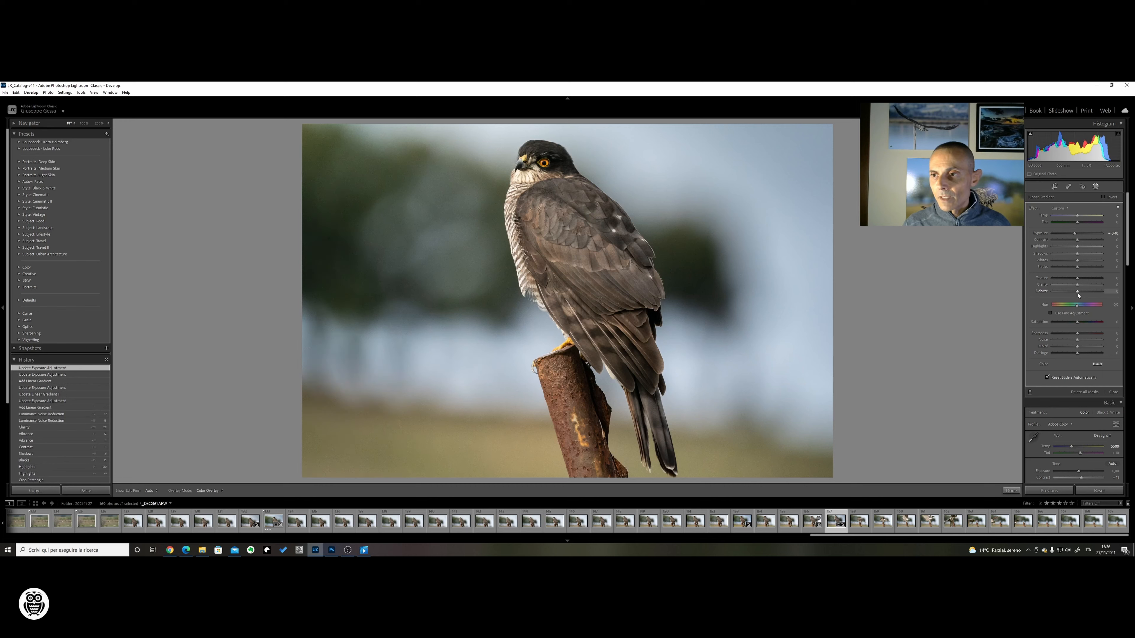
pyautogui.moveTo(1077, 294); pyautogui.dragTo(1077, 295)
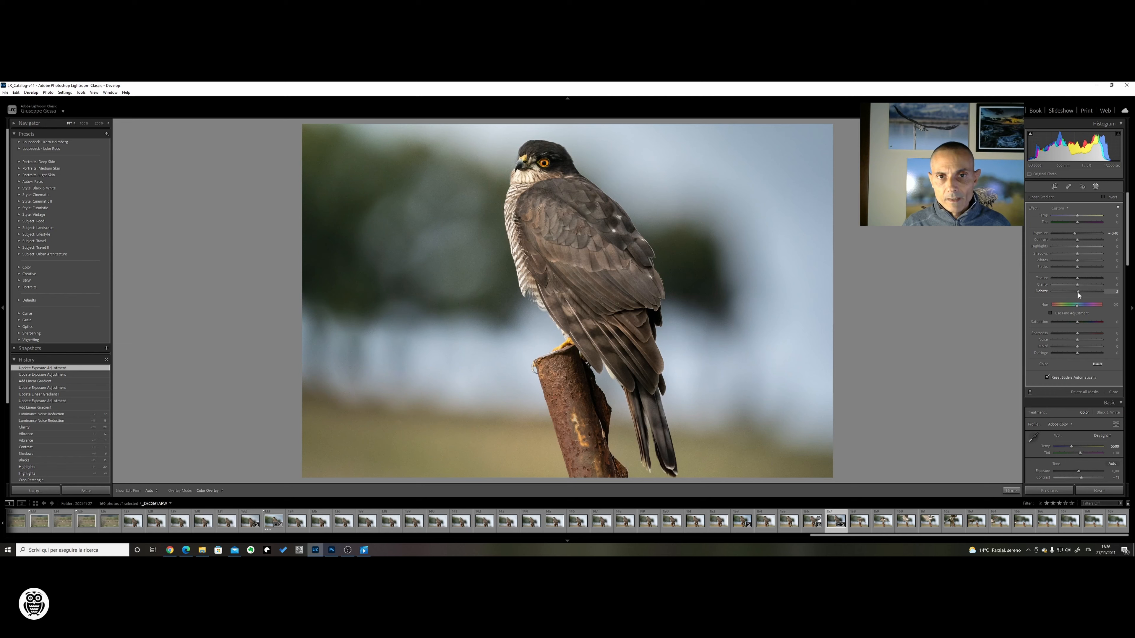
pyautogui.press('d')
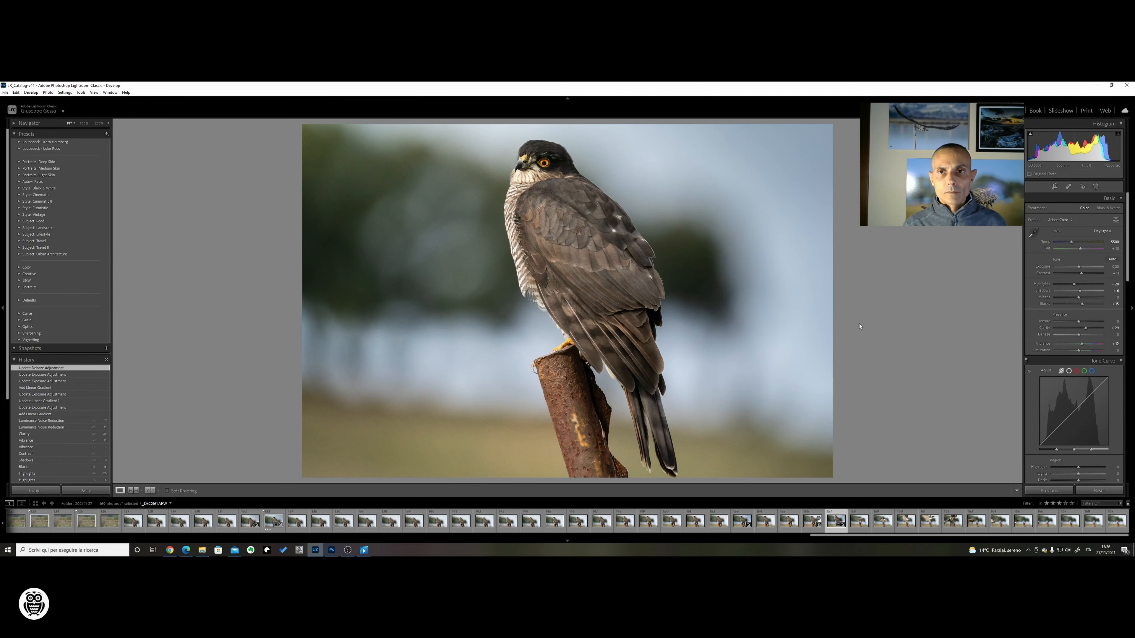
# - Start another linear gradient mask on the photo
pyautogui.press('m')
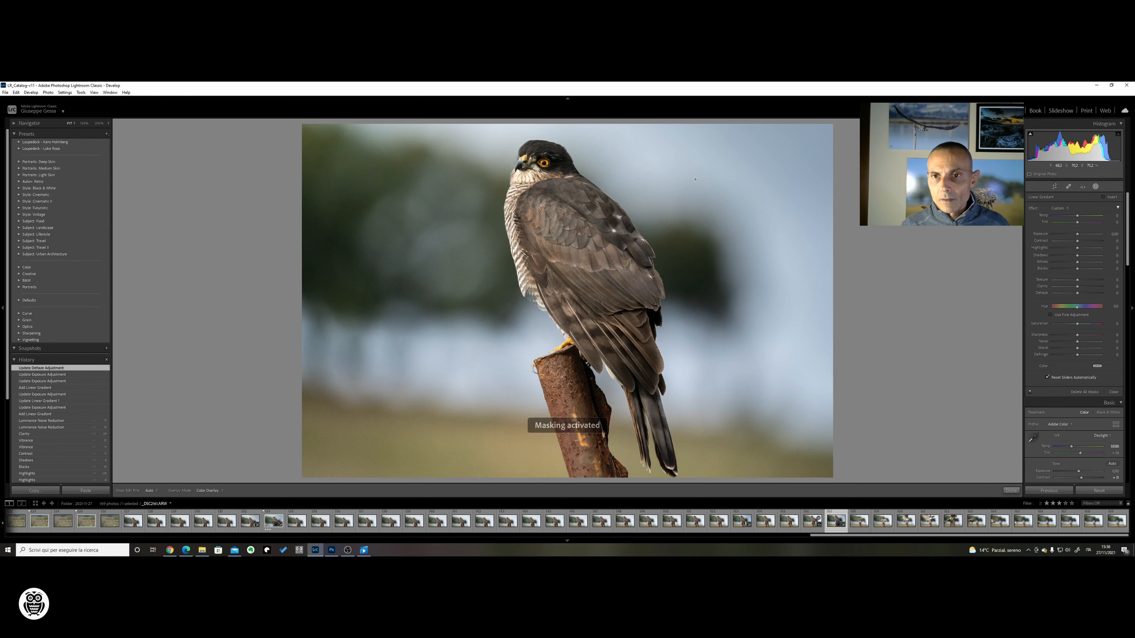
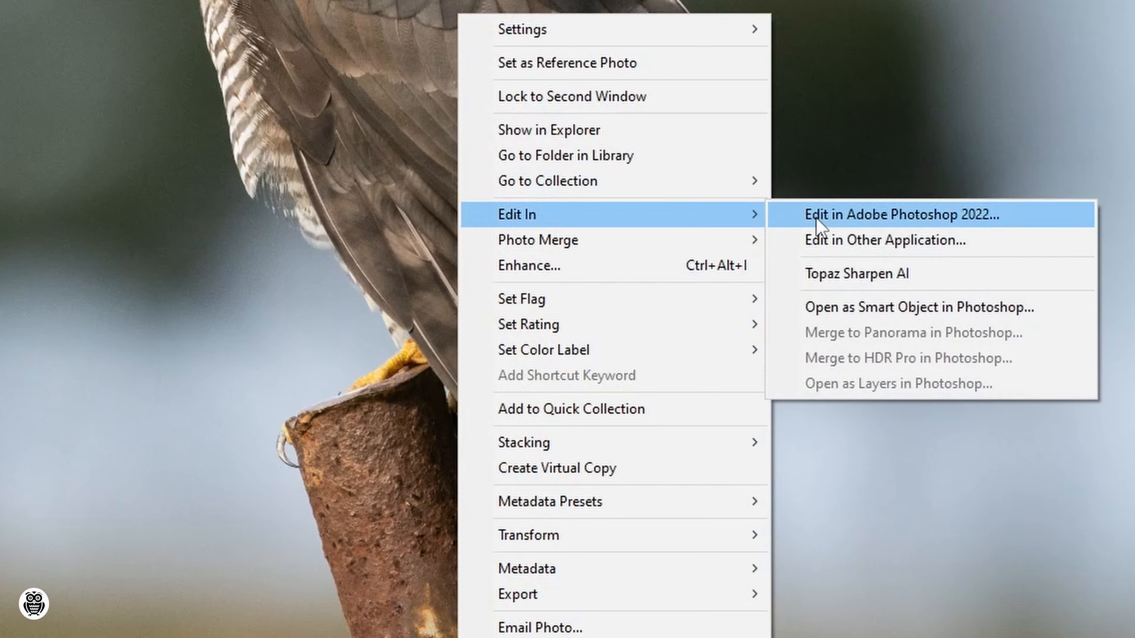
# - Open _DSC2161.ARW in Adobe Photoshop 2022, using the embedded ProPhoto RGB profile instead of the working space
pyautogui.click(816, 216)
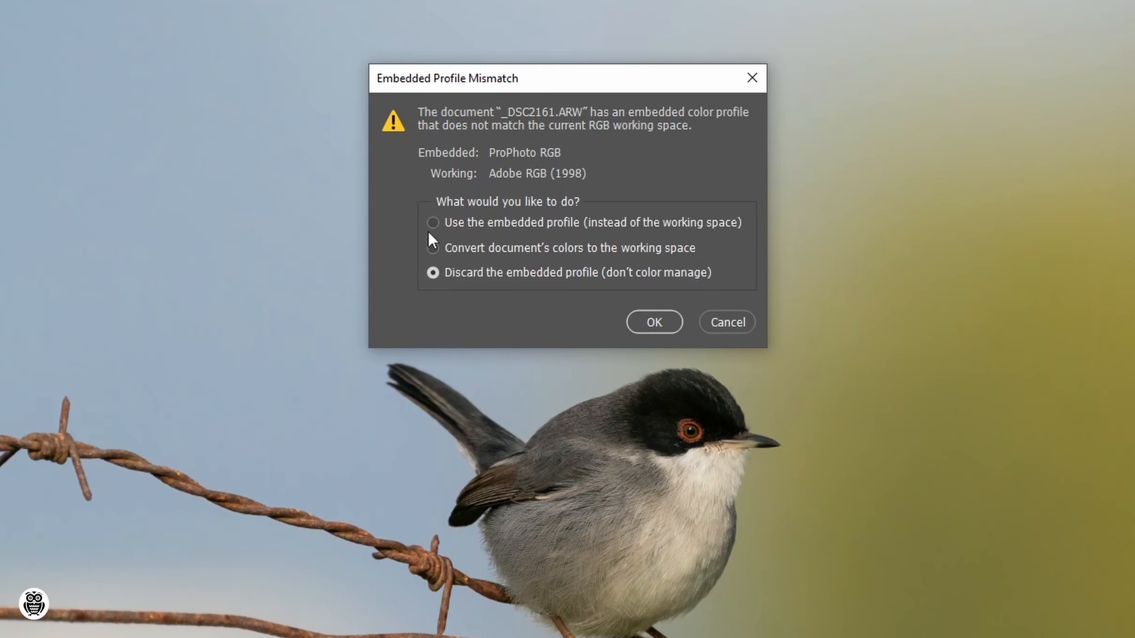
pyautogui.click(432, 223)
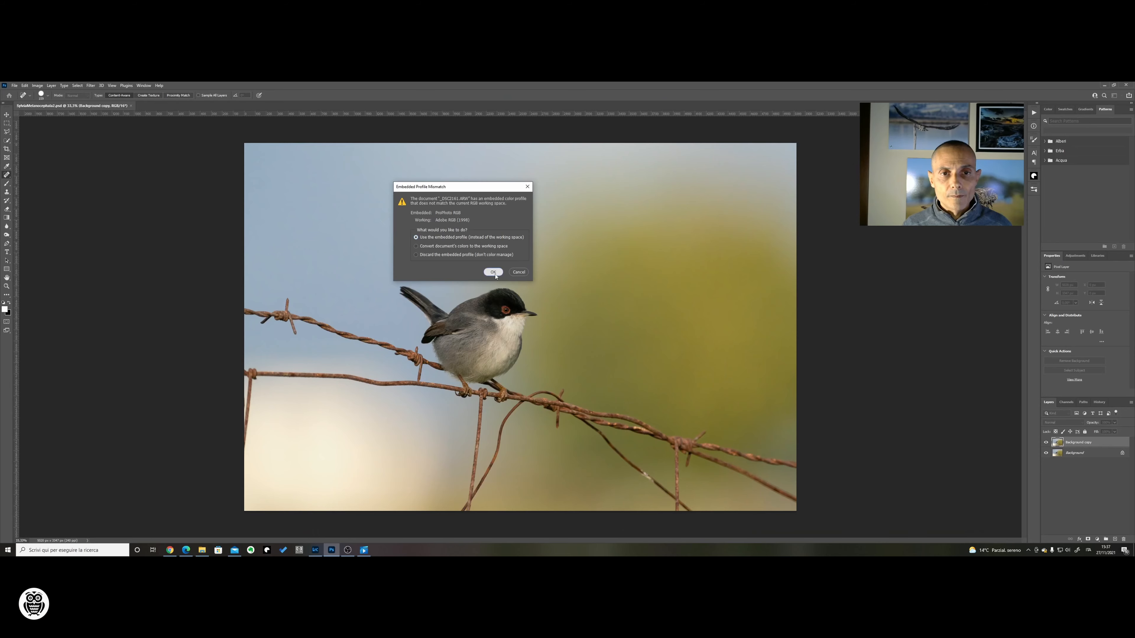
pyautogui.click(493, 272)
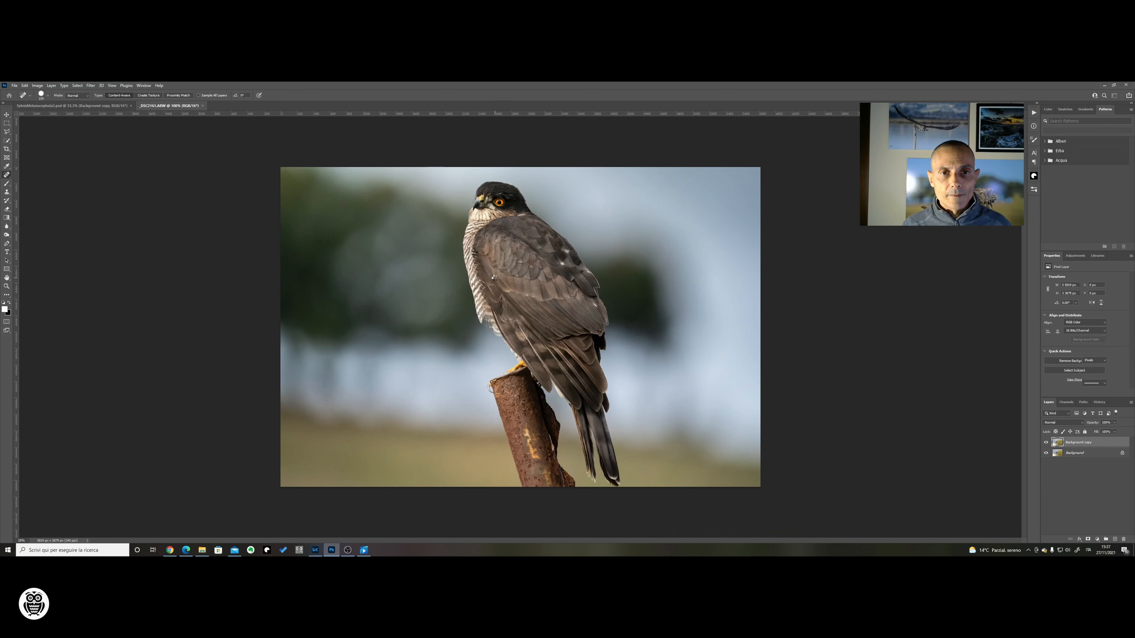
# - After a look at the open document of the small bird on barbed wire, duplicate the hawk photo's Background layer
pyautogui.click(100, 106)
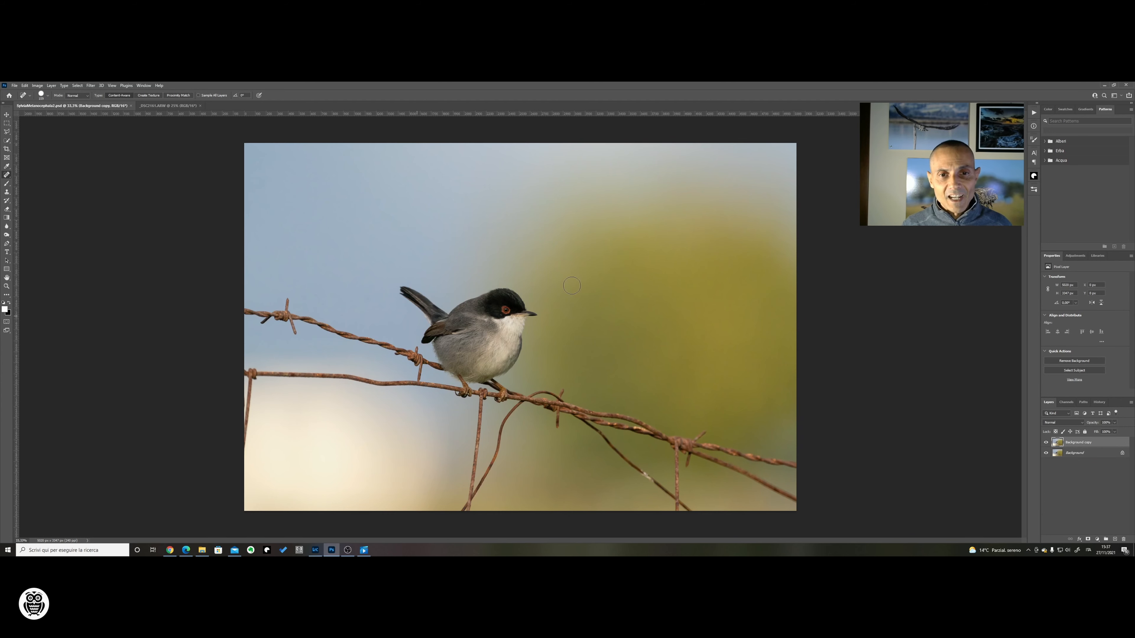
pyautogui.click(167, 105)
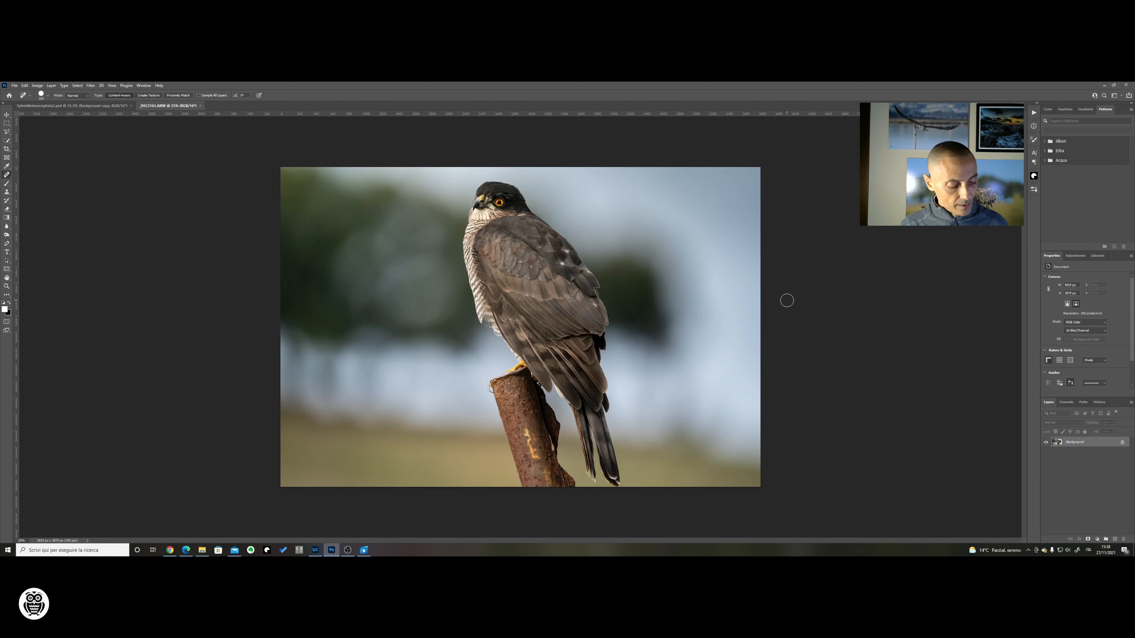
pyautogui.hotkey('ctrl', '0')
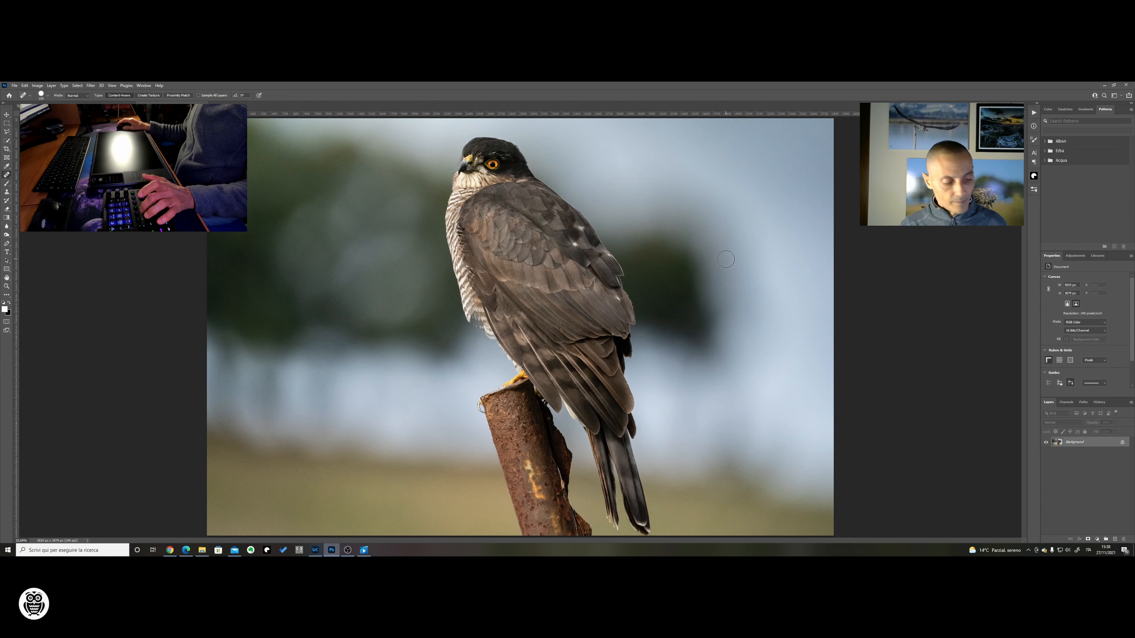
pyautogui.hotkey('ctrl', 'j')
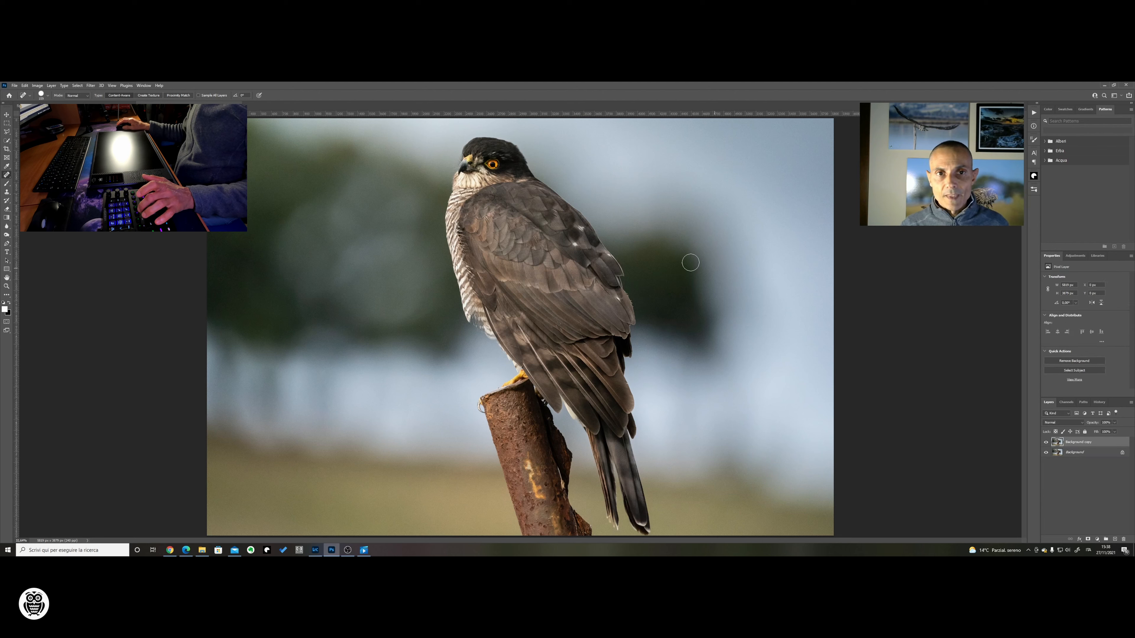
pyautogui.click(1085, 453)
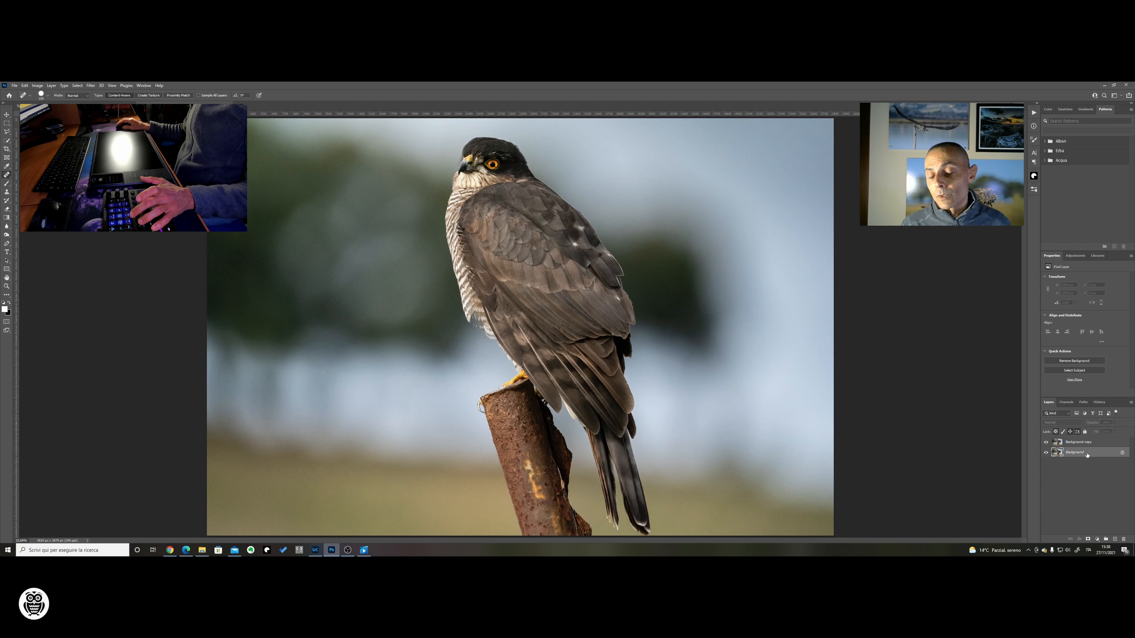
pyautogui.click(1088, 444)
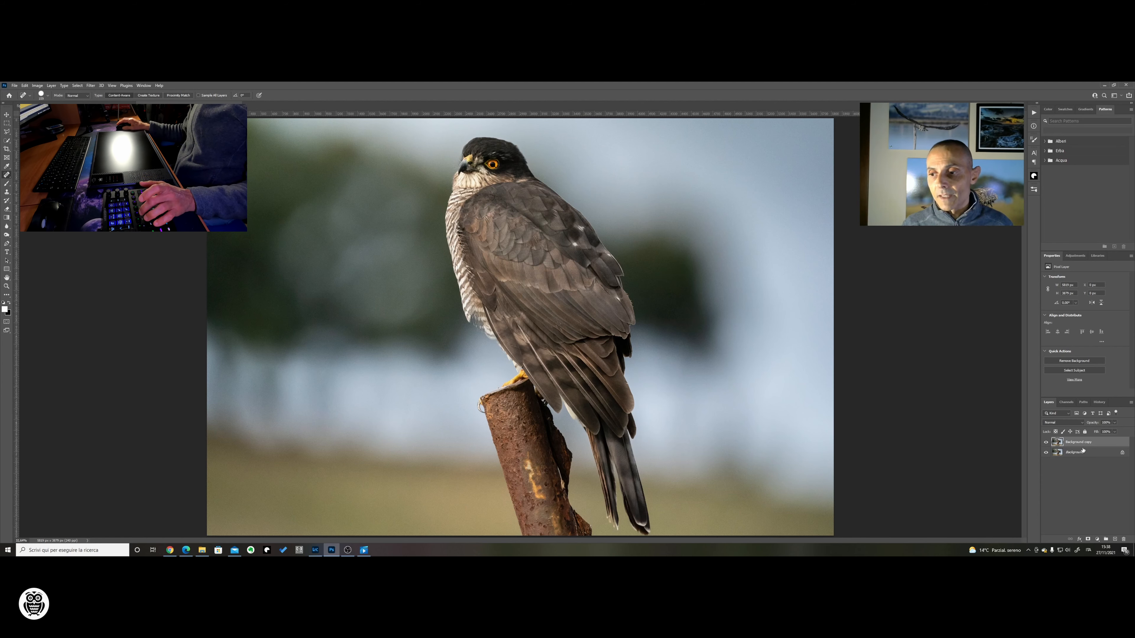
pyautogui.click(1099, 402)
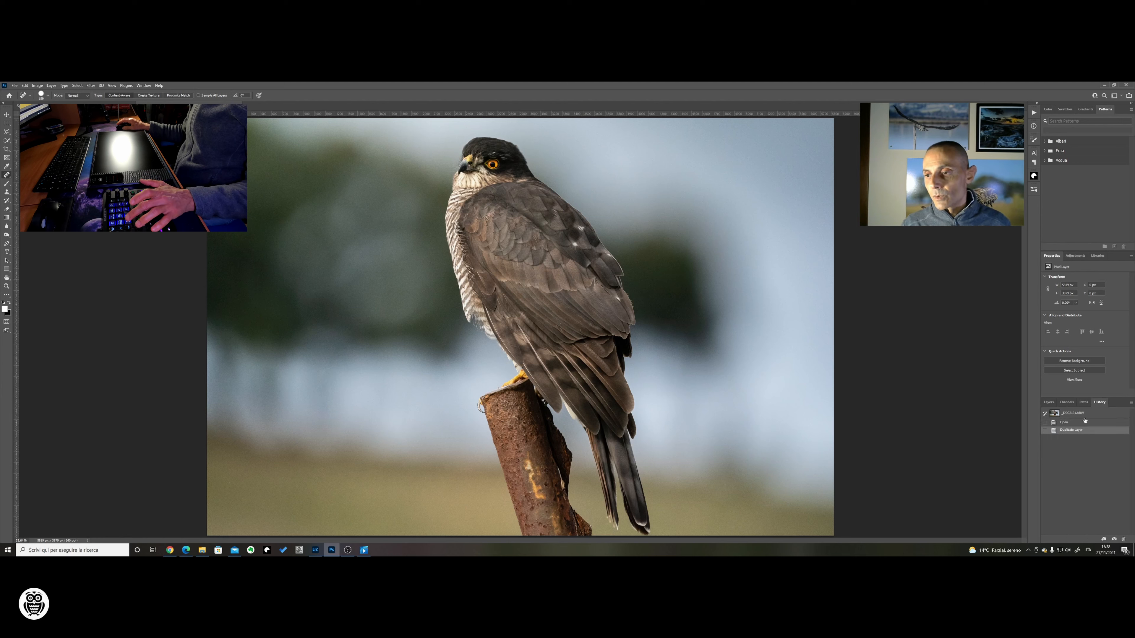
pyautogui.click(1046, 401)
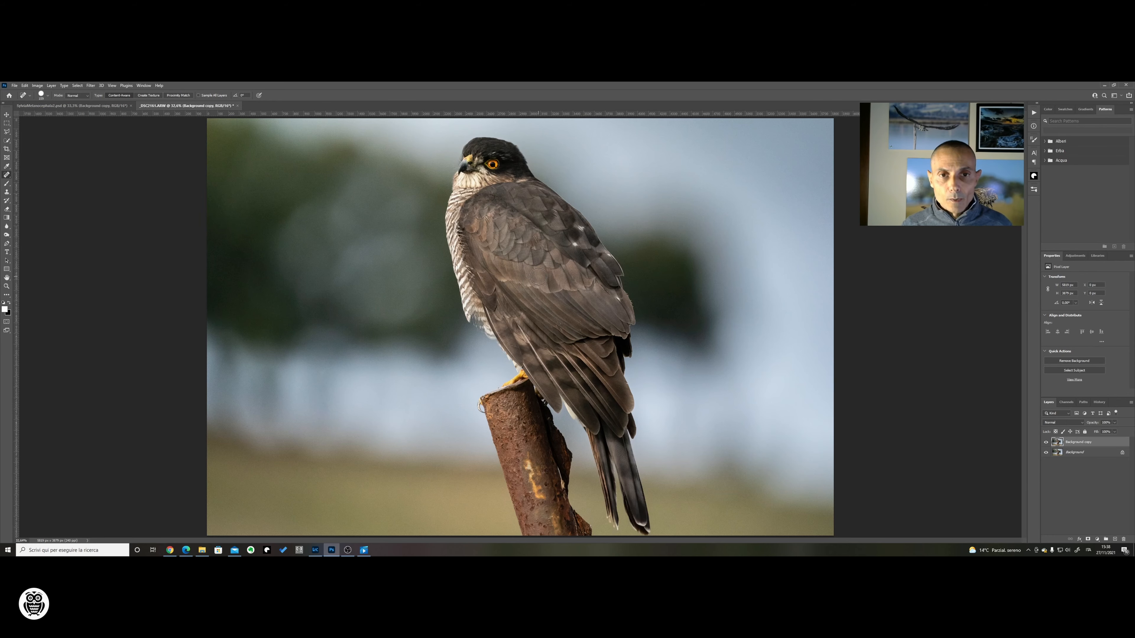
# - Open the Background copy layer in the Topaz Sharpen AI filter
pyautogui.scroll(4, 538, 291)
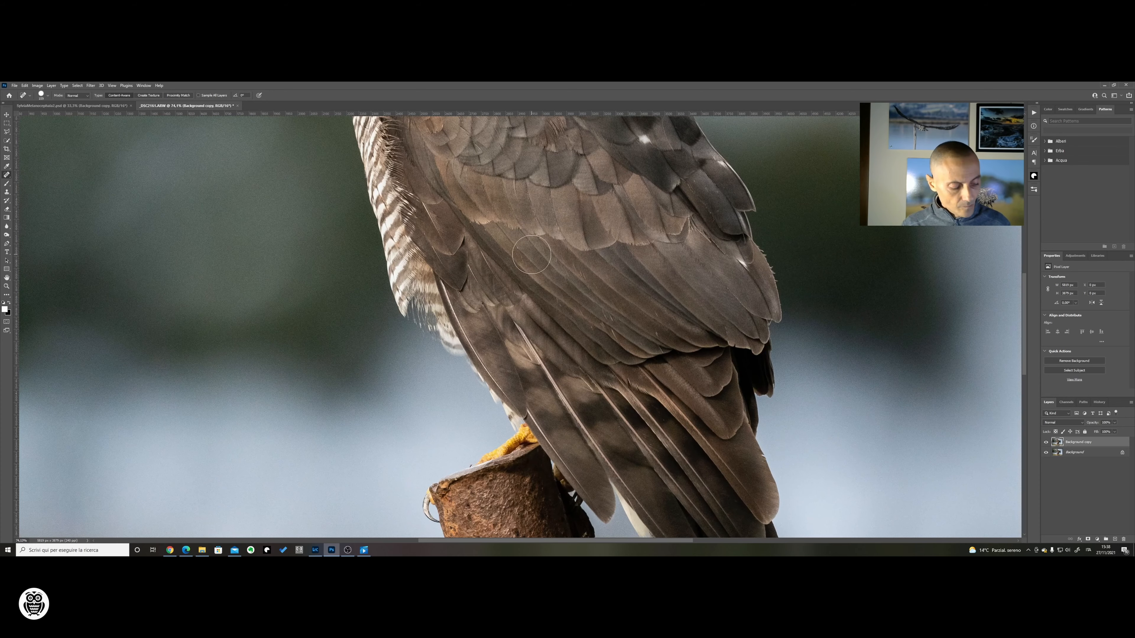
pyautogui.scroll(8, 532, 254)
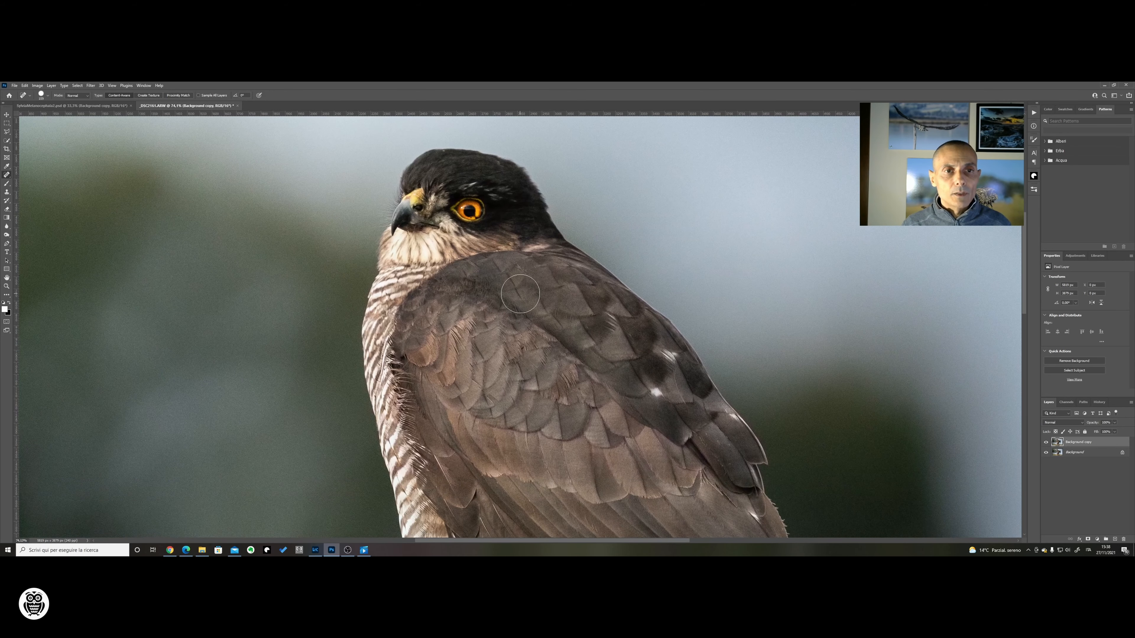
pyautogui.click(91, 85)
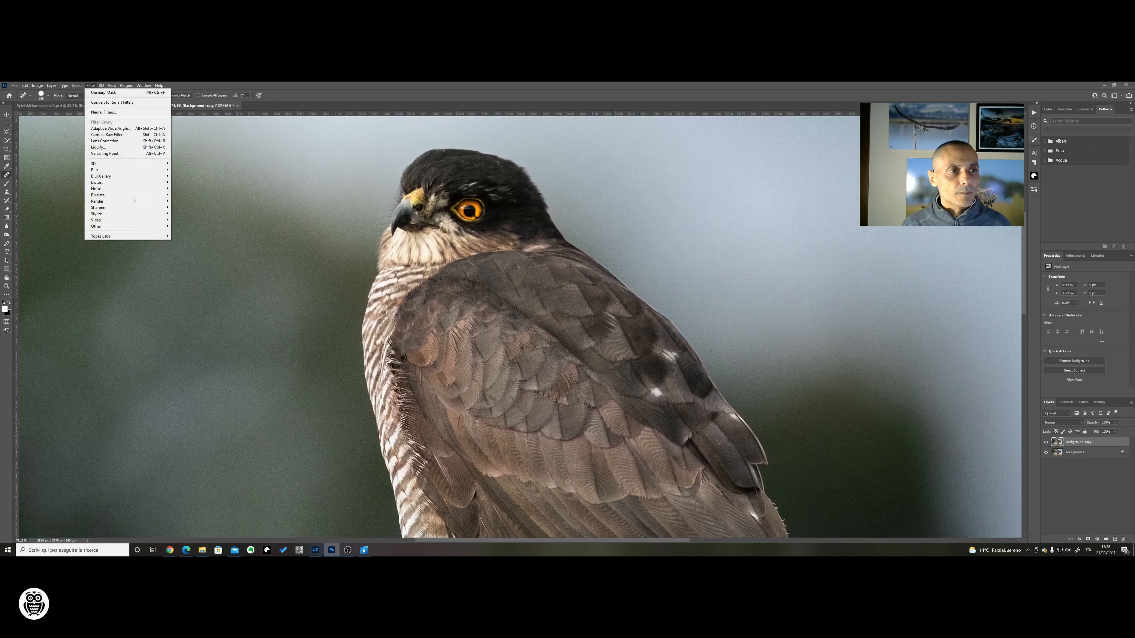
pyautogui.click(179, 236)
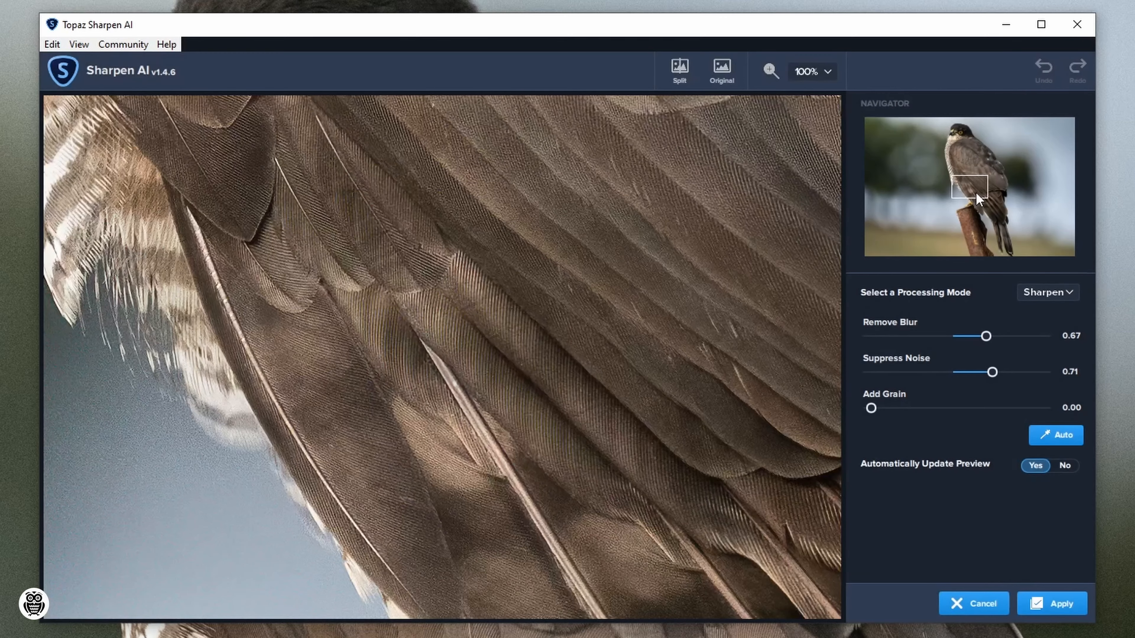
# - Set Suppress Noise to 0.75, comparing the original and sharpened versions of the hawk's head in split view
pyautogui.moveTo(956, 181); pyautogui.dragTo(947, 135)
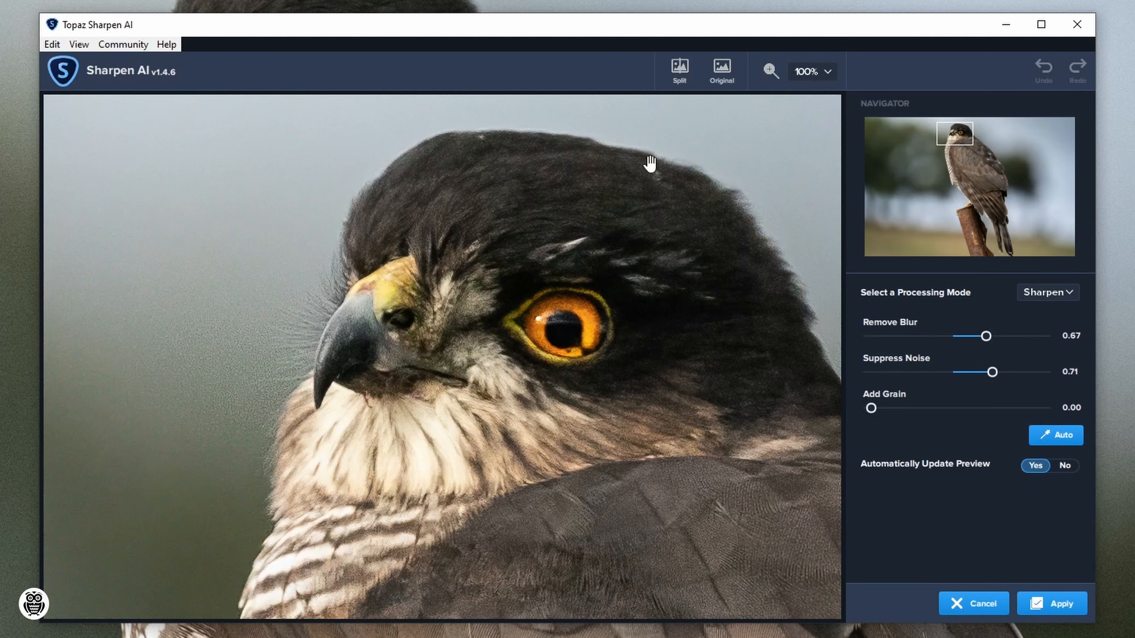
pyautogui.click(678, 83)
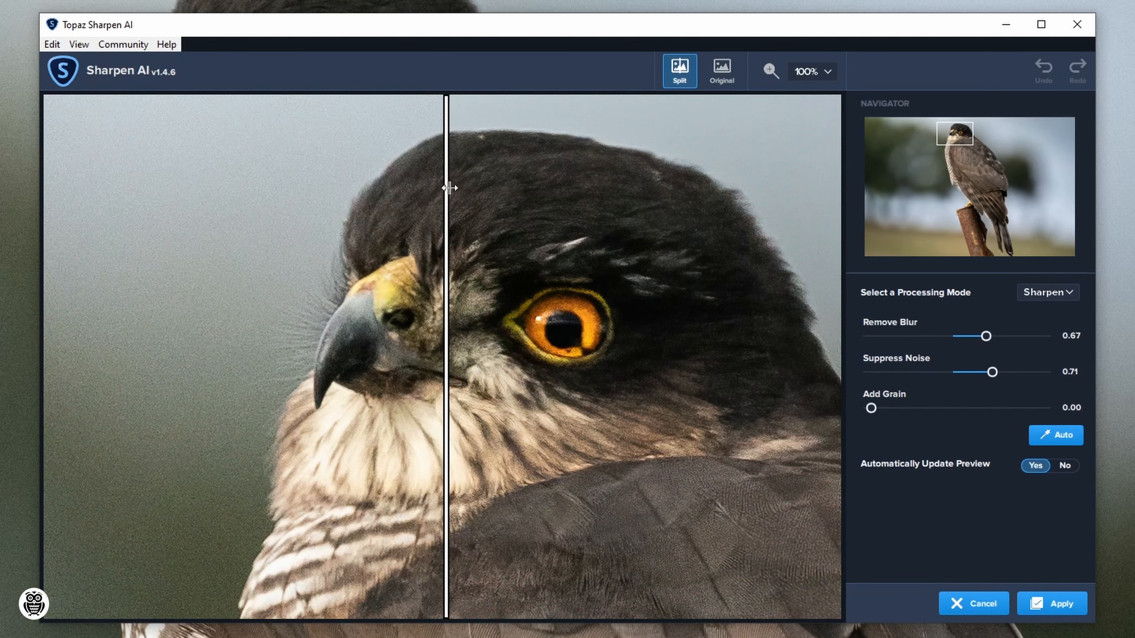
pyautogui.moveTo(449, 188); pyautogui.dragTo(200, 304)
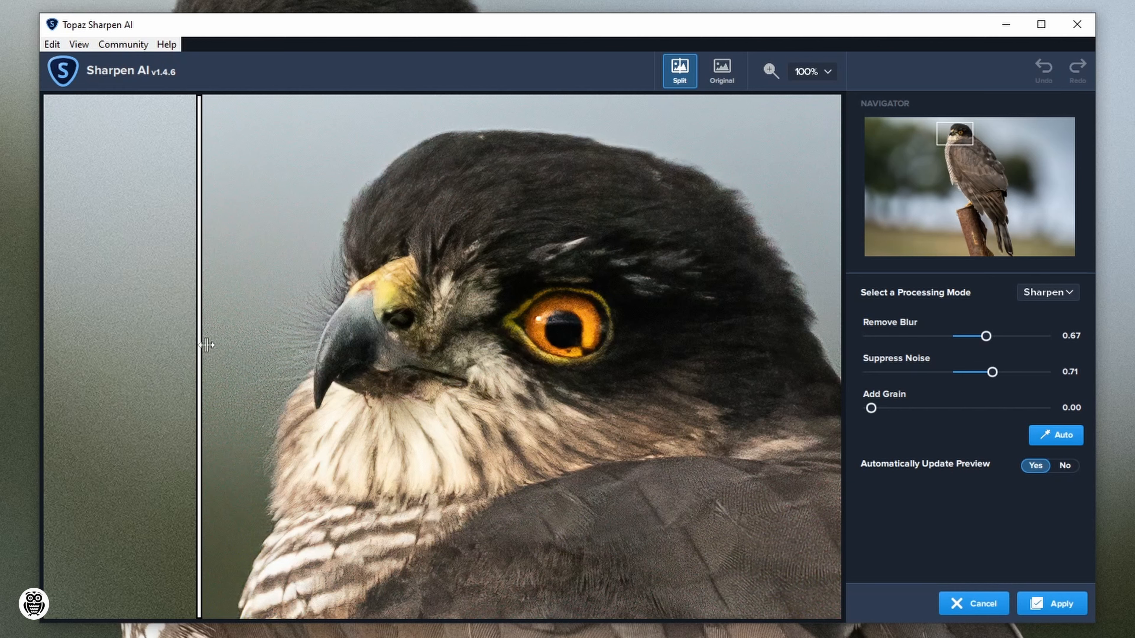
pyautogui.moveTo(203, 345); pyautogui.dragTo(125, 353)
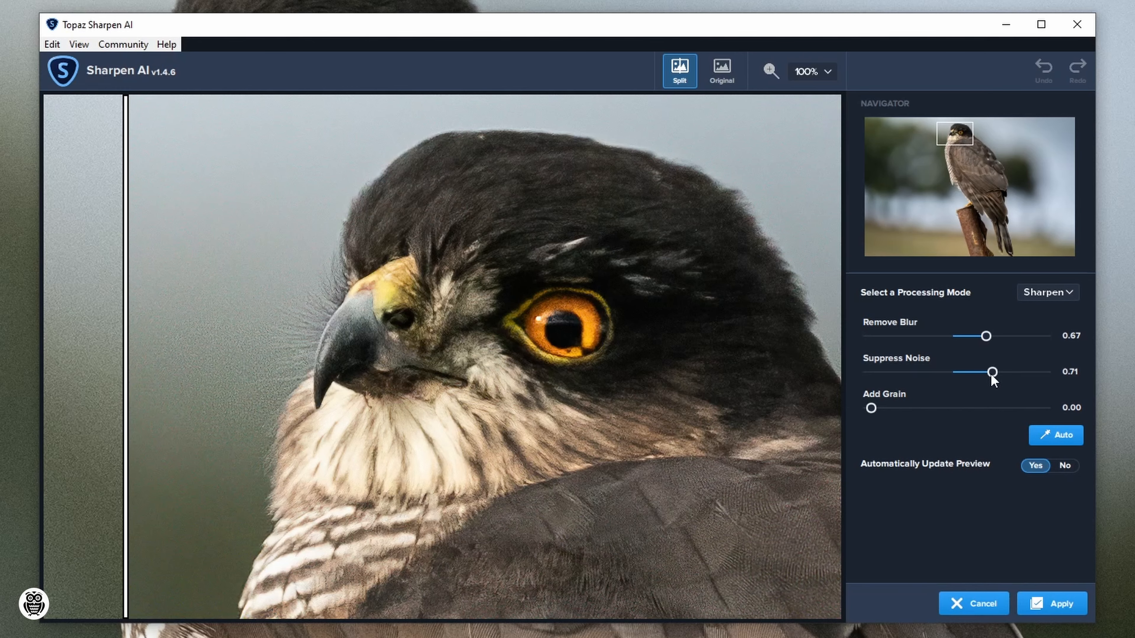
pyautogui.moveTo(991, 375); pyautogui.dragTo(999, 375)
pyautogui.moveTo(340, 365); pyautogui.dragTo(324, 325)
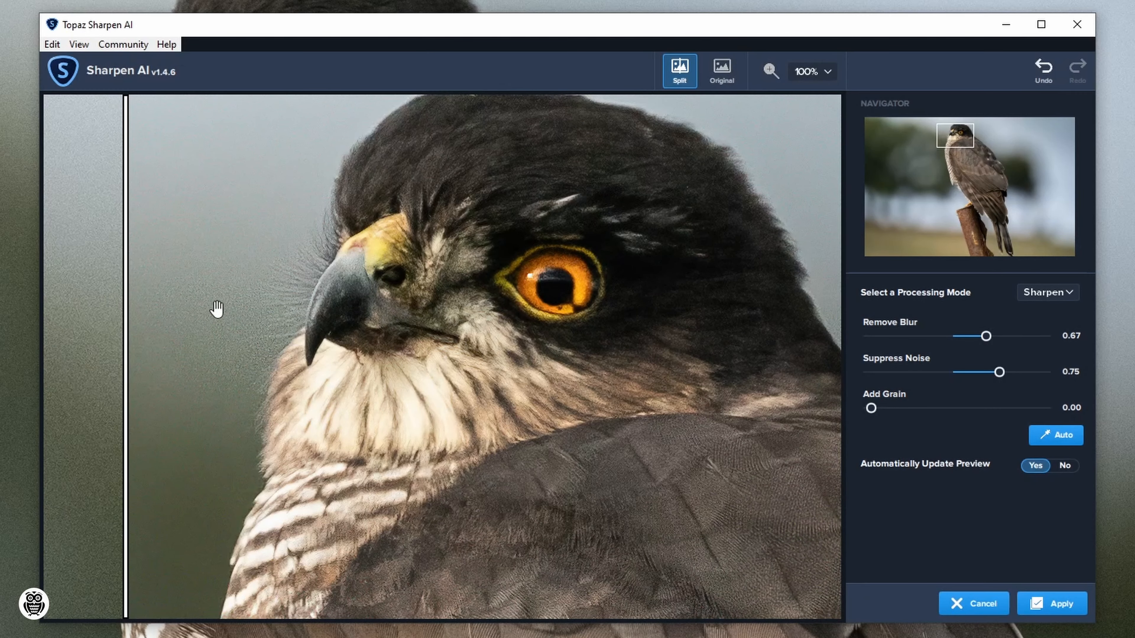
pyautogui.moveTo(407, 254); pyautogui.dragTo(381, 308)
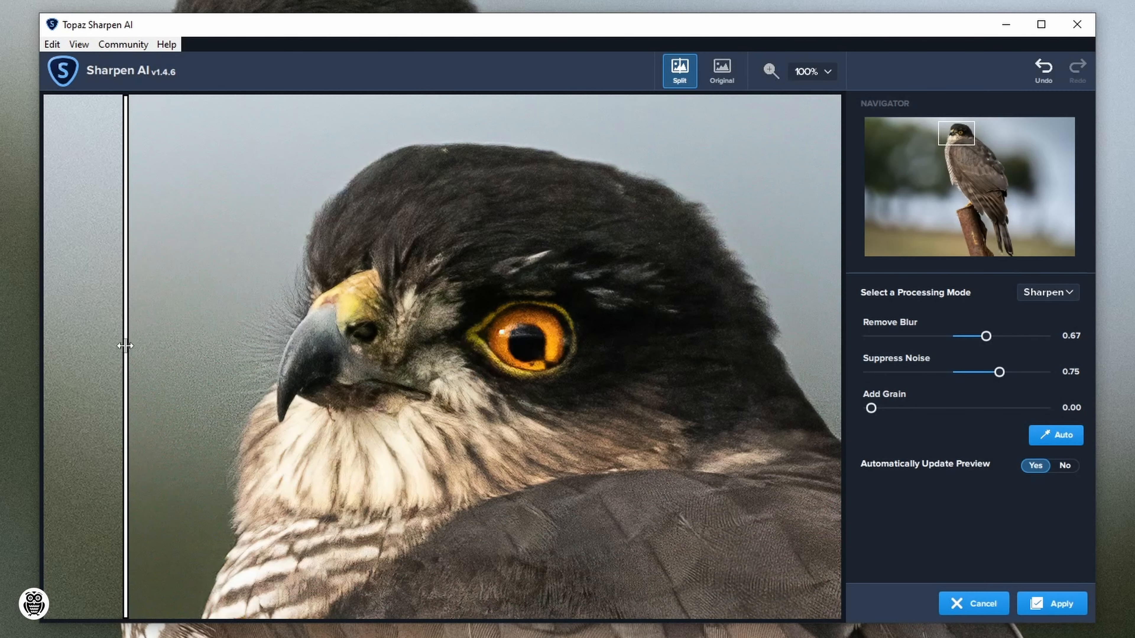
pyautogui.moveTo(125, 347); pyautogui.dragTo(130, 375)
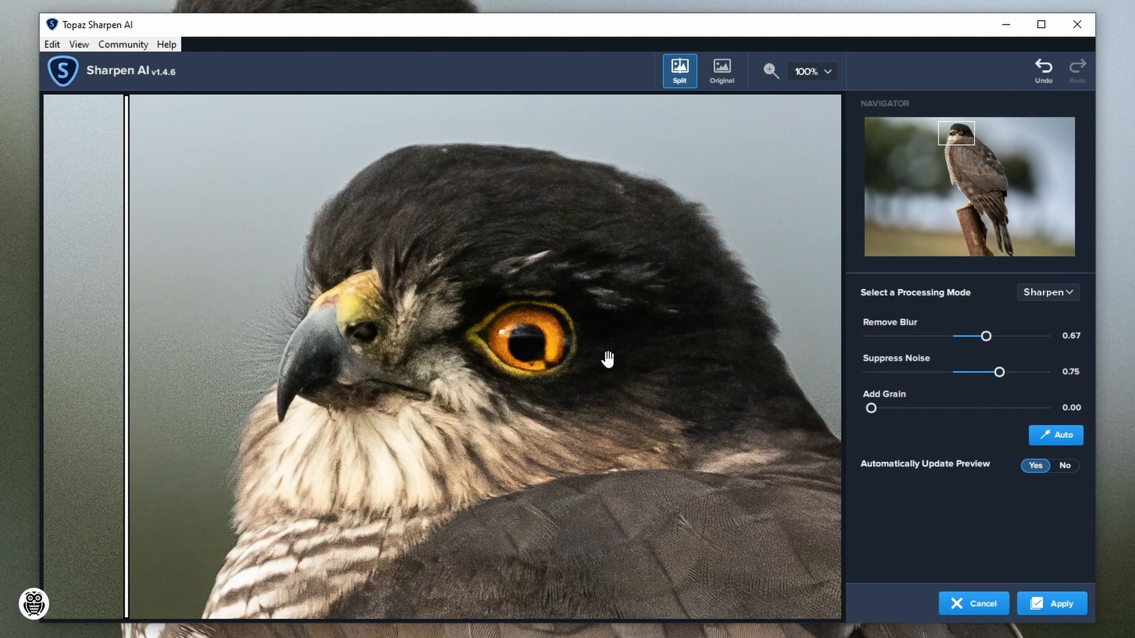
pyautogui.moveTo(126, 359); pyautogui.dragTo(174, 367)
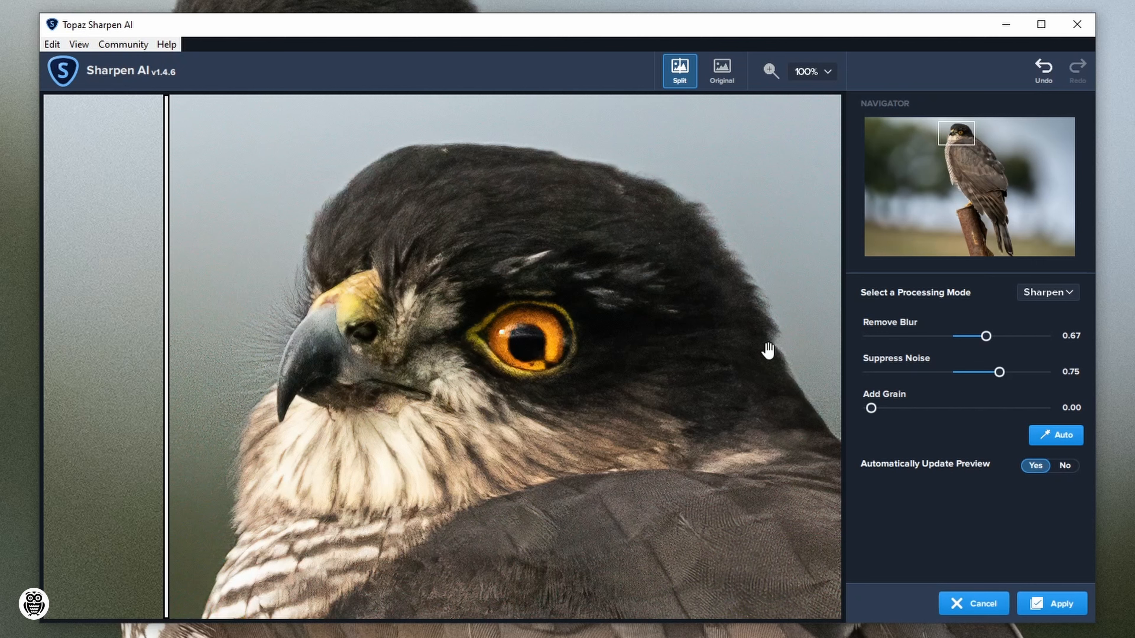
# - Set Remove Blur to 0.82, choose the Focus processing mode and apply the sharpening to the layer
pyautogui.moveTo(987, 338); pyautogui.dragTo(1013, 338)
pyautogui.moveTo(167, 346)
pyautogui.mouseDown()
pyautogui.moveTo(483, 344)
pyautogui.moveTo(157, 350)
pyautogui.moveTo(542, 350)
pyautogui.moveTo(111, 349)
pyautogui.moveTo(559, 351)
pyautogui.moveTo(188, 346)
pyautogui.mouseUp()
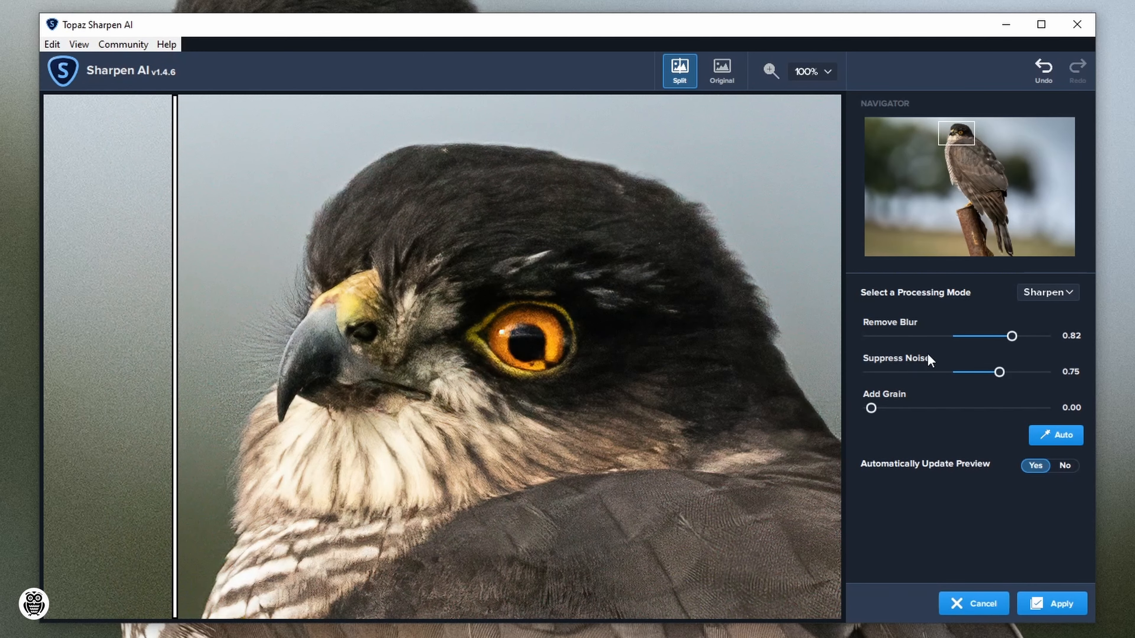
pyautogui.click(1068, 292)
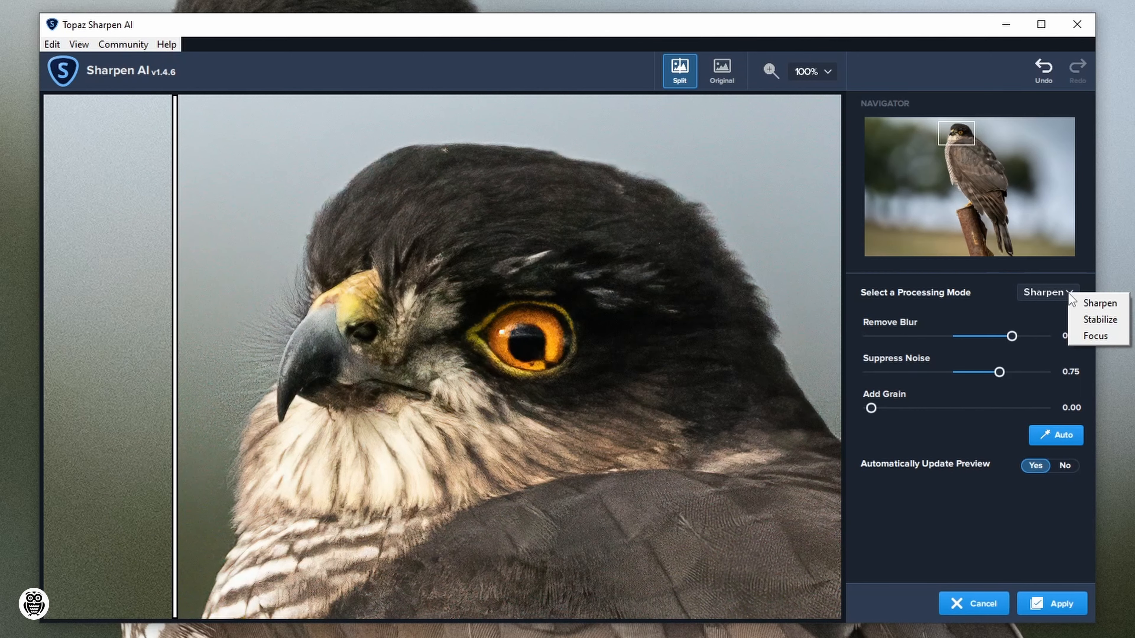
pyautogui.click(1095, 336)
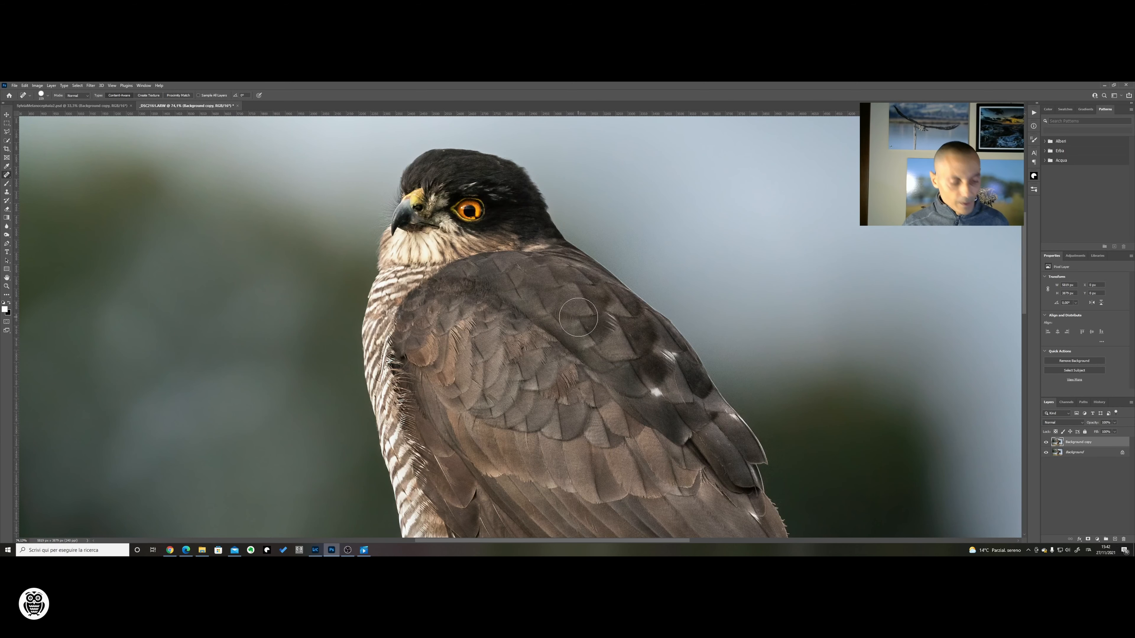
# - Examine the sharpened hawk up close, checking the eye, beak, head and wing feathers against the full photo
pyautogui.scroll(2, 577, 316)
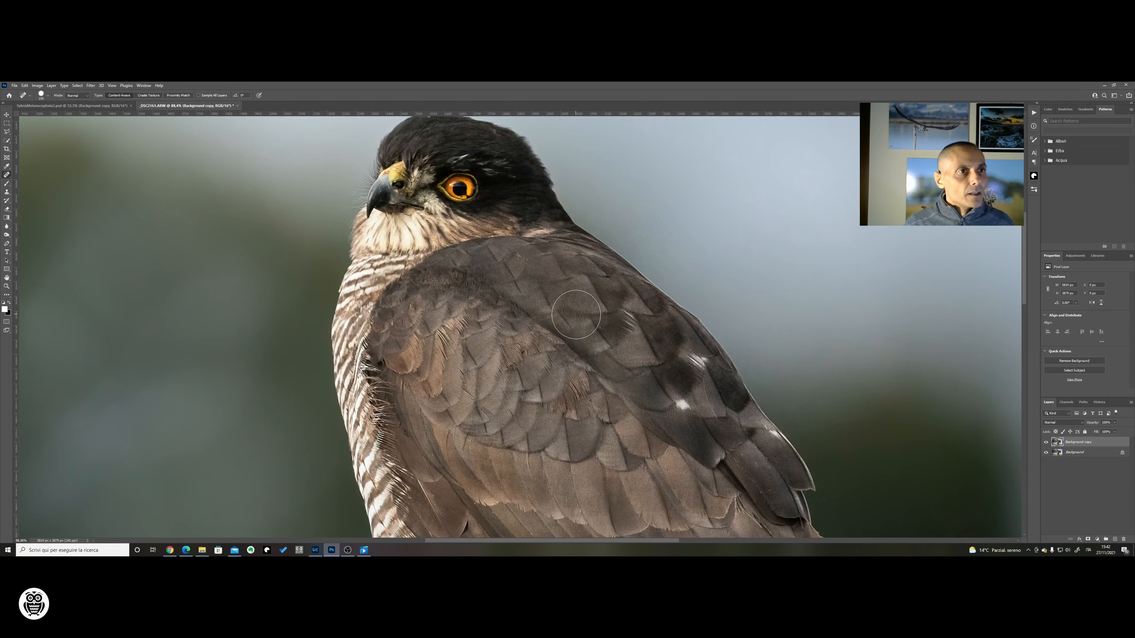
pyautogui.scroll(2, 512, 272)
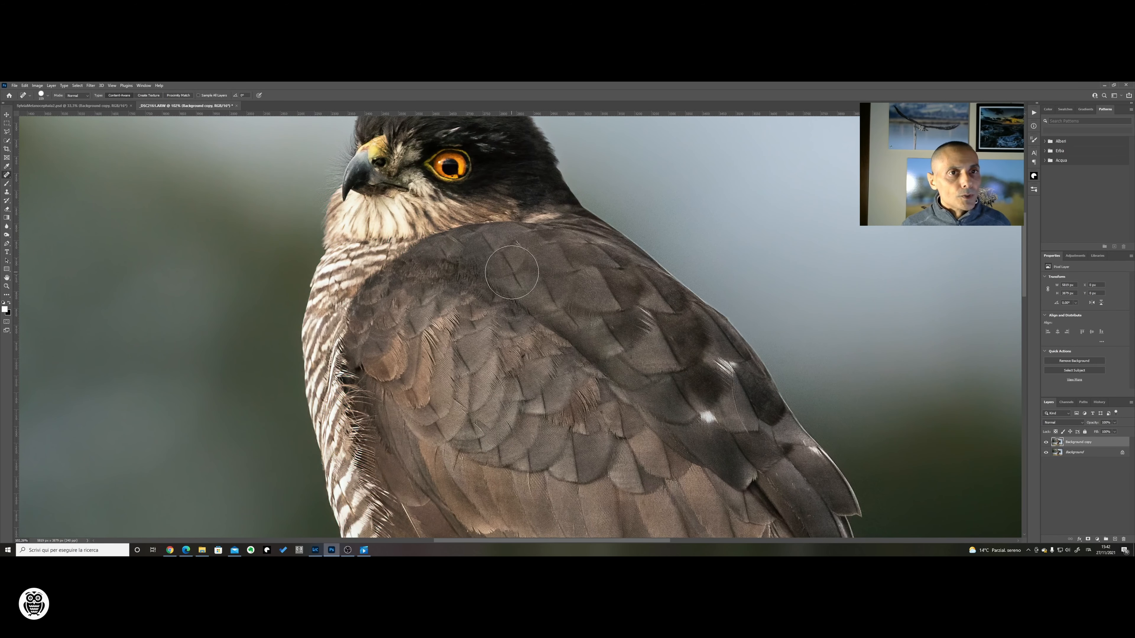
pyautogui.scroll(-1, 512, 272)
pyautogui.moveTo(483, 239); pyautogui.dragTo(598, 322)
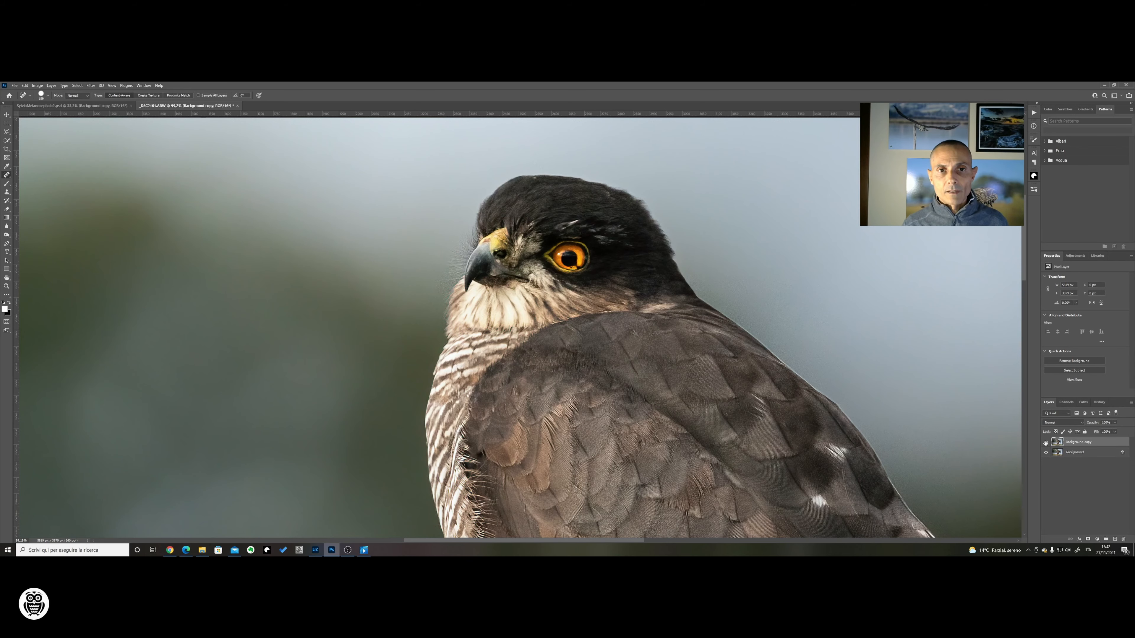
pyautogui.hotkey('ctrl', '0')
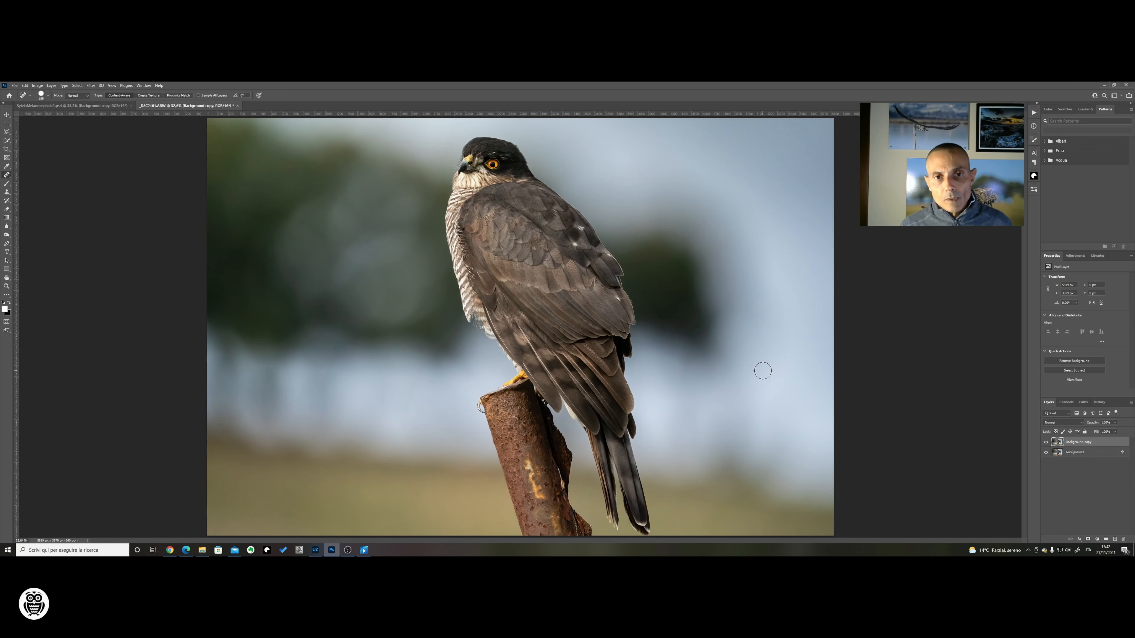
pyautogui.scroll(5, 762, 370)
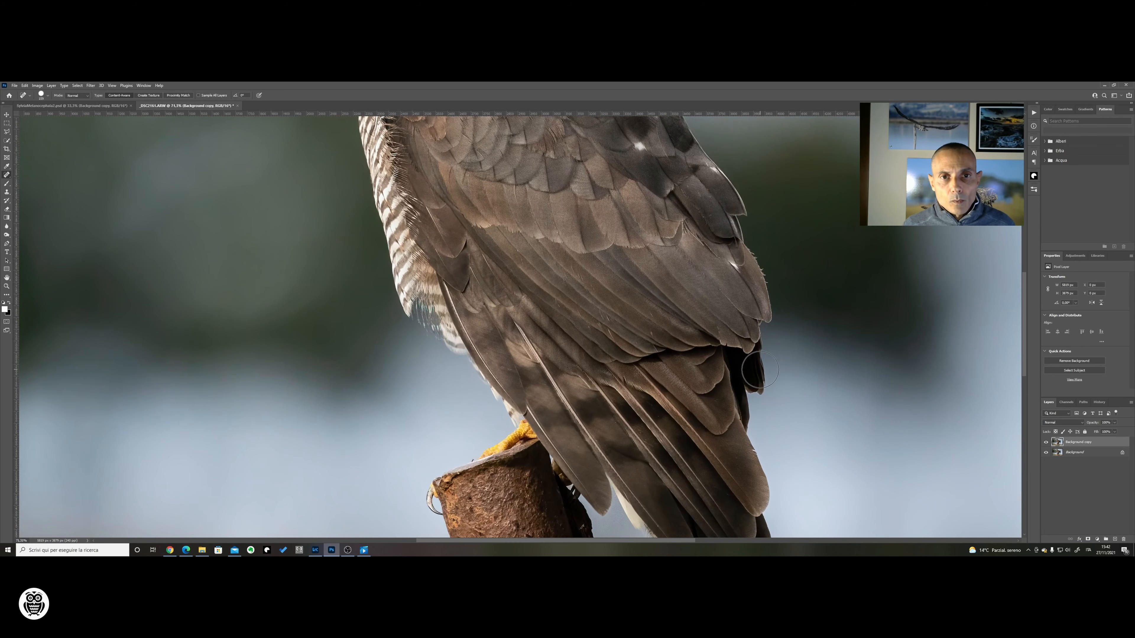
pyautogui.scroll(2, 760, 369)
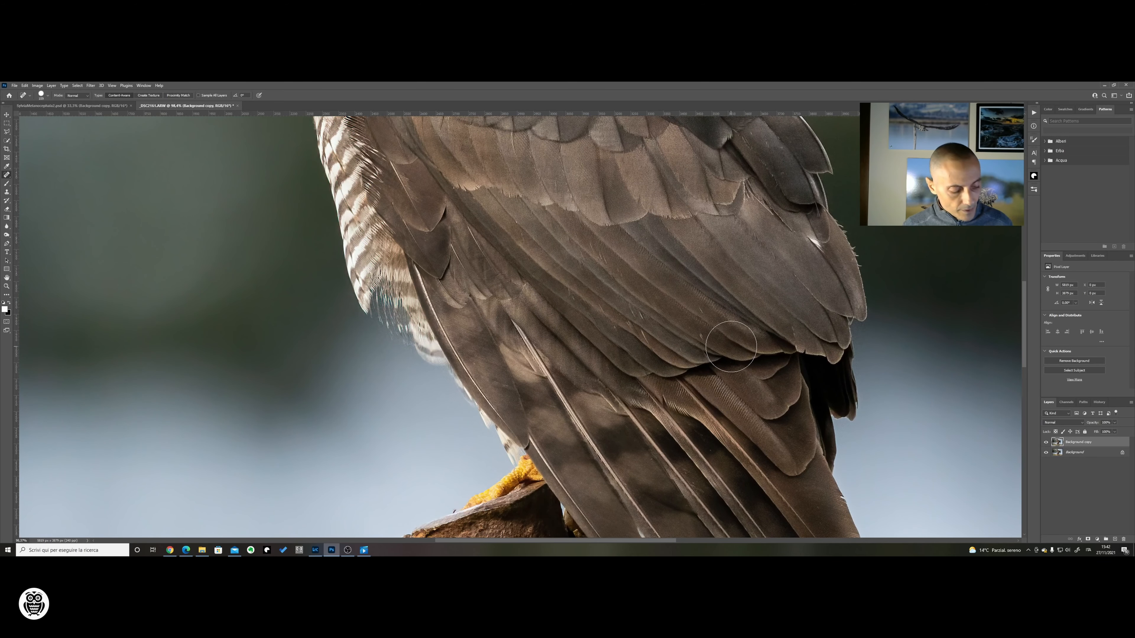
pyautogui.moveTo(633, 260); pyautogui.dragTo(679, 413)
pyautogui.moveTo(530, 282); pyautogui.dragTo(622, 410)
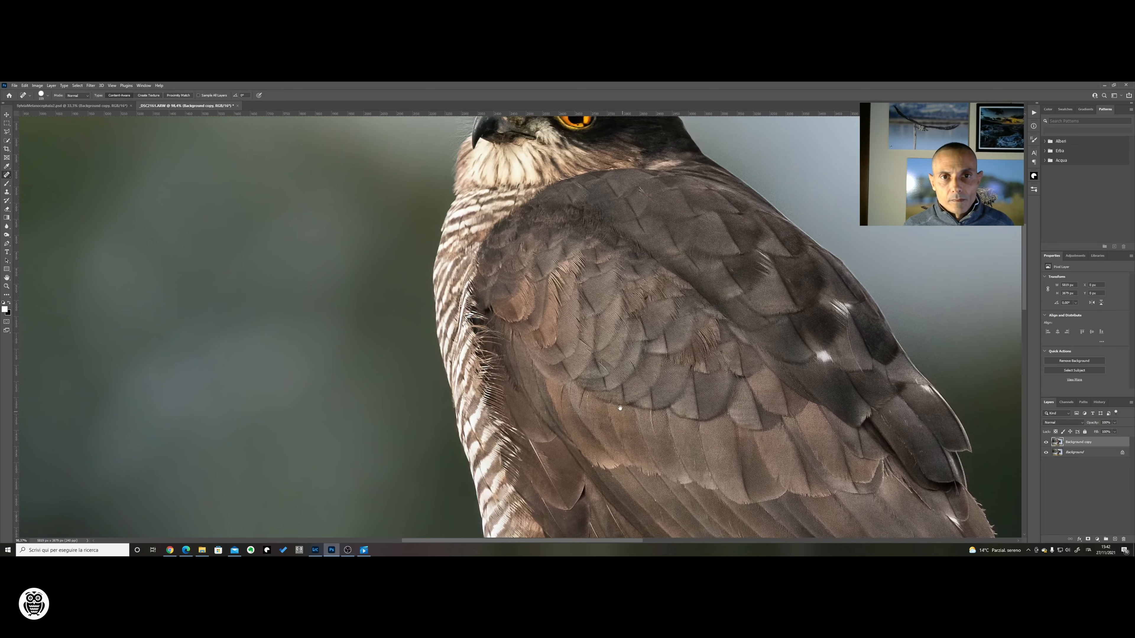
pyautogui.moveTo(666, 300)
pyautogui.mouseDown()
pyautogui.moveTo(576, 363)
pyautogui.moveTo(593, 372)
pyautogui.mouseUp()
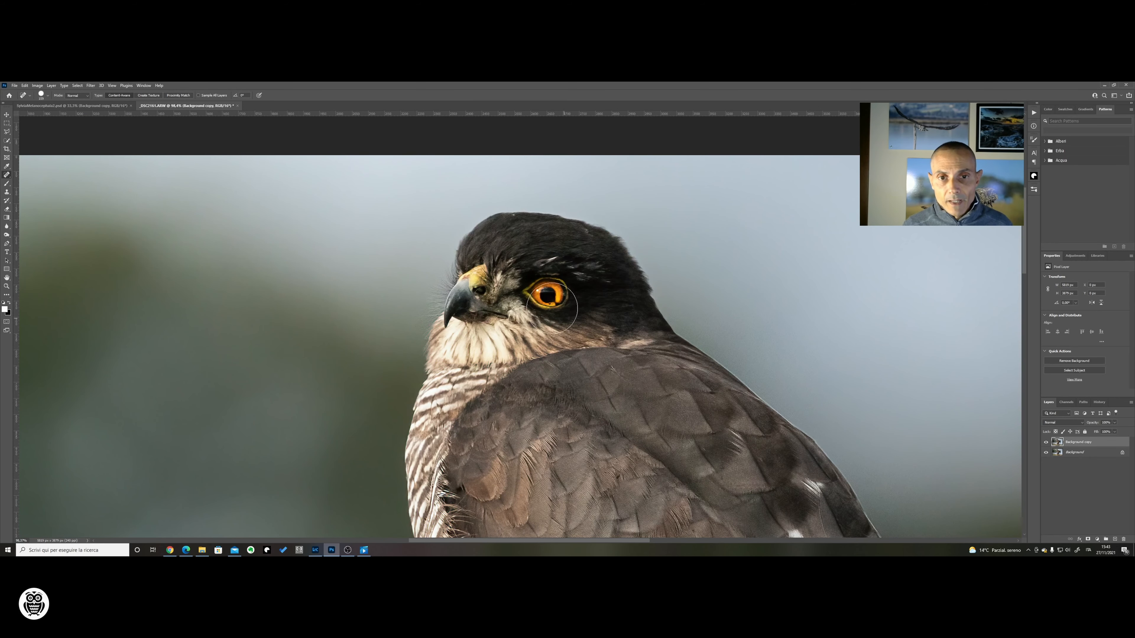
pyautogui.scroll(1, 563, 344)
pyautogui.scroll(5, 680, 424)
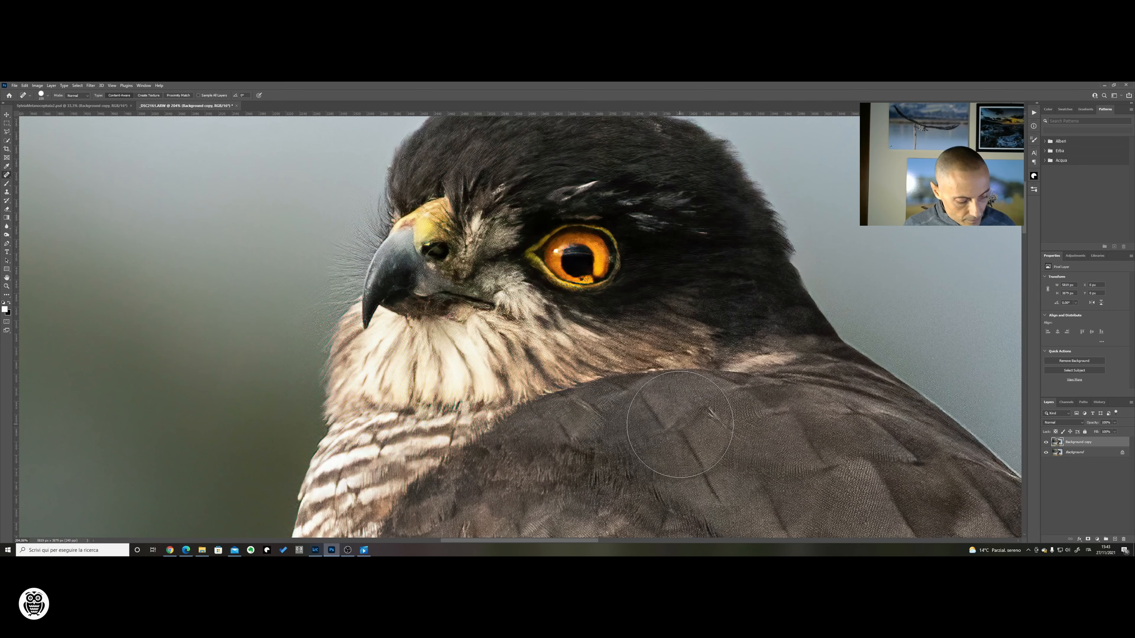
pyautogui.hotkey('ctrl', '0')
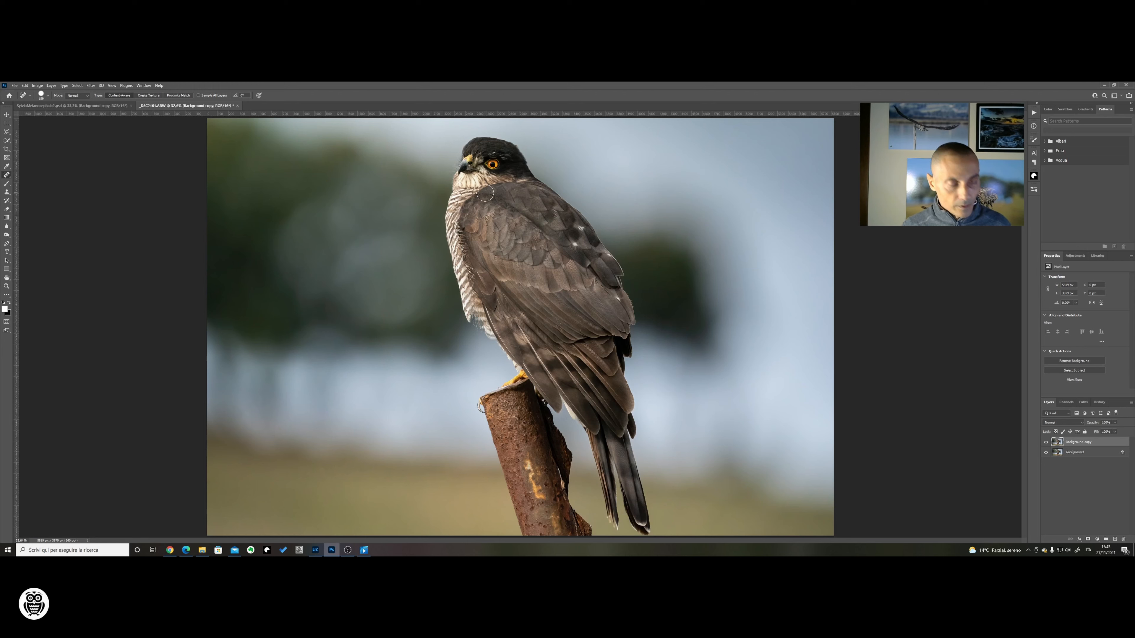
pyautogui.scroll(3, 516, 194)
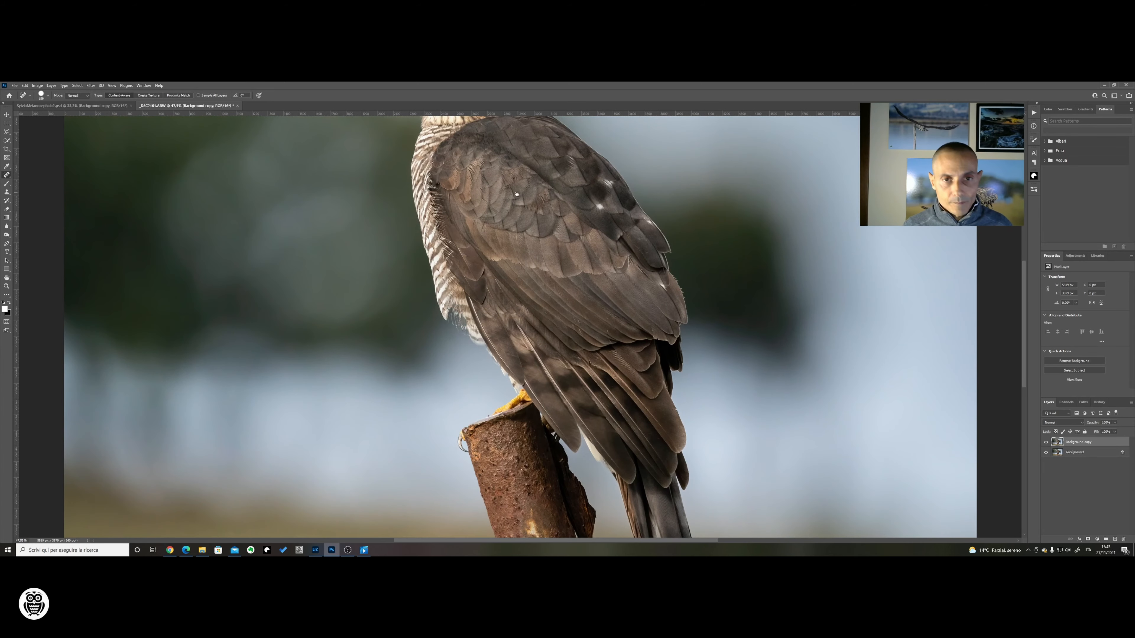
pyautogui.moveTo(517, 193); pyautogui.dragTo(531, 228)
pyautogui.scroll(5, 557, 288)
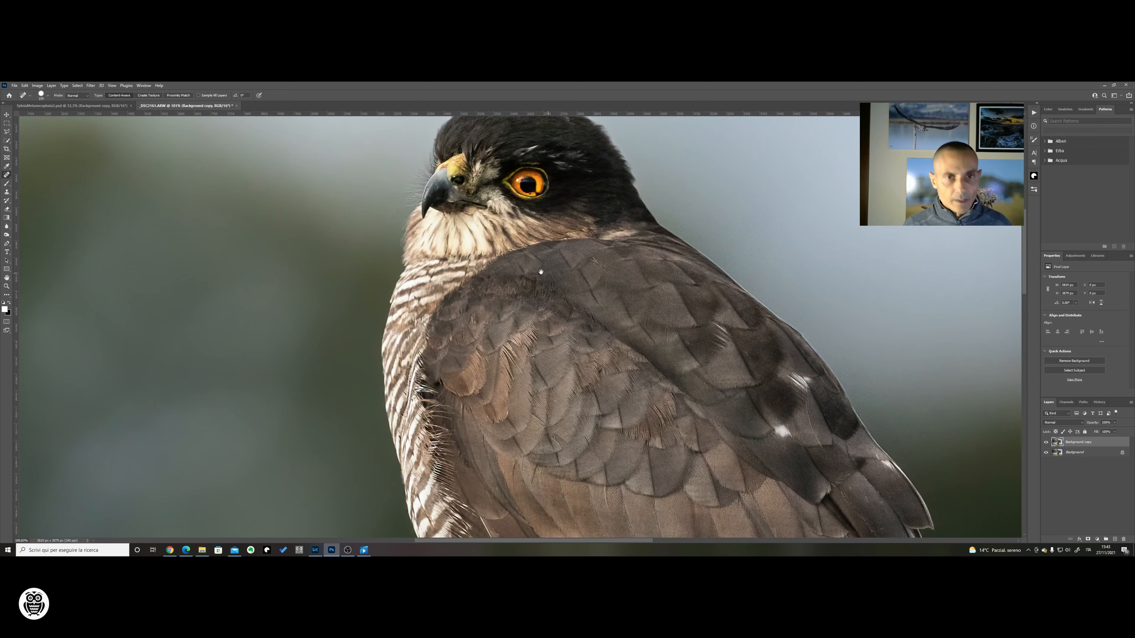
pyautogui.moveTo(539, 266); pyautogui.dragTo(587, 315)
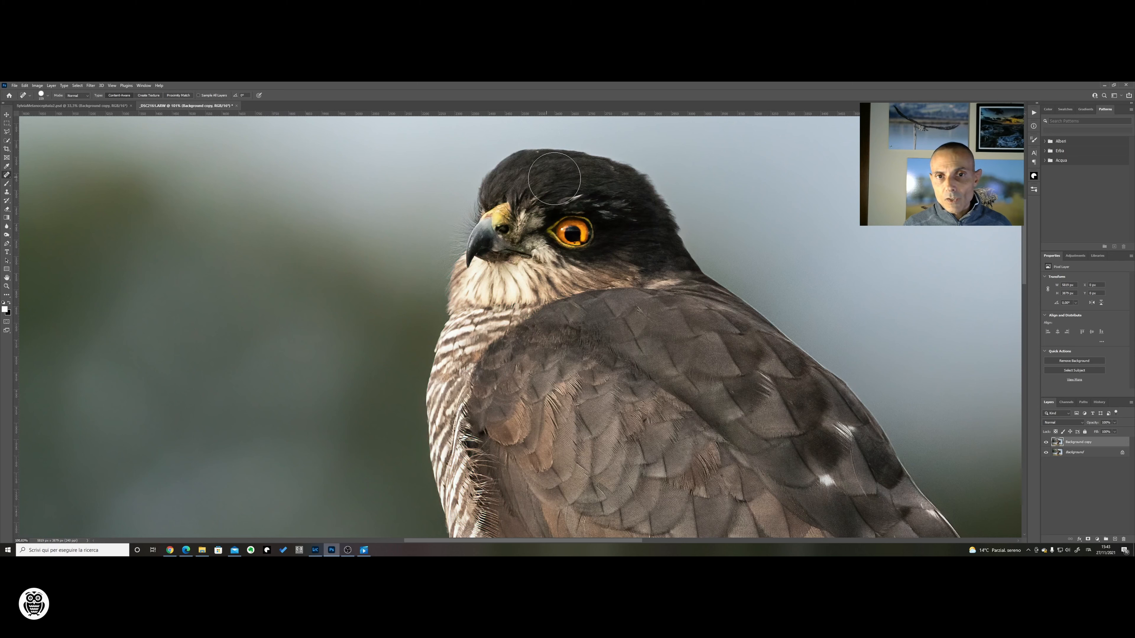
# - Reduce the size of the Spot Healing Brush over the hawk's head
pyautogui.press('[')
pyautogui.press('[')
pyautogui.press('[')
pyautogui.press('[')
pyautogui.press('[')
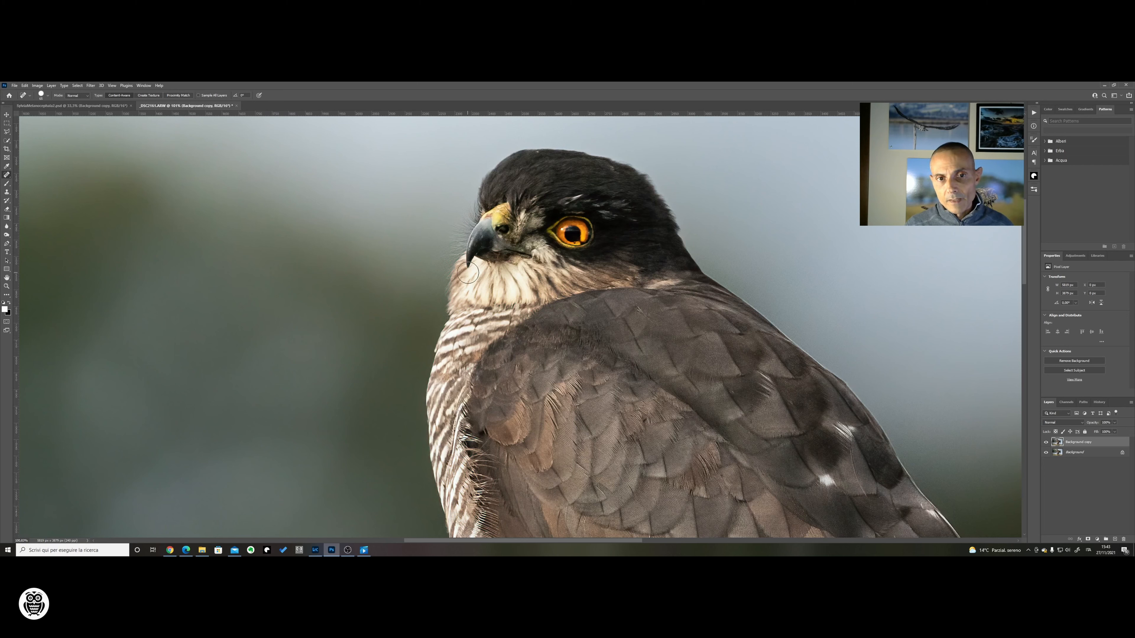
# - Outline the hawk's face with a lasso selection around the eye, beak and dark head feathers
pyautogui.click(7, 132)
pyautogui.scroll(5, 473, 292)
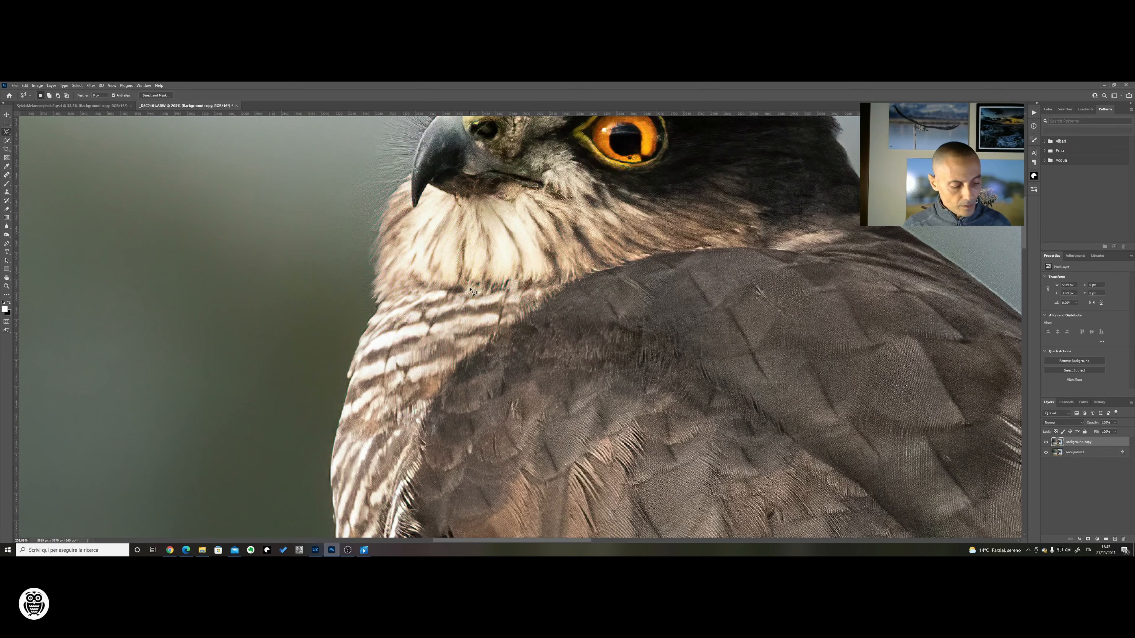
pyautogui.scroll(1, 474, 292)
pyautogui.moveTo(470, 276); pyautogui.dragTo(482, 442)
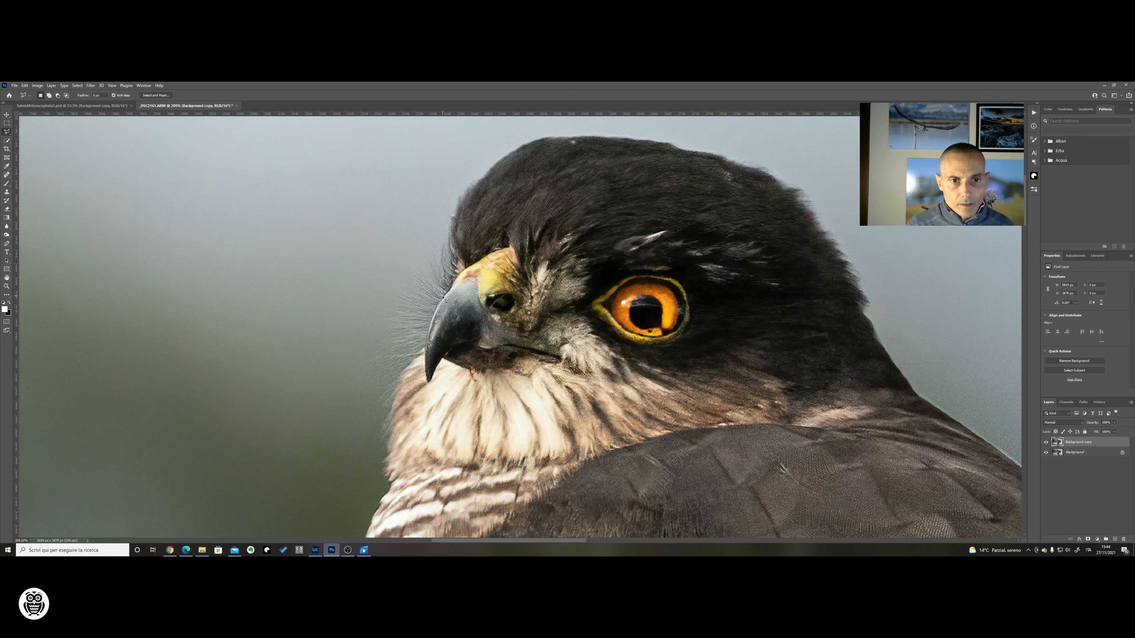
pyautogui.moveTo(450, 288); pyautogui.dragTo(494, 253)
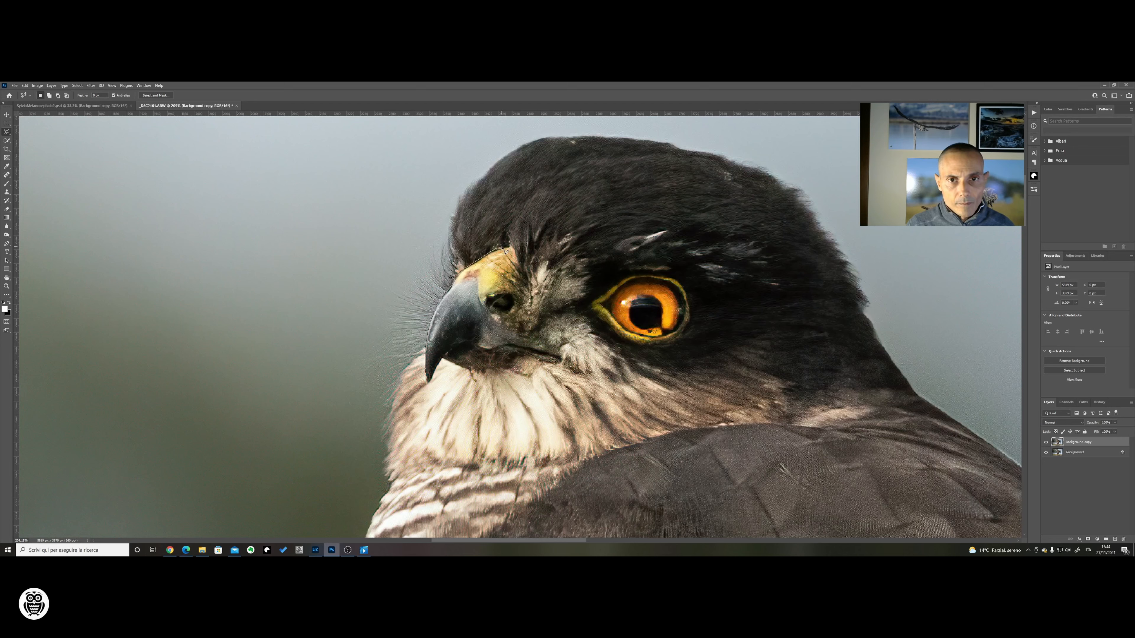
pyautogui.moveTo(504, 249)
pyautogui.mouseDown()
pyautogui.moveTo(521, 207)
pyautogui.moveTo(558, 189)
pyautogui.moveTo(545, 184)
pyautogui.moveTo(558, 174)
pyautogui.moveTo(596, 160)
pyautogui.moveTo(676, 162)
pyautogui.moveTo(761, 199)
pyautogui.moveTo(860, 320)
pyautogui.moveTo(790, 330)
pyautogui.moveTo(725, 361)
pyautogui.moveTo(587, 375)
pyautogui.mouseUp()
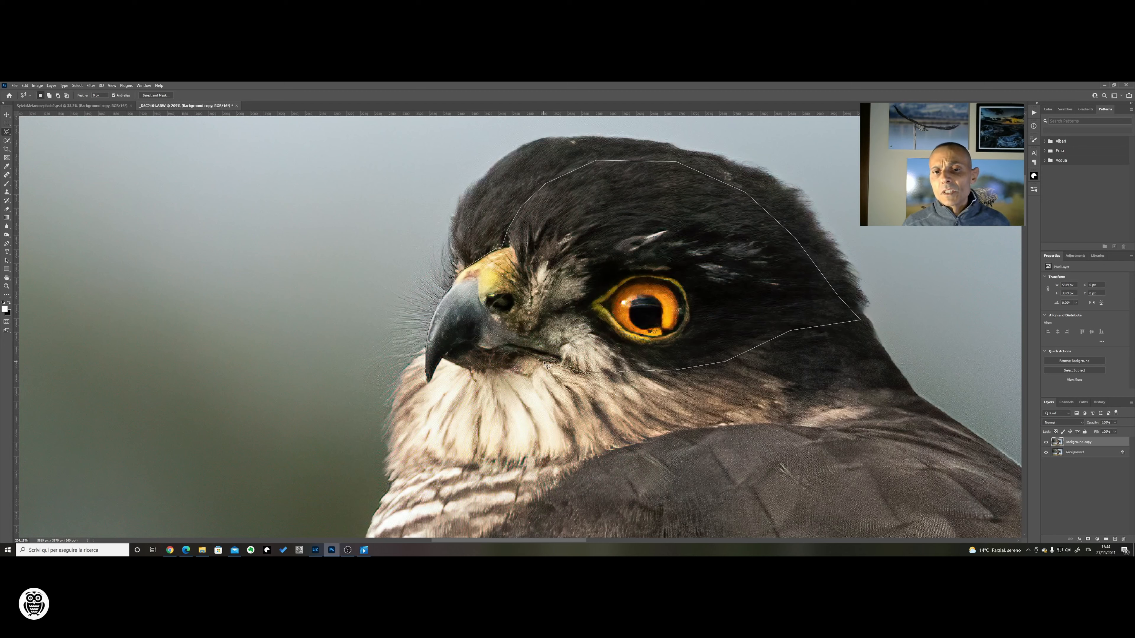
pyautogui.moveTo(521, 361)
pyautogui.mouseDown()
pyautogui.moveTo(475, 375)
pyautogui.moveTo(446, 361)
pyautogui.moveTo(427, 383)
pyautogui.mouseUp()
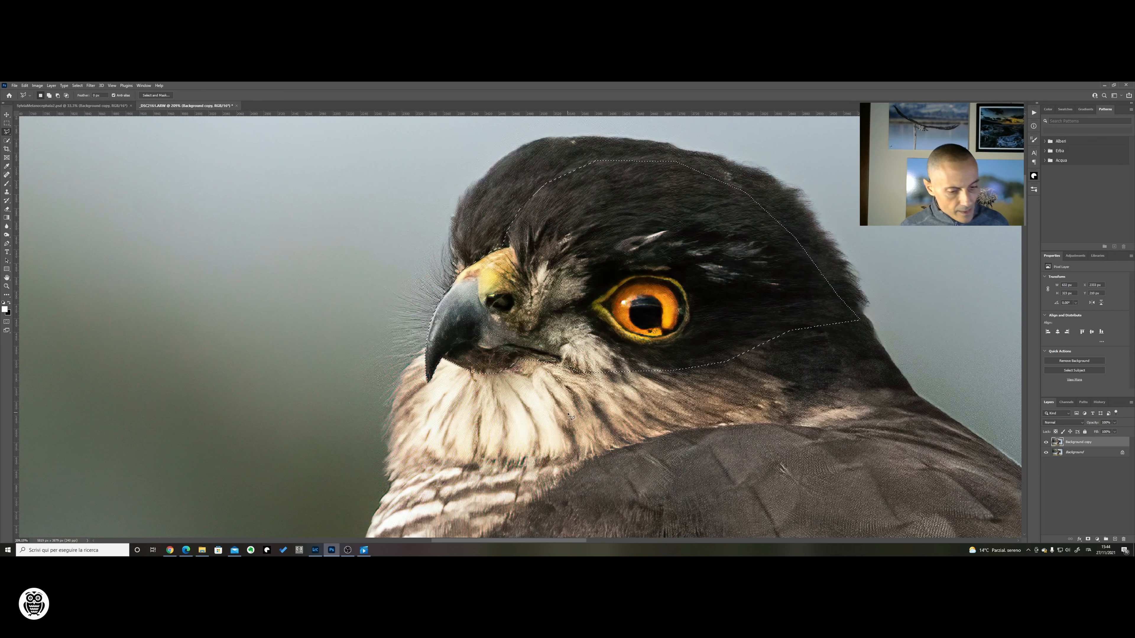
# - Add the front of the crown to the head selection and copy the selected area to a new layer
pyautogui.press('shift')
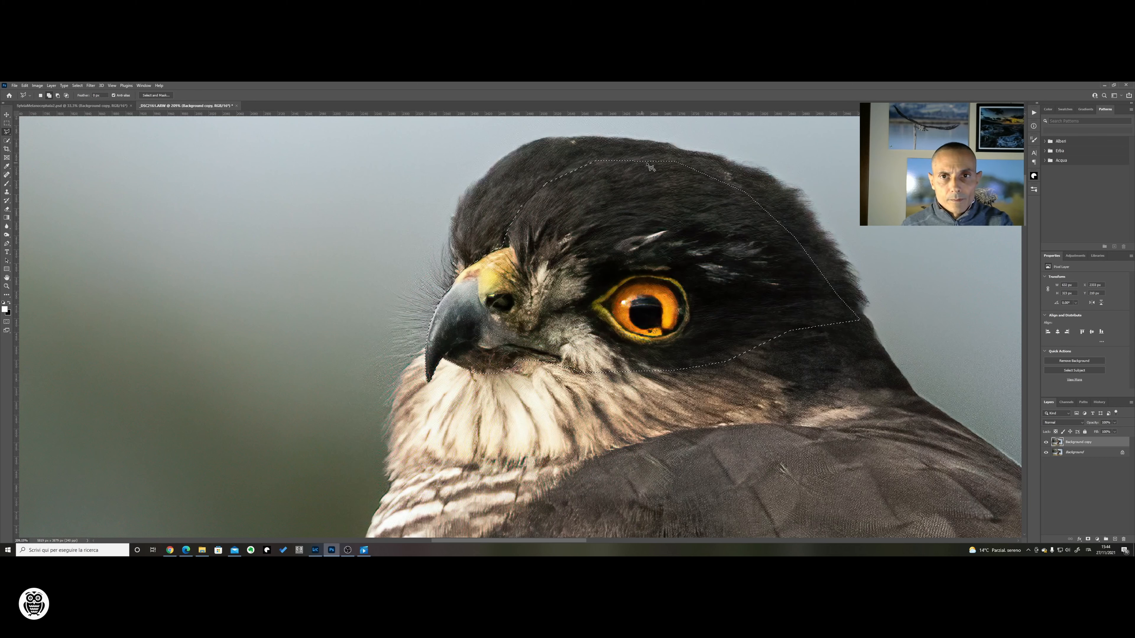
pyautogui.moveTo(680, 165)
pyautogui.mouseDown()
pyautogui.moveTo(569, 149)
pyautogui.moveTo(532, 159)
pyautogui.moveTo(477, 206)
pyautogui.moveTo(460, 278)
pyautogui.mouseUp()
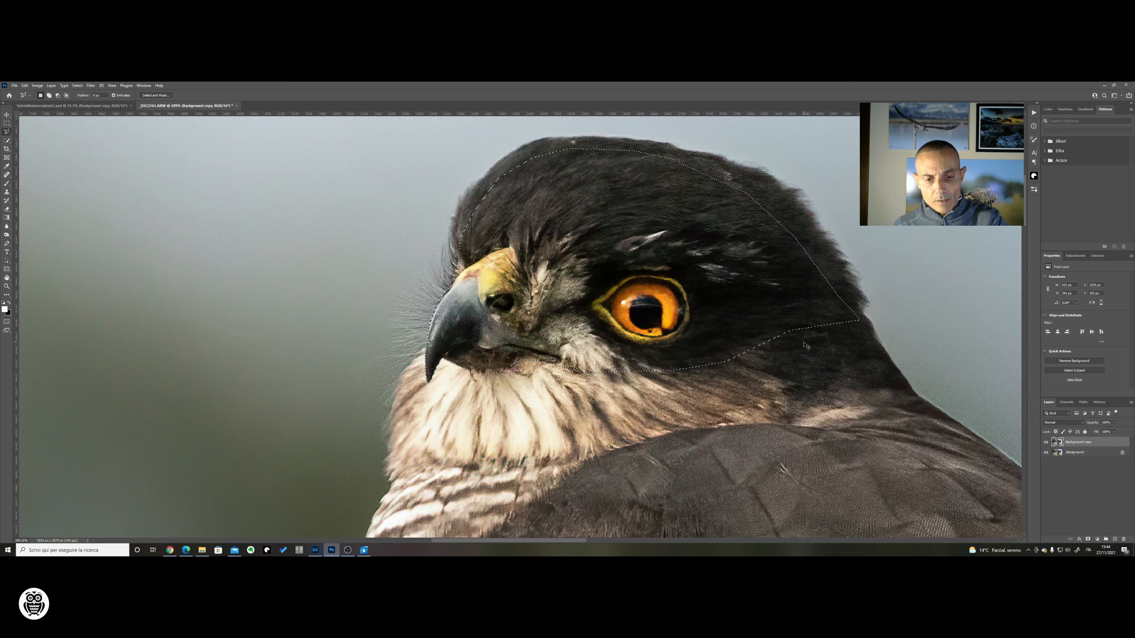
pyautogui.hotkey('ctrl', 'j')
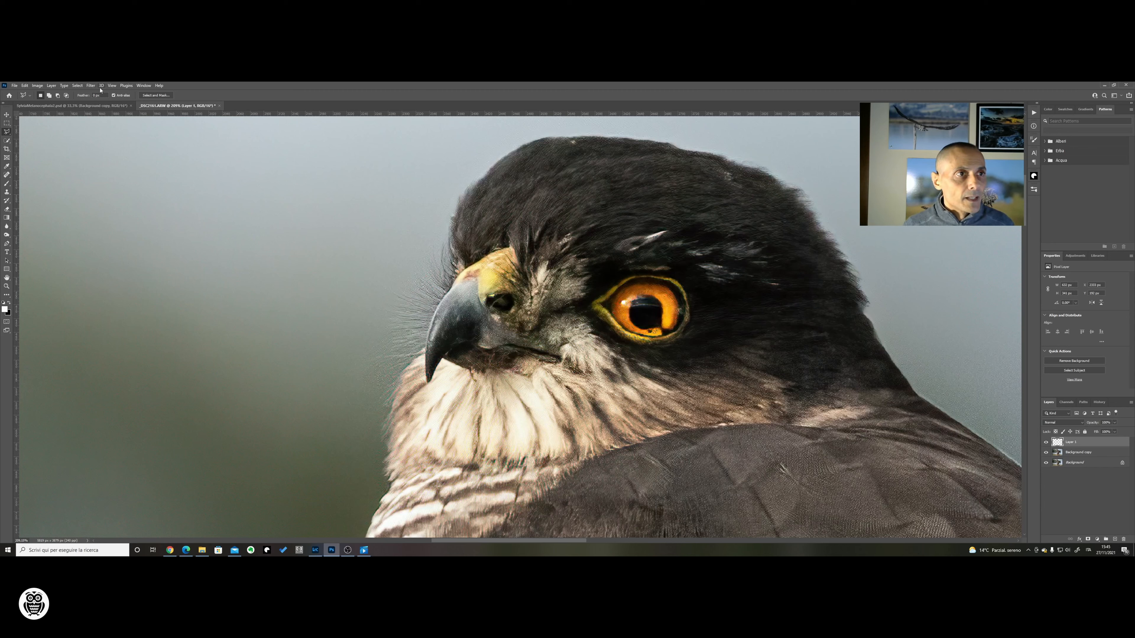
# - Open Unsharp Mask for the copied head layer and set Amount to 27%, comparing the image with the preview off and on
pyautogui.click(90, 85)
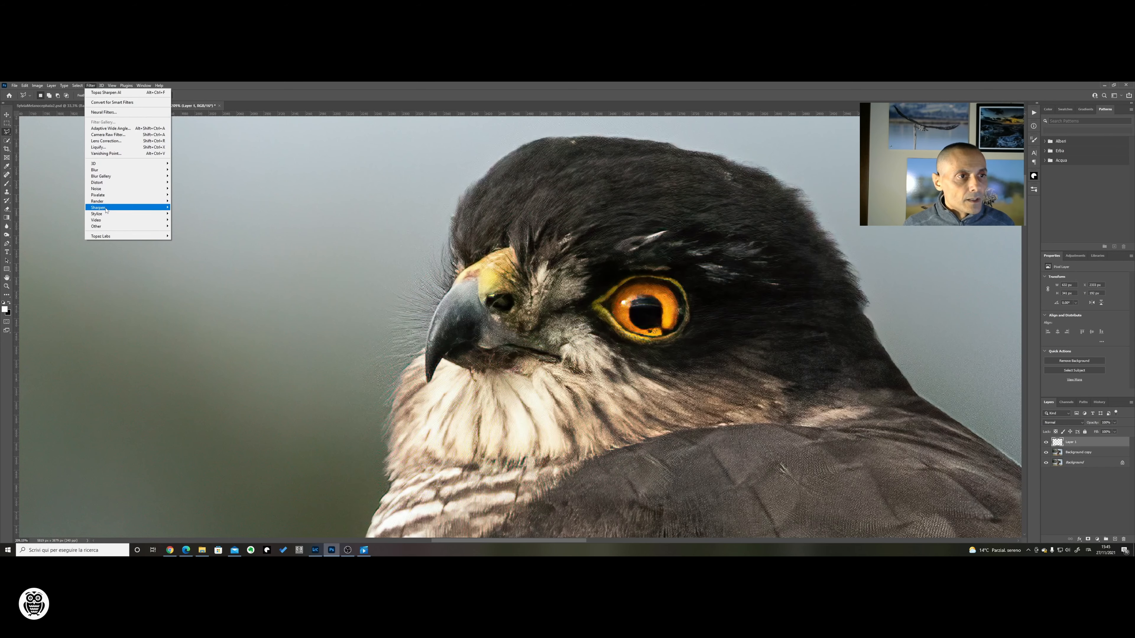
pyautogui.moveTo(134, 208)
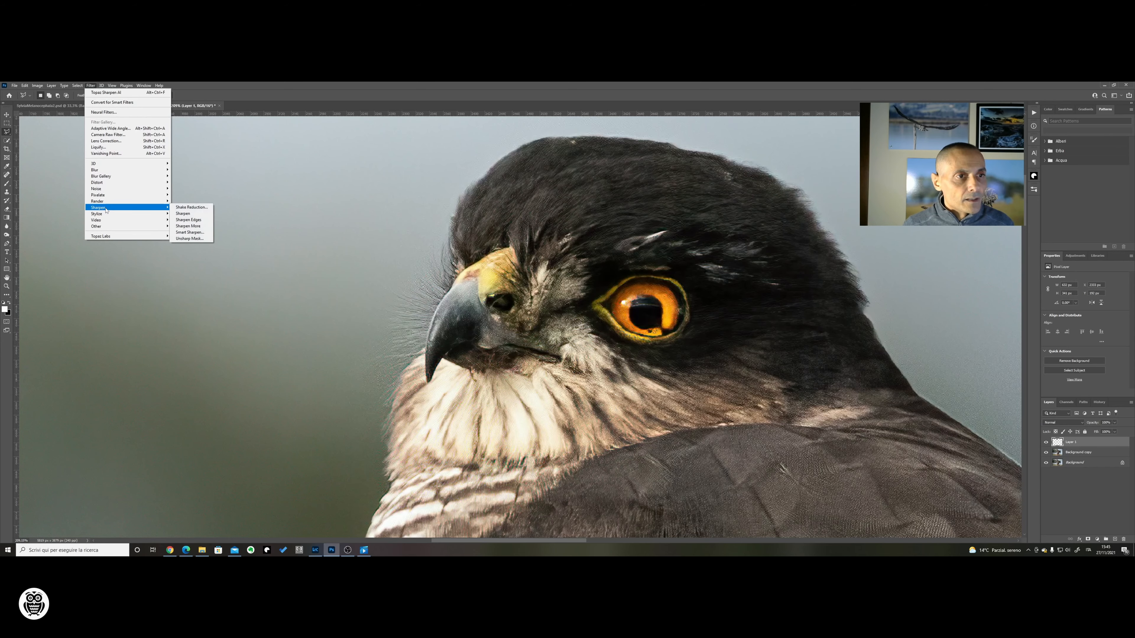
pyautogui.click(191, 239)
pyautogui.moveTo(727, 210); pyautogui.dragTo(367, 215)
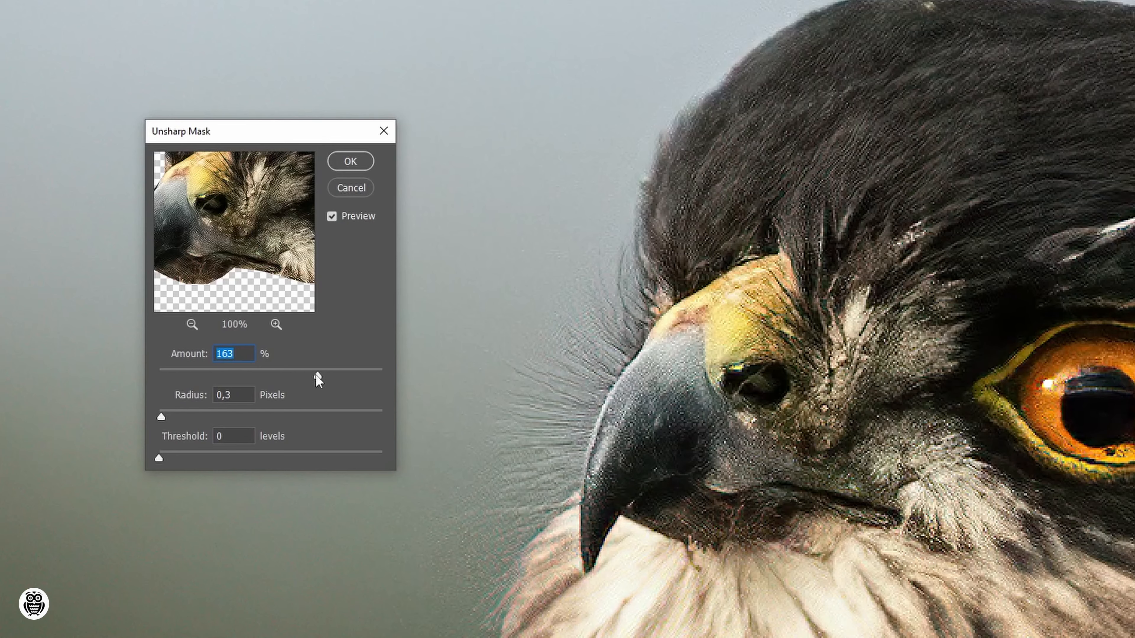
pyautogui.moveTo(315, 375); pyautogui.dragTo(310, 374)
pyautogui.moveTo(186, 374); pyautogui.dragTo(184, 374)
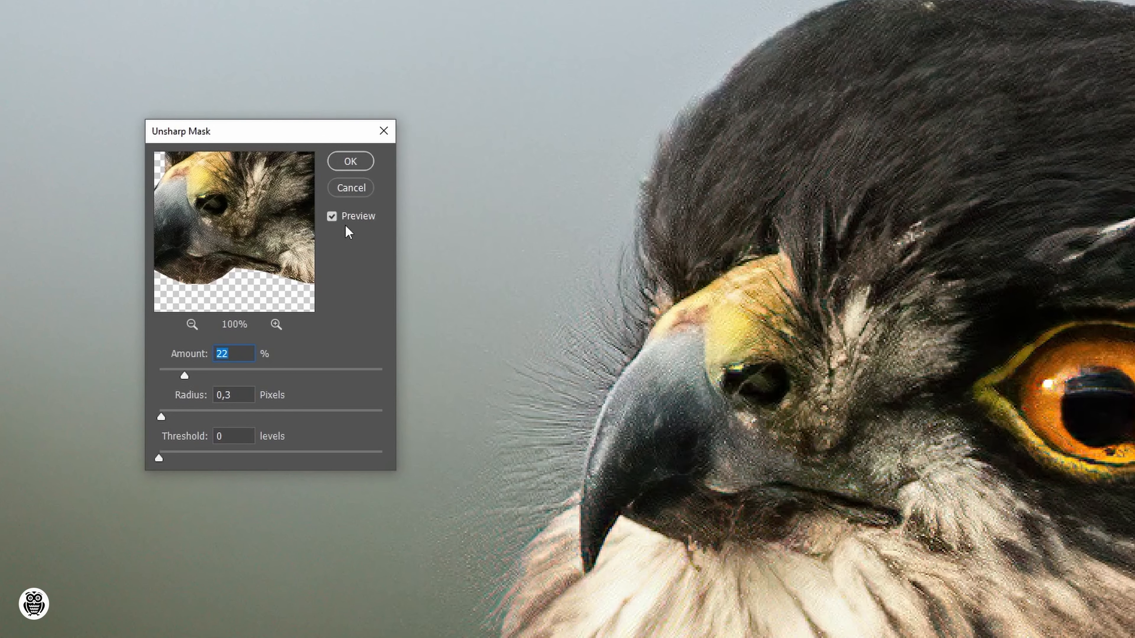
pyautogui.click(333, 217)
pyautogui.click(334, 217)
pyautogui.moveTo(187, 375); pyautogui.dragTo(191, 375)
pyautogui.click(329, 218)
pyautogui.click(329, 218)
pyautogui.click(329, 218)
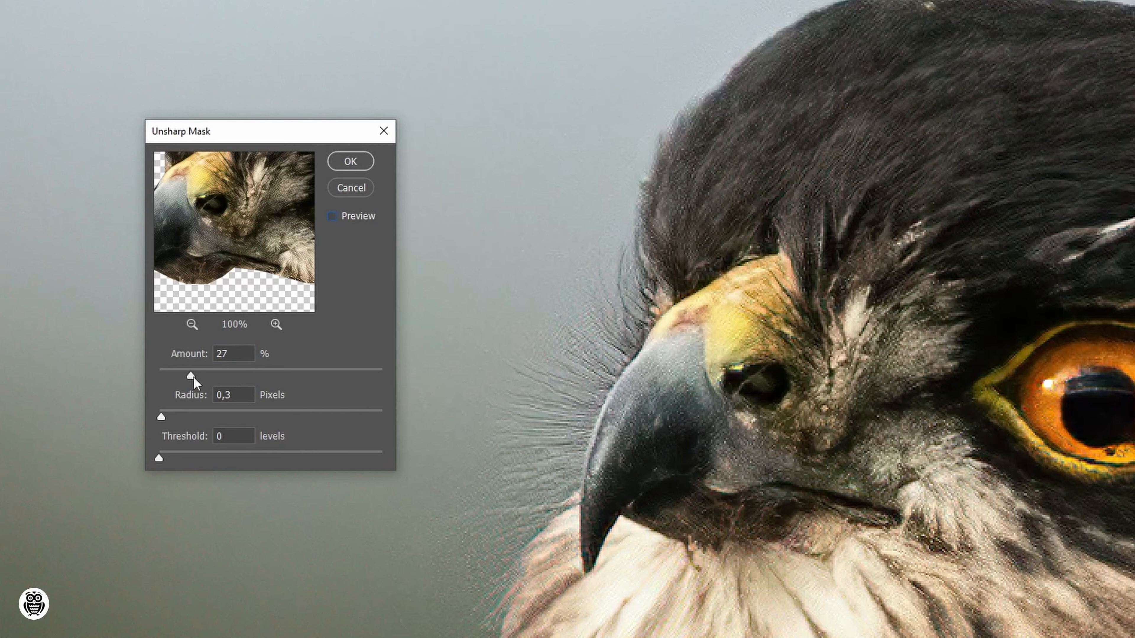
# - Set the Unsharp Mask Radius to 0.5 pixels and Amount to 37%, compare the preview and apply the filter
pyautogui.click(238, 395)
pyautogui.press('Up')
pyautogui.press('Up')
pyautogui.click(332, 217)
pyautogui.click(332, 218)
pyautogui.click(331, 218)
pyautogui.moveTo(192, 375); pyautogui.dragTo(196, 376)
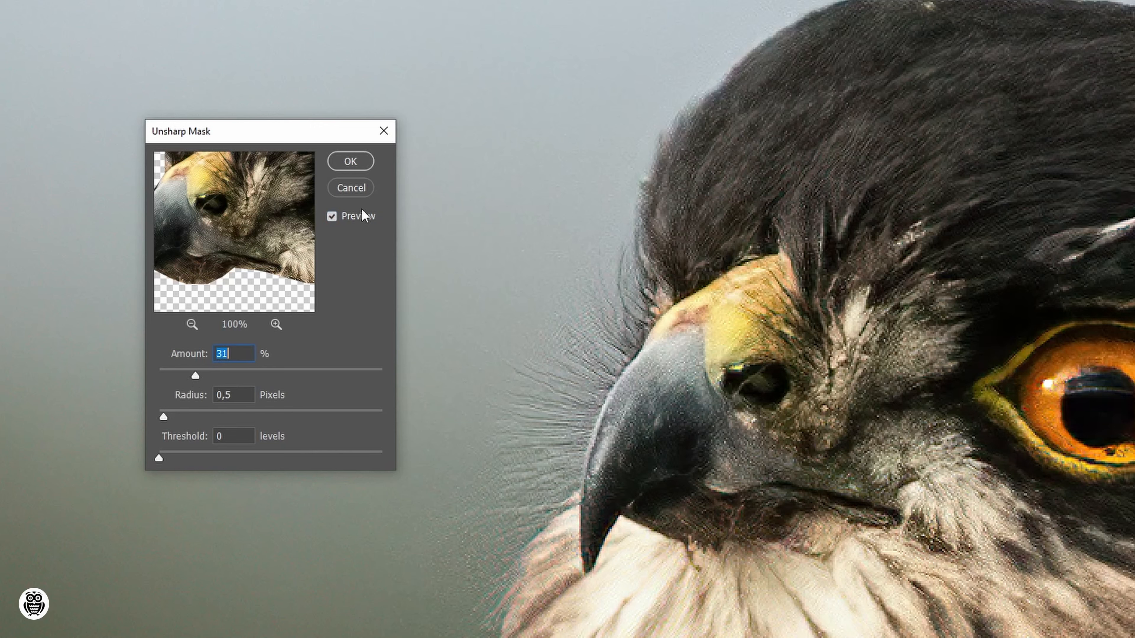
pyautogui.click(331, 217)
pyautogui.moveTo(199, 375); pyautogui.dragTo(202, 375)
pyautogui.click(330, 217)
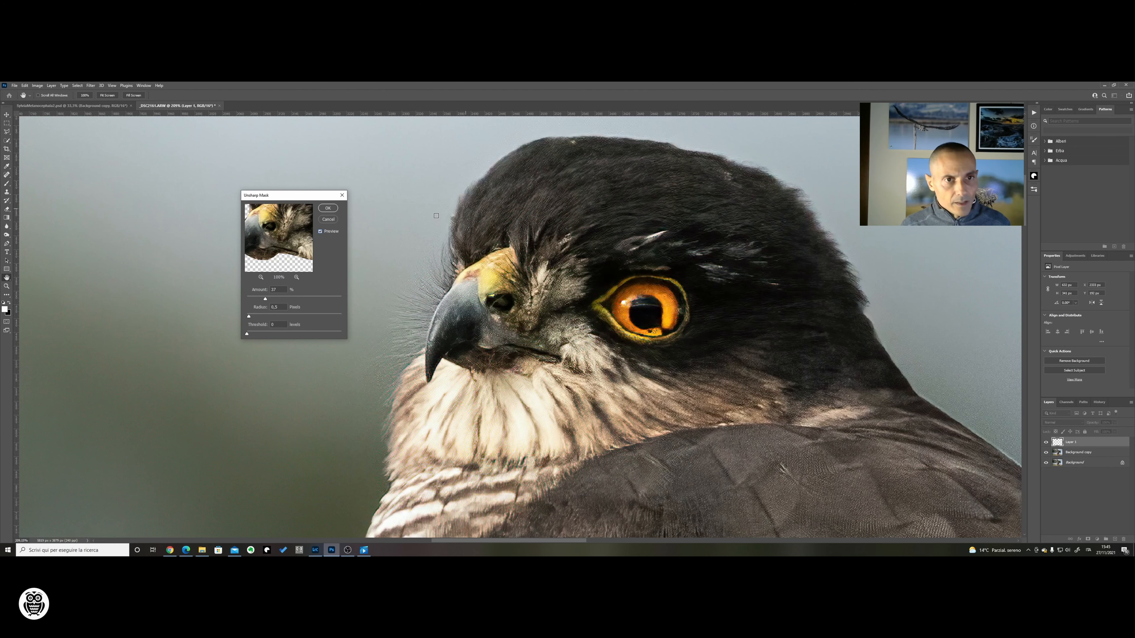
pyautogui.click(328, 208)
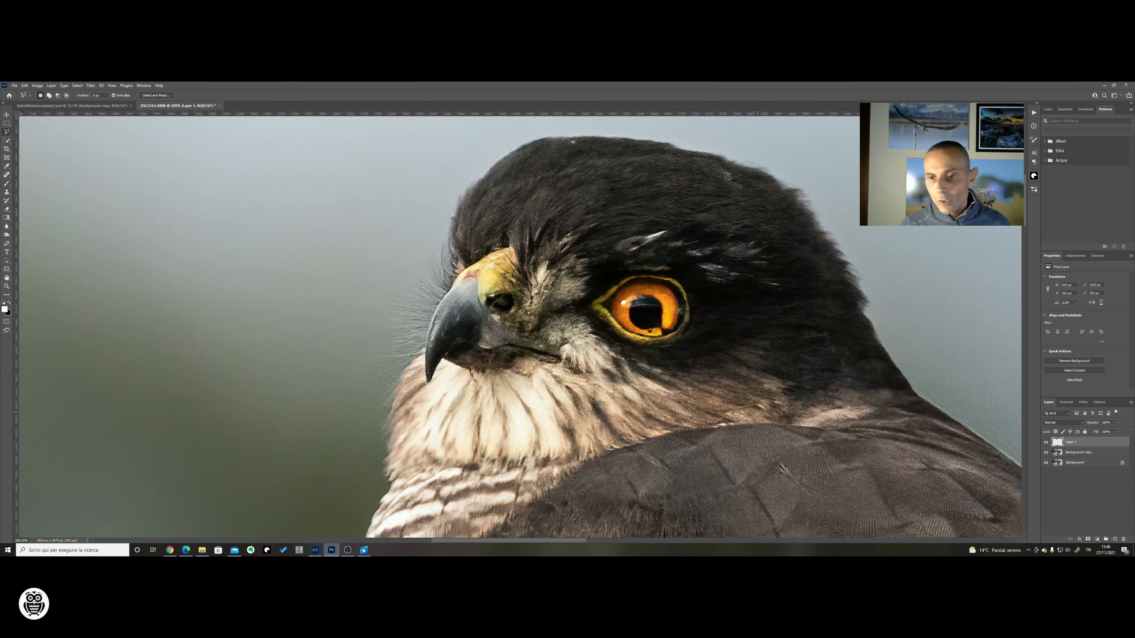
# - Examine the sharpened beak and eye, the wing feathers and the upper body up close, and check the full photo
pyautogui.scroll(5, 529, 353)
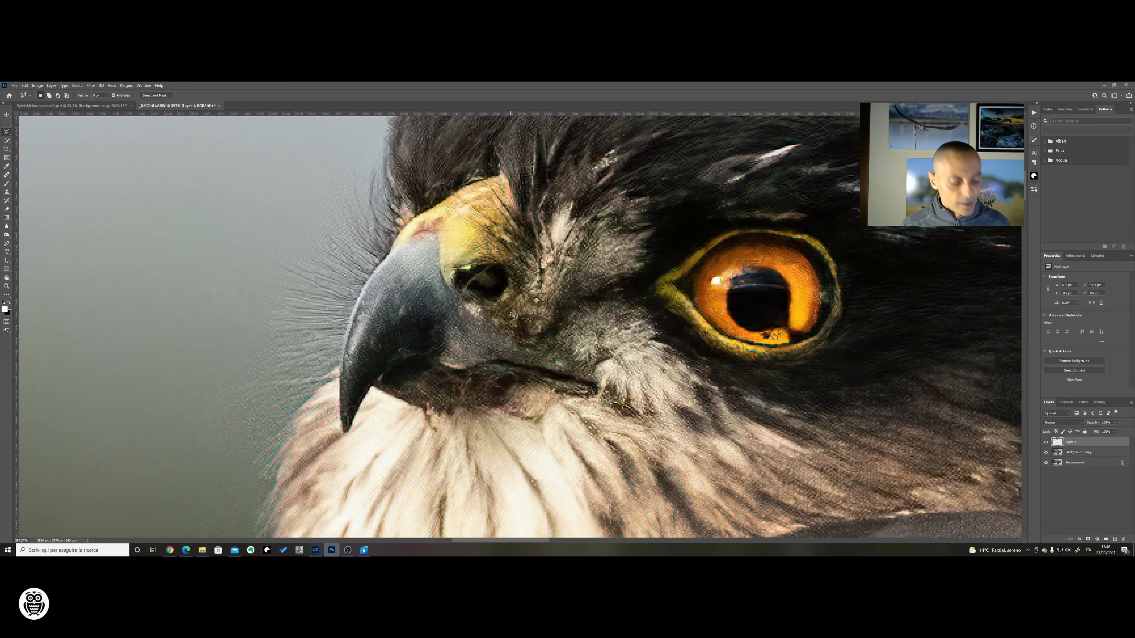
pyautogui.moveTo(572, 274); pyautogui.dragTo(550, 324)
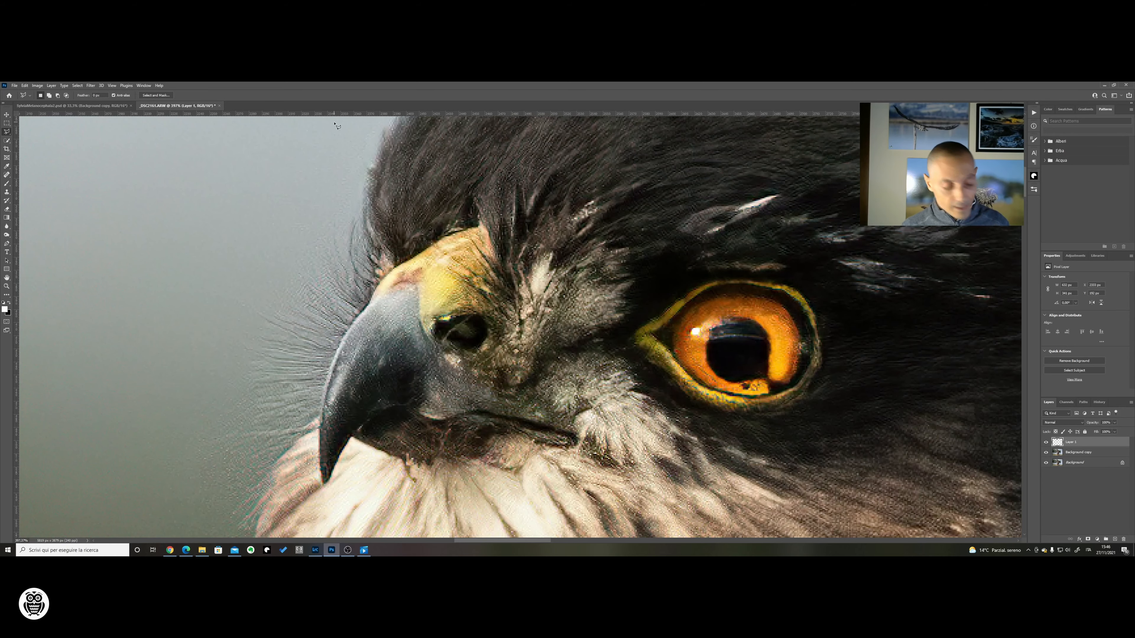
pyautogui.hotkey('ctrl', '0')
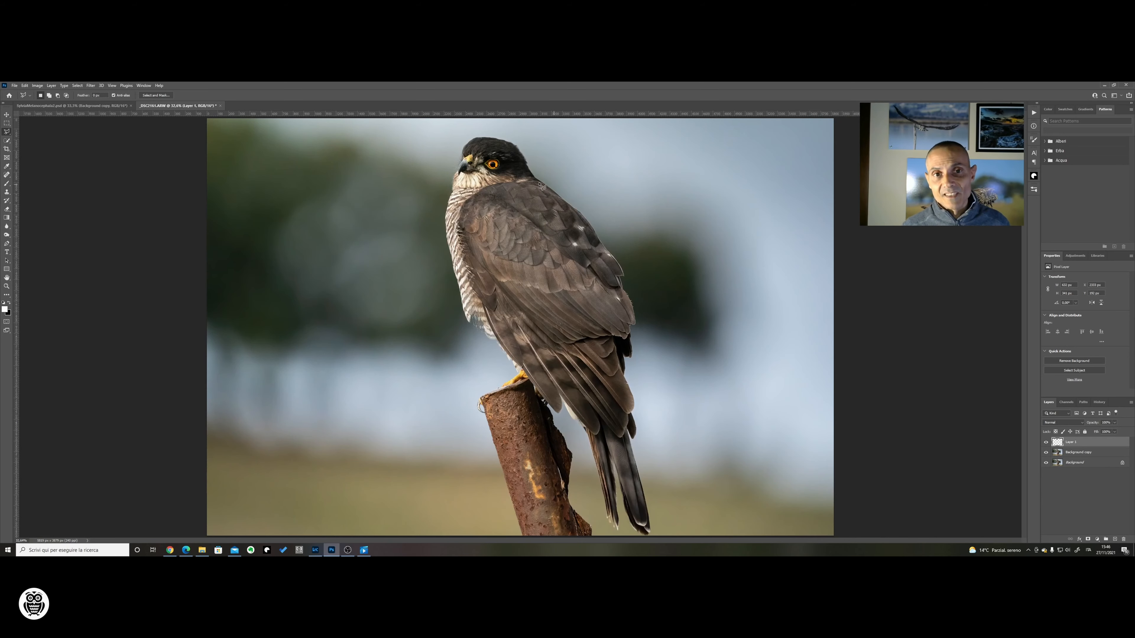
pyautogui.scroll(4, 574, 228)
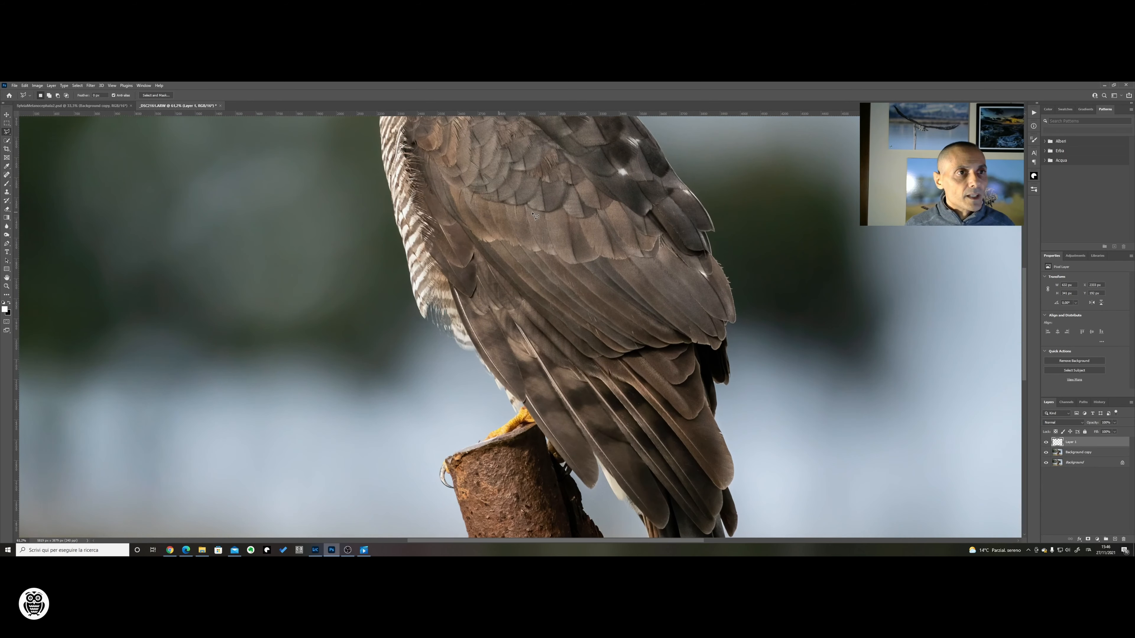
pyautogui.scroll(4, 534, 216)
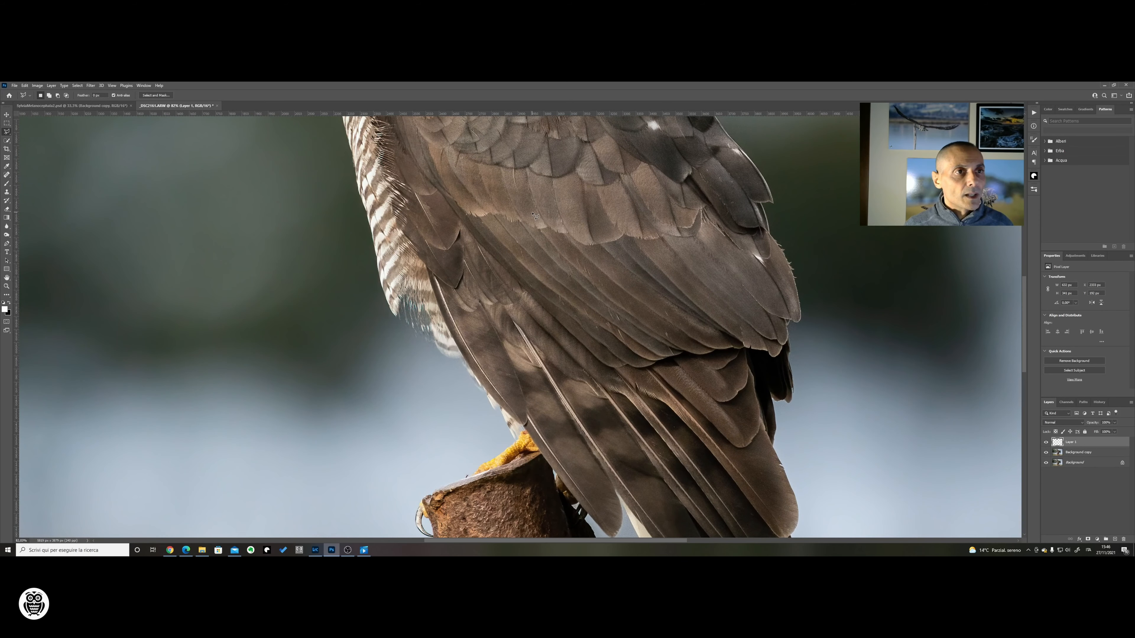
pyautogui.scroll(1, 535, 215)
pyautogui.hotkey('ctrl', '+')
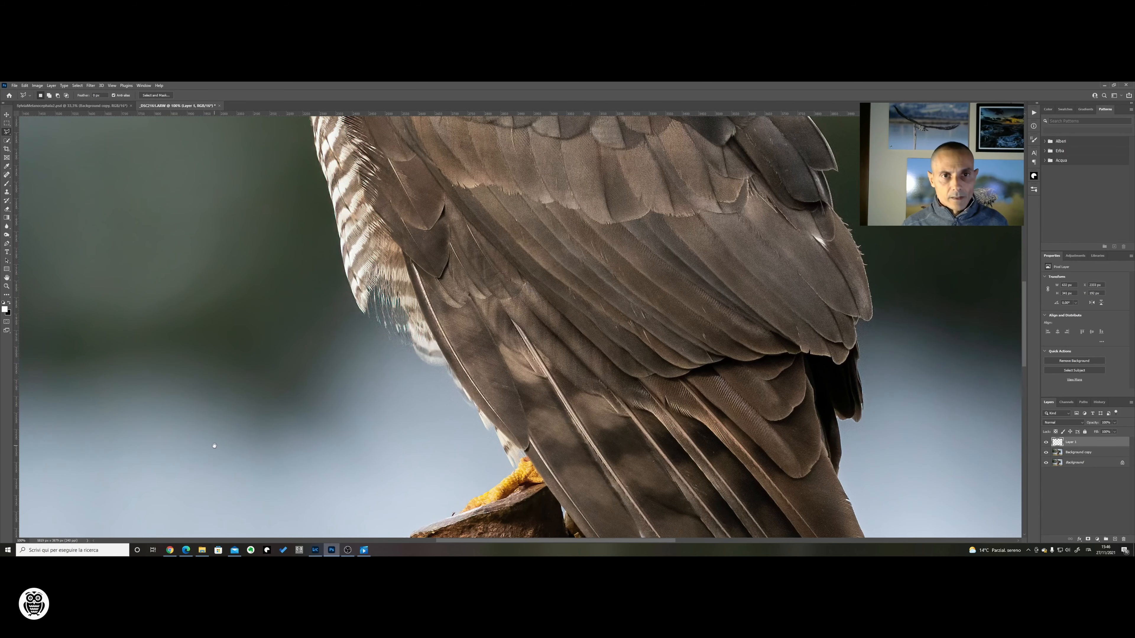
pyautogui.moveTo(534, 170); pyautogui.dragTo(519, 418)
pyautogui.moveTo(463, 170); pyautogui.dragTo(592, 358)
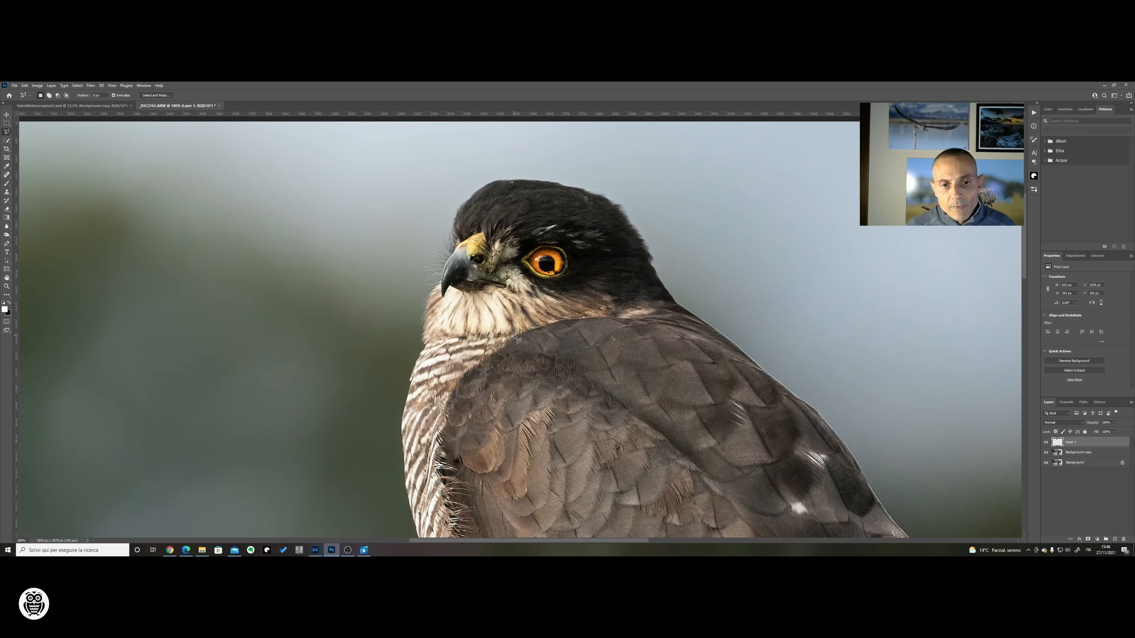
pyautogui.hotkey('ctrl', '0')
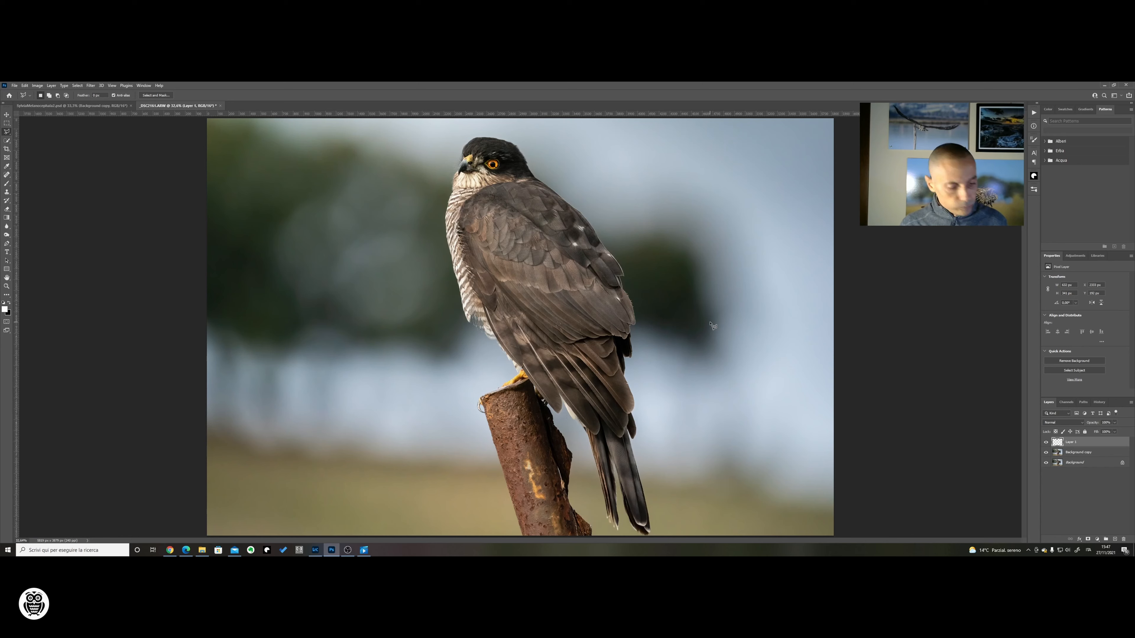
# - Save the layered photo as Sparviero2.psd in the Animals > Accipiter_nisus folder with Maximize Compatibility enabled
pyautogui.hotkey('ctrl', 'shift', 's')
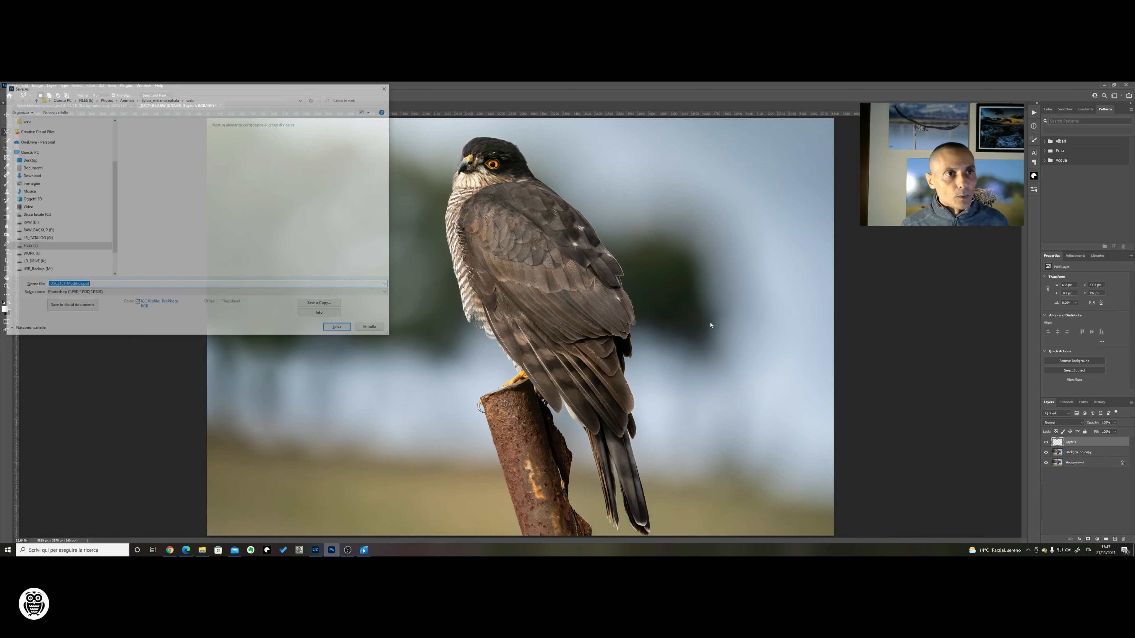
pyautogui.click(125, 99)
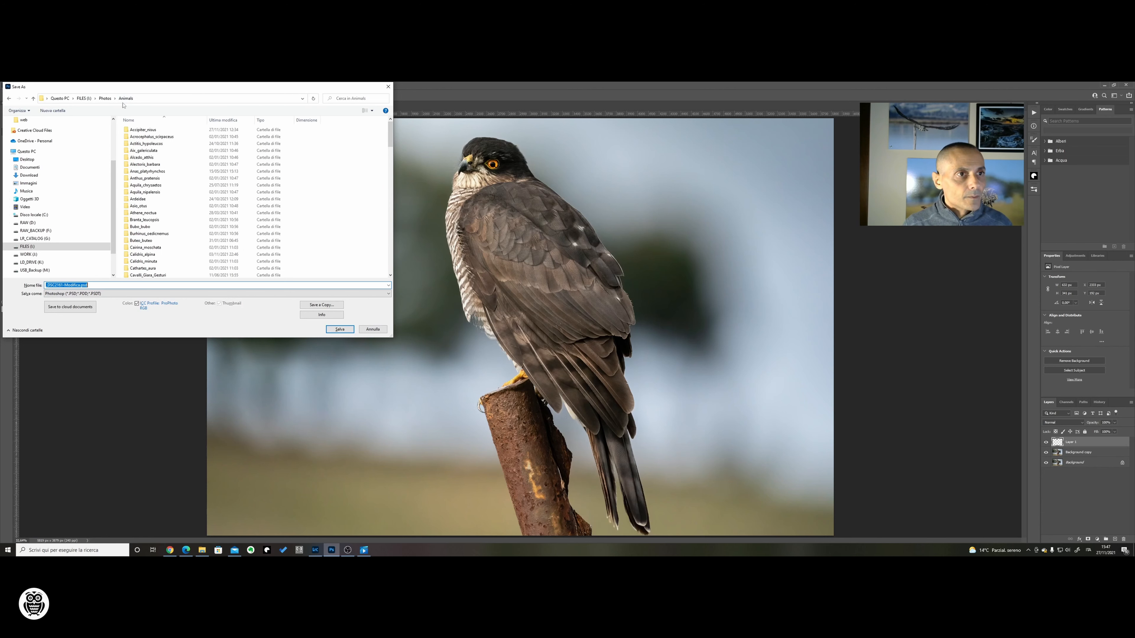
pyautogui.click(147, 130)
pyautogui.doubleClick(147, 130)
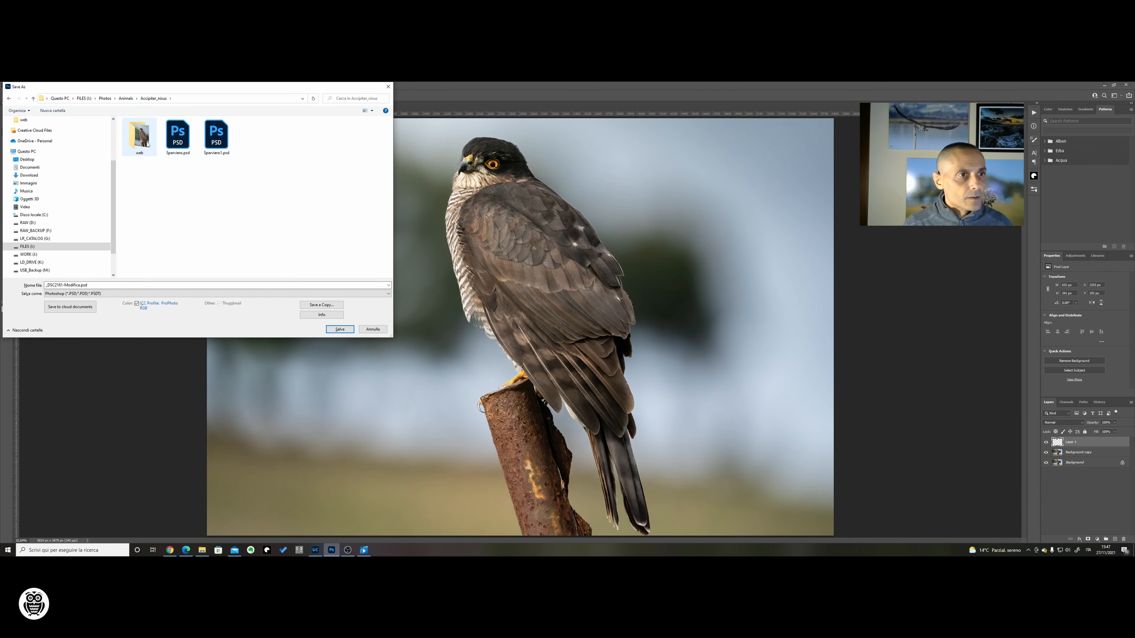
pyautogui.click(216, 136)
pyautogui.doubleClick(97, 285)
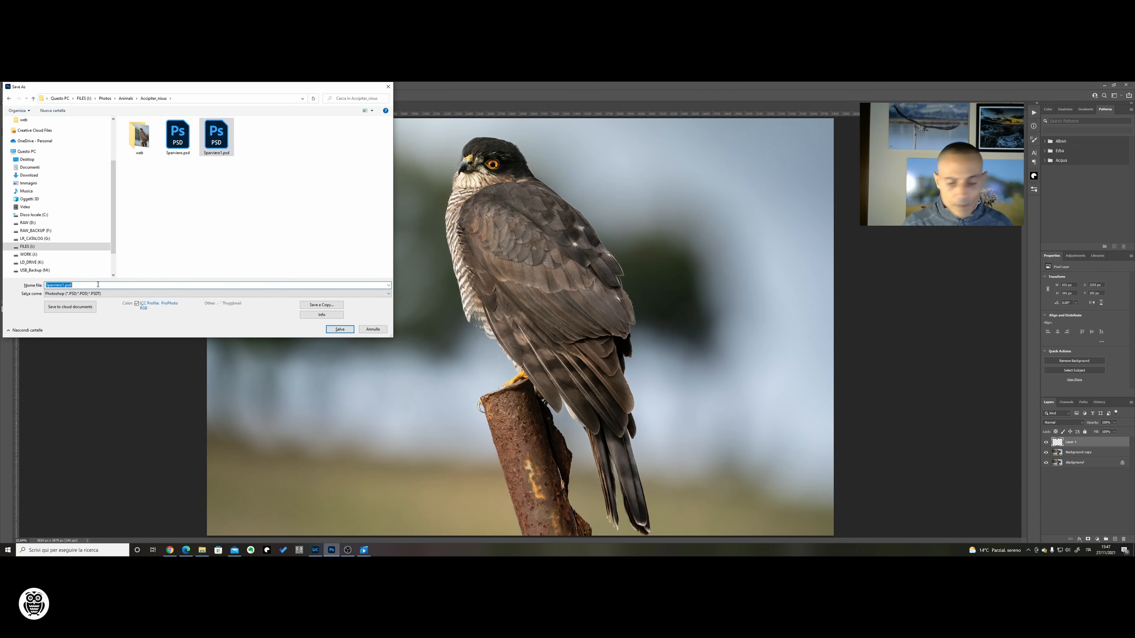
pyautogui.press('Home')
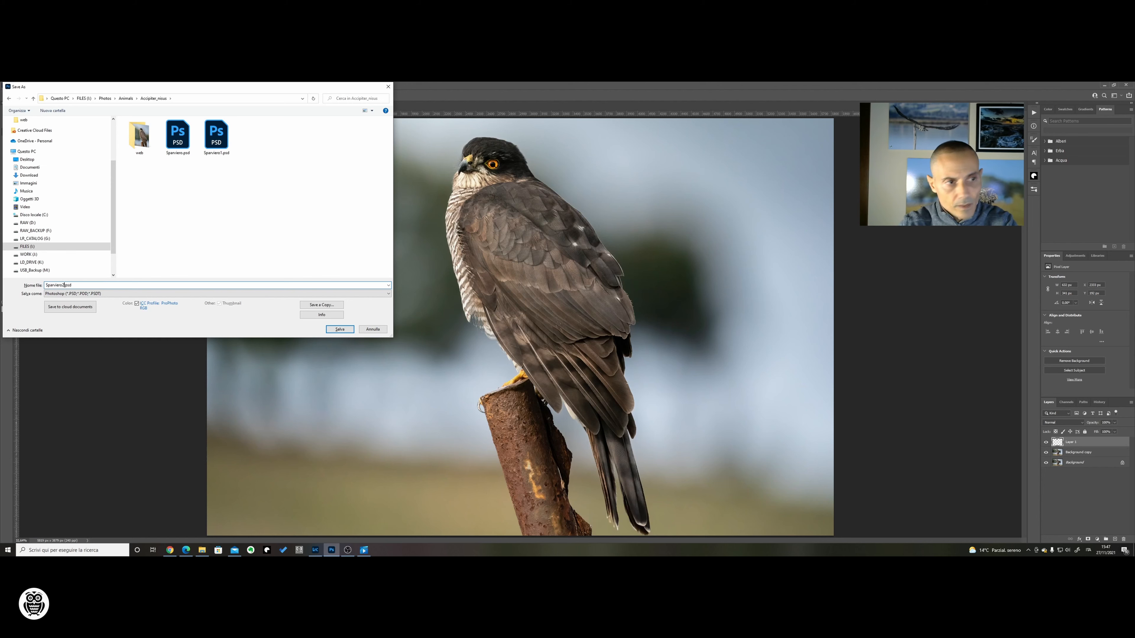
pyautogui.press('Return')
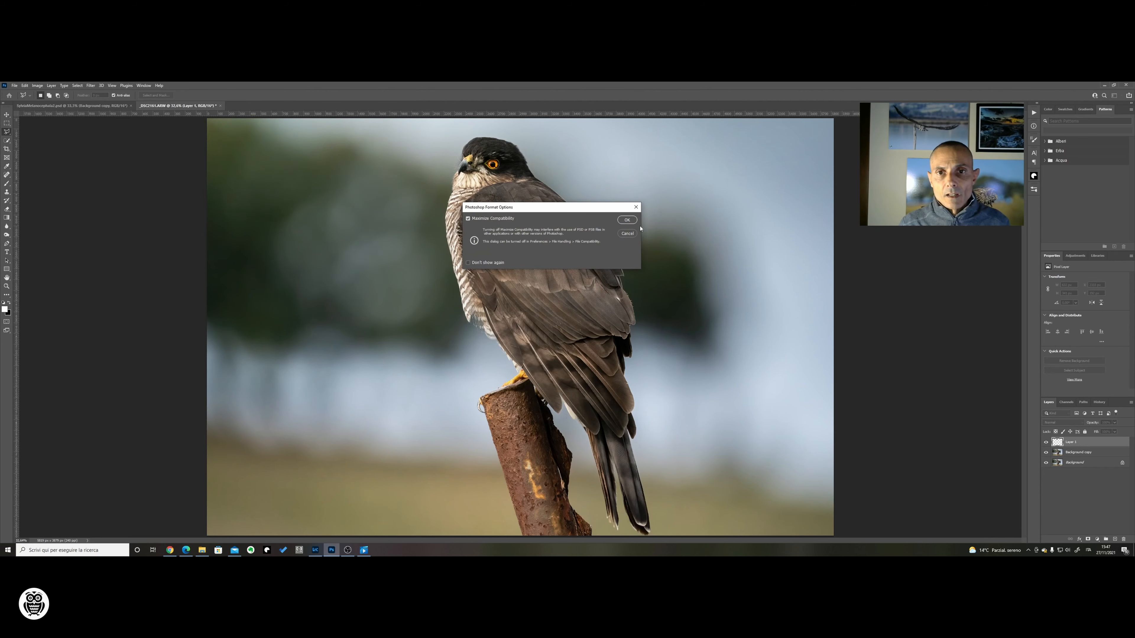
pyautogui.press('Return')
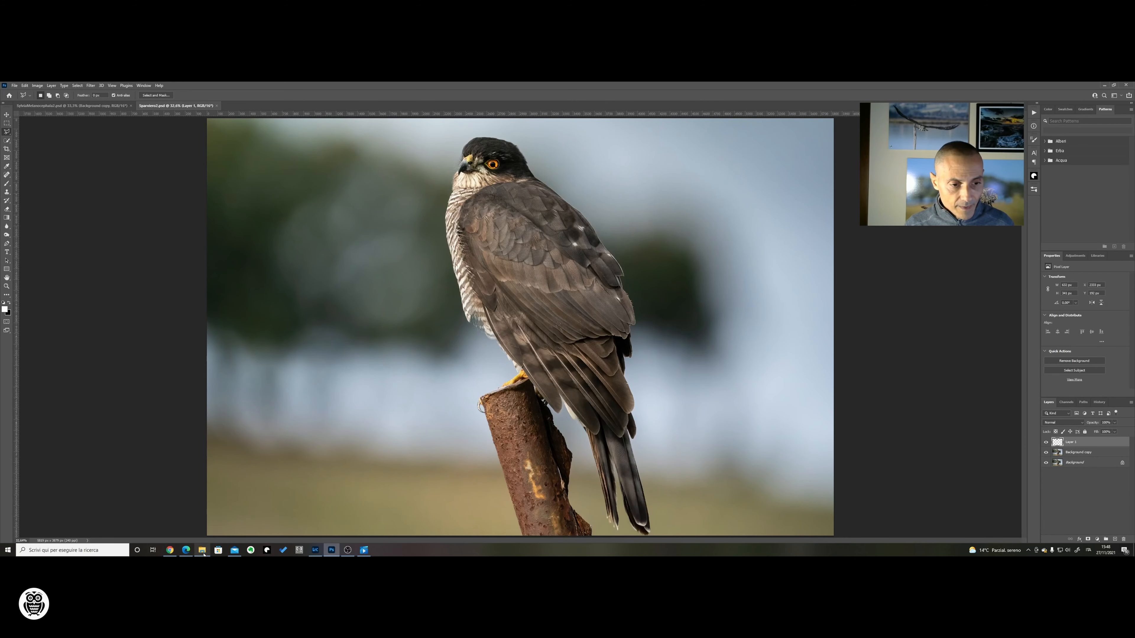
# - Switch to File Explorer and open the Animals folder under Photos on the FILES (I:) drive
pyautogui.moveTo(708, 174); pyautogui.dragTo(647, 174)
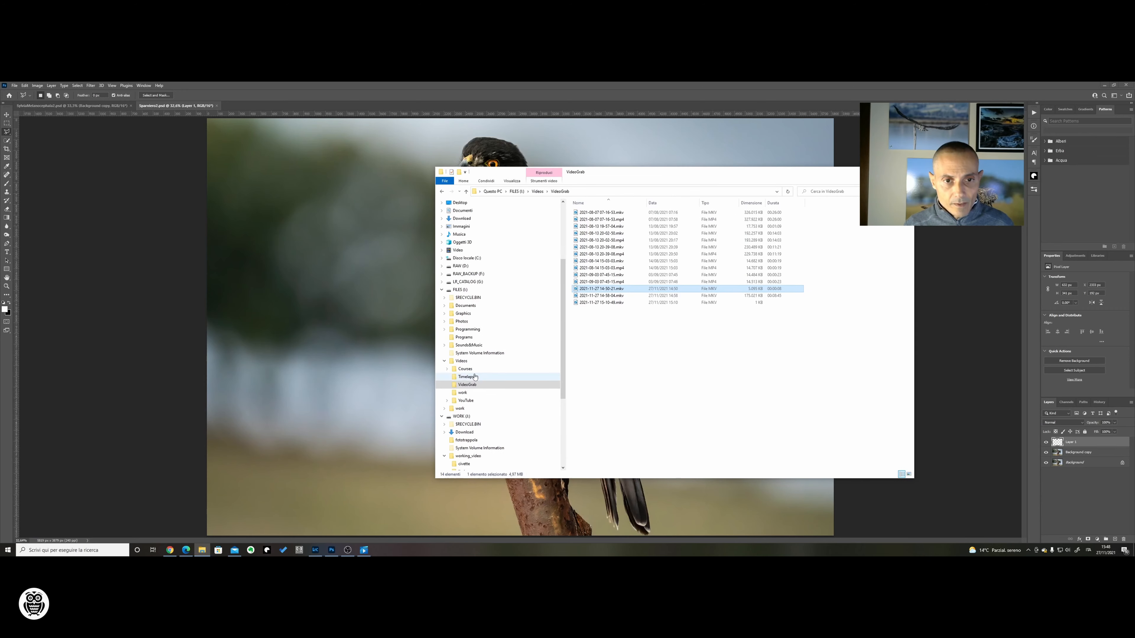
pyautogui.click(464, 323)
pyautogui.click(447, 330)
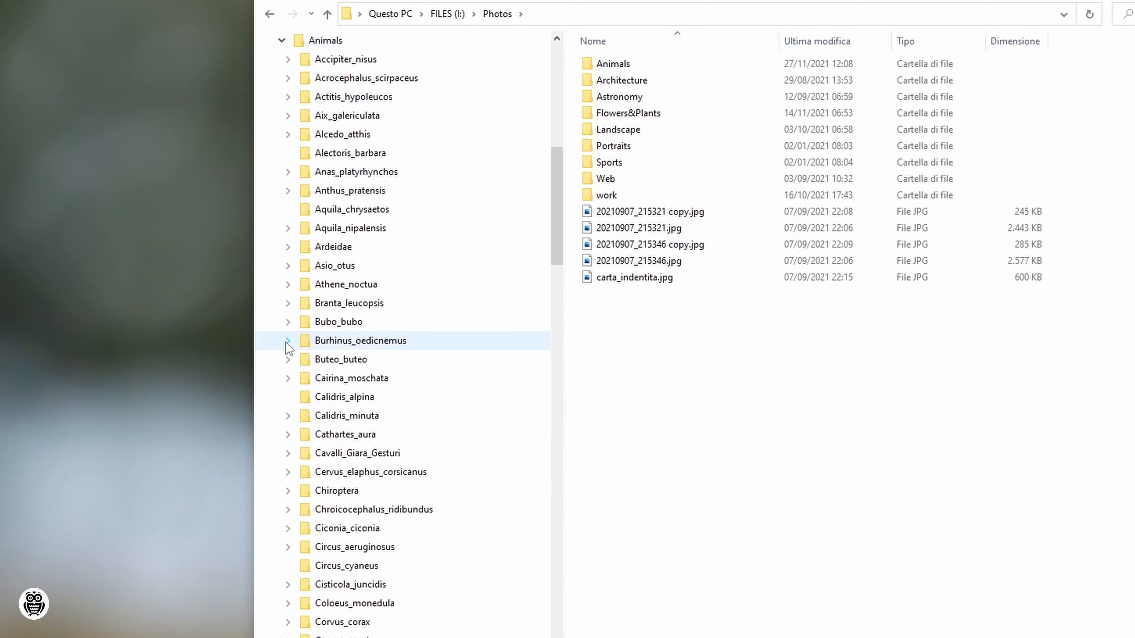
pyautogui.click(323, 41)
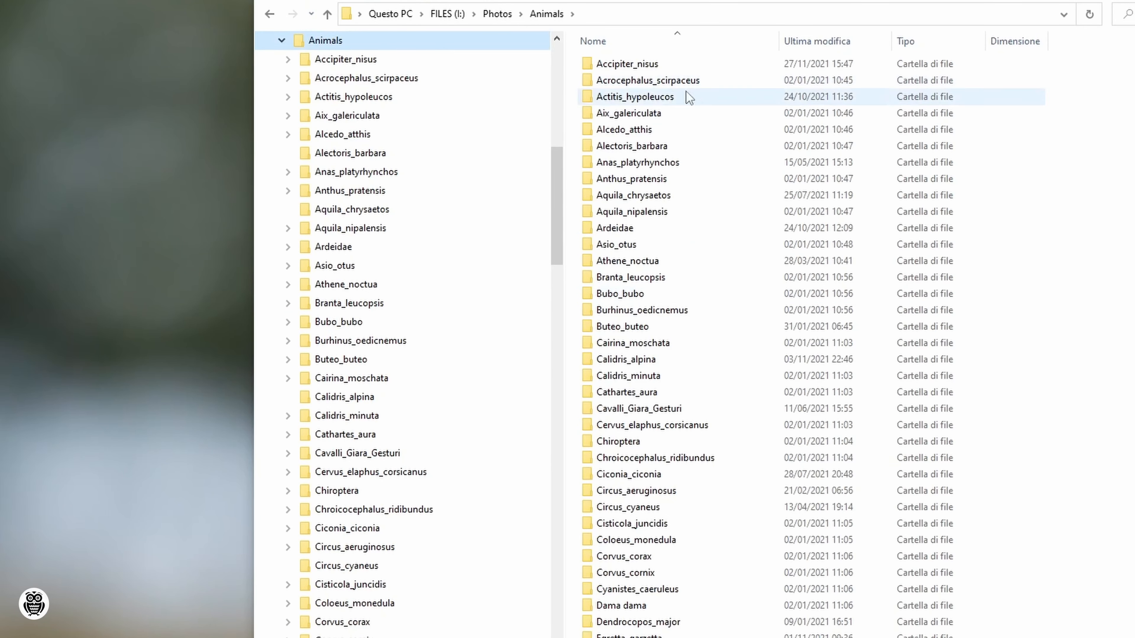
pyautogui.scroll(-1, 690, 197)
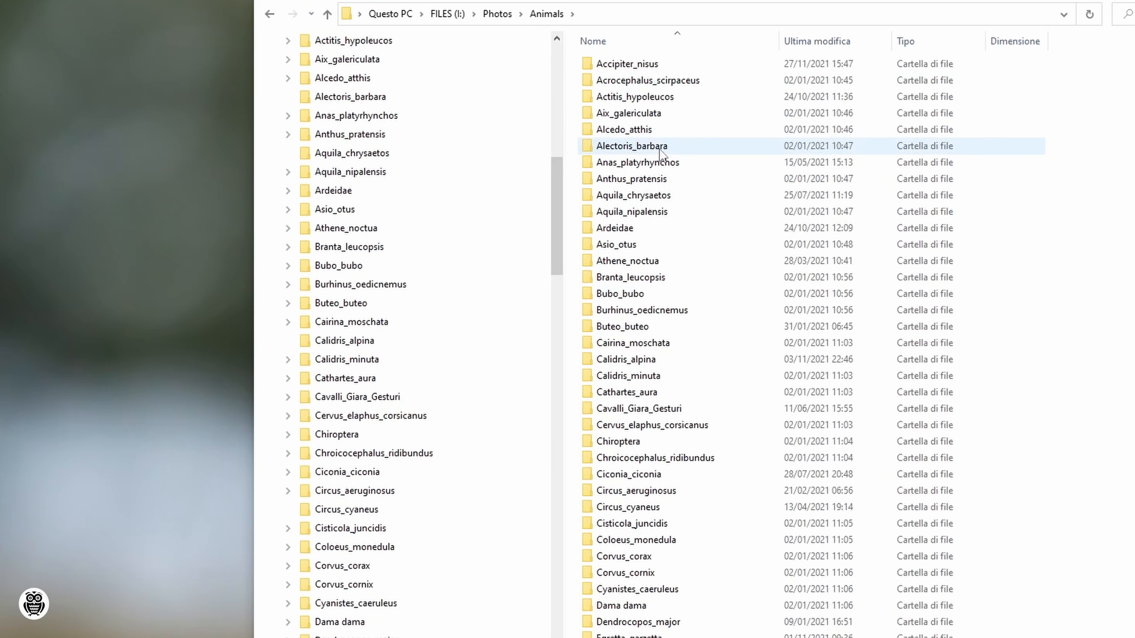
# - Look through the species subfolders of the Animals folder in the folder tree
pyautogui.scroll(-1, 666, 148)
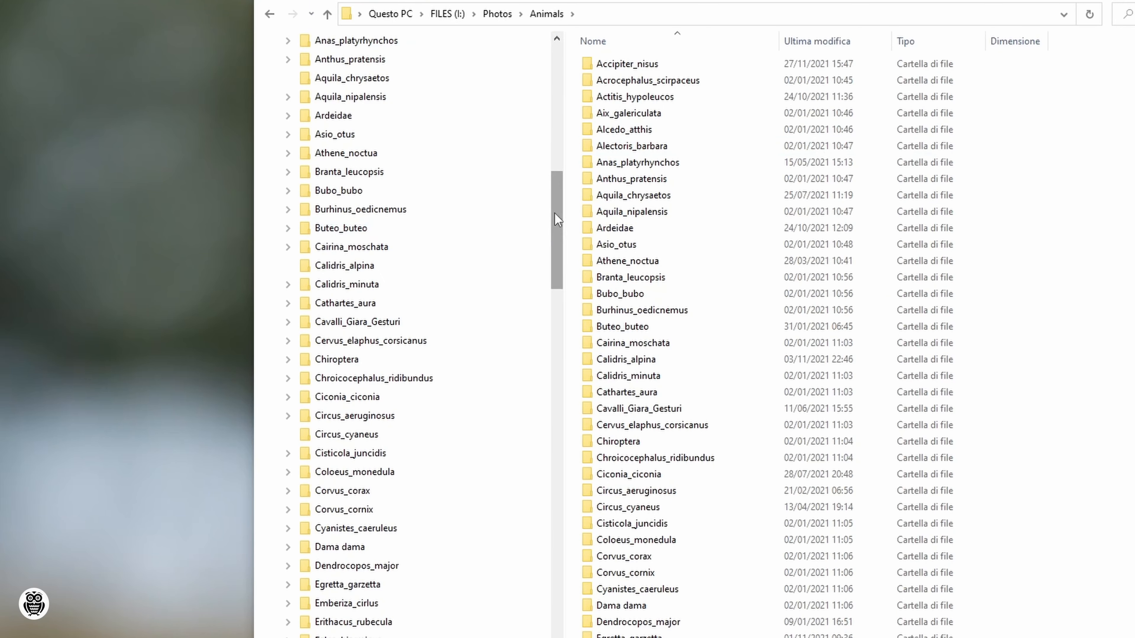
pyautogui.moveTo(555, 218); pyautogui.dragTo(551, 463)
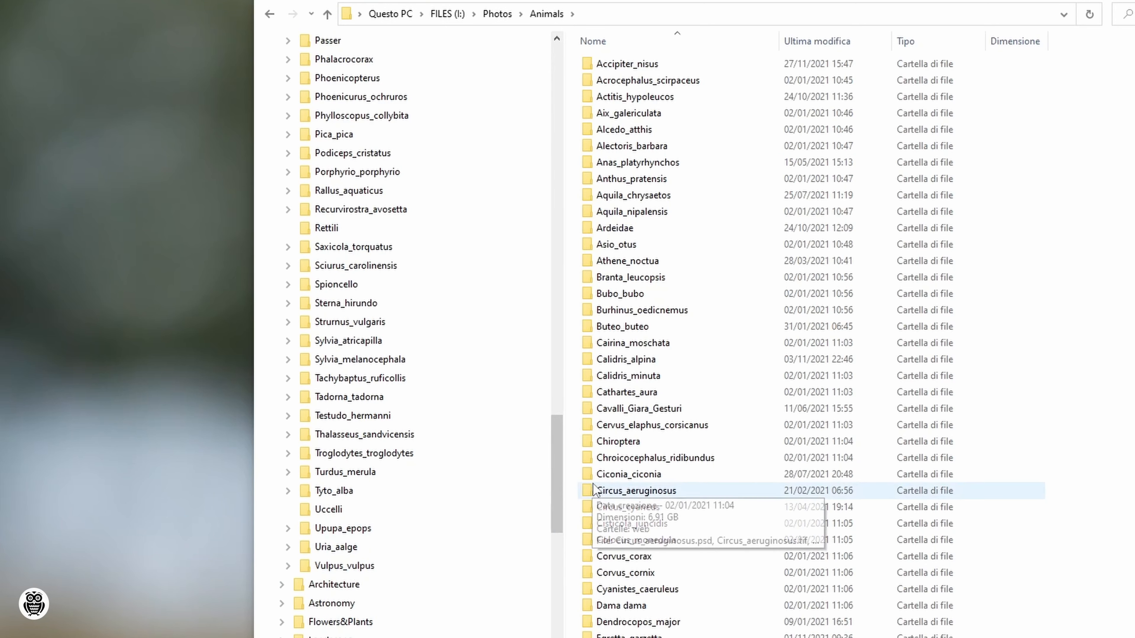
pyautogui.moveTo(557, 481); pyautogui.dragTo(568, 272)
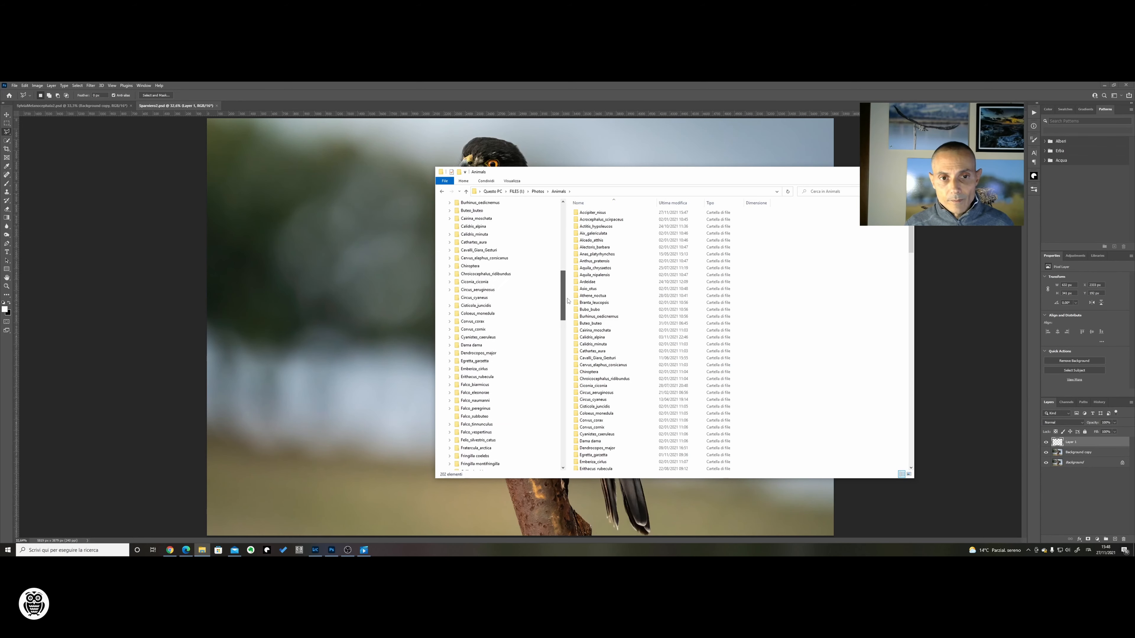
pyautogui.scroll(6, 489, 238)
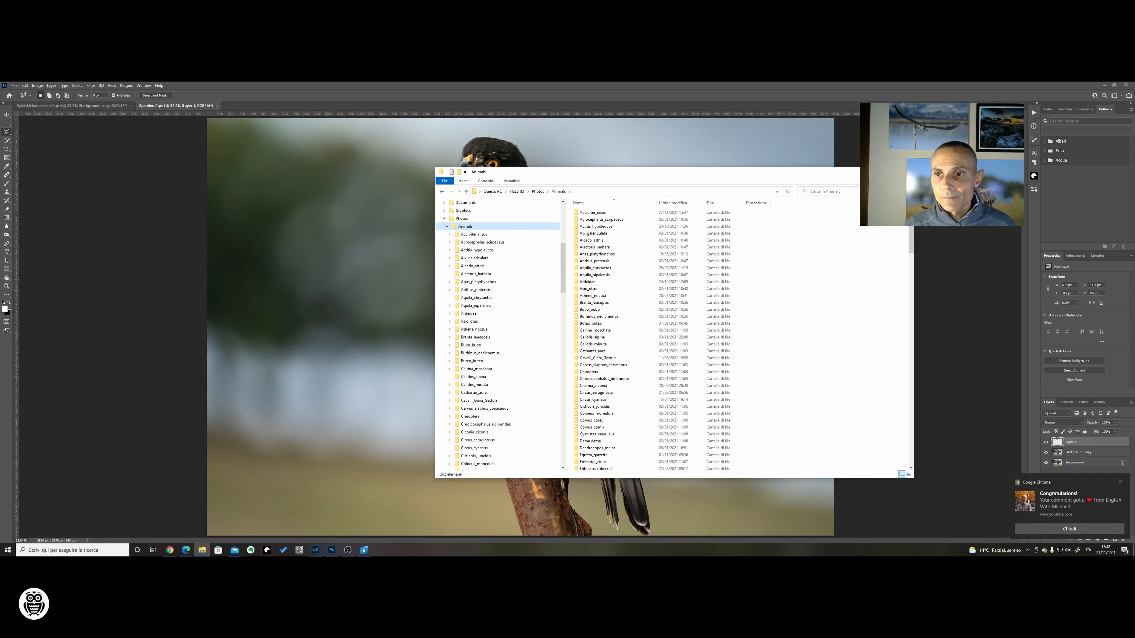
# - Dismiss the browser notification, switch from Photoshop to Lightroom Classic and open a perched hawk photo in the Library loupe view
pyautogui.hotkey('alt', 'Tab')
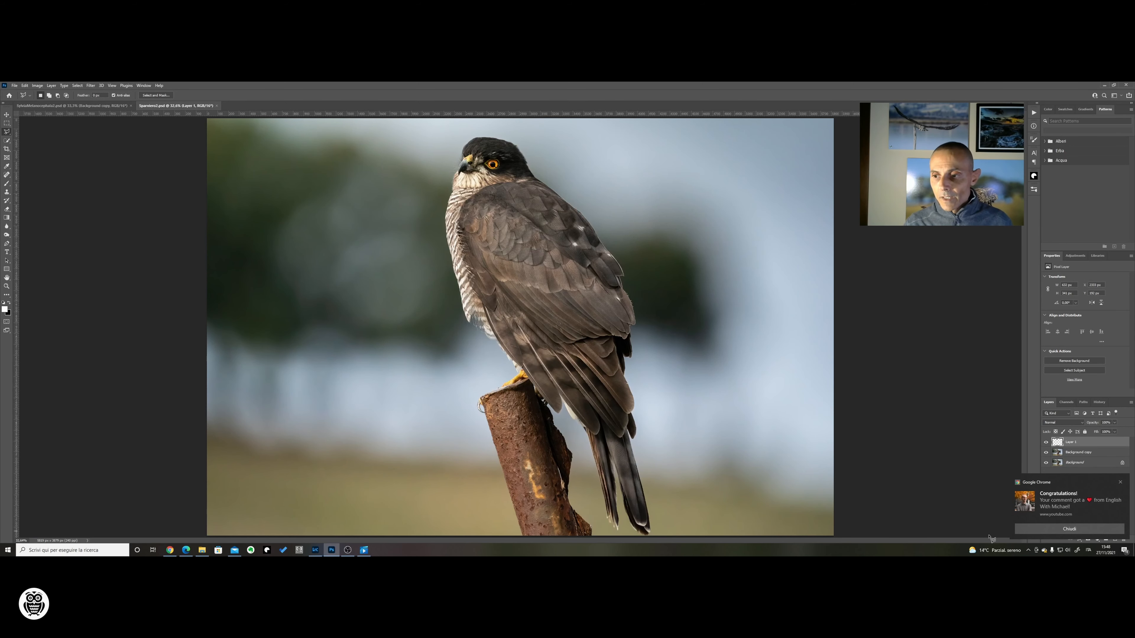
pyautogui.click(1063, 530)
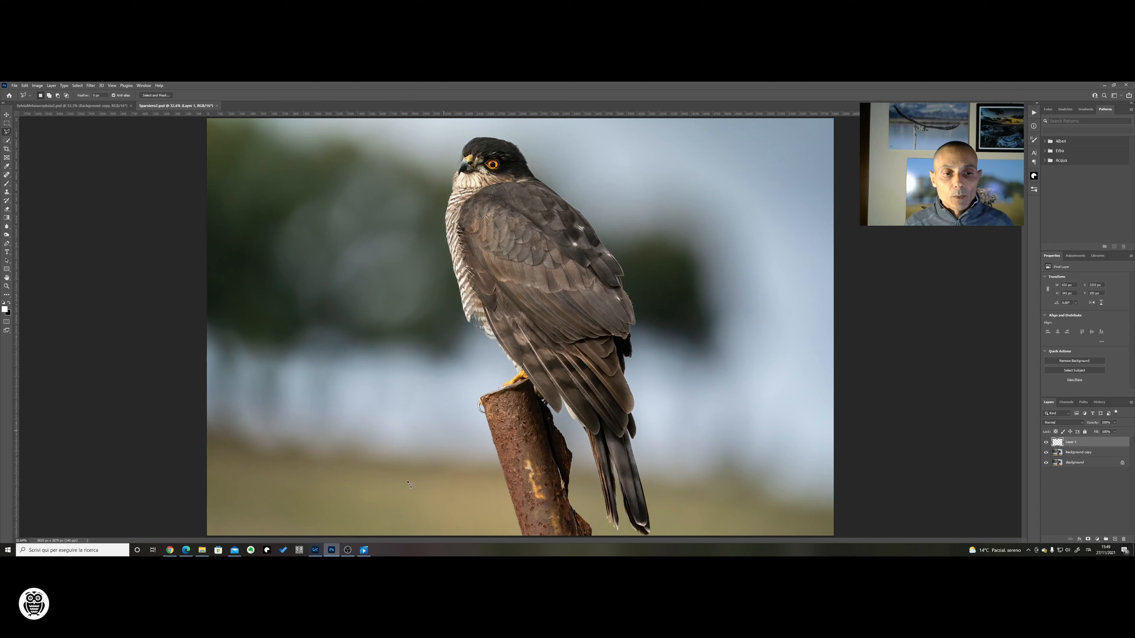
pyautogui.click(1103, 85)
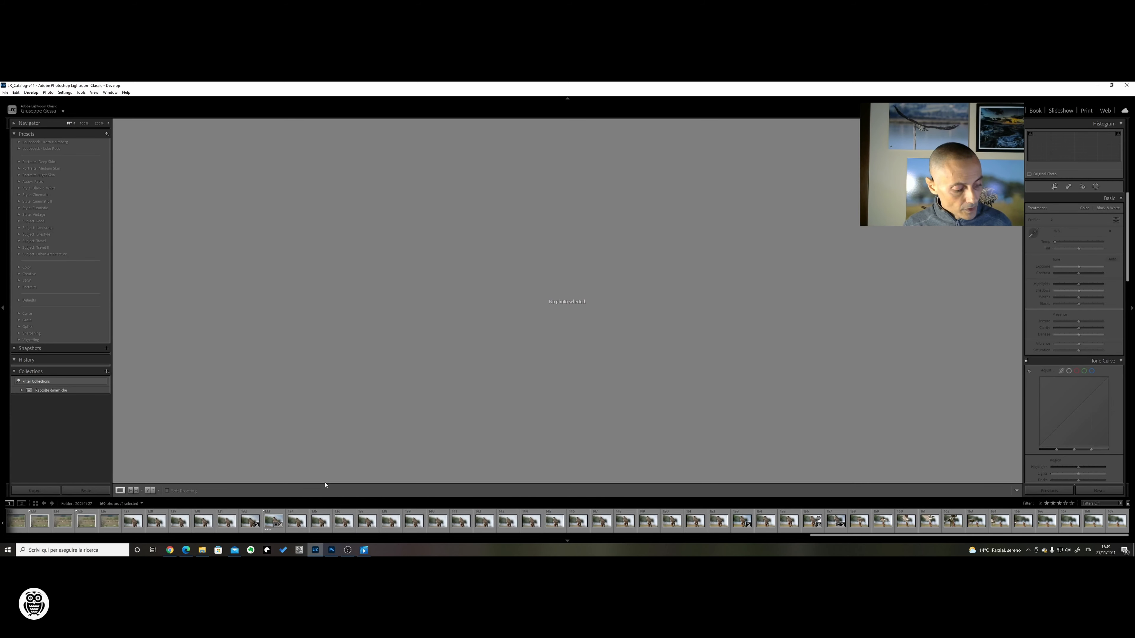
pyautogui.press('e')
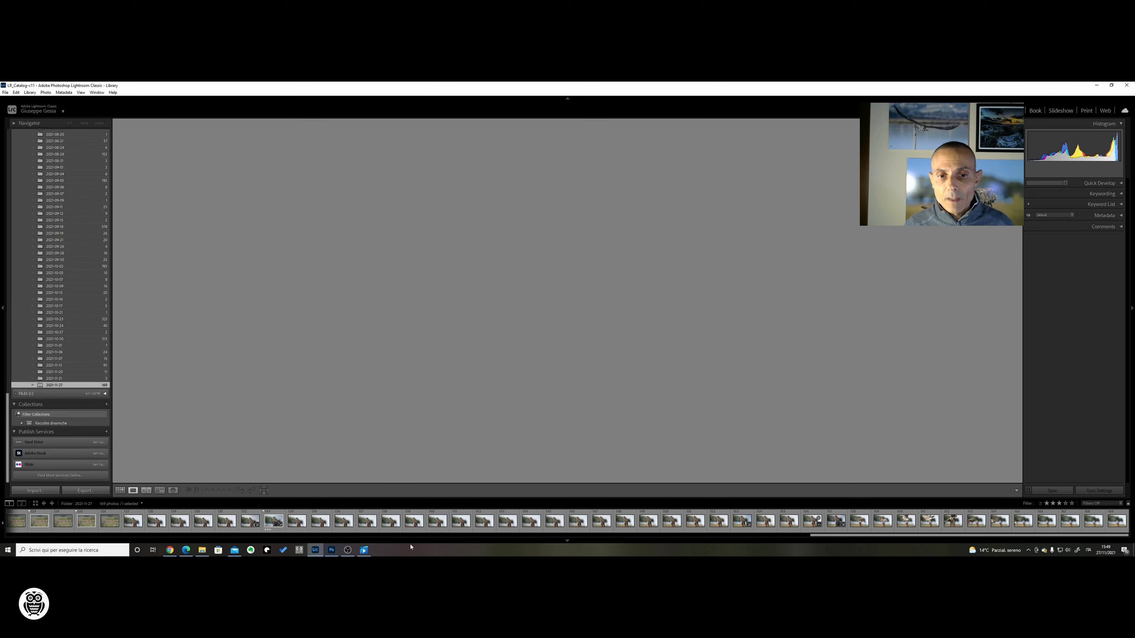
pyautogui.click(666, 523)
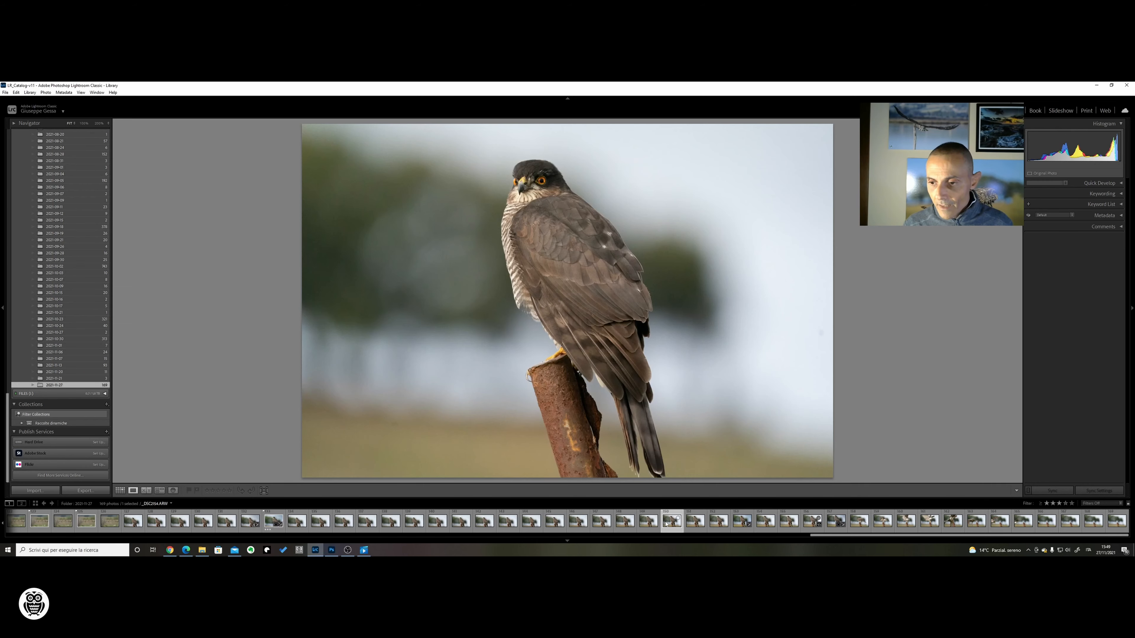
# - Browse forward from the perched hawk to the frame where it takes off from the post
pyautogui.press('Right')
pyautogui.press('Right')
pyautogui.press('Right')
pyautogui.press('Right')
pyautogui.press('Right')
pyautogui.press('Right')
pyautogui.press('Right')
pyautogui.press('Right')
pyautogui.press('Right')
pyautogui.press('Right')
pyautogui.press('Right')
pyautogui.press('Right')
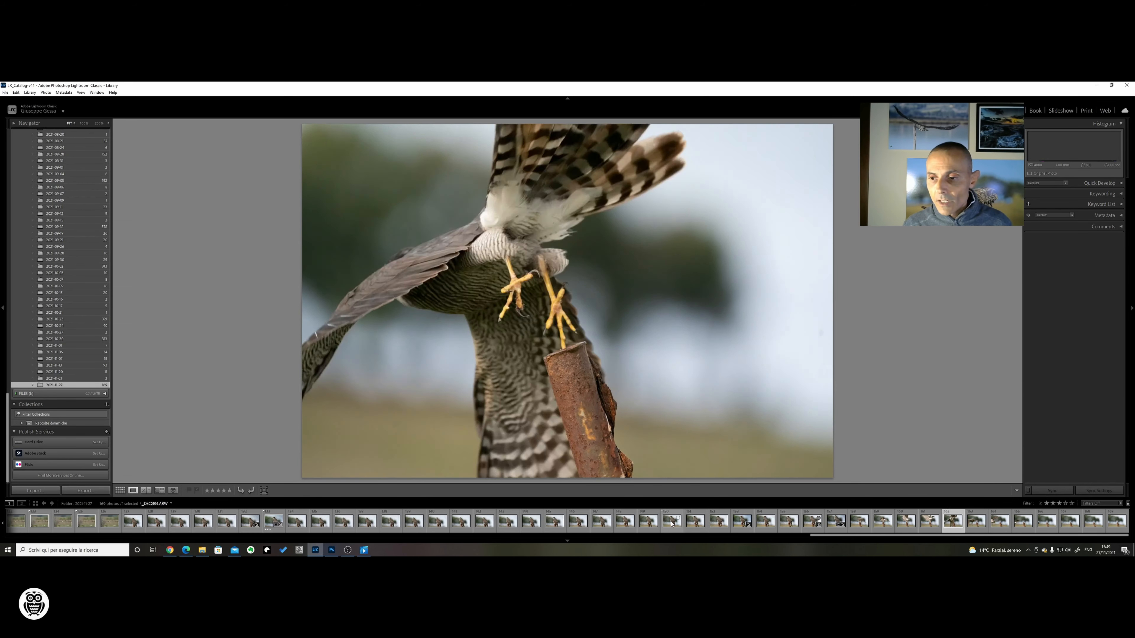
# - Go back to the frames just before take-off and compare the hawk's crouching pose with its neighbours
pyautogui.press('Left')
pyautogui.press('Left')
pyautogui.press('Left')
pyautogui.press('Left')
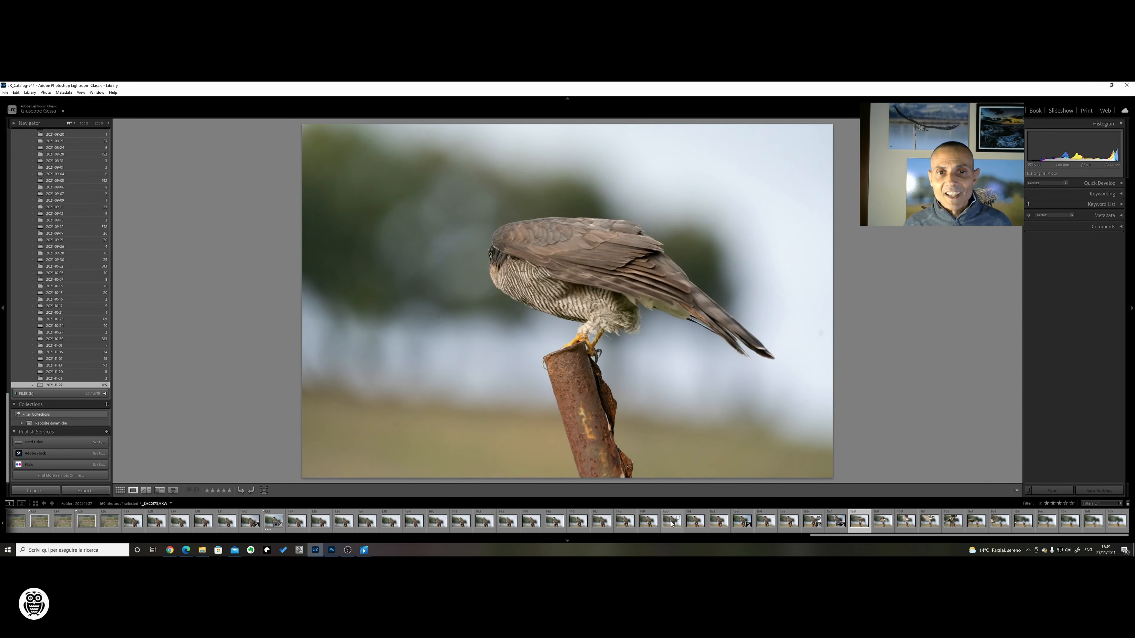
pyautogui.press('Left')
pyautogui.press('Left')
pyautogui.press('Right')
pyautogui.press('Right')
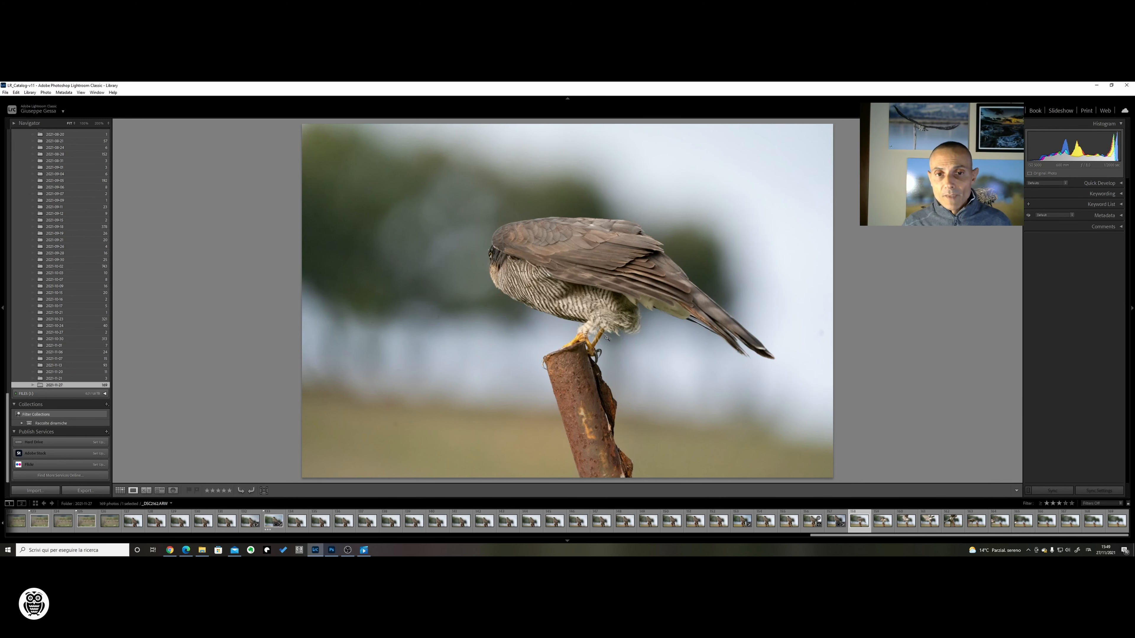
pyautogui.press('Left')
pyautogui.press('Left')
pyautogui.press('Left')
pyautogui.press('Right')
pyautogui.press('Right')
pyautogui.press('Right')
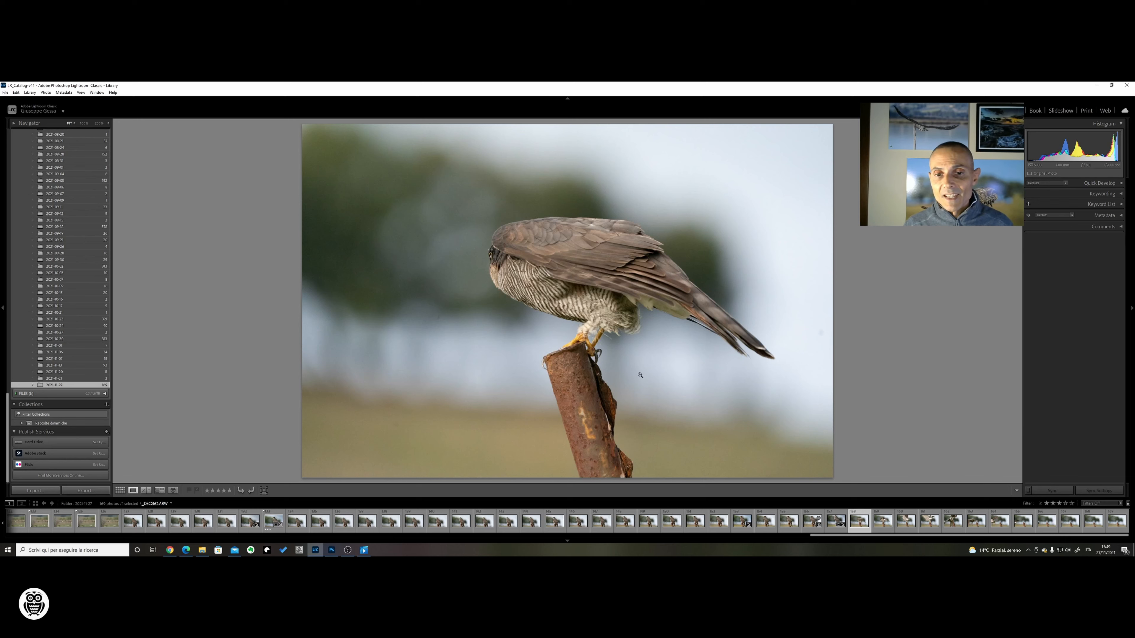
# - Review the take-off sequence frame by frame through to the last photo of the empty post
pyautogui.press('Right')
pyautogui.press('Right')
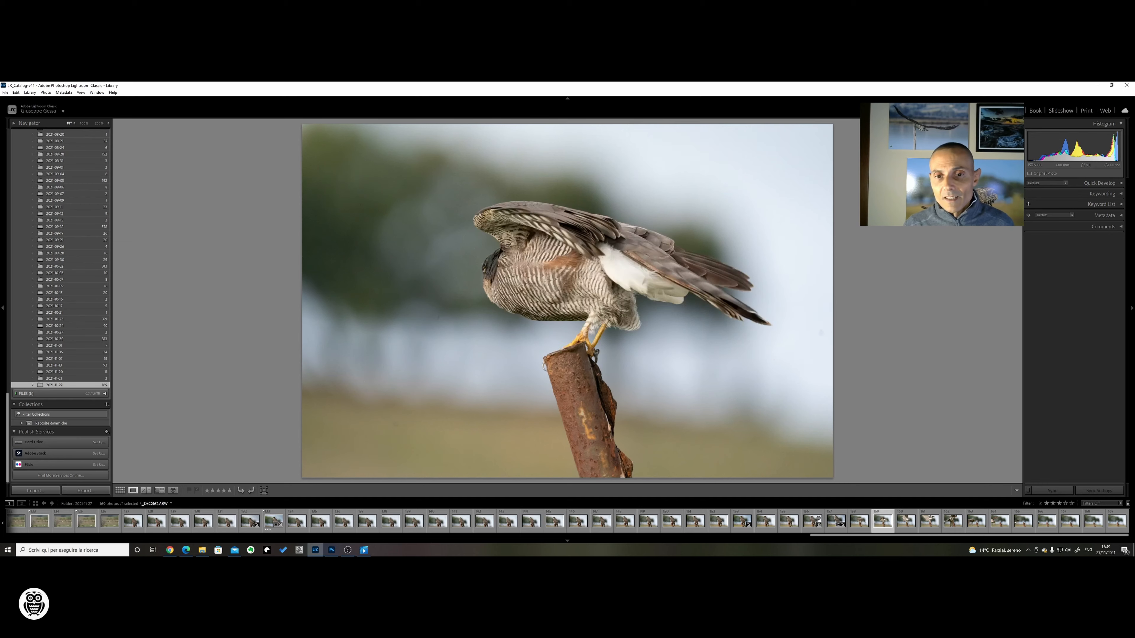
pyautogui.press('Right')
pyautogui.press('Right')
pyautogui.press('Right')
pyautogui.press('Right')
pyautogui.press('Right')
pyautogui.press('Right')
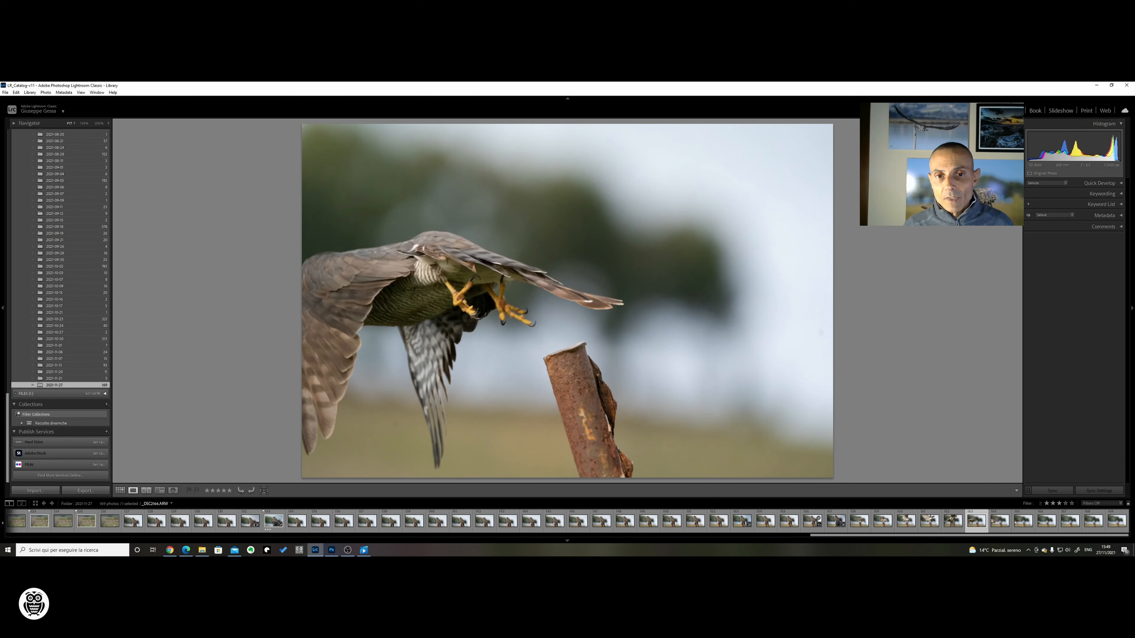
pyautogui.press('Right')
pyautogui.press('Right')
pyautogui.press('Right')
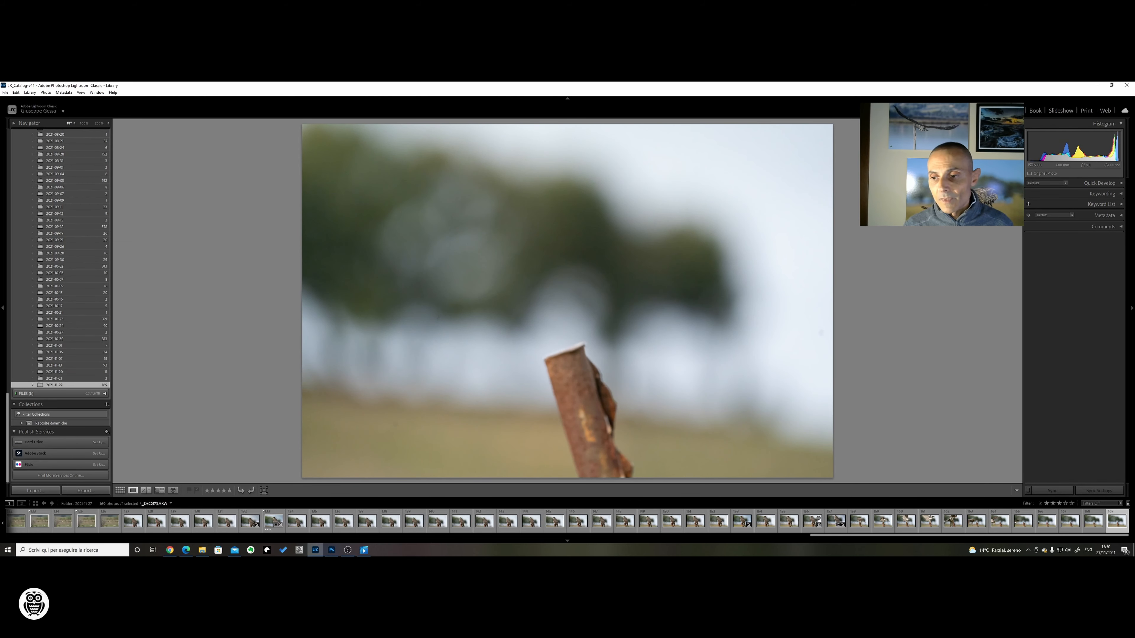
# - Flag the last four frames as rejected, from the empty post back to the feather tips at the edge
pyautogui.press('x')
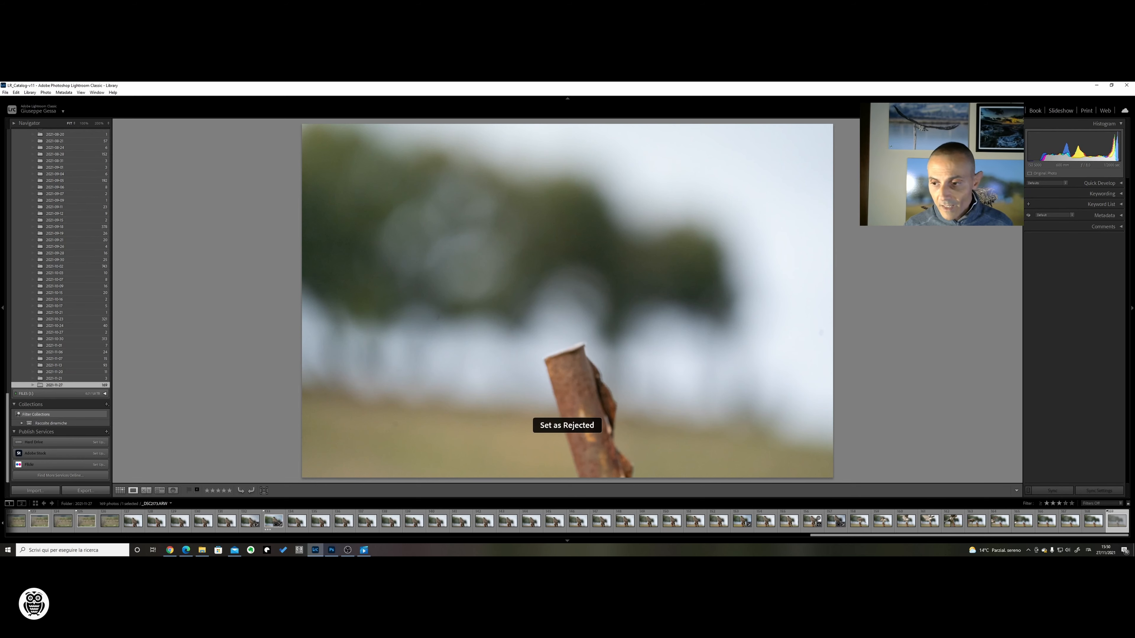
pyautogui.press('Left')
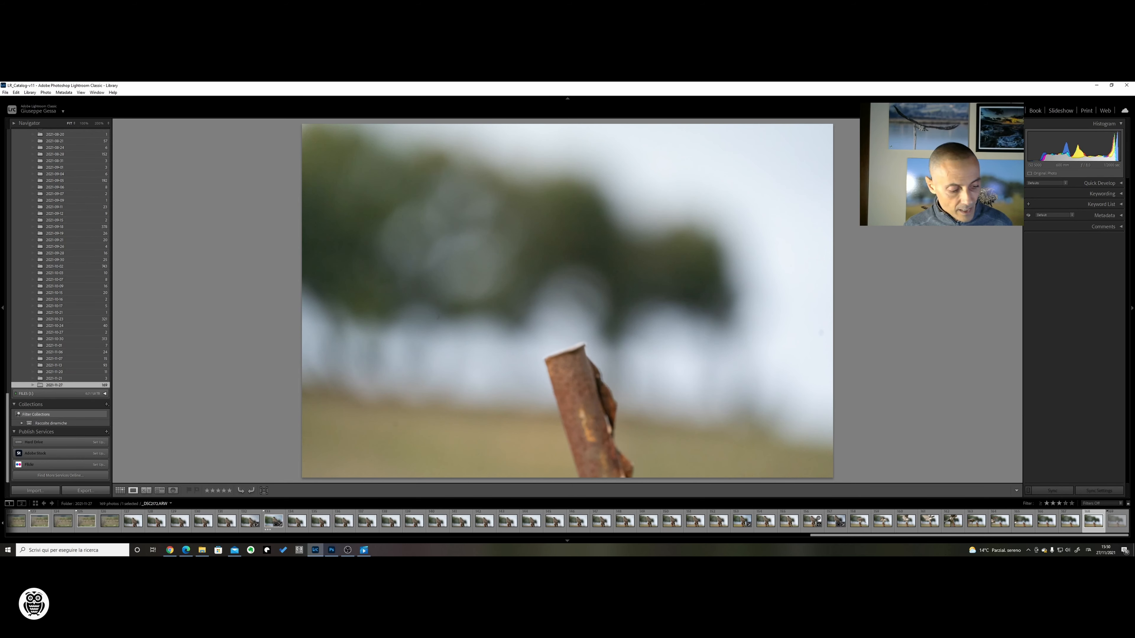
pyautogui.press('x')
pyautogui.press('Left')
pyautogui.press('x')
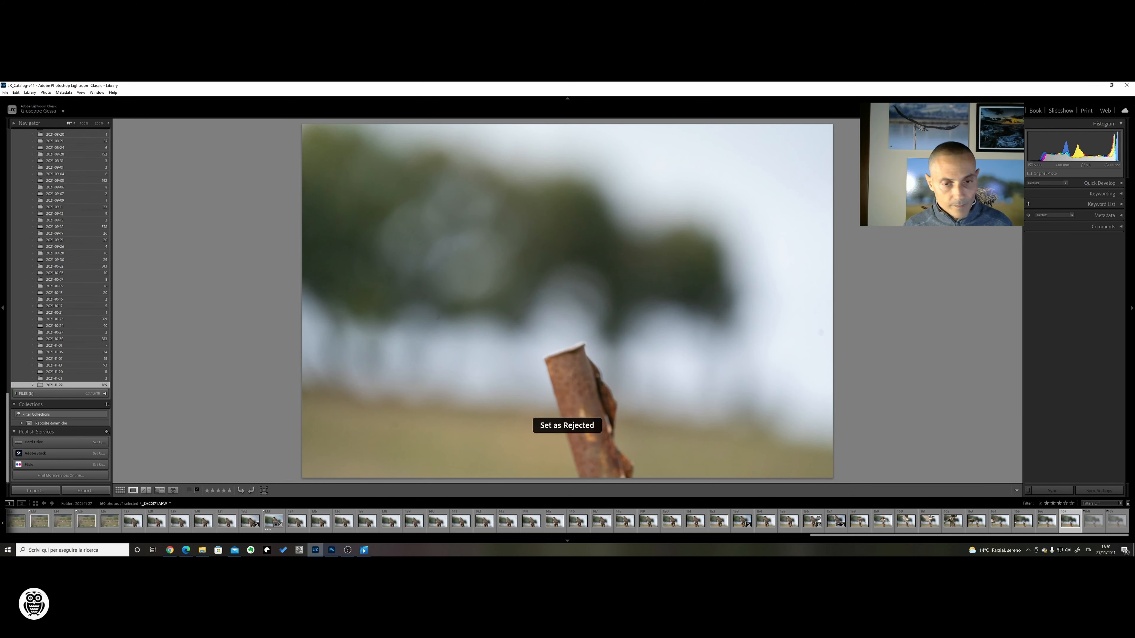
pyautogui.press('Left')
pyautogui.press('x')
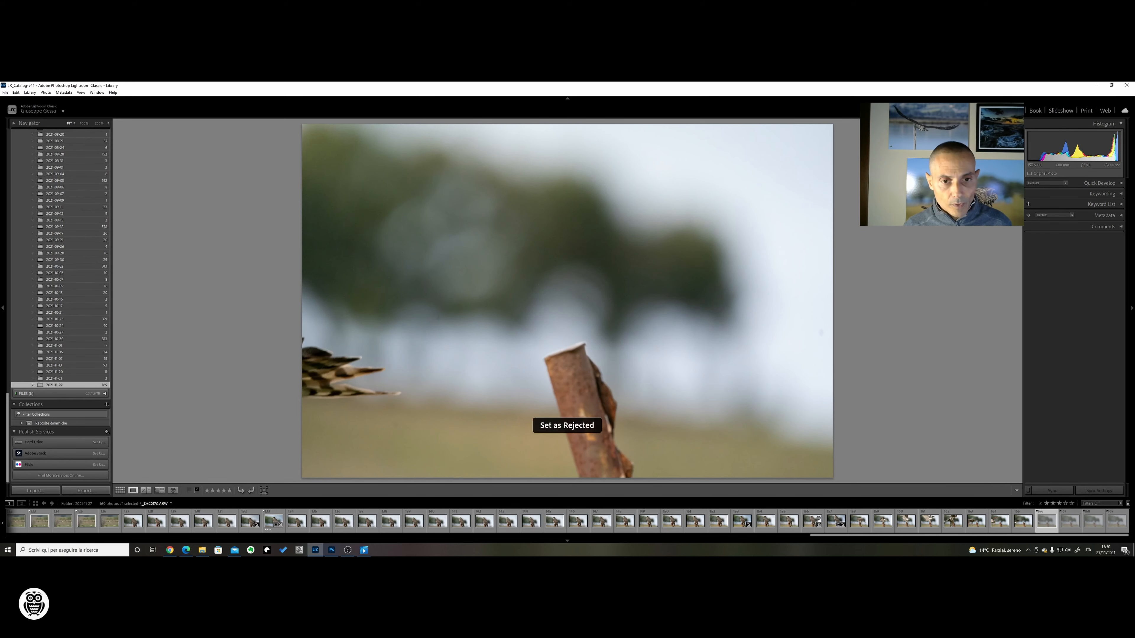
# - Reject the three preceding frames in which the flying hawk is partly cut off by the image edge
pyautogui.press('Left')
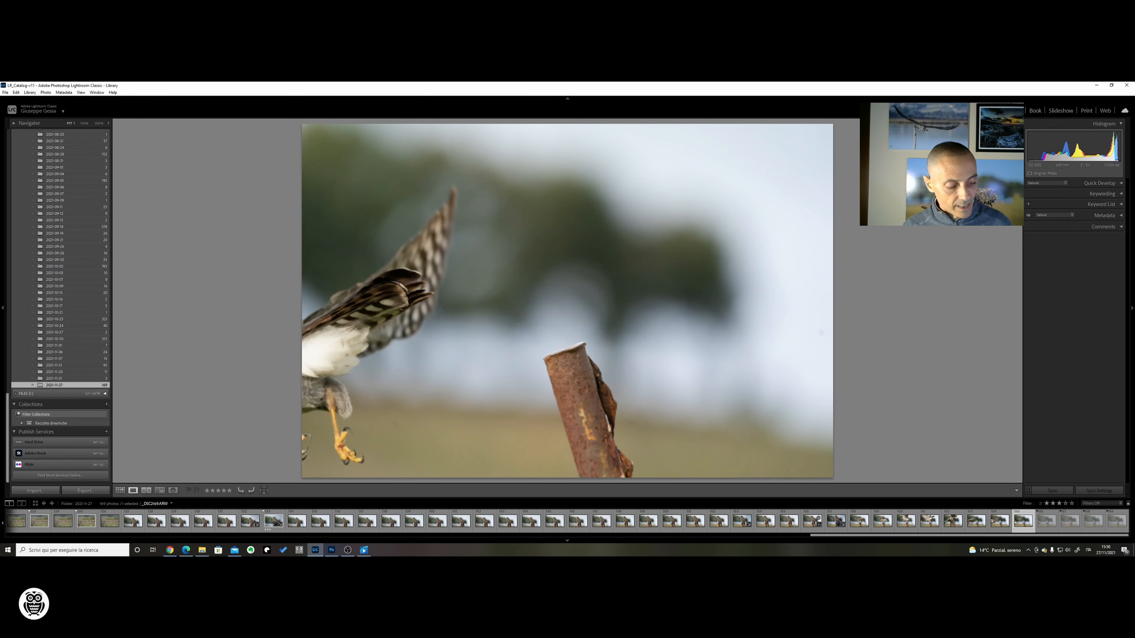
pyautogui.press('x')
pyautogui.press('Left')
pyautogui.press('x')
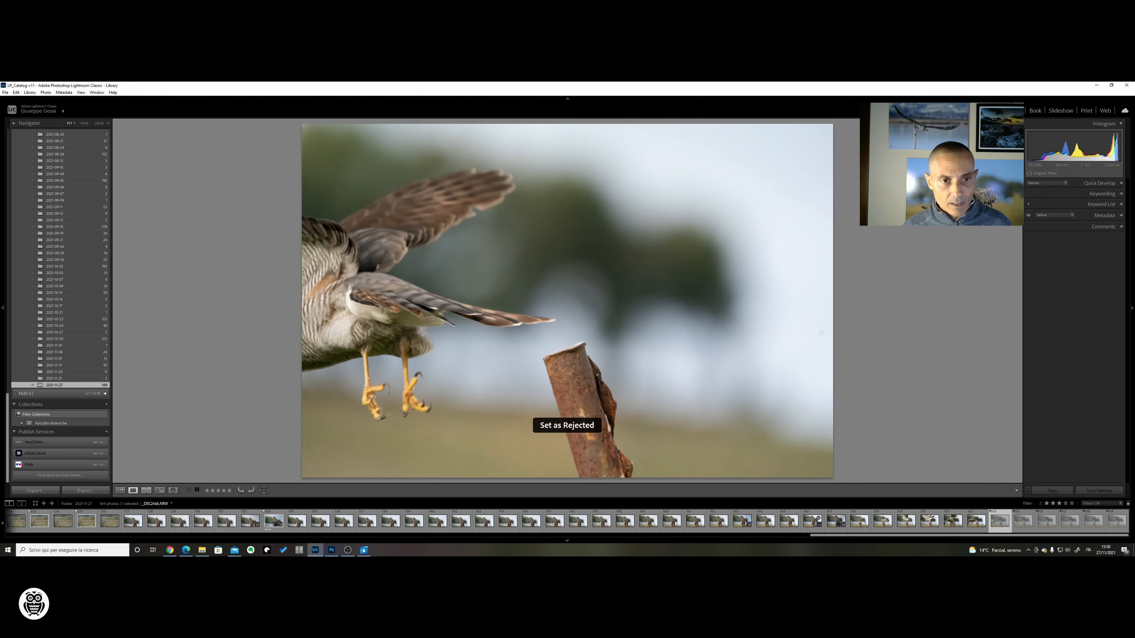
pyautogui.press('Left')
pyautogui.press('x')
# - Reject the three take-off frames with cropped wings, keeping the crouched frame with half-raised wings
pyautogui.press('Left')
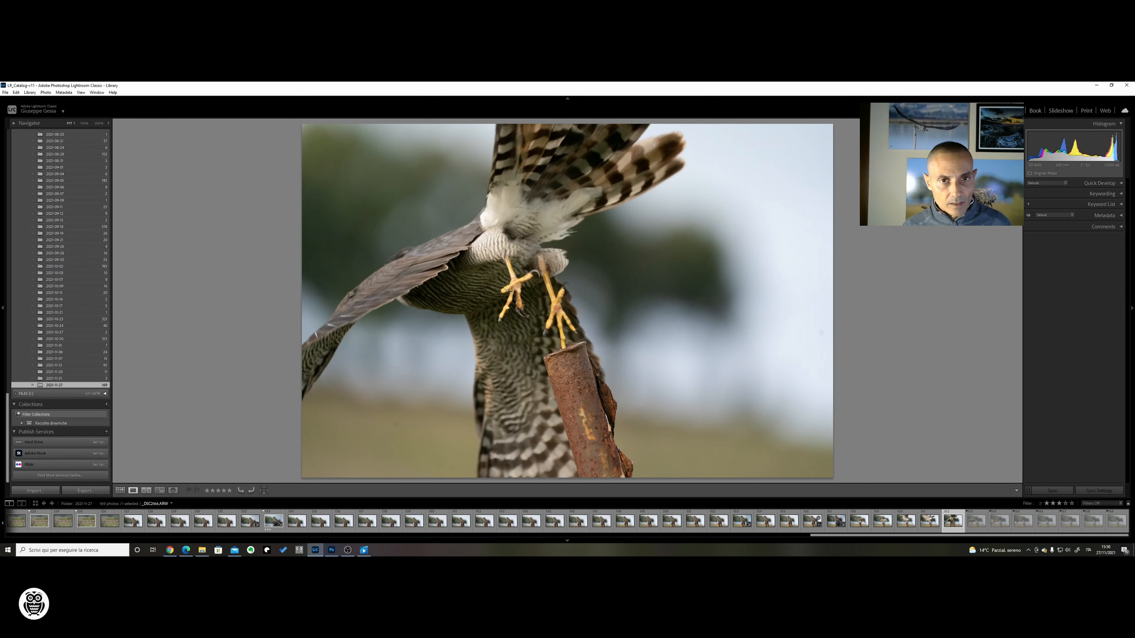
pyautogui.press('x')
pyautogui.press('Left')
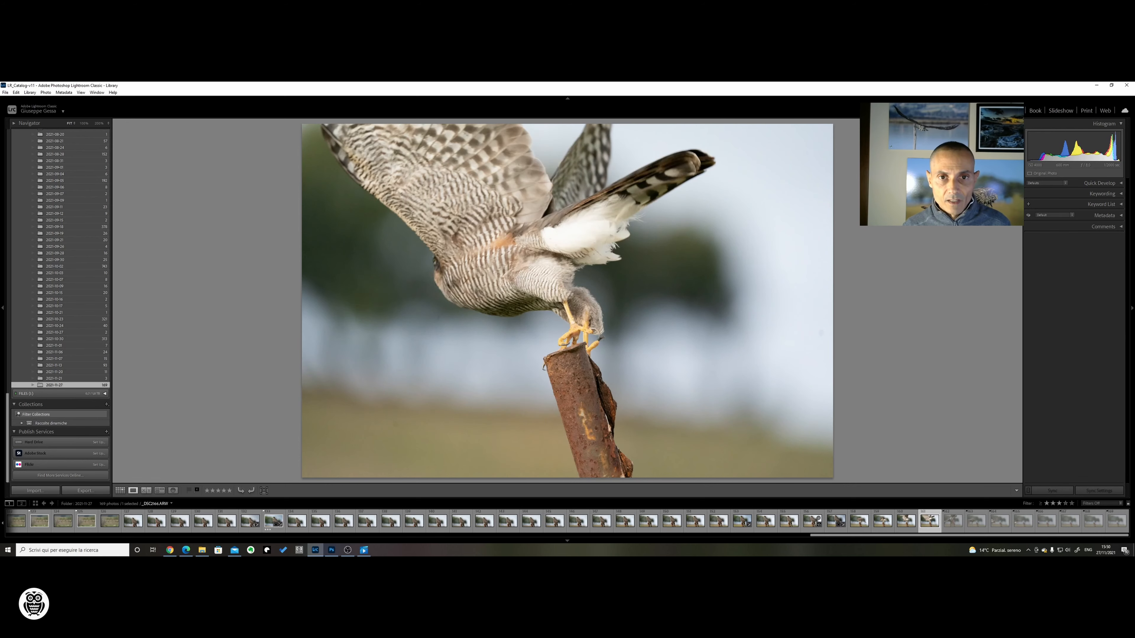
pyautogui.press('x')
pyautogui.press('Left')
pyautogui.press('Left')
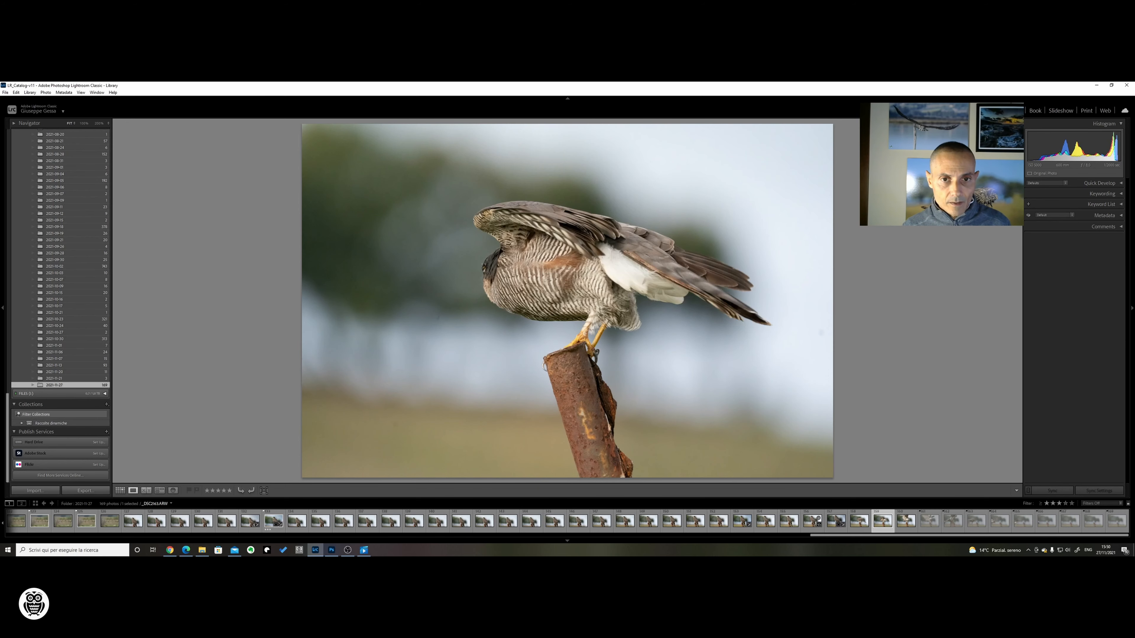
pyautogui.press('Right')
pyautogui.press('x')
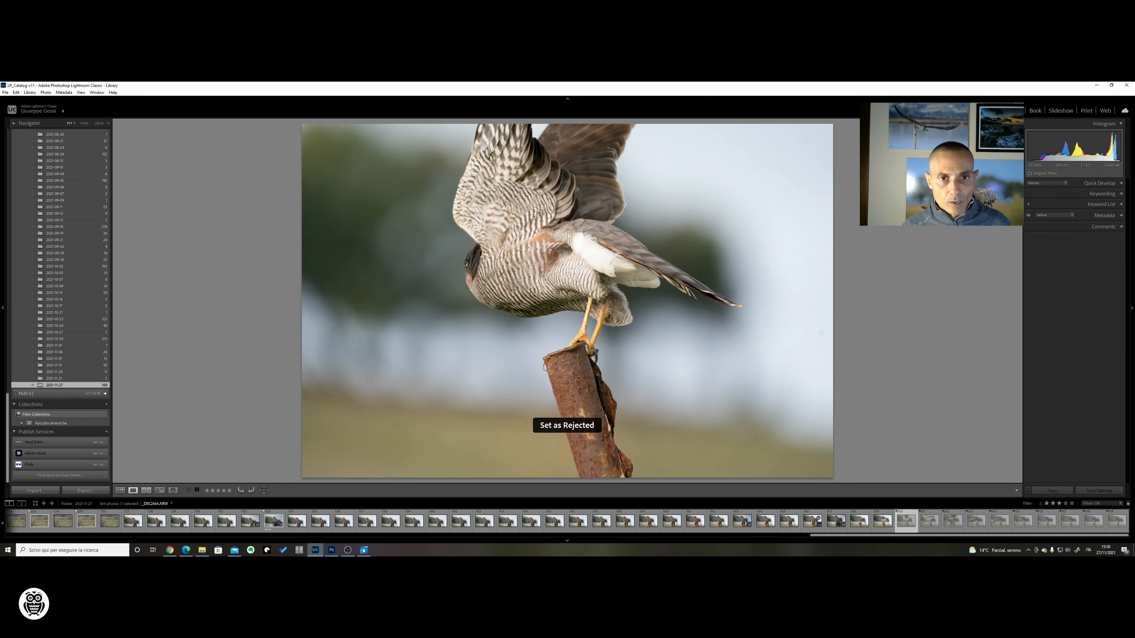
# - Browse back through the perched hawk series to the photos of the small bird on barbed wire
pyautogui.press('Left')
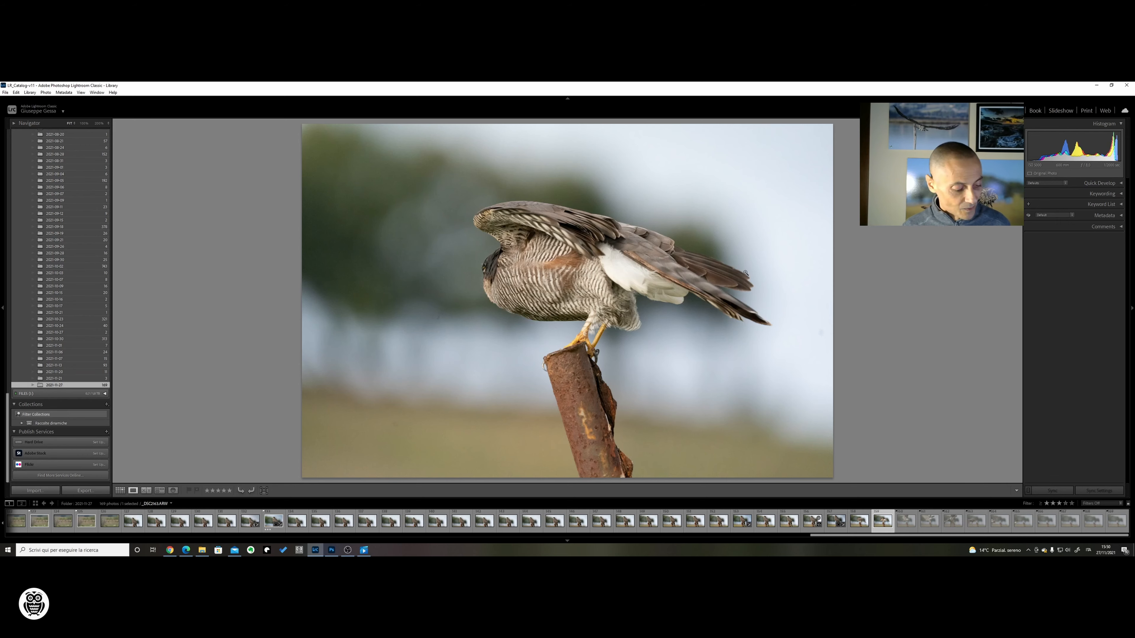
pyautogui.press('Left')
pyautogui.press('Left')
pyautogui.press('Left')
pyautogui.press('Left')
pyautogui.press('Left')
pyautogui.press('Left')
pyautogui.press('Left')
pyautogui.press('Left')
pyautogui.press('Left')
pyautogui.press('Left')
pyautogui.press('Left')
pyautogui.press('Left')
pyautogui.press('Left')
pyautogui.press('Left')
pyautogui.press('Left')
pyautogui.press('Left')
pyautogui.press('Left')
pyautogui.press('Left')
pyautogui.press('Left')
pyautogui.press('Left')
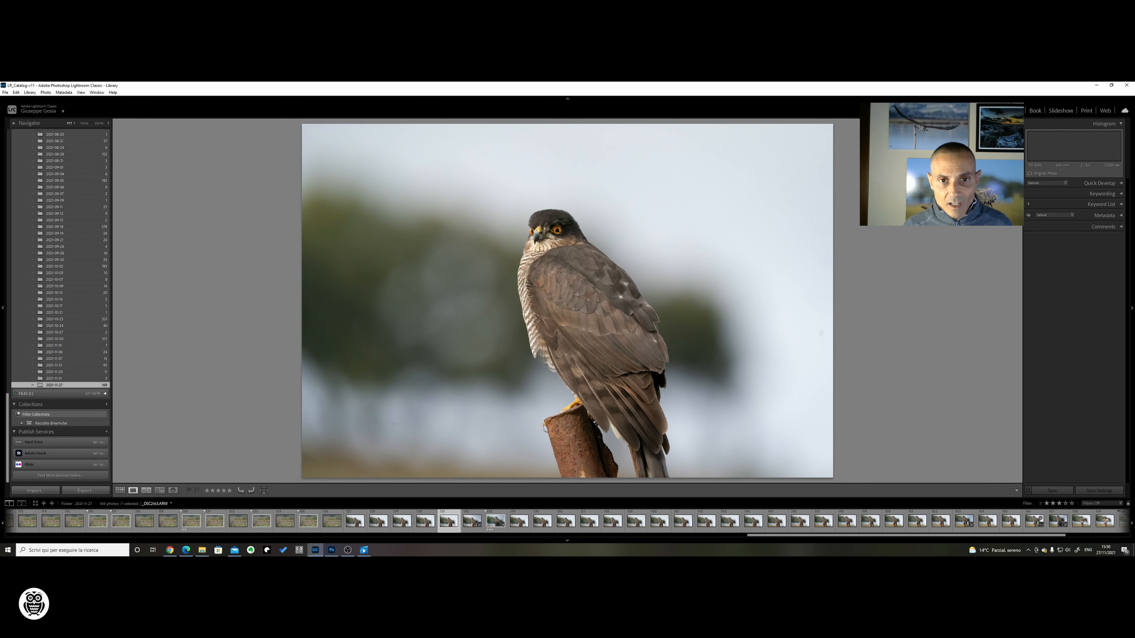
pyautogui.press('Left')
pyautogui.press('Left')
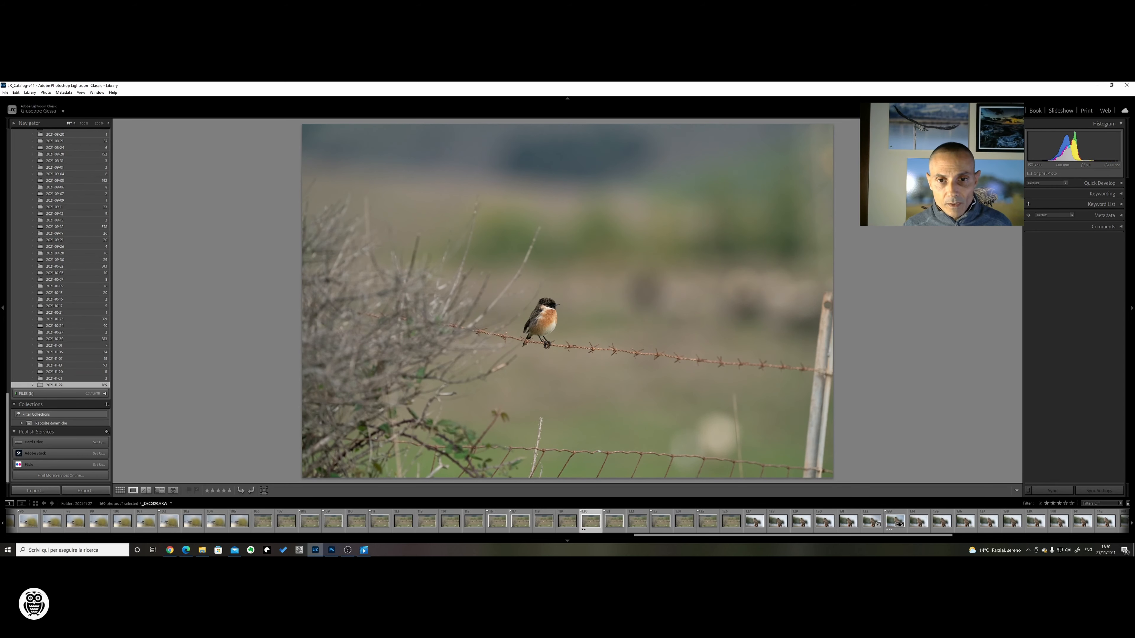
# - Compare the frames of the small orange-breasted bird and inspect the two-star picked one up close
pyautogui.press('Left')
pyautogui.press('Left')
pyautogui.press('Left')
pyautogui.press('Left')
pyautogui.press('Left')
pyautogui.press('Left')
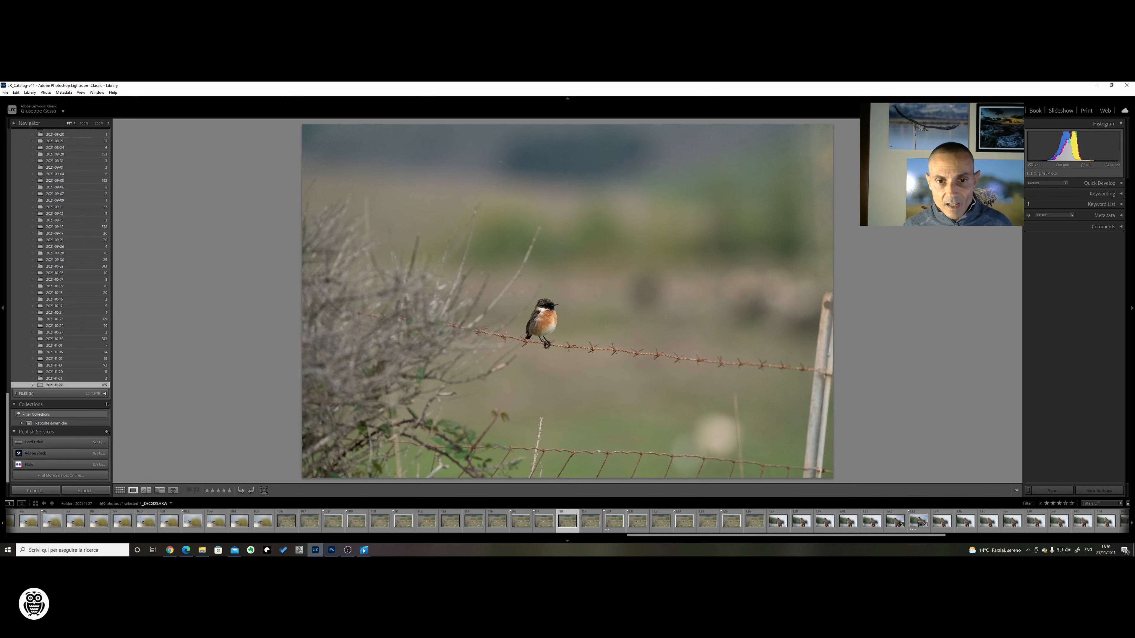
pyautogui.press('Right')
pyautogui.press('Right')
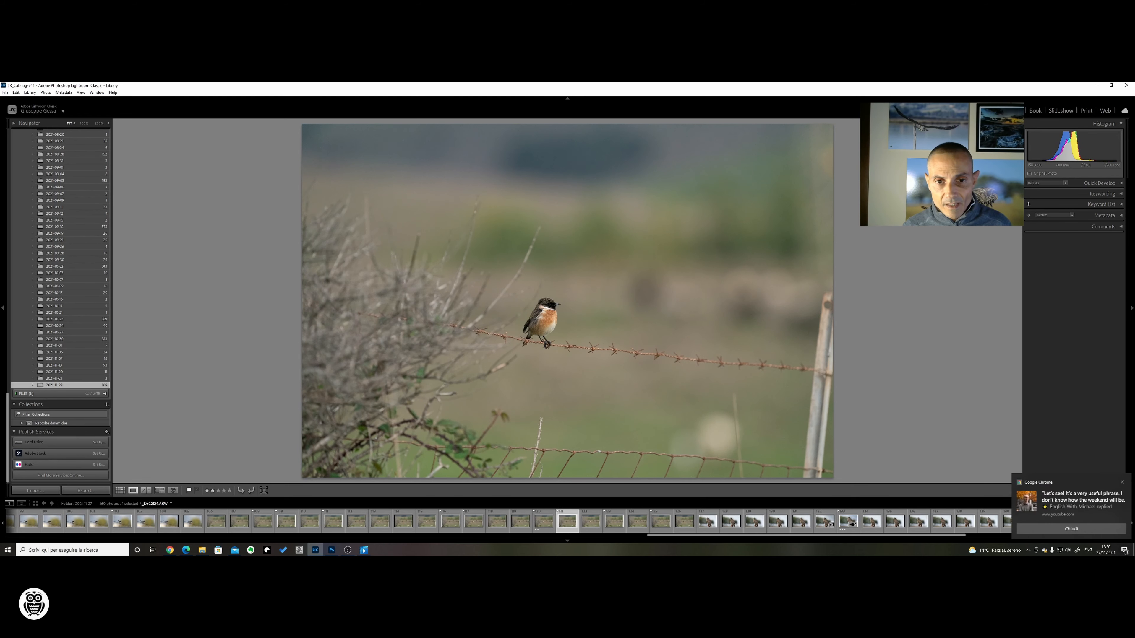
pyautogui.click(485, 252)
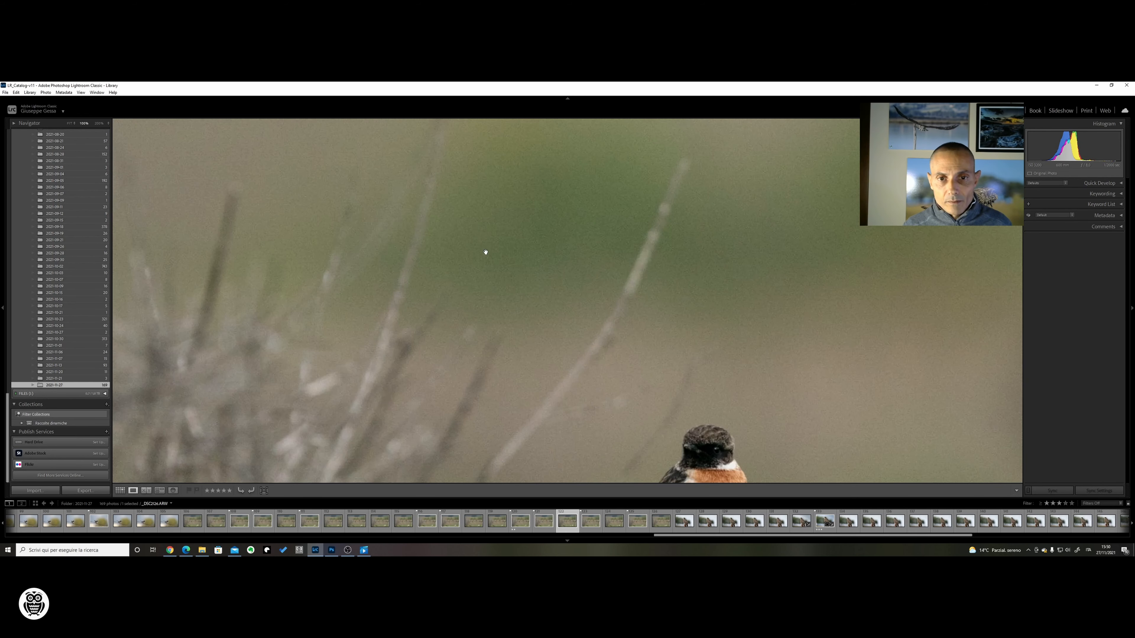
pyautogui.click(594, 343)
pyautogui.press('Left')
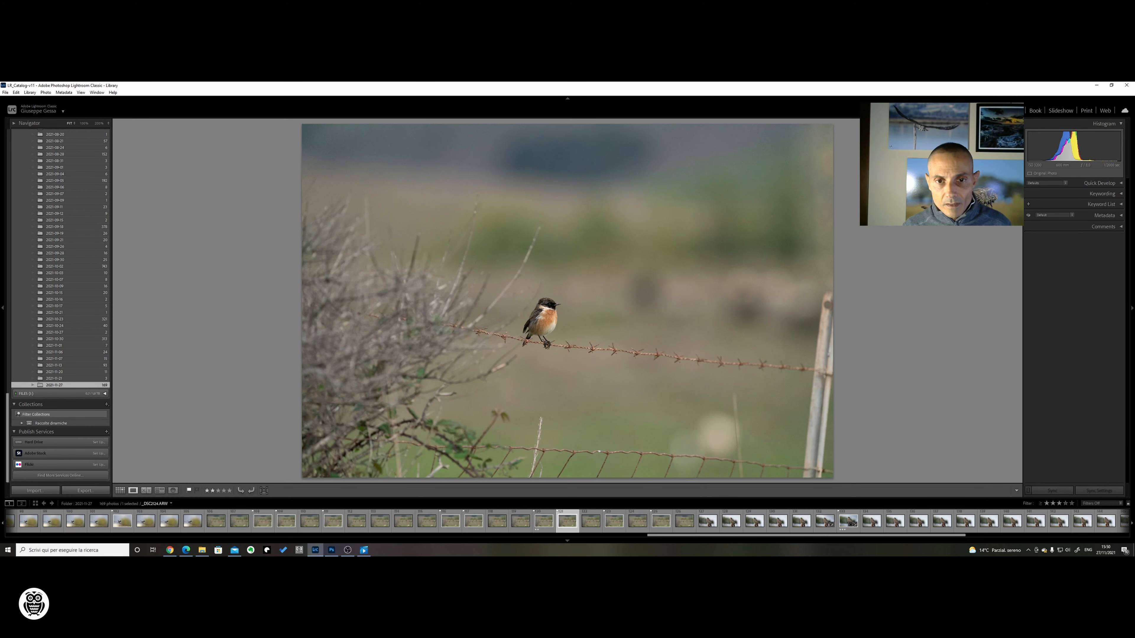
pyautogui.press('Left')
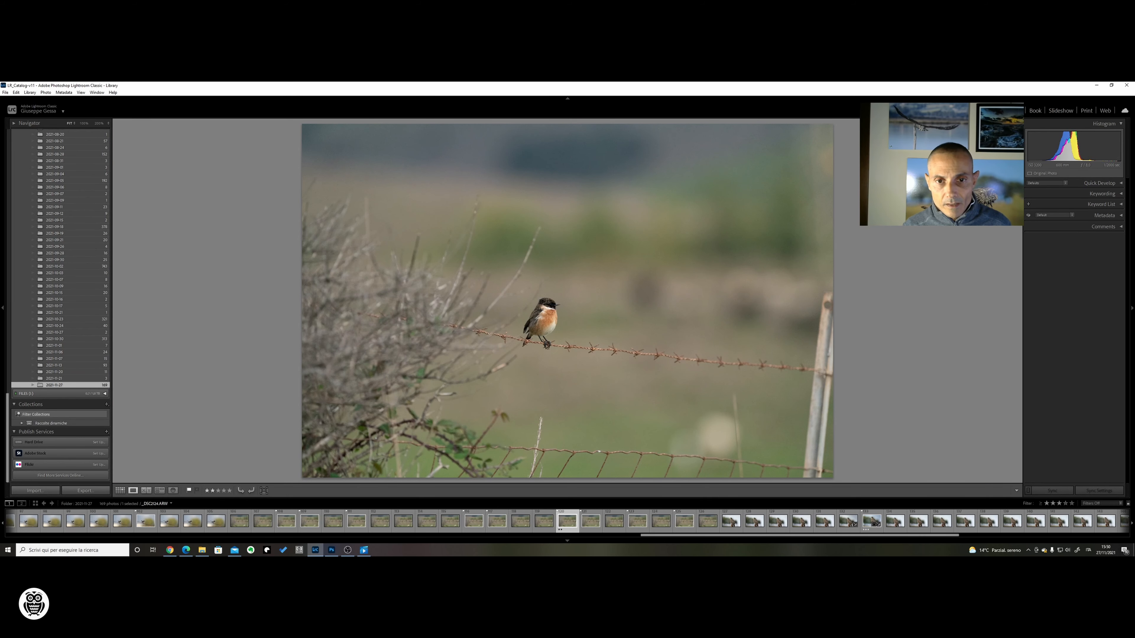
pyautogui.click(556, 314)
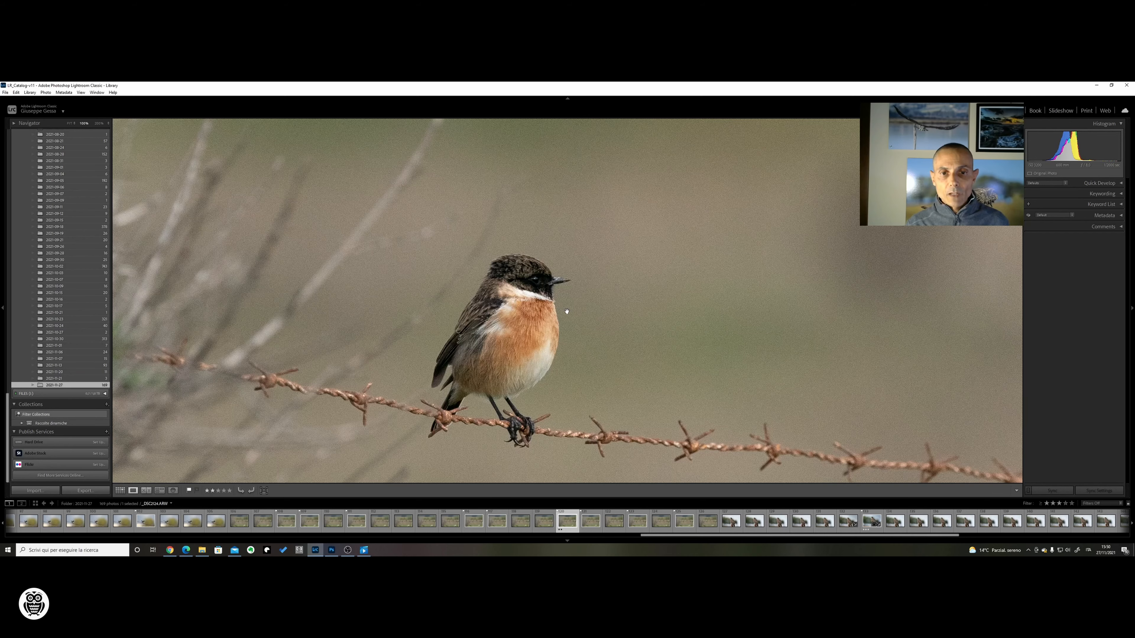
# - Open the picked orange-breasted bird photo for developing and enable chromatic aberration removal and lens profile corrections
pyautogui.click(567, 311)
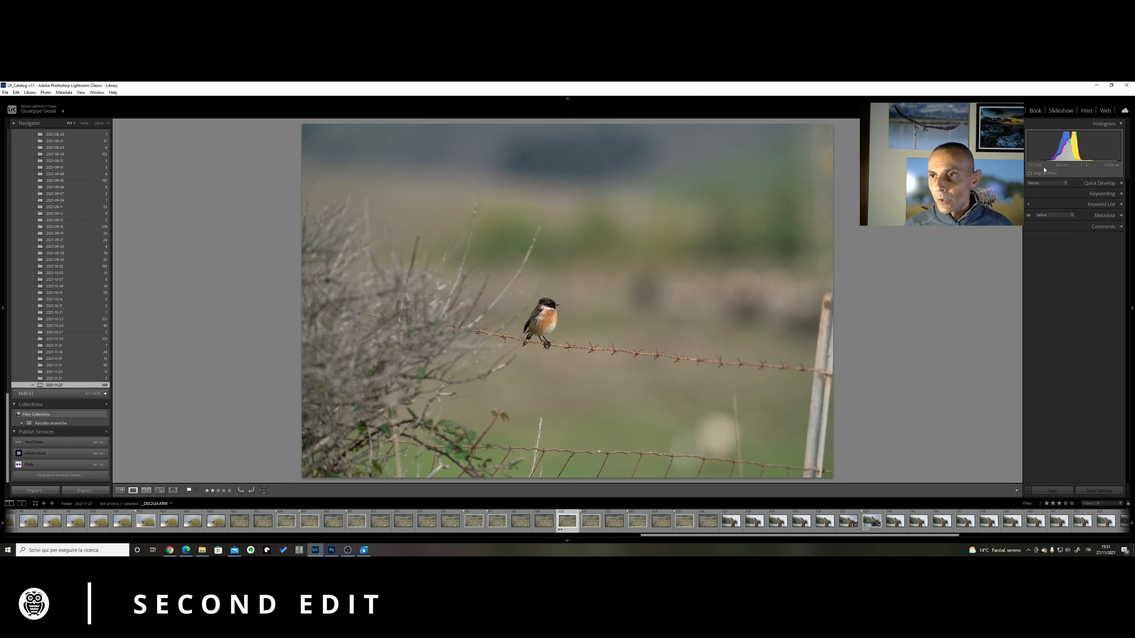
pyautogui.press('d')
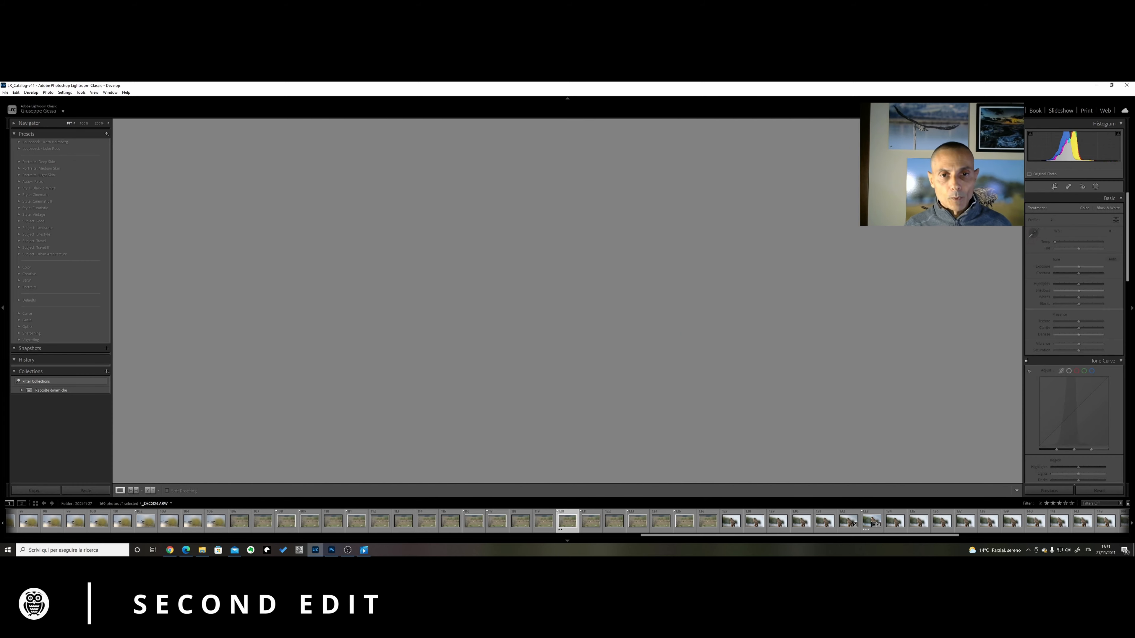
pyautogui.moveTo(1126, 227); pyautogui.dragTo(1126, 430)
pyautogui.click(1060, 270)
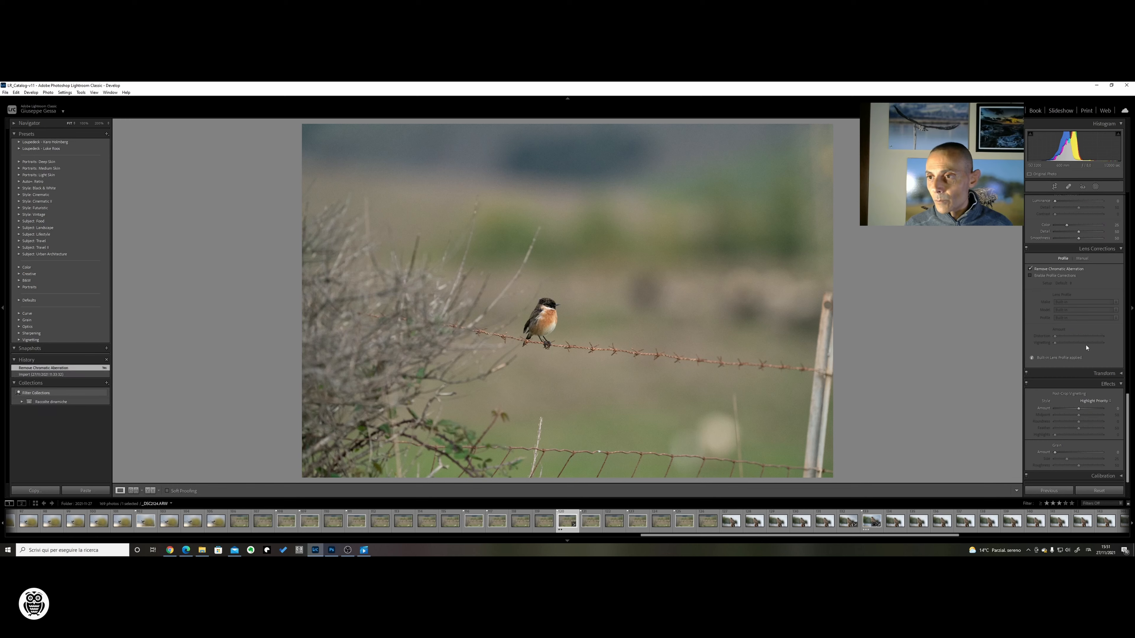
pyautogui.click(1045, 276)
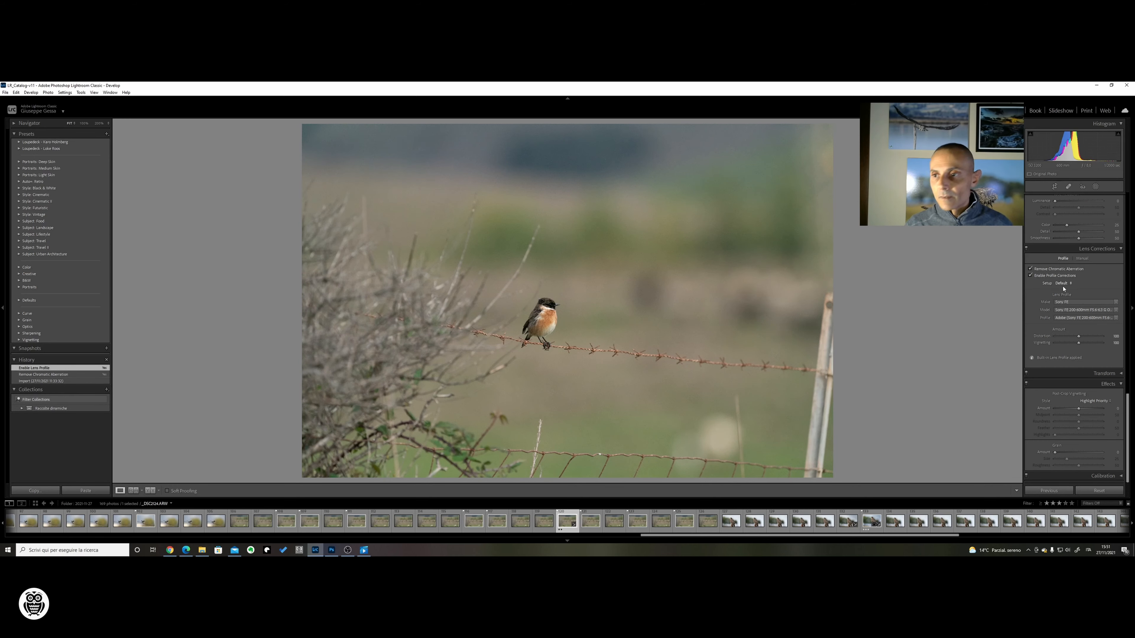
# - Compare the photo with and without lens profile corrections, check the manual lens settings, and leave the profile corrections enabled
pyautogui.click(1030, 275)
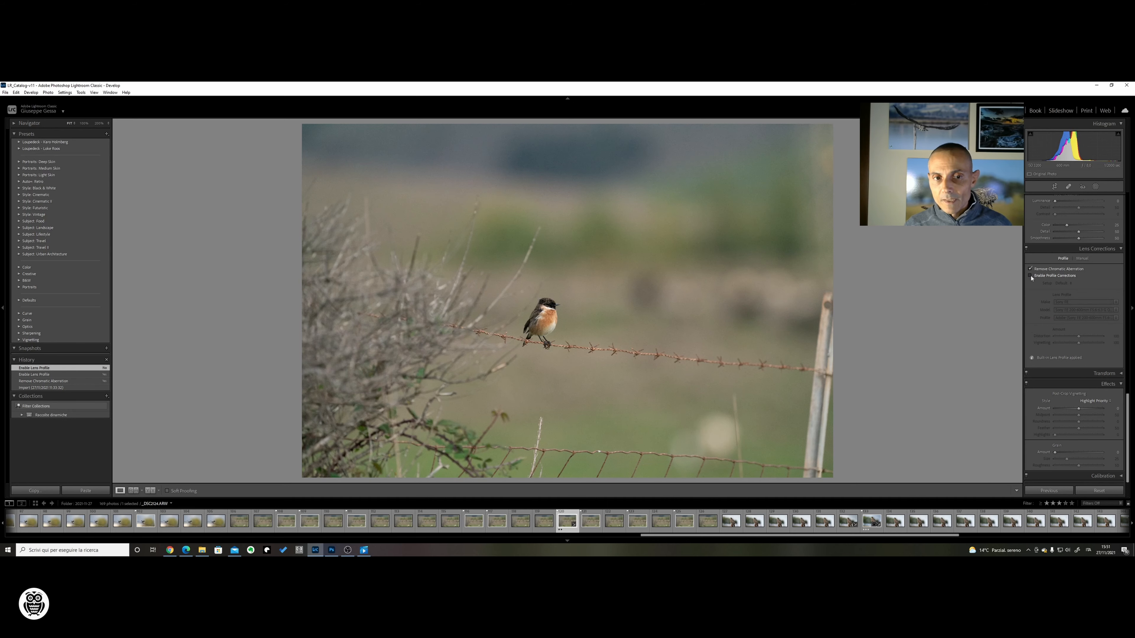
pyautogui.click(1031, 275)
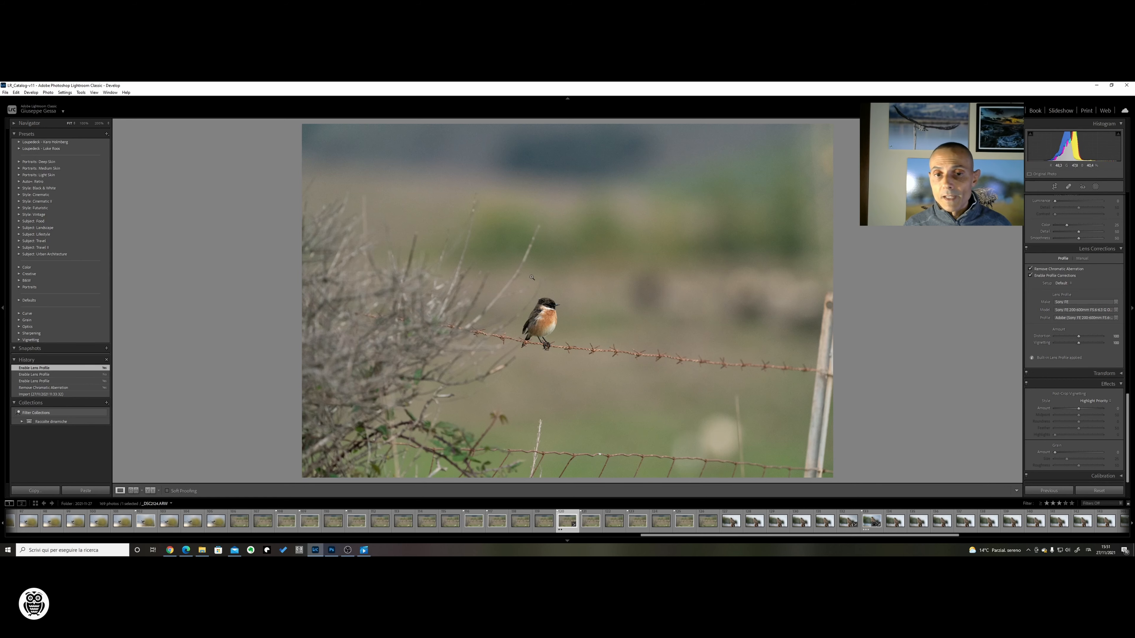
pyautogui.click(1030, 275)
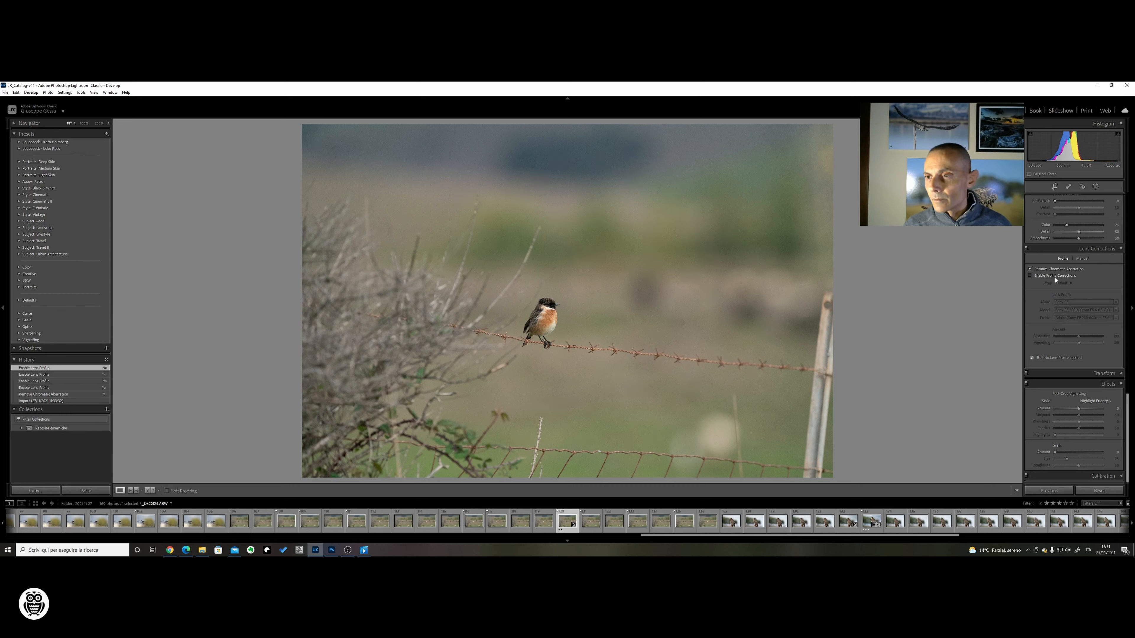
pyautogui.click(1083, 259)
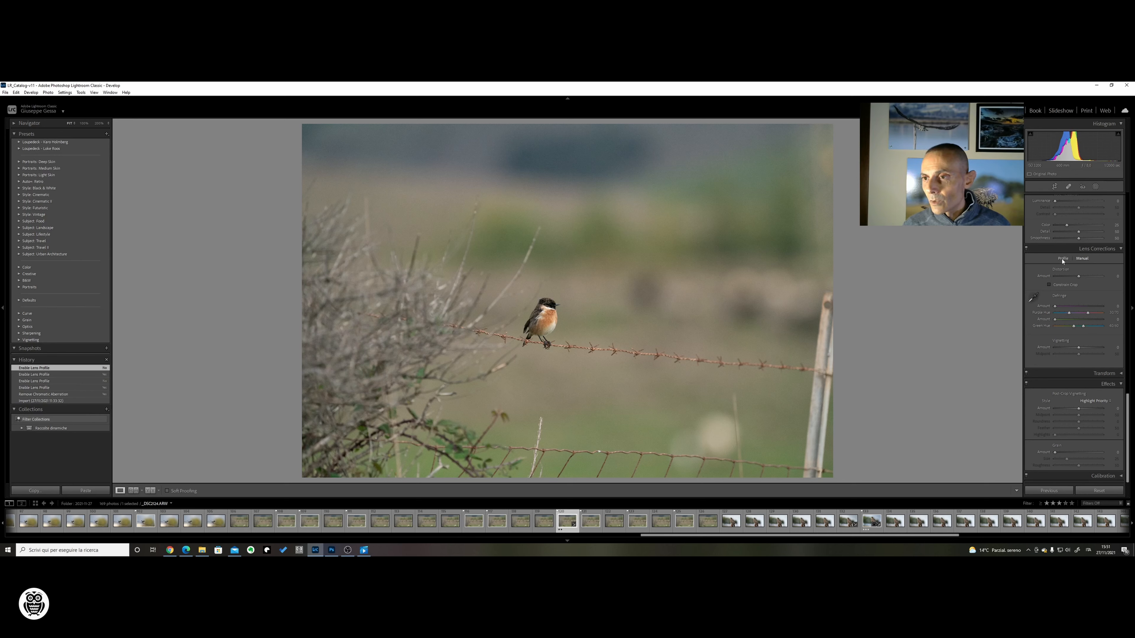
pyautogui.click(1063, 258)
pyautogui.click(1030, 276)
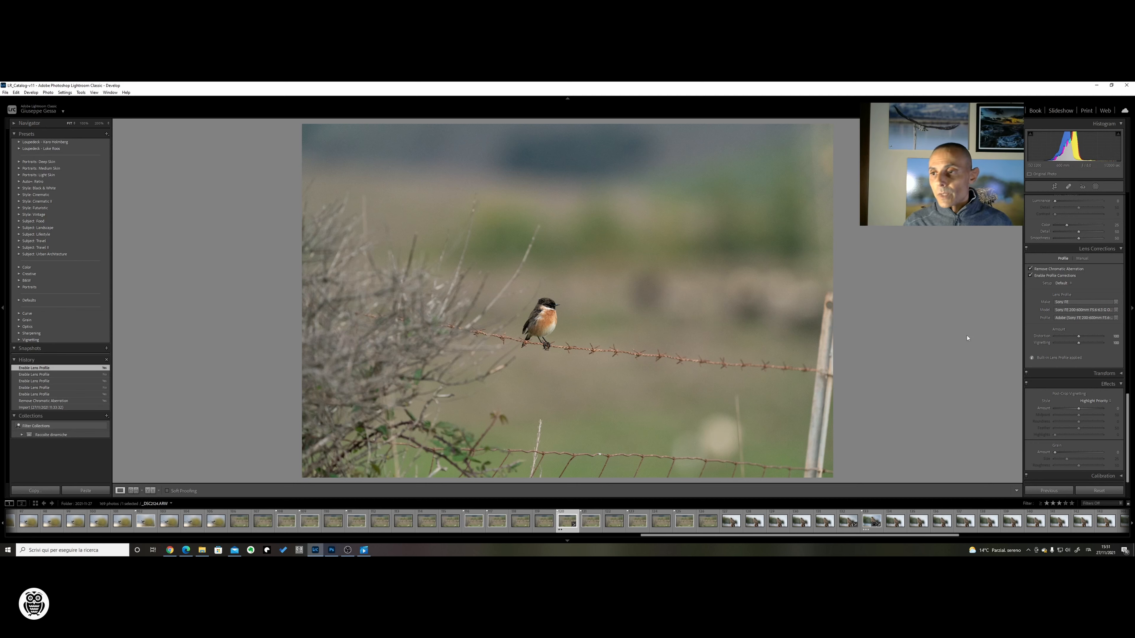
# - Try the Auto, Daylight and As Shot white balance presets on the bird photo
pyautogui.moveTo(1125, 415); pyautogui.dragTo(1125, 213)
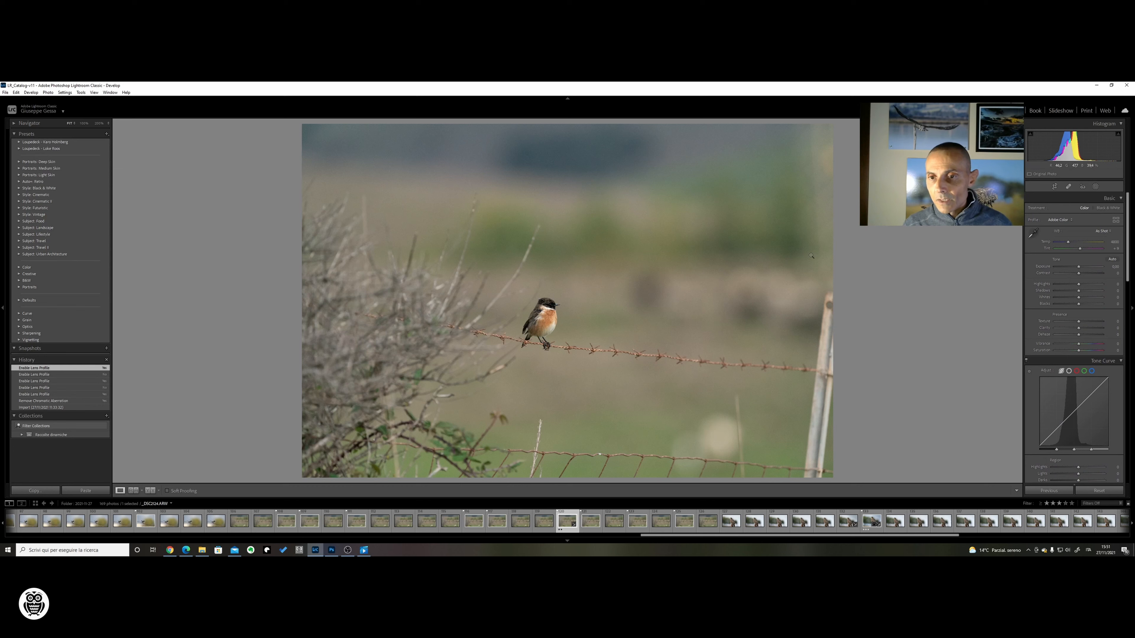
pyautogui.click(1102, 232)
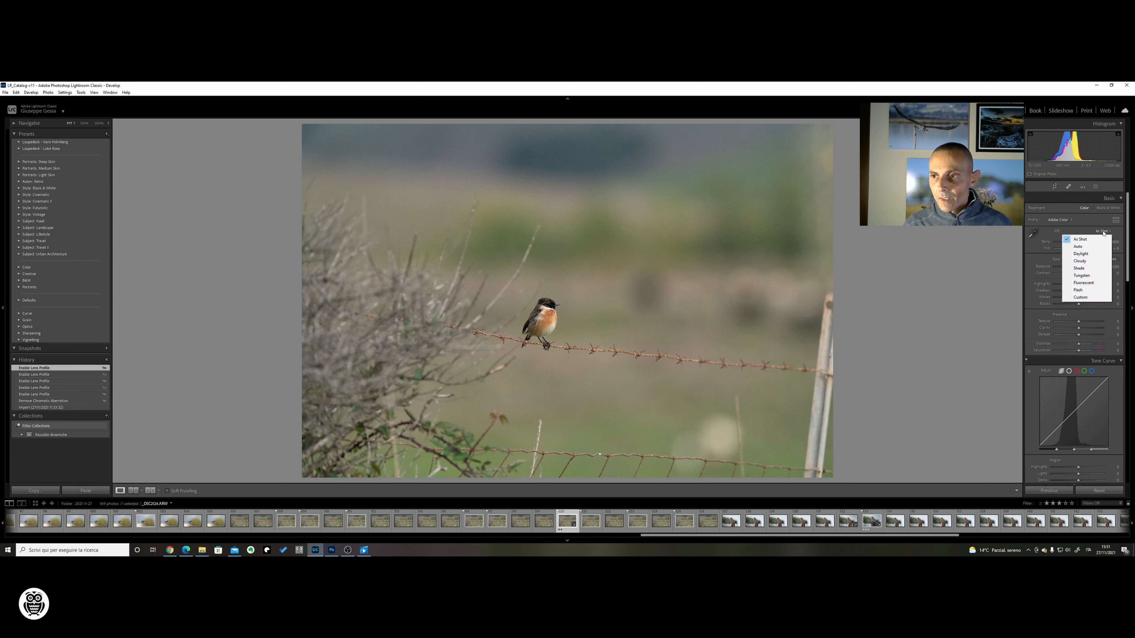
pyautogui.click(1088, 246)
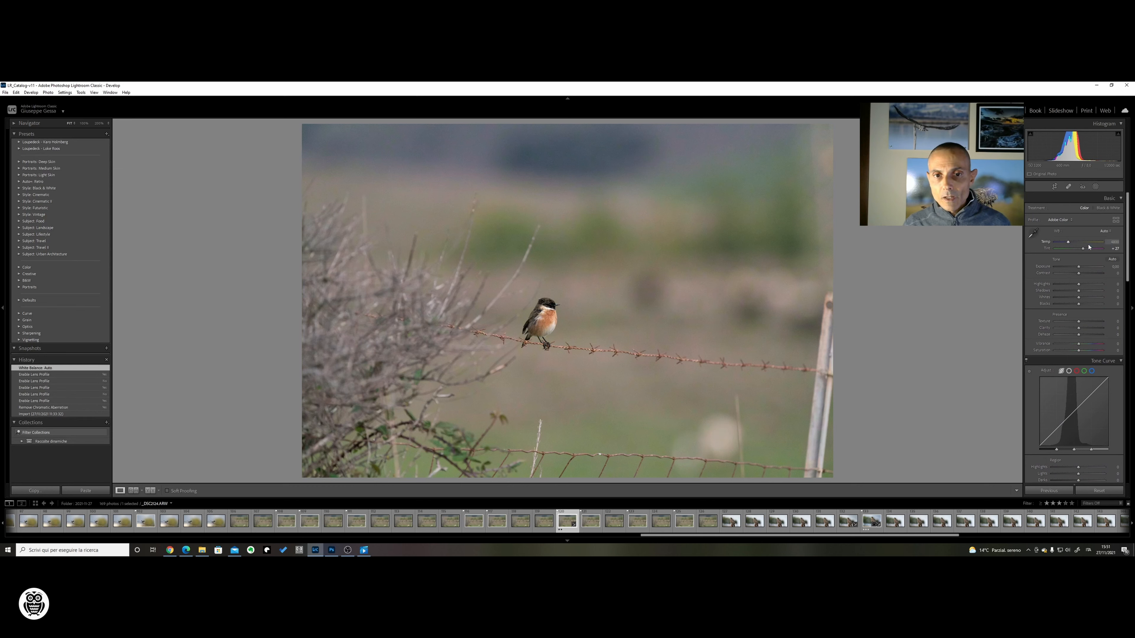
pyautogui.click(1106, 231)
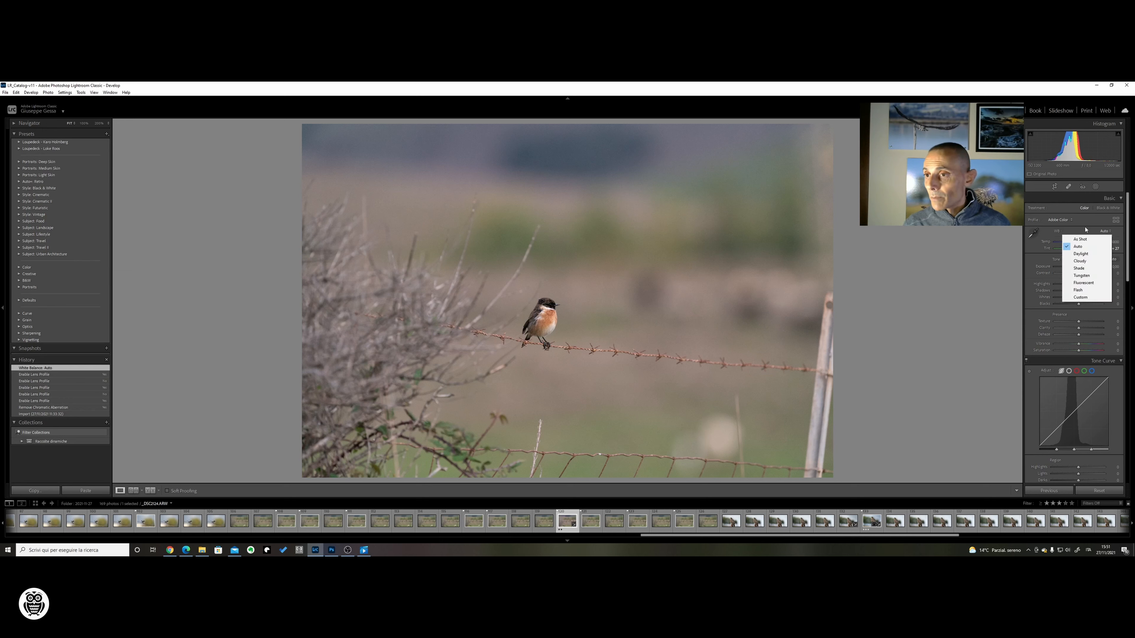
pyautogui.click(1091, 253)
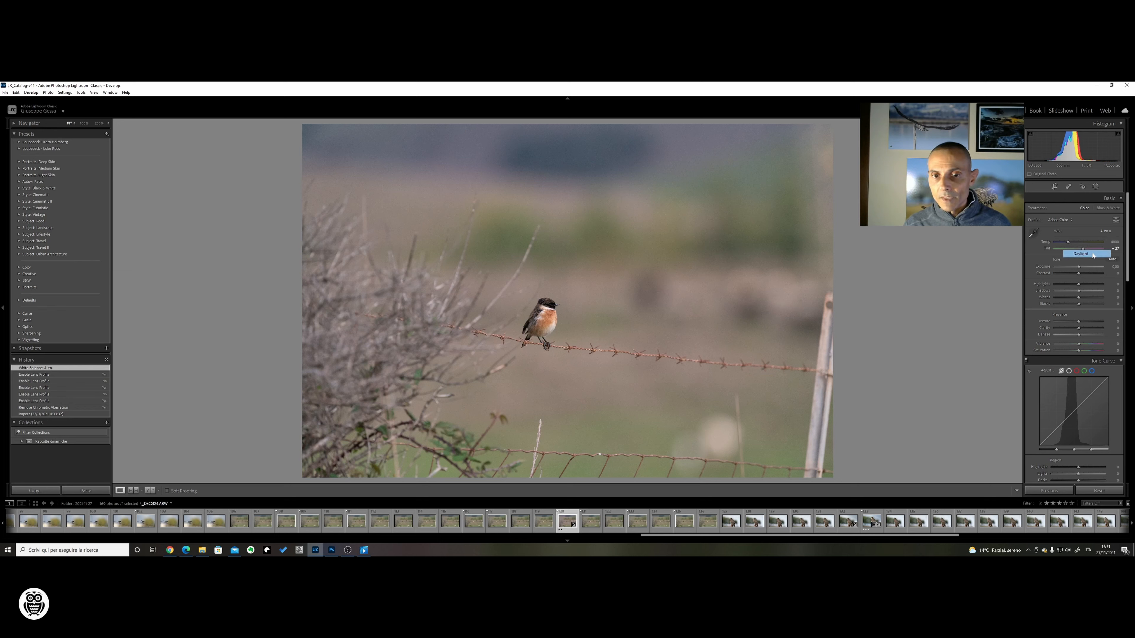
pyautogui.click(1101, 232)
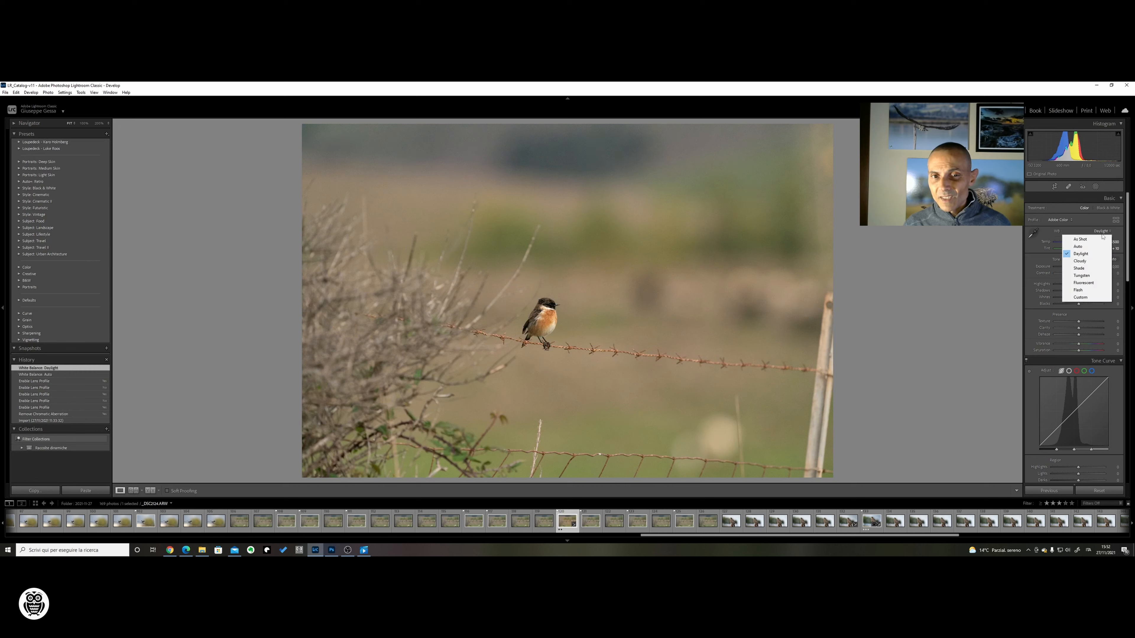
pyautogui.click(1078, 246)
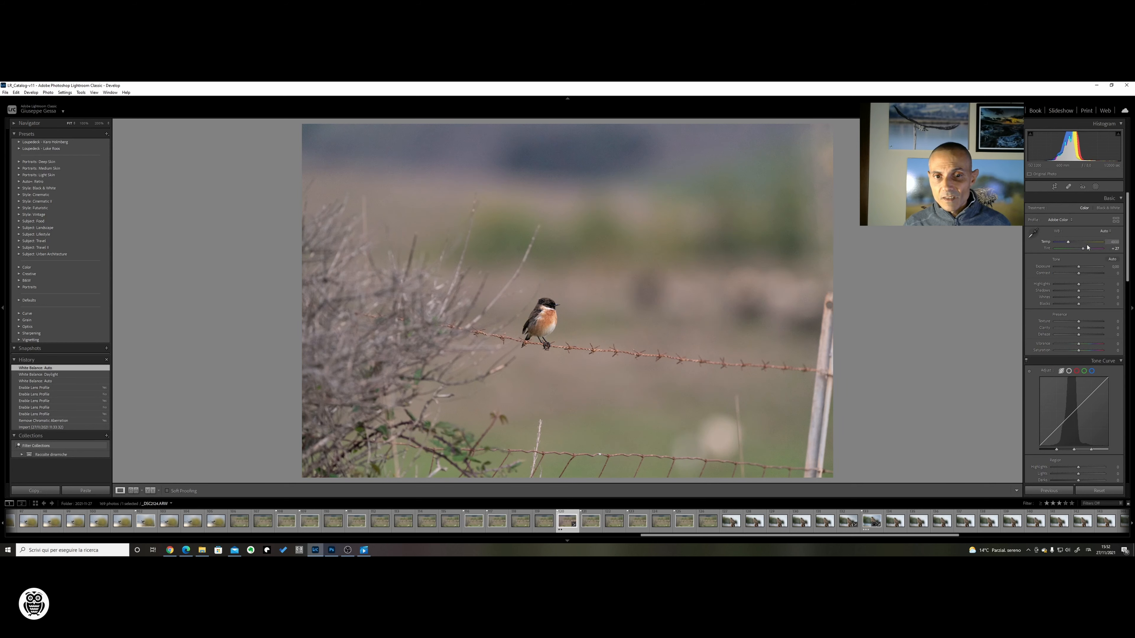
pyautogui.click(1102, 232)
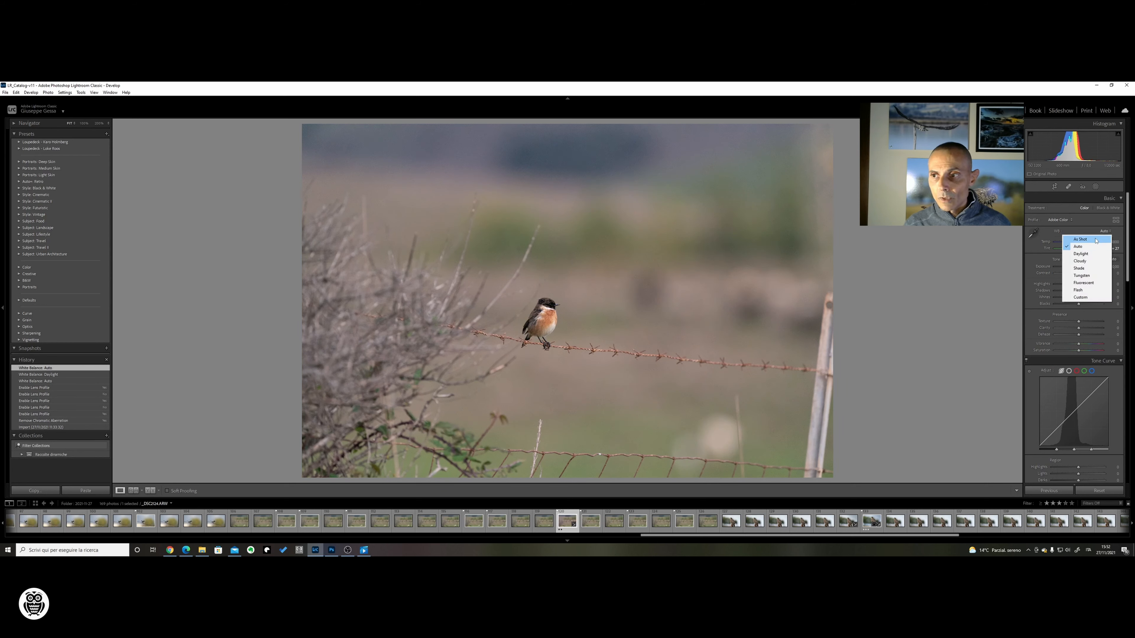
pyautogui.click(1095, 240)
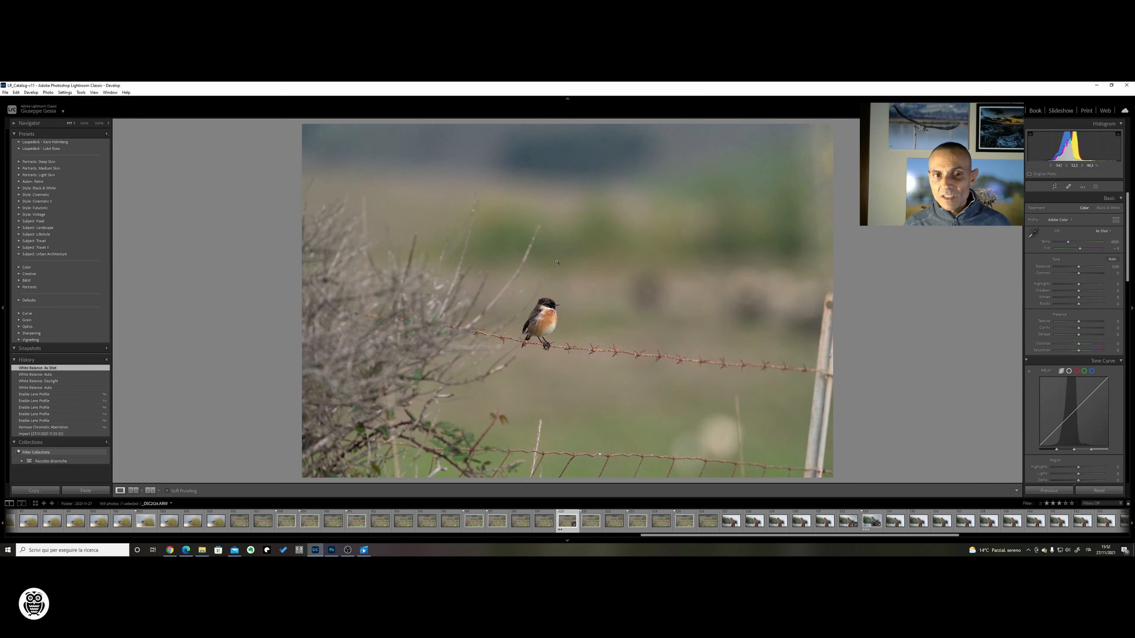
# - Set the white balance to Auto and inspect the bird up close
pyautogui.click(1095, 232)
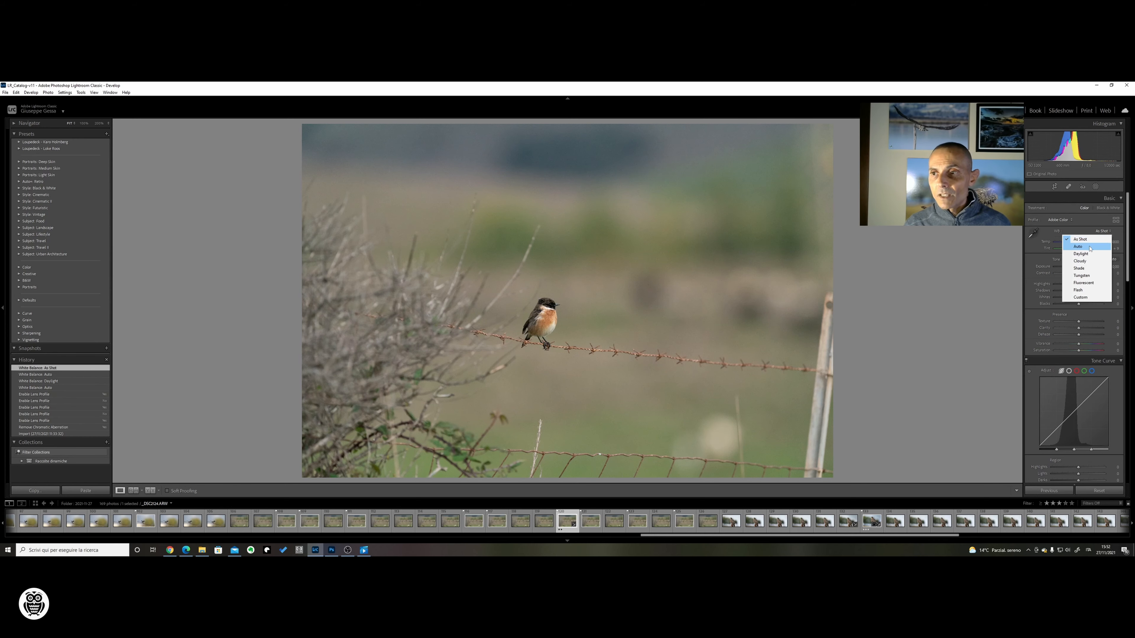
pyautogui.click(1077, 246)
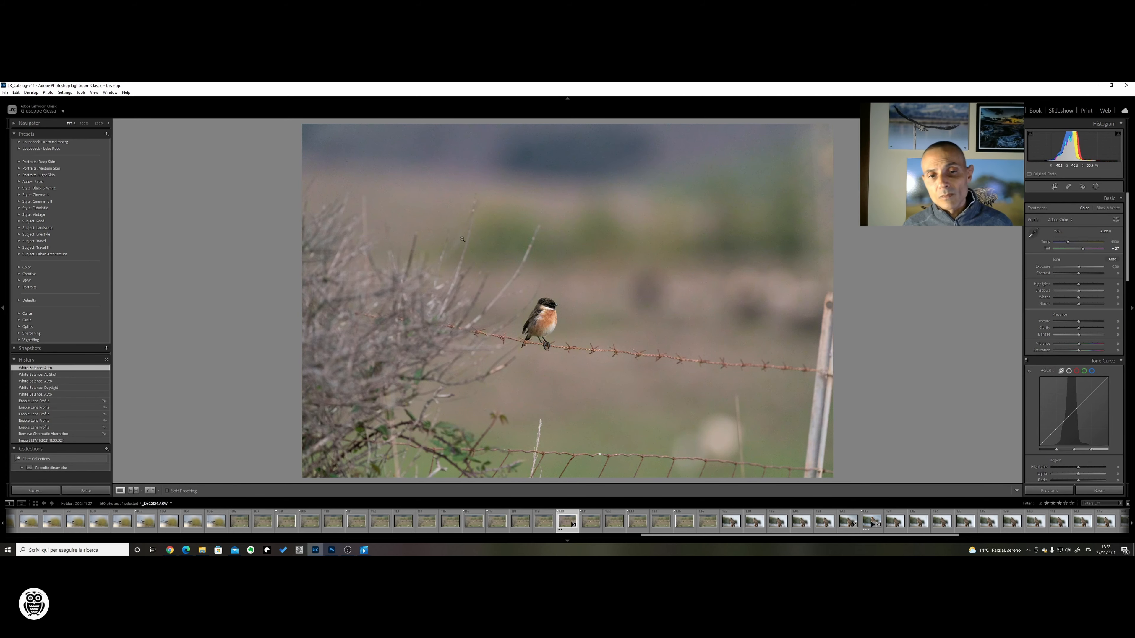
pyautogui.click(680, 279)
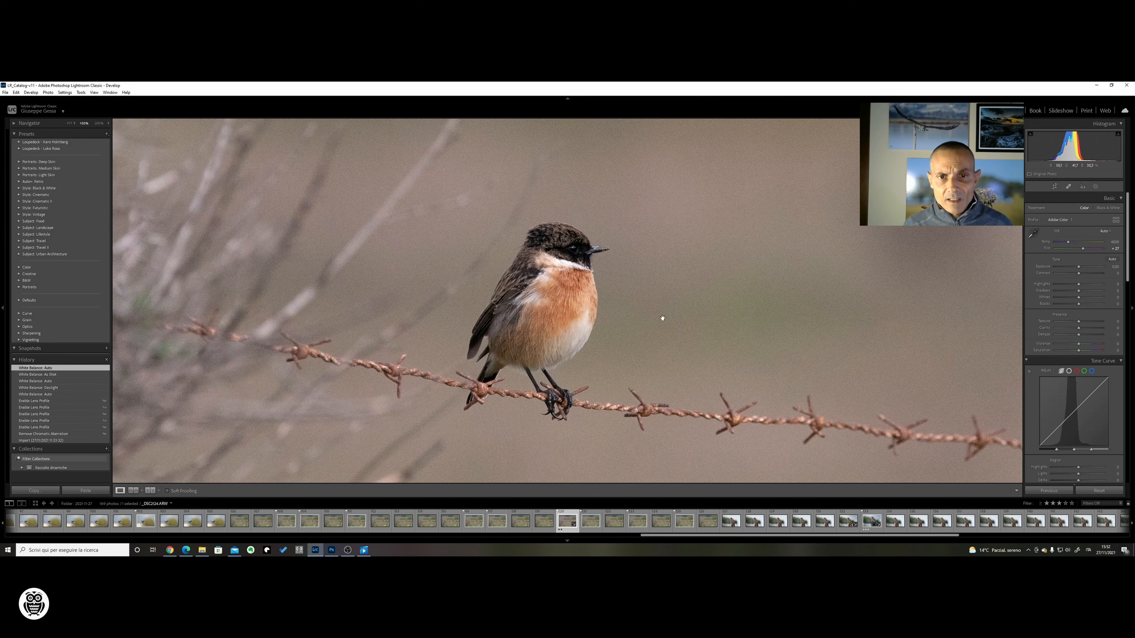
pyautogui.click(624, 296)
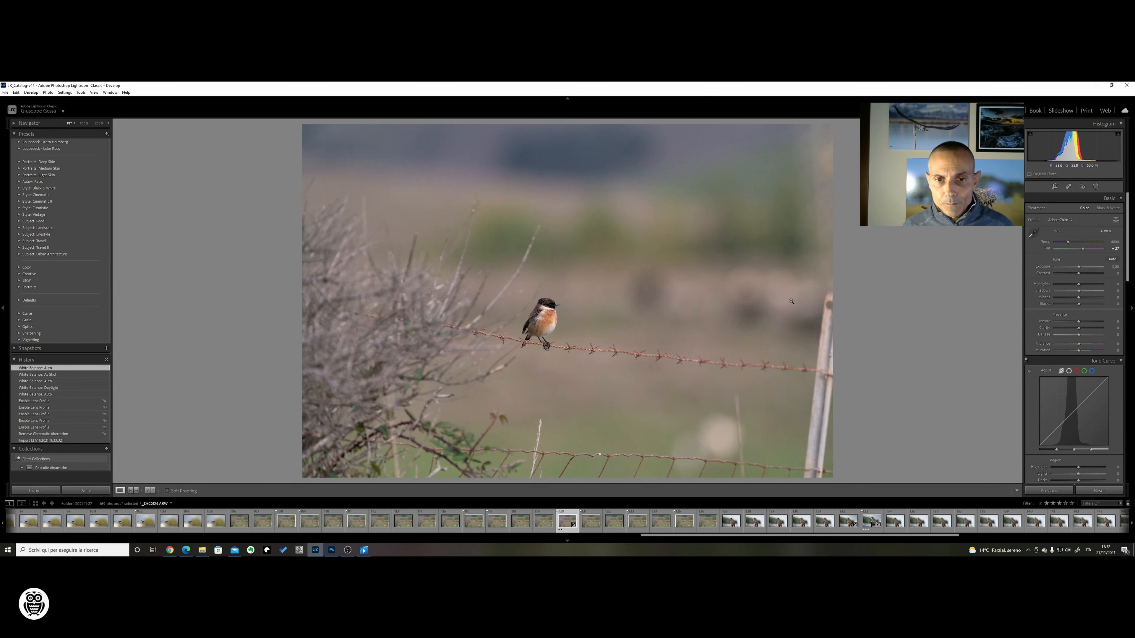
pyautogui.click(558, 320)
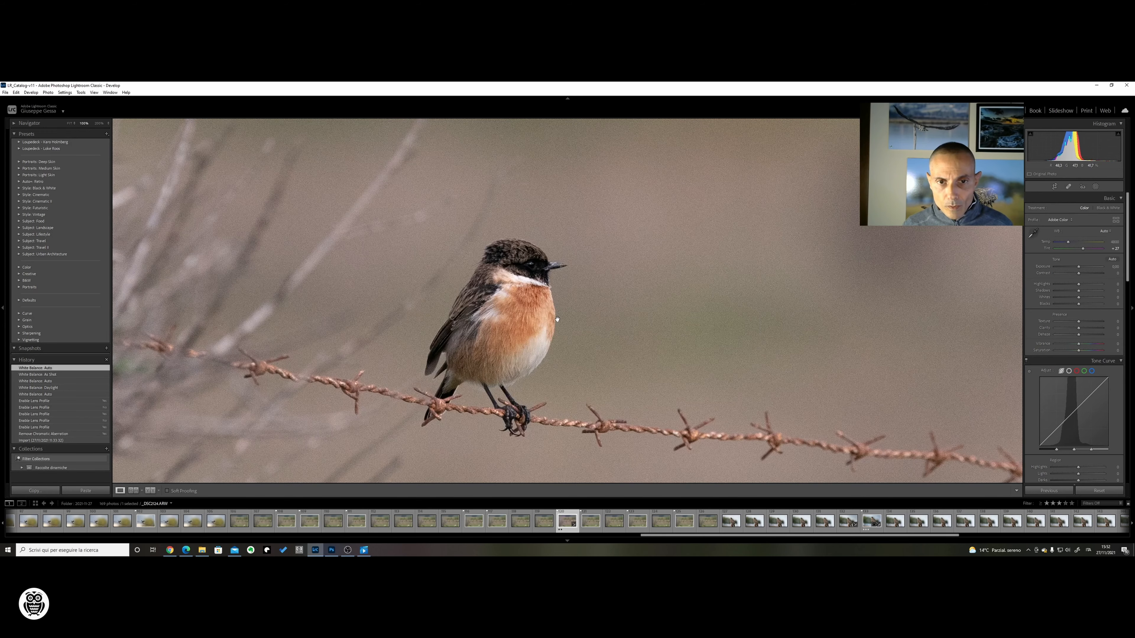
pyautogui.click(557, 320)
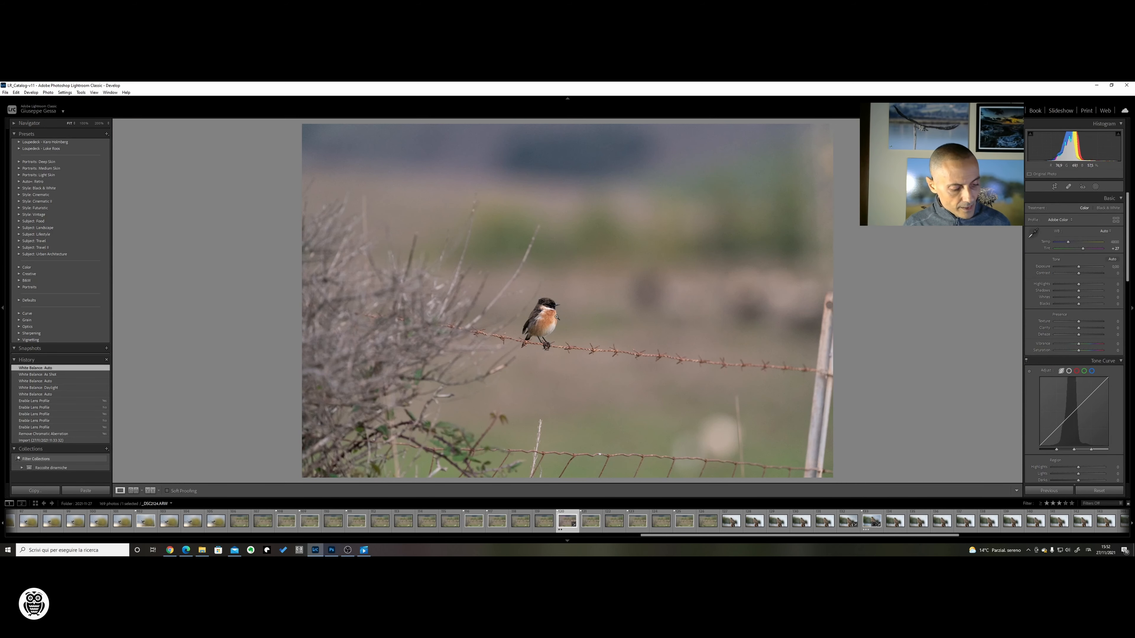
# - Crop the photo tighter at its original aspect ratio, excluding the fence post and placing the bird near the lower-left thirds intersection
pyautogui.press('r')
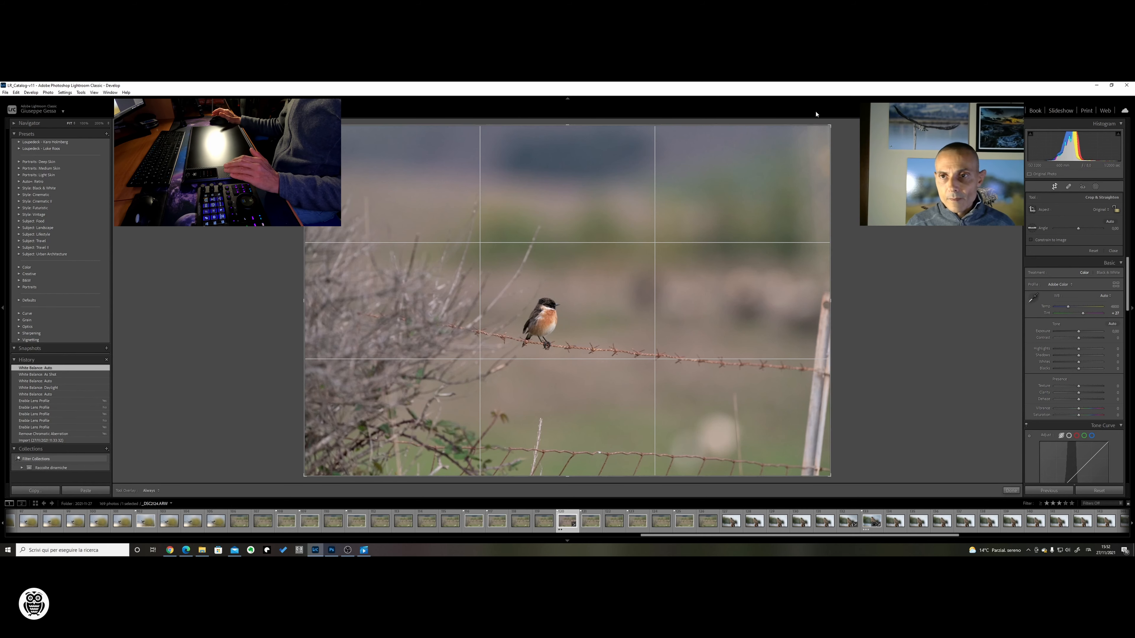
pyautogui.moveTo(828, 125); pyautogui.dragTo(760, 171)
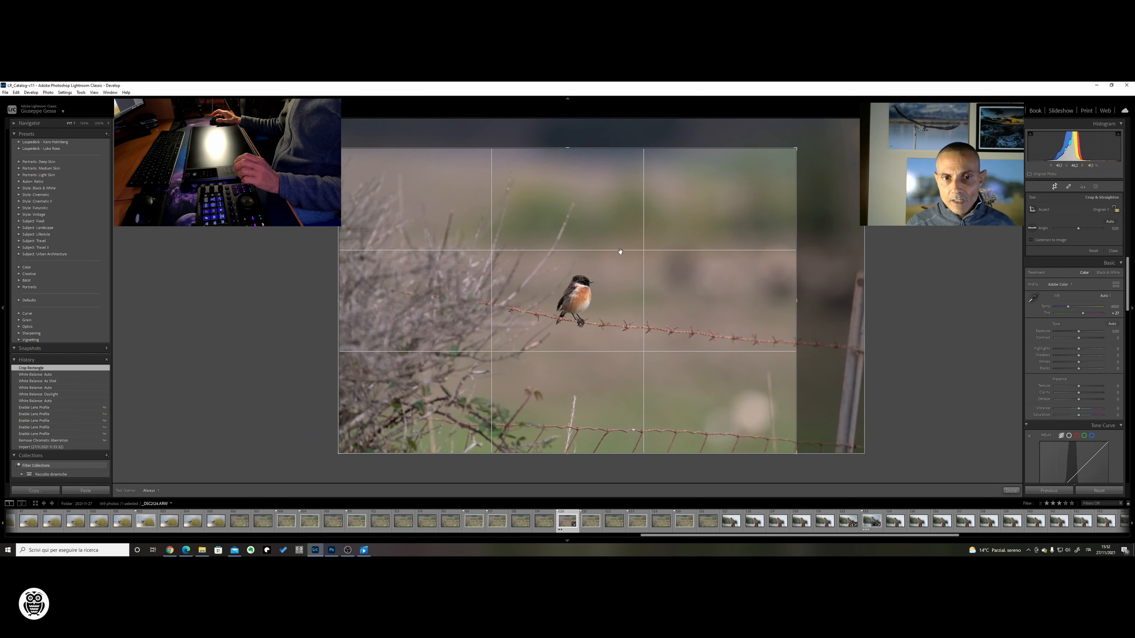
pyautogui.moveTo(518, 313); pyautogui.dragTo(475, 344)
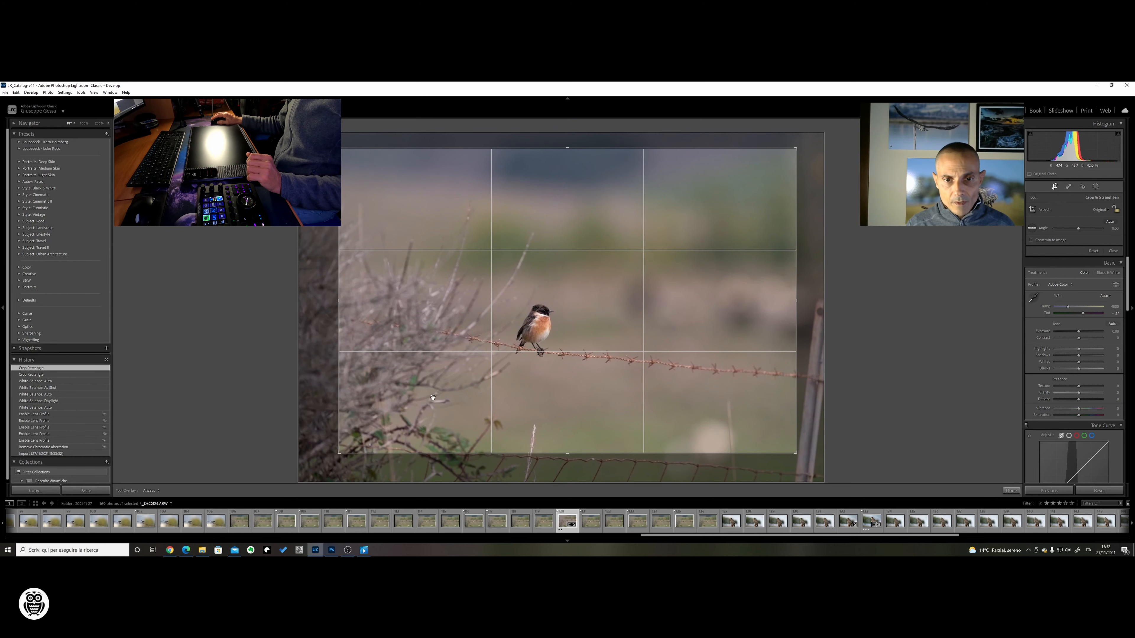
pyautogui.moveTo(338, 452); pyautogui.dragTo(349, 446)
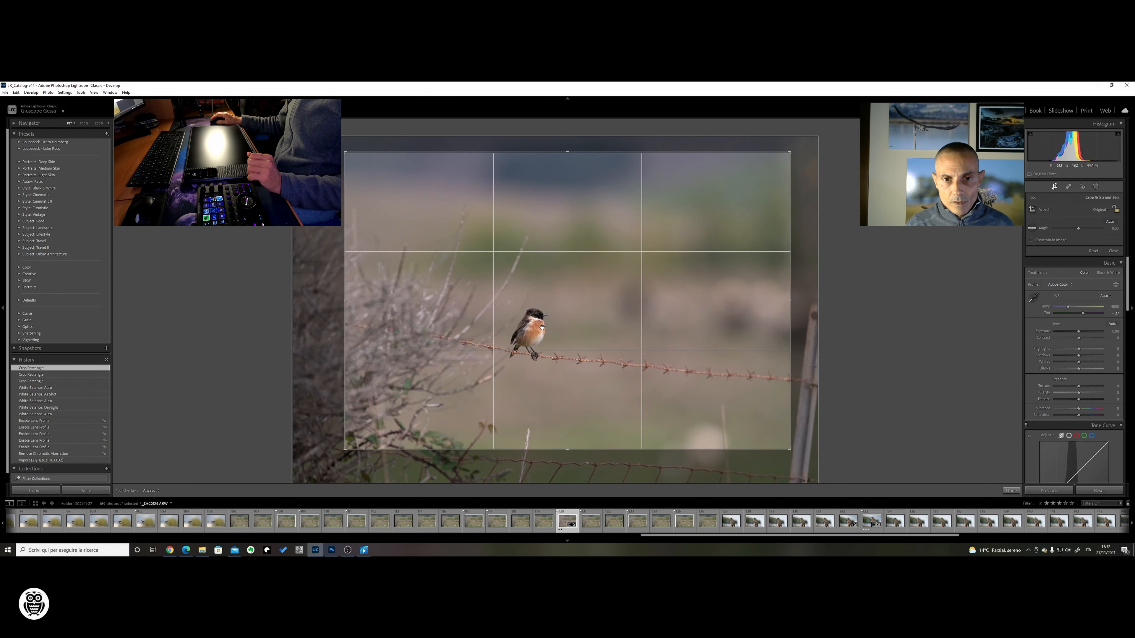
pyautogui.moveTo(534, 322); pyautogui.dragTo(544, 323)
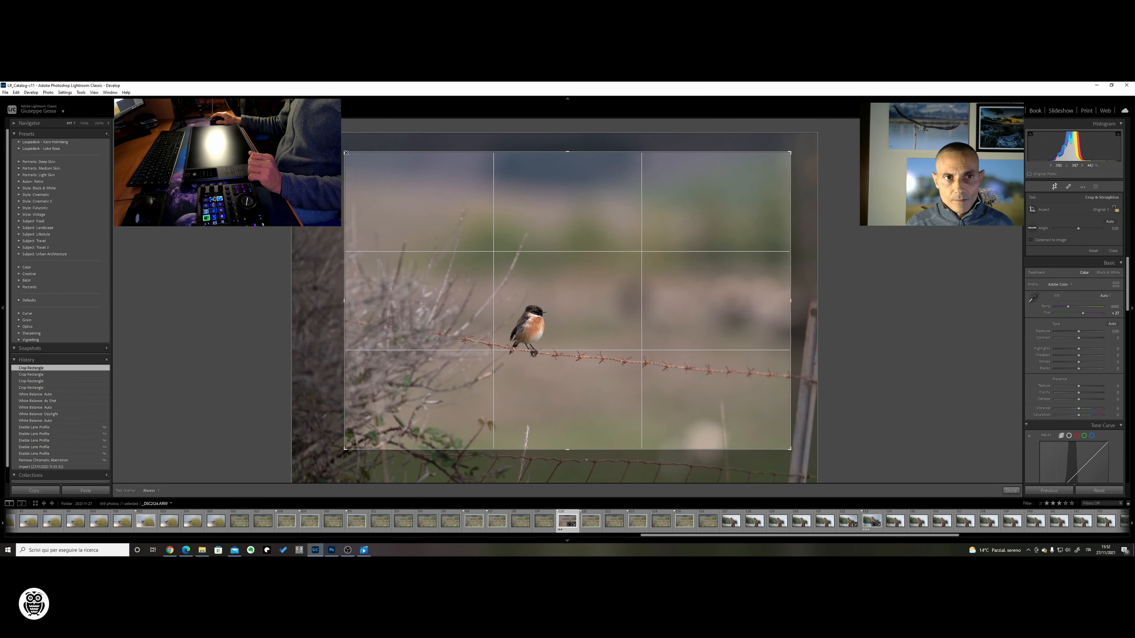
pyautogui.moveTo(345, 152); pyautogui.dragTo(354, 158)
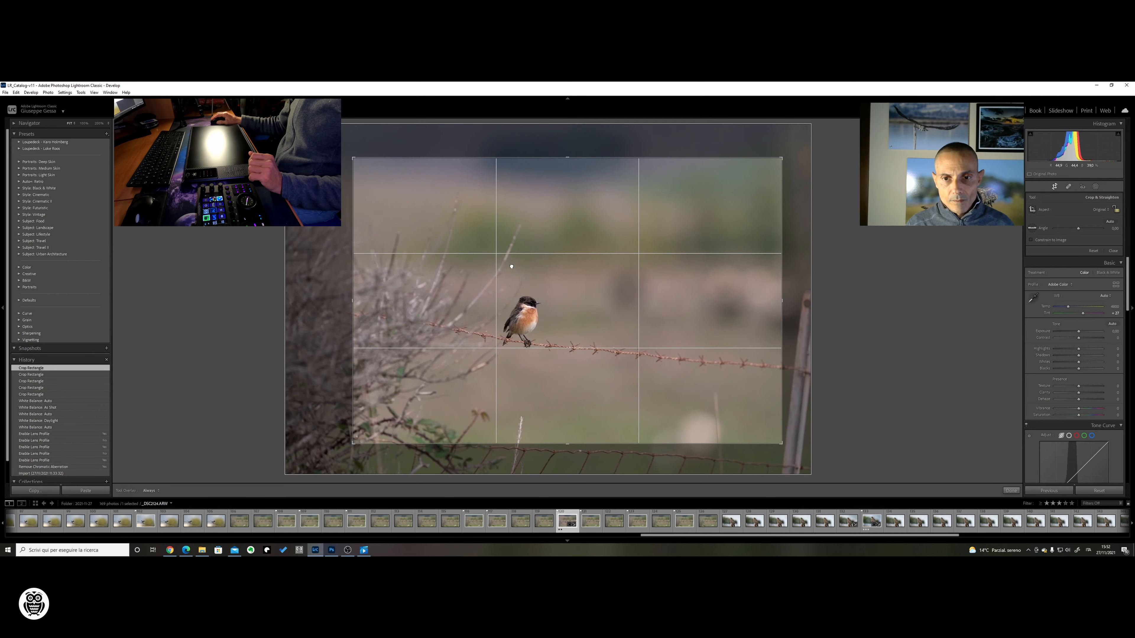
pyautogui.moveTo(509, 268); pyautogui.dragTo(510, 268)
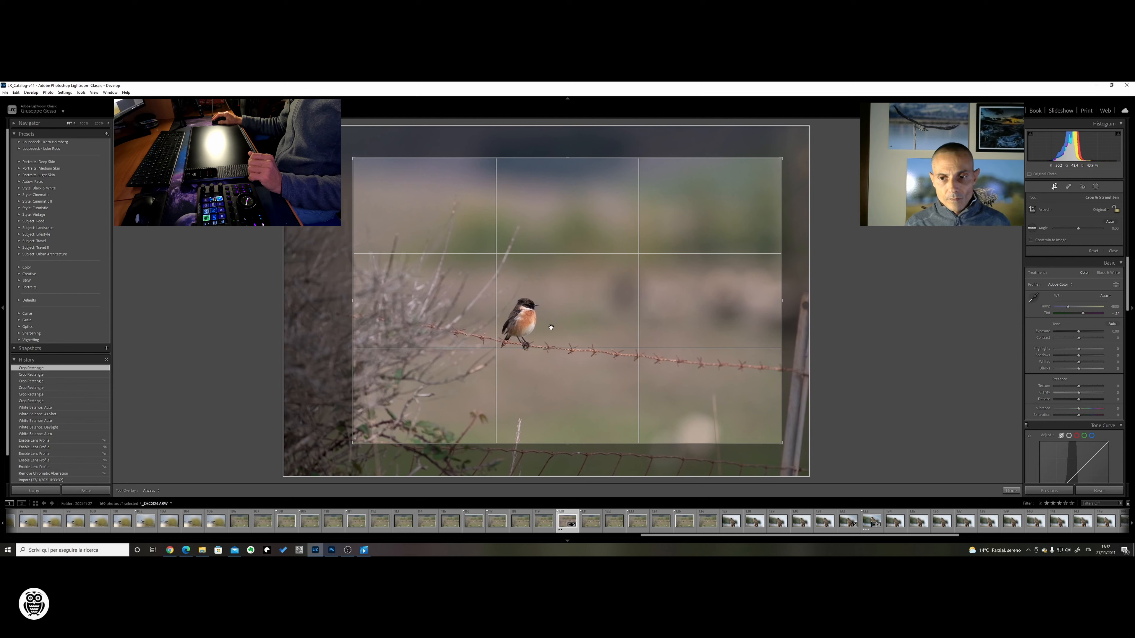
pyautogui.press('d')
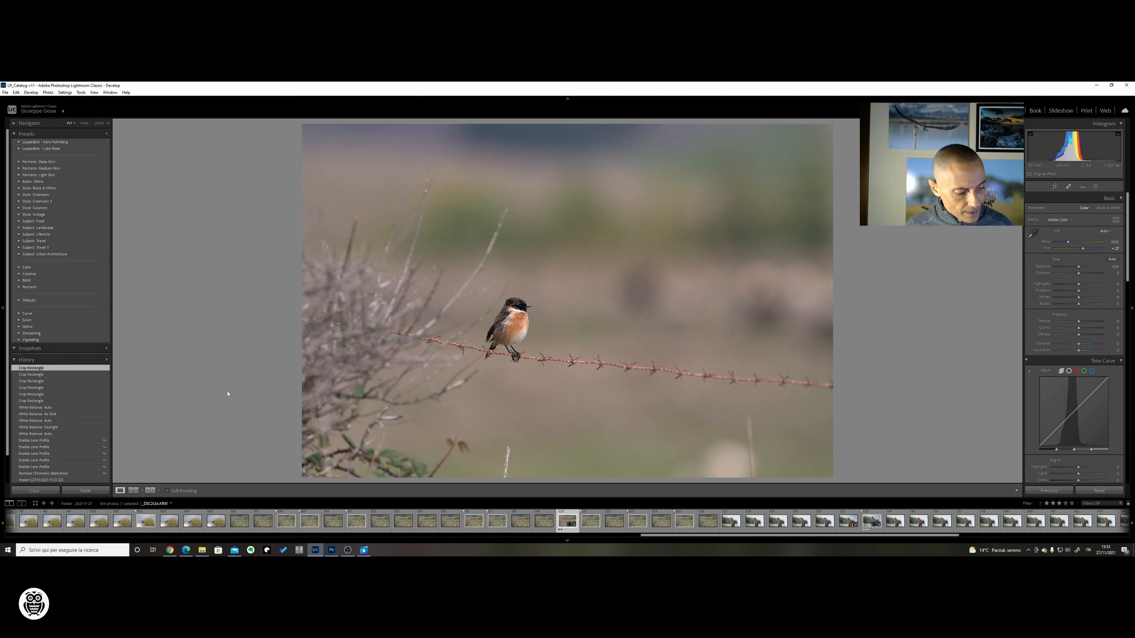
# - Heal the pale grass stem at the photo's lower edge below the bird with an enlarged Spot Removal brush
pyautogui.press('q')
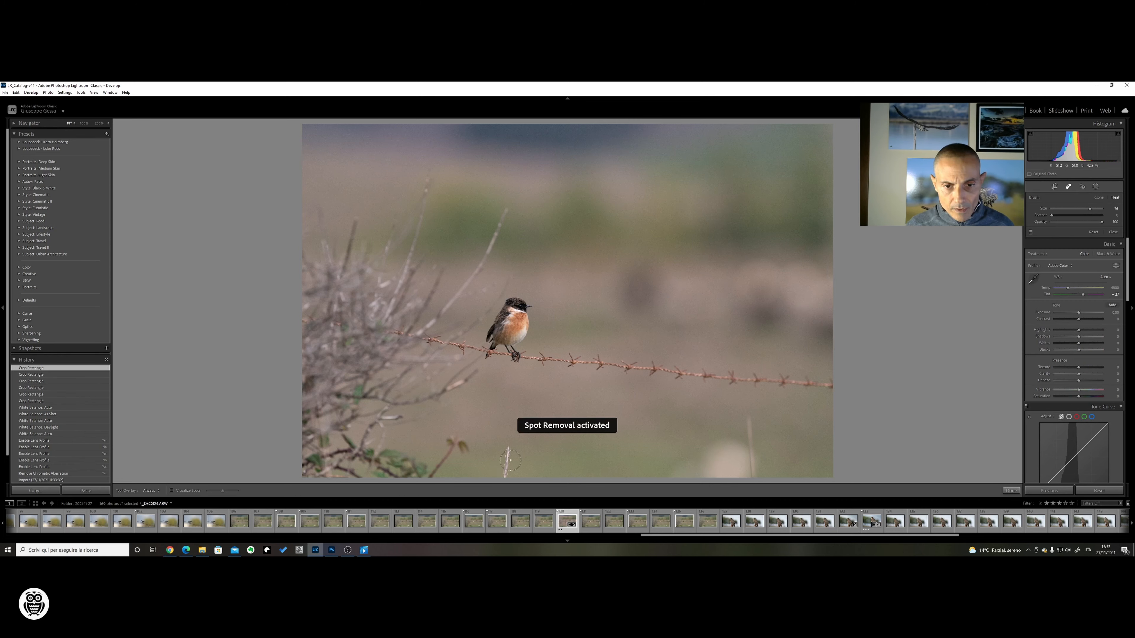
pyautogui.scroll(1, 506, 465)
pyautogui.scroll(1, 504, 464)
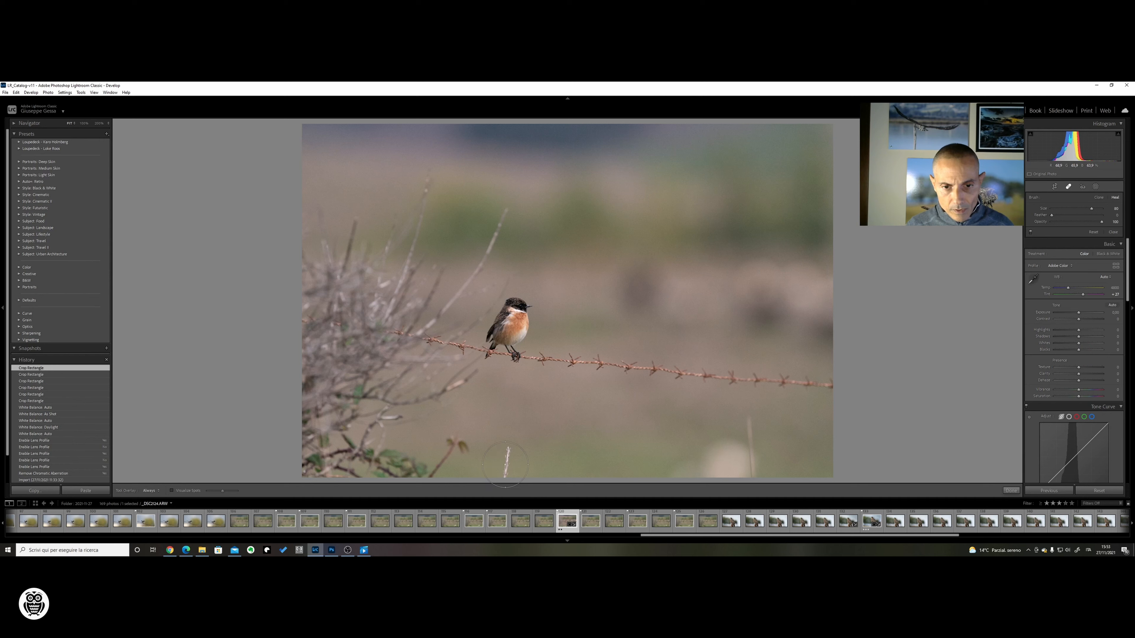
pyautogui.click(507, 460)
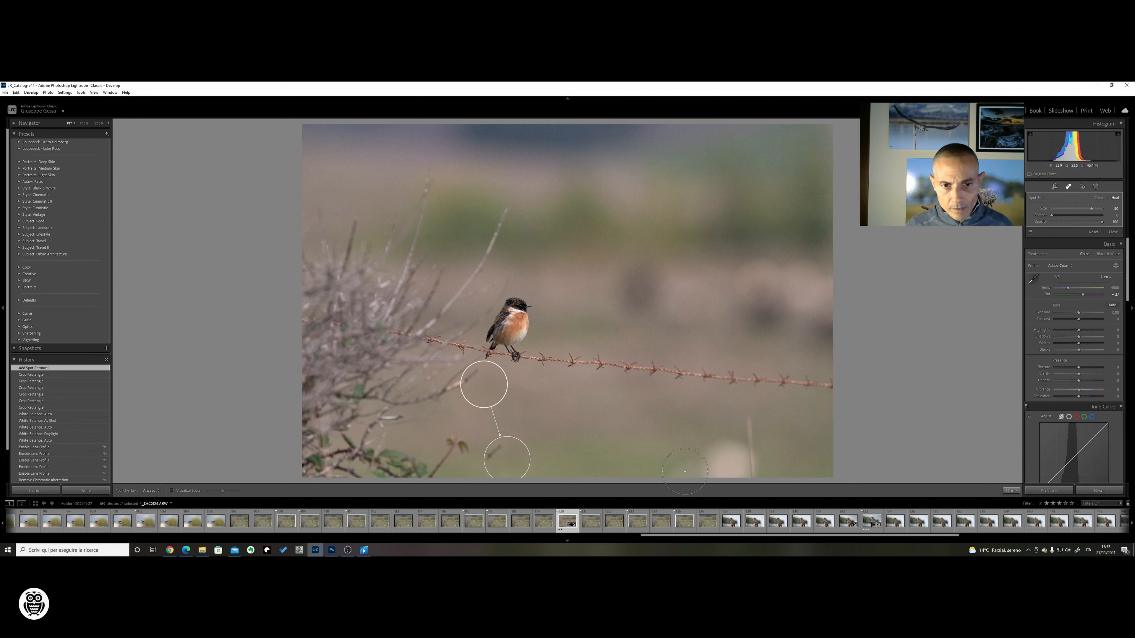
# - Move the healing source to the clean background just beneath the bird and finish the spot removal
pyautogui.moveTo(499, 387); pyautogui.dragTo(515, 389)
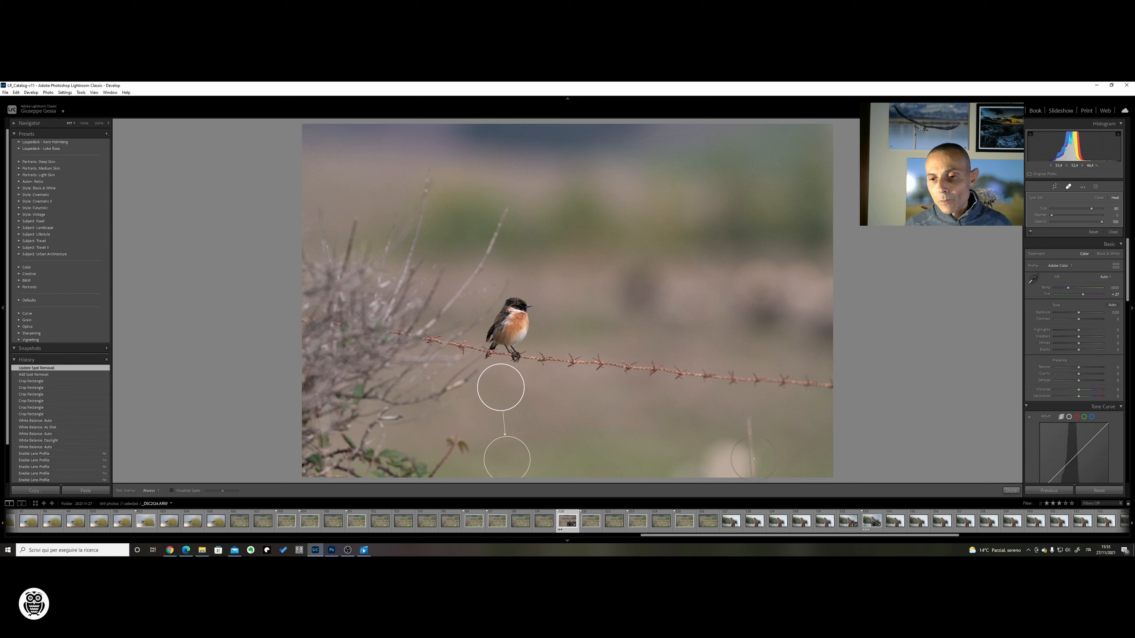
pyautogui.press('Escape')
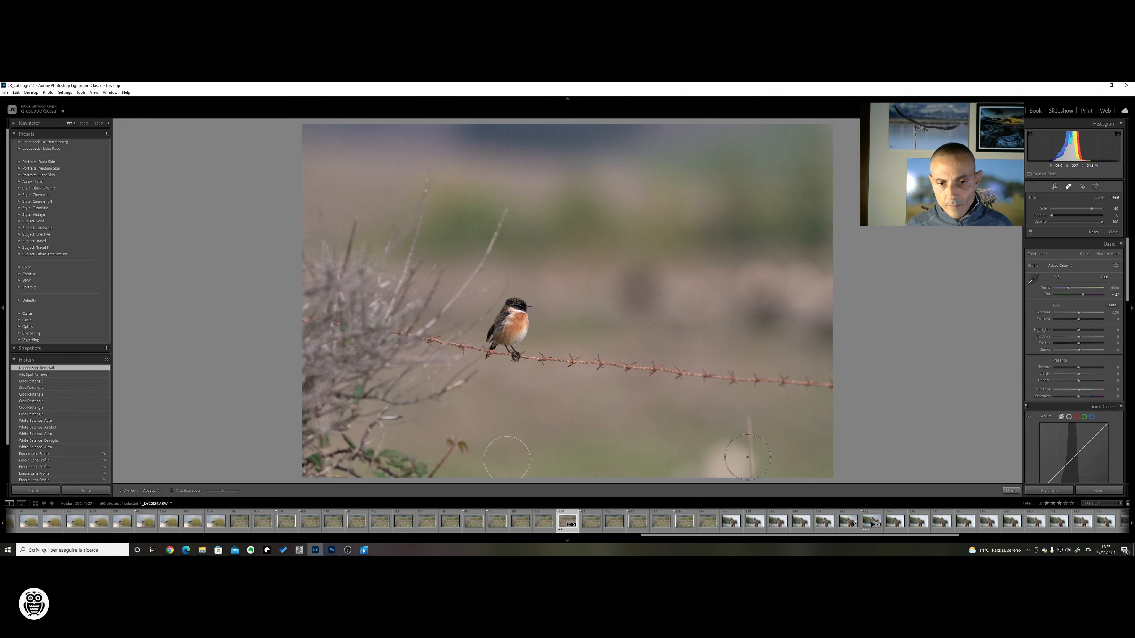
pyautogui.press('d')
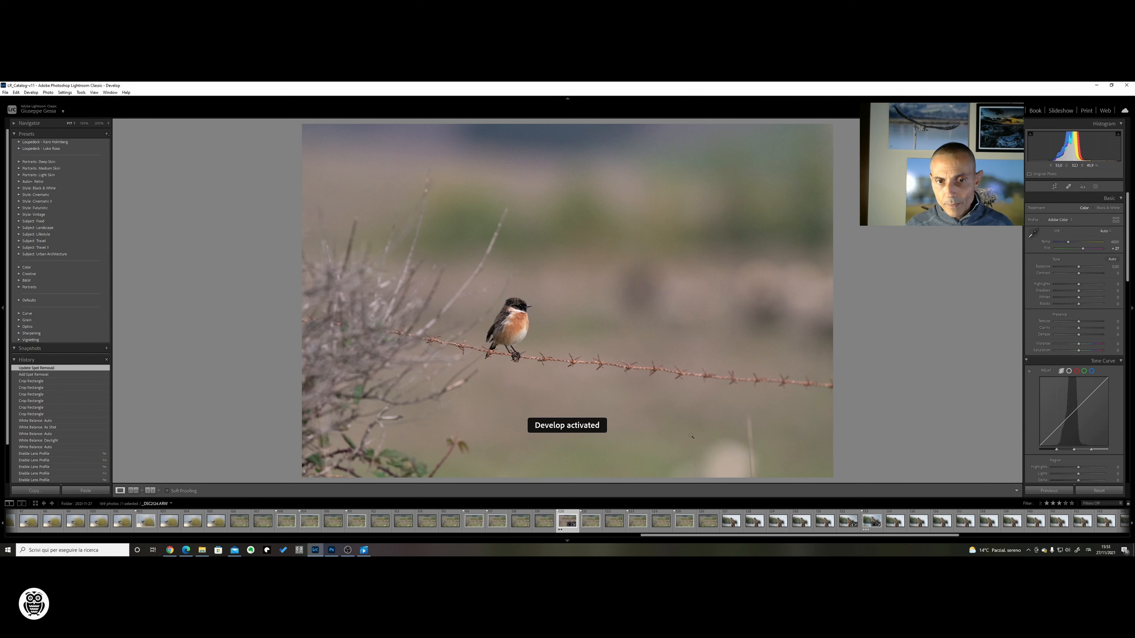
# - Set Highlights to -80 and Blacks to +15 while viewing the bird at close range
pyautogui.click(520, 321)
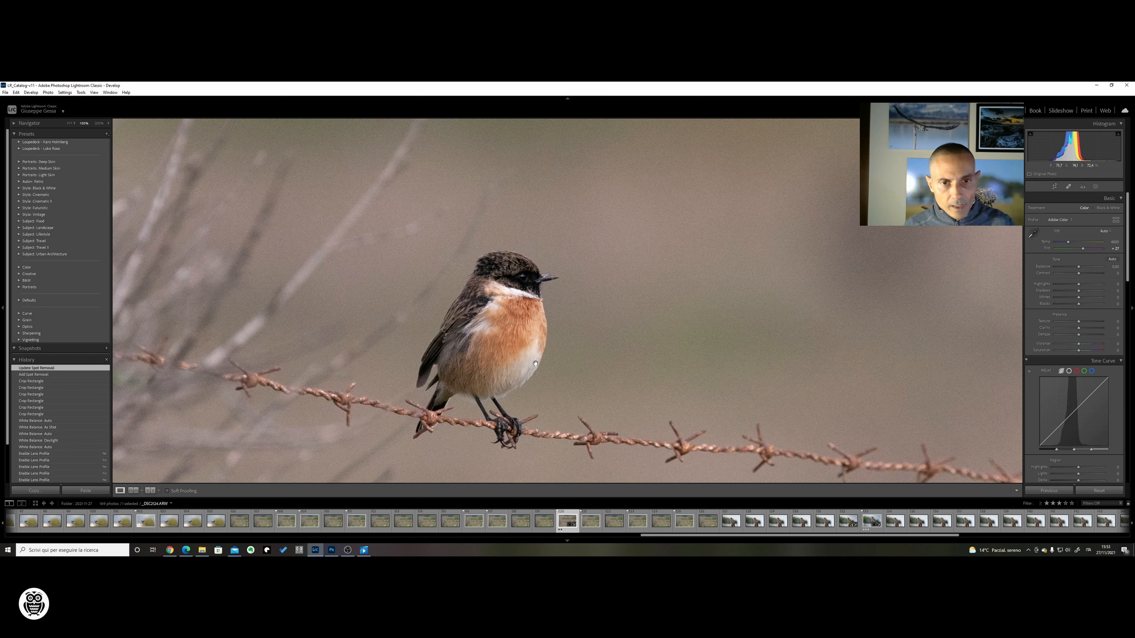
pyautogui.press('-')
pyautogui.press('-')
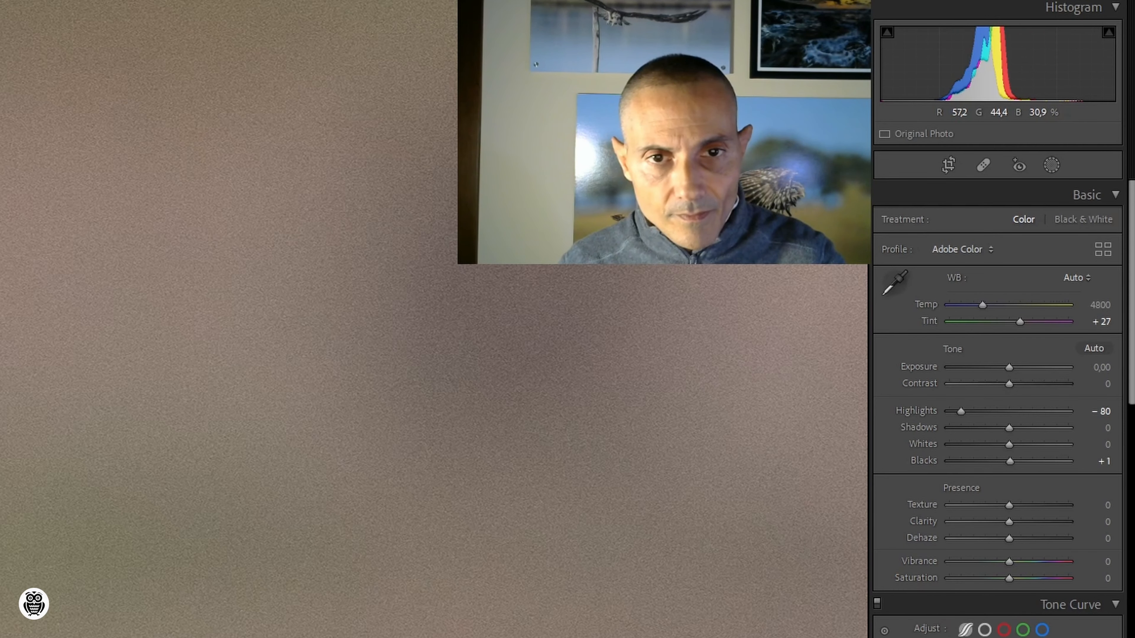
pyautogui.moveTo(1010, 461); pyautogui.dragTo(1018, 462)
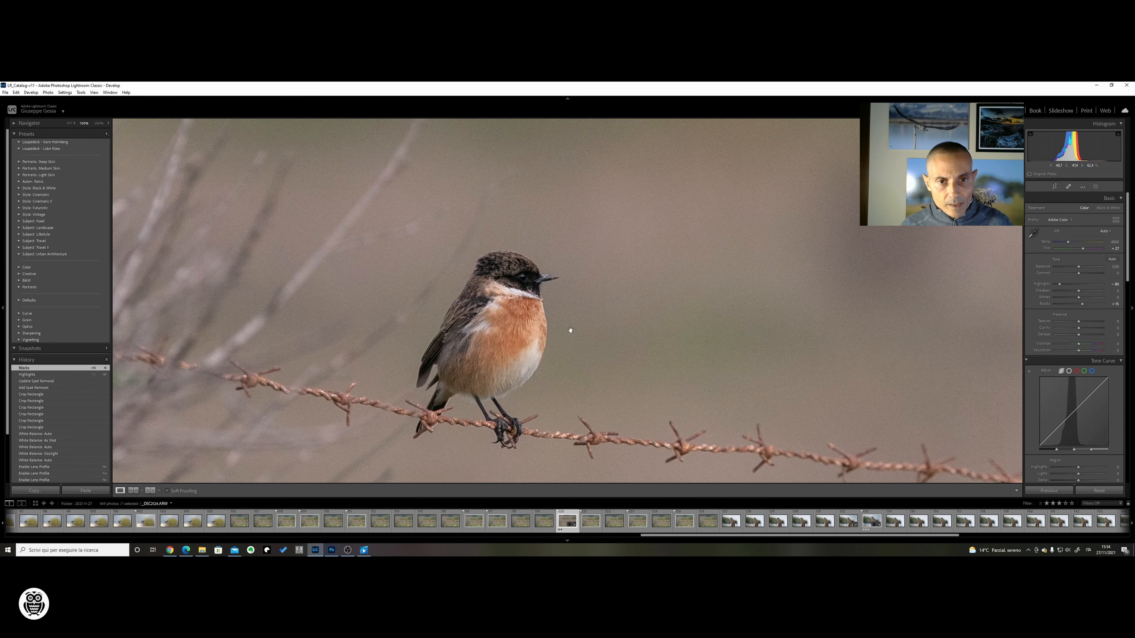
# - Set Vibrance to +22 and raise Clarity slightly for the bird photo
pyautogui.press('+')
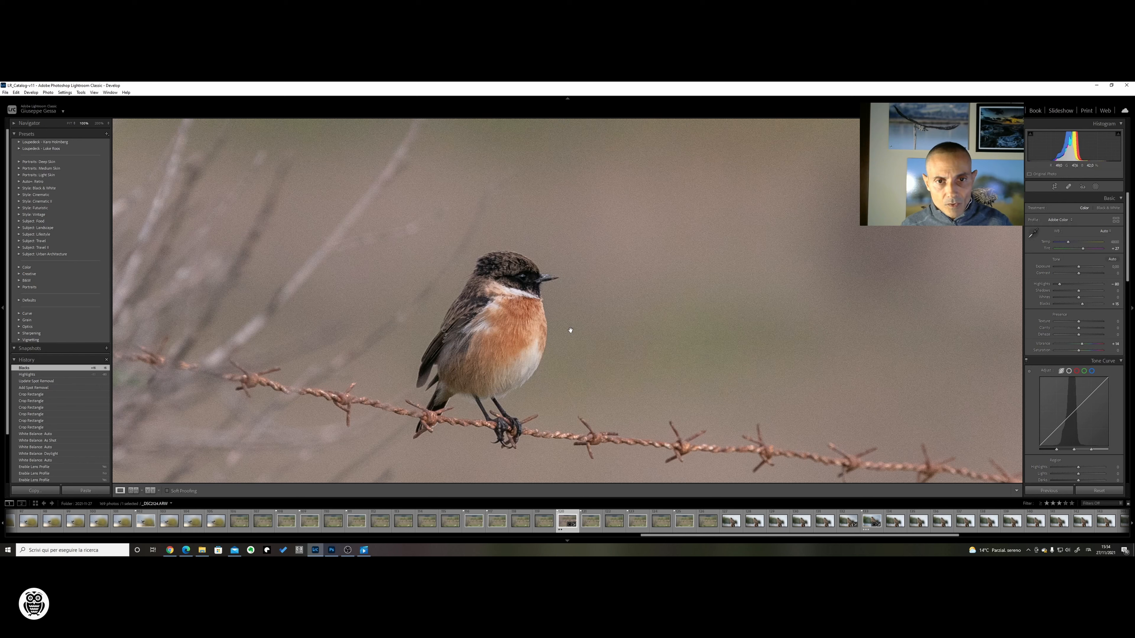
pyautogui.press('+')
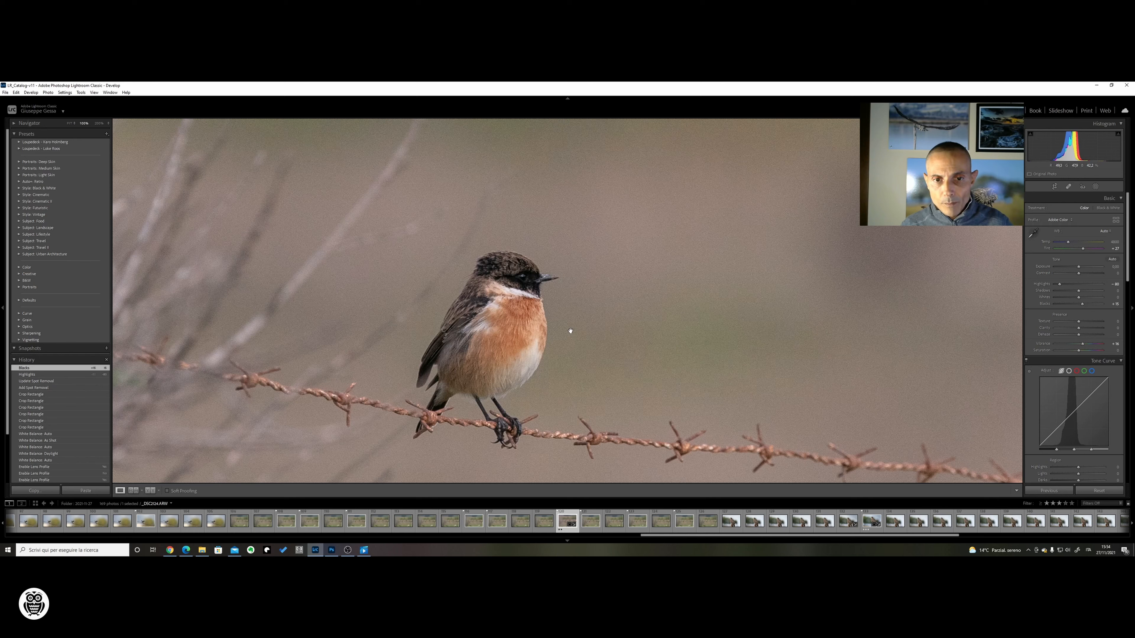
pyautogui.press('+')
pyautogui.press('+')
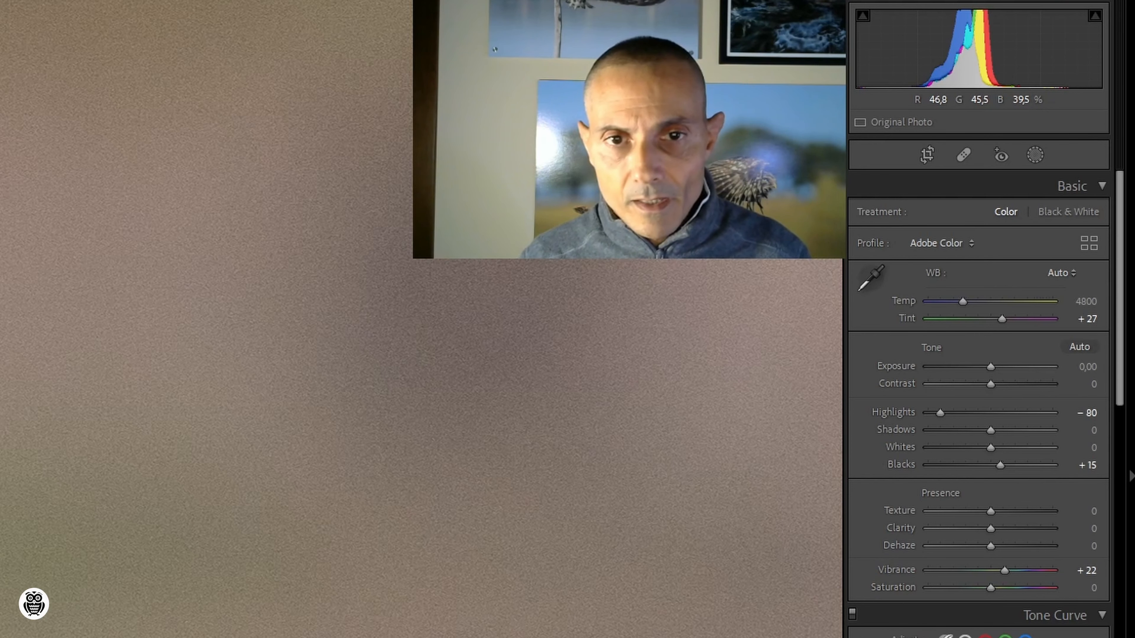
pyautogui.moveTo(991, 529)
pyautogui.mouseDown()
pyautogui.moveTo(1023, 529)
pyautogui.moveTo(999, 529)
pyautogui.mouseUp()
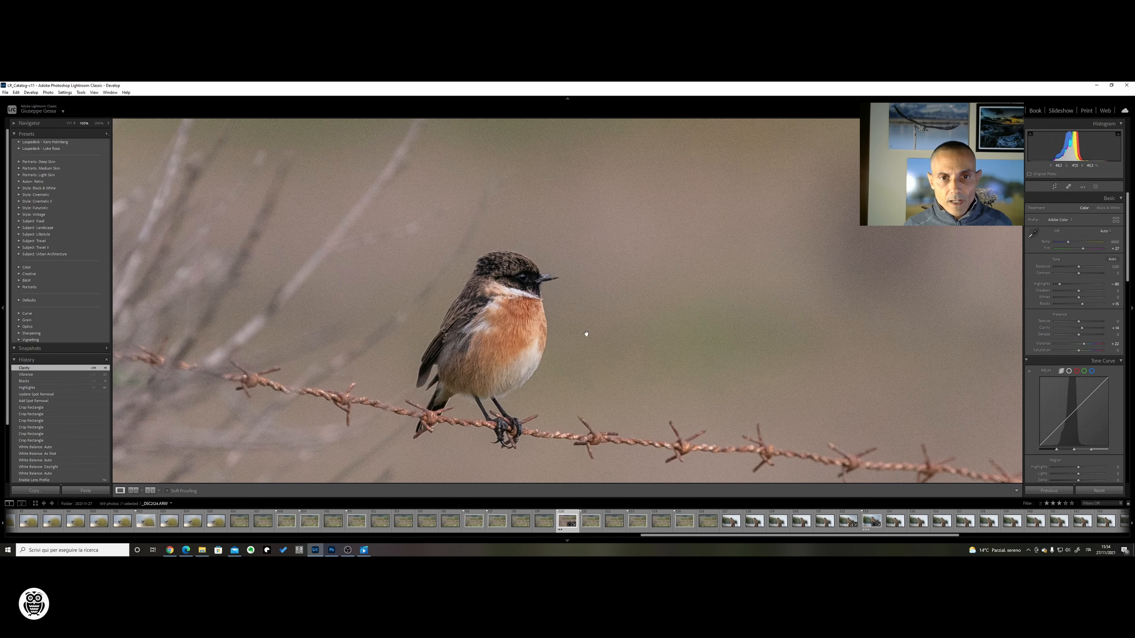
# - Apply moderate luminance noise reduction to the photo and inspect the bird and its background up close
pyautogui.click(586, 334)
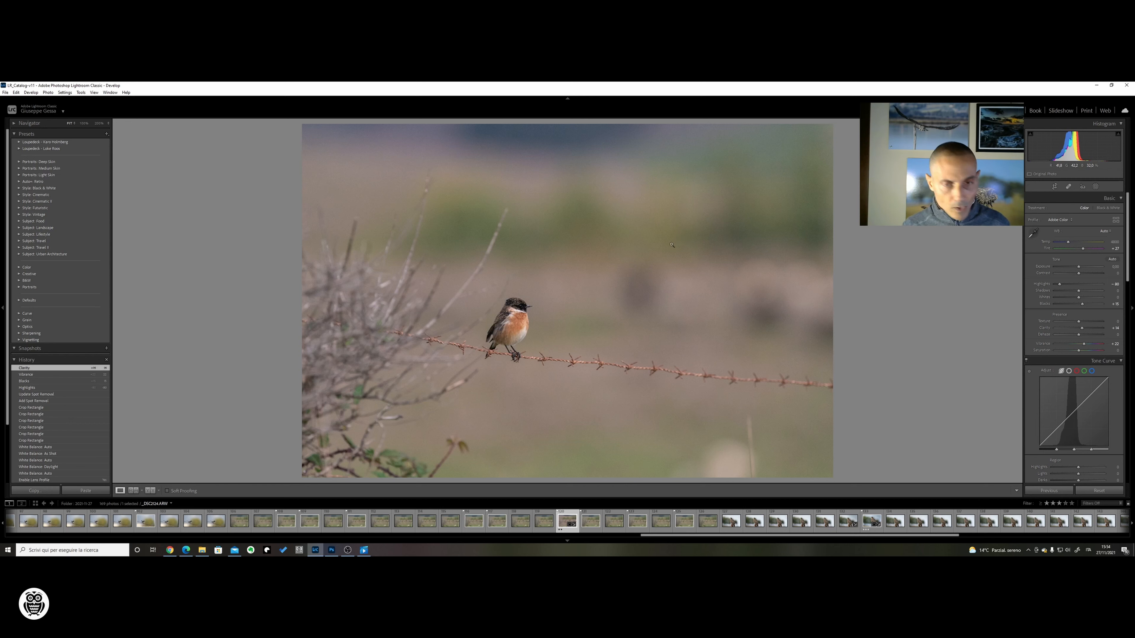
pyautogui.click(487, 323)
pyautogui.scroll(-10, 1074, 380)
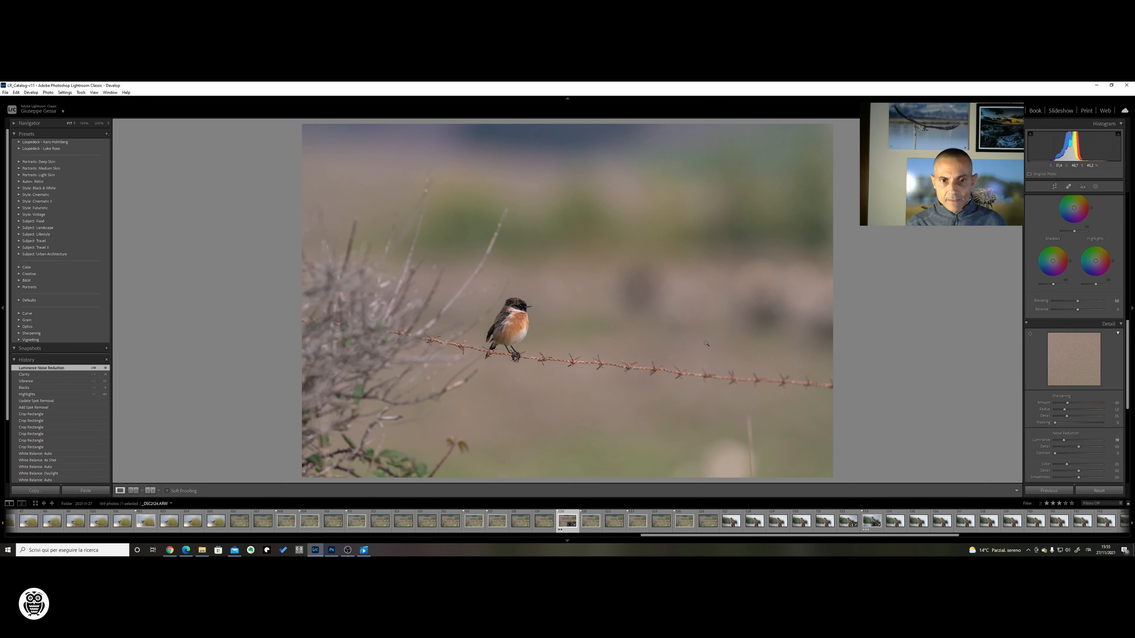
pyautogui.click(516, 341)
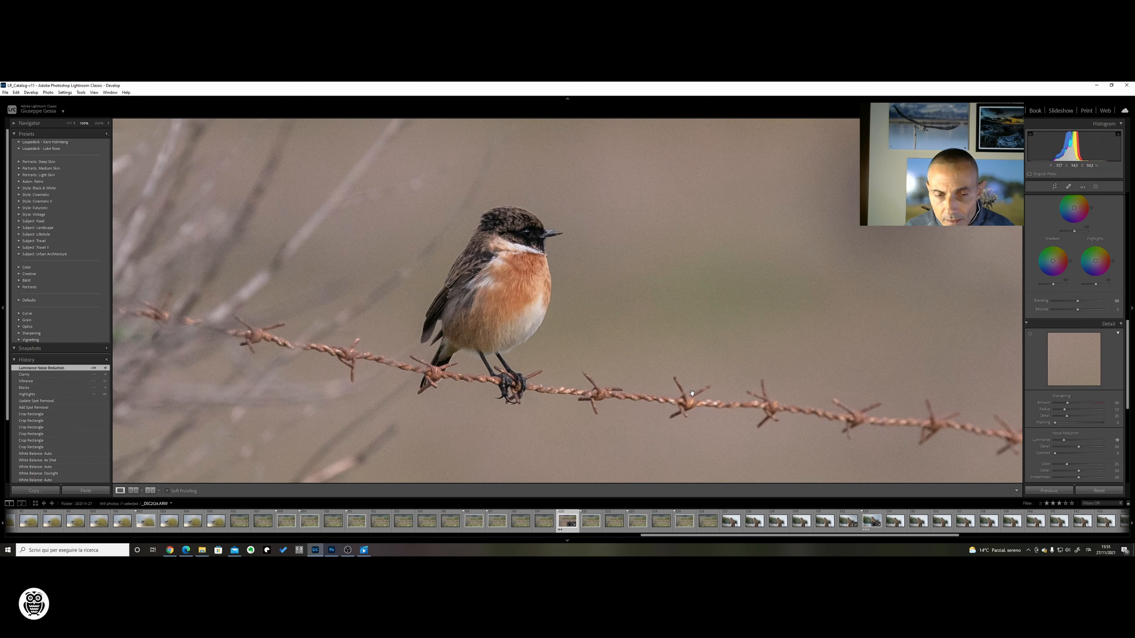
pyautogui.moveTo(827, 396); pyautogui.dragTo(831, 337)
pyautogui.moveTo(430, 288); pyautogui.dragTo(399, 315)
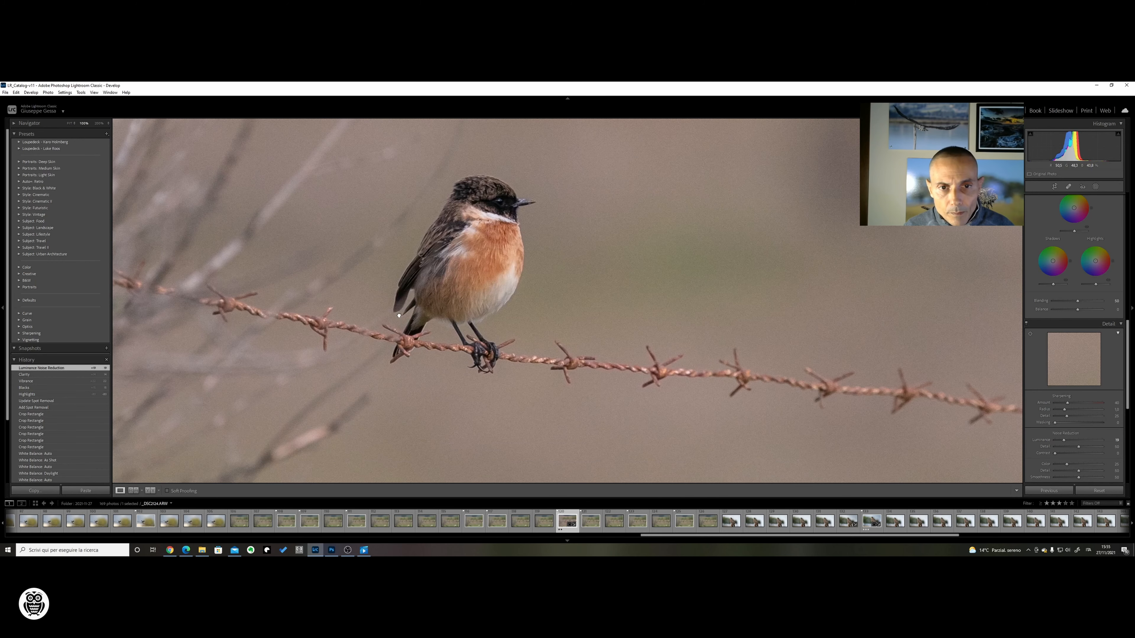
pyautogui.click(461, 284)
# - Open the developed bird photo in Photoshop for editing, using its embedded ProPhoto RGB profile
pyautogui.rightClick(509, 296)
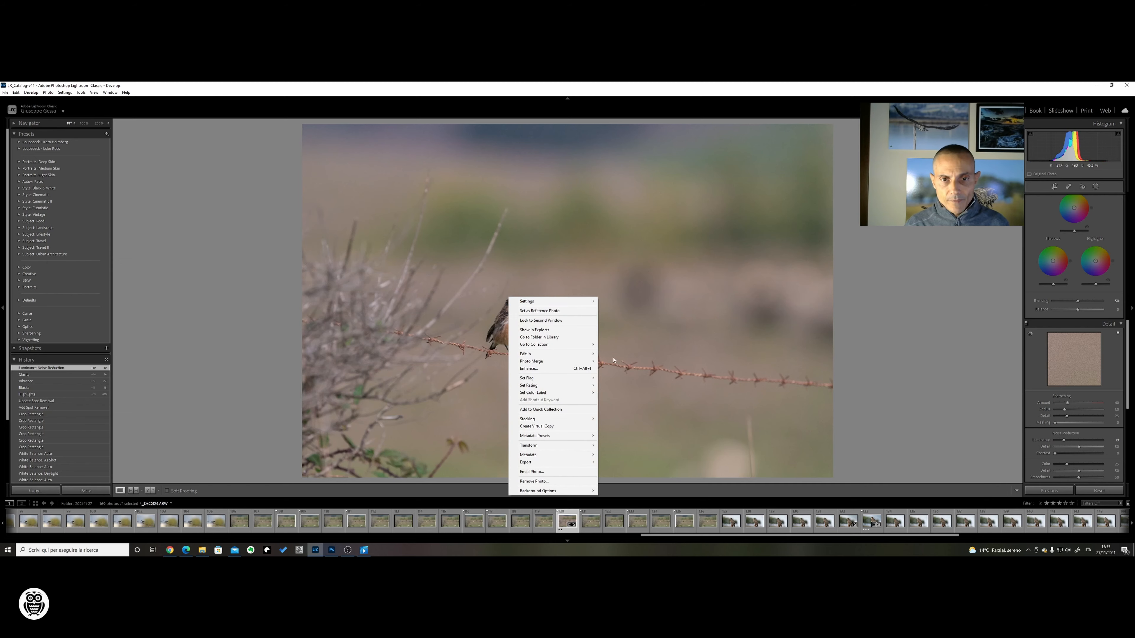
pyautogui.click(666, 355)
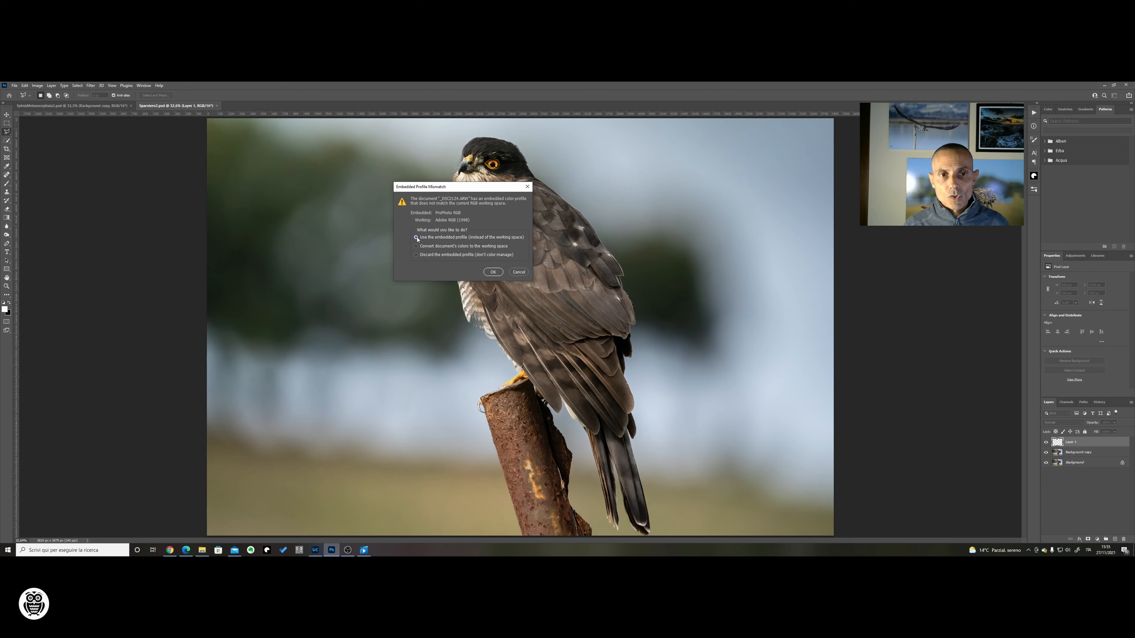
pyautogui.click(493, 271)
pyautogui.hotkey('ctrl', '0')
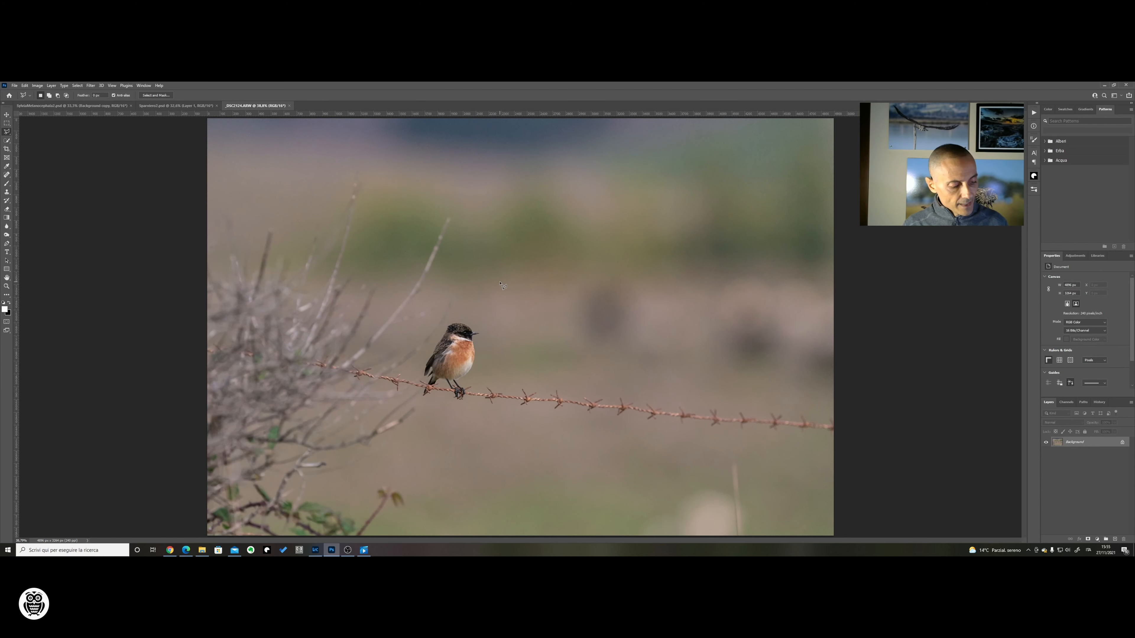
# - Duplicate the background layer and open the copy in the Topaz Sharpen AI filter
pyautogui.hotkey('ctrl', 'j')
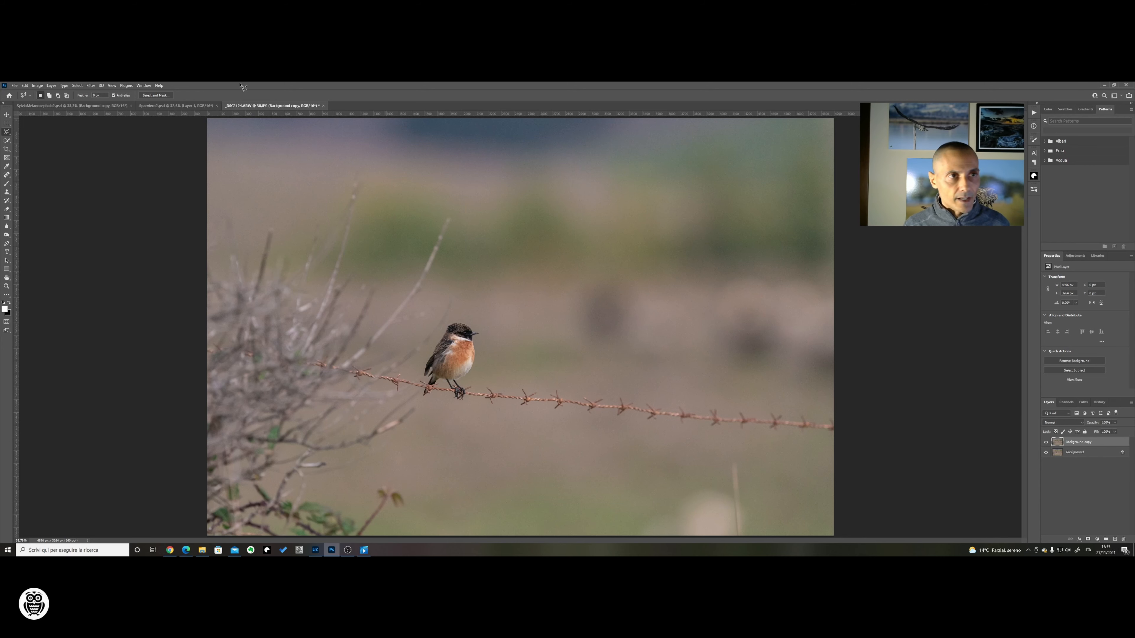
pyautogui.click(90, 86)
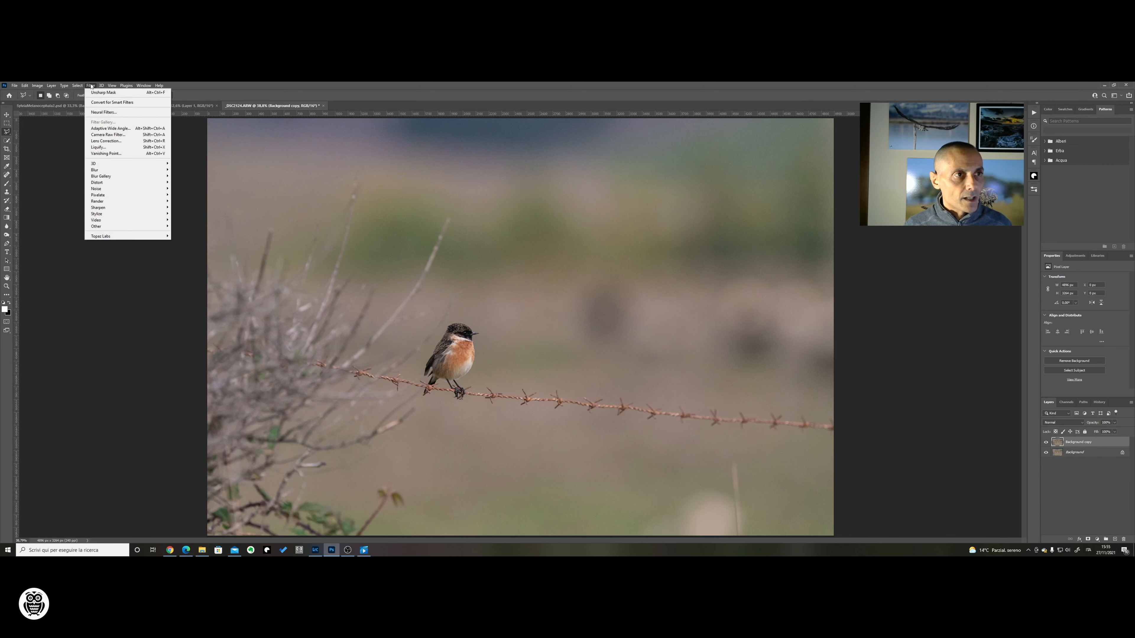
pyautogui.moveTo(104, 237)
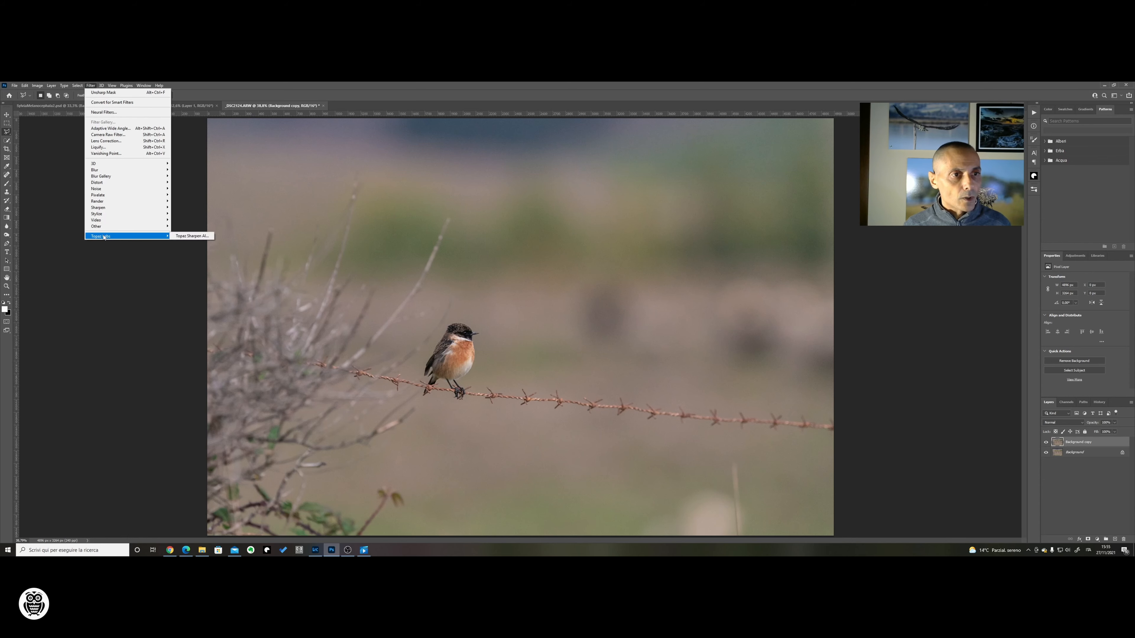
pyautogui.click(192, 237)
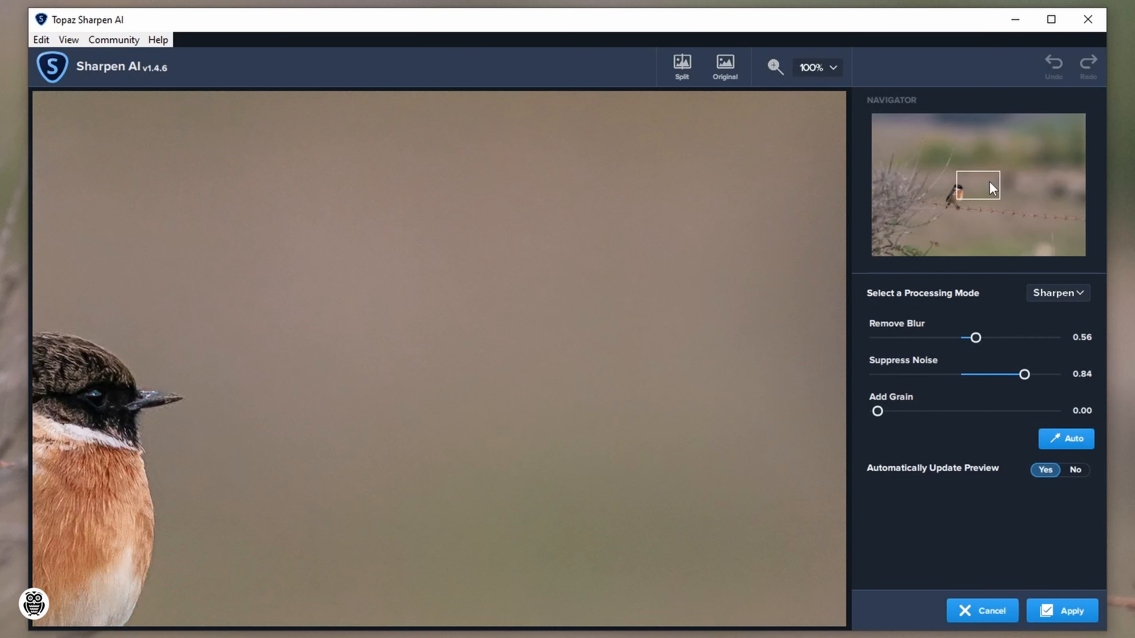
# - Centre the Sharpen AI preview on the bird and compare it with the original in split view
pyautogui.moveTo(989, 183); pyautogui.dragTo(968, 191)
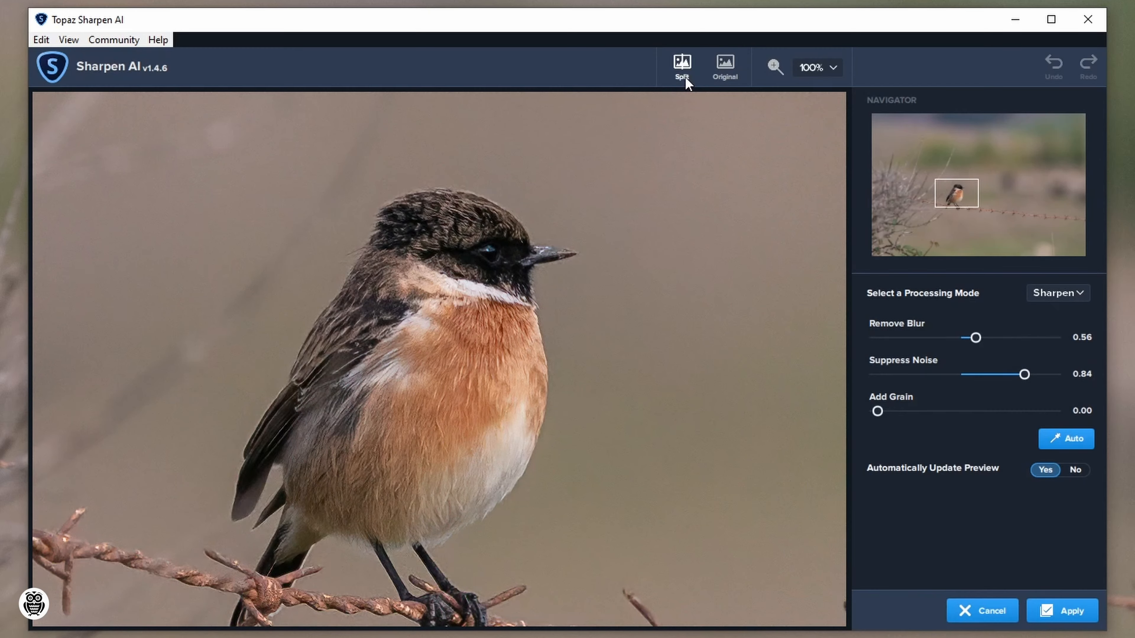
pyautogui.click(684, 79)
pyautogui.moveTo(445, 187); pyautogui.dragTo(143, 291)
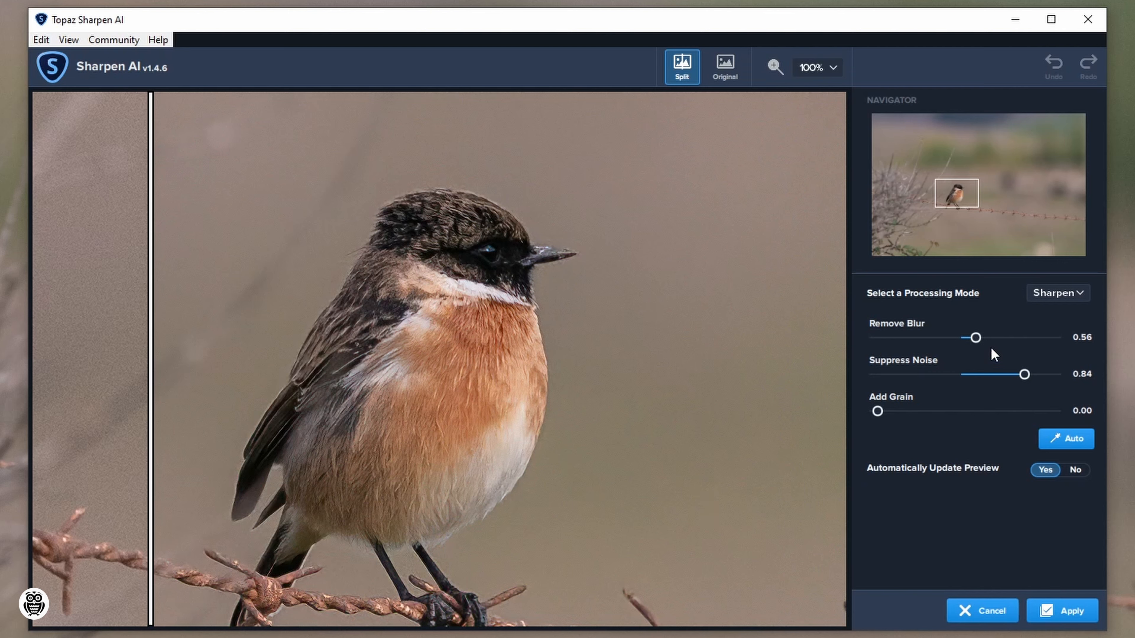
# - Keep the Sharpen processing mode, set Remove Blur to 0.61 and apply the sharpening to the duplicated layer
pyautogui.click(1077, 292)
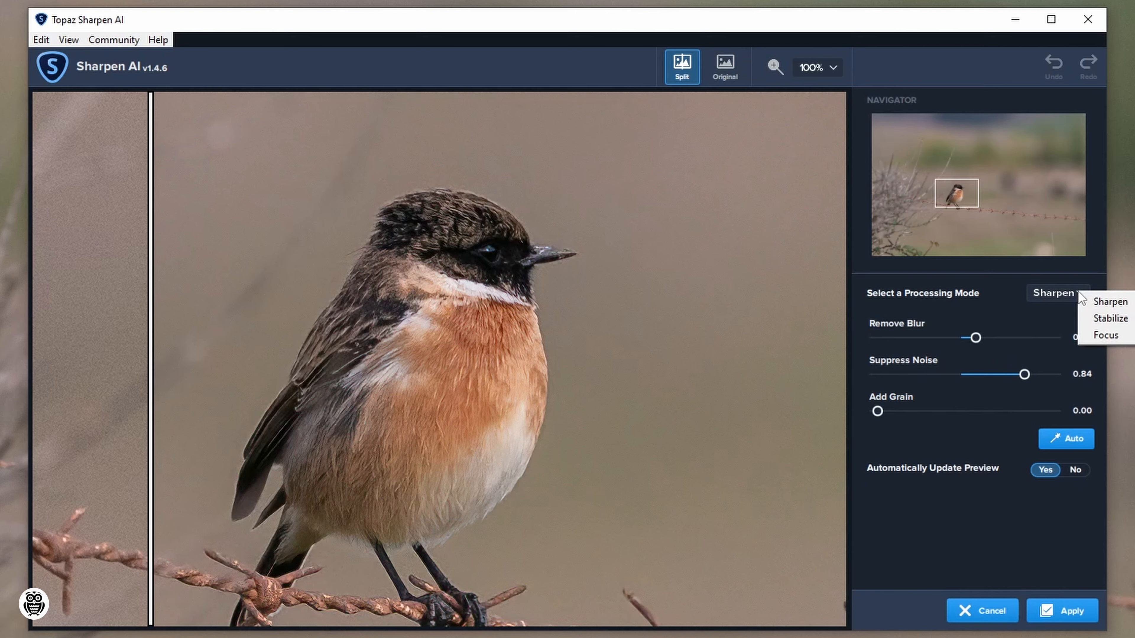
pyautogui.click(1002, 313)
pyautogui.moveTo(978, 337); pyautogui.dragTo(984, 337)
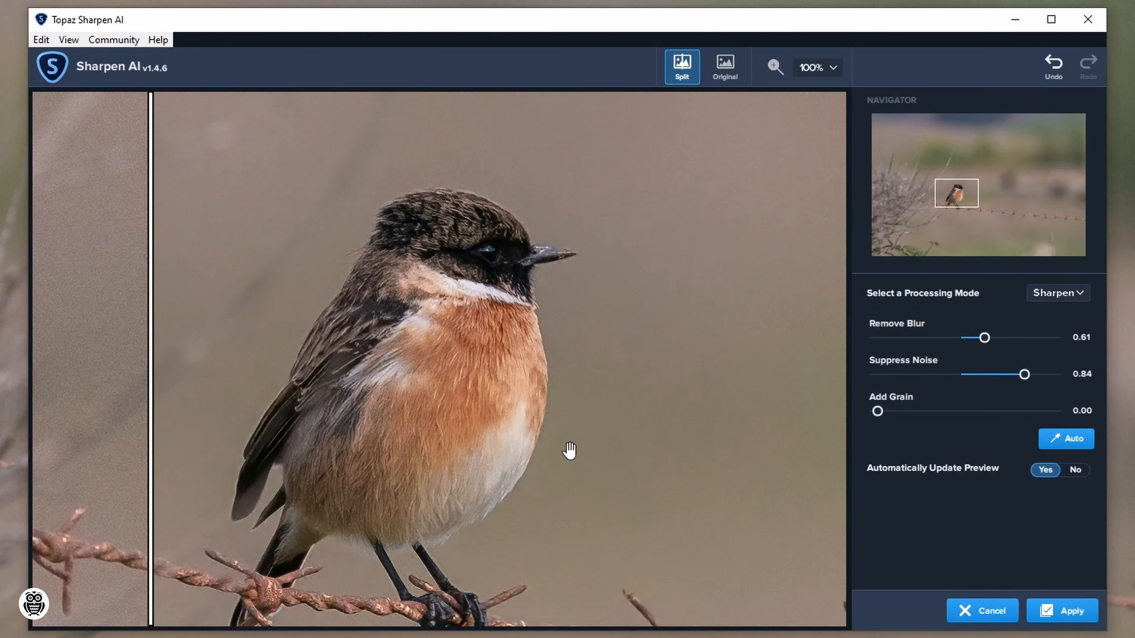
pyautogui.moveTo(151, 266); pyautogui.dragTo(216, 321)
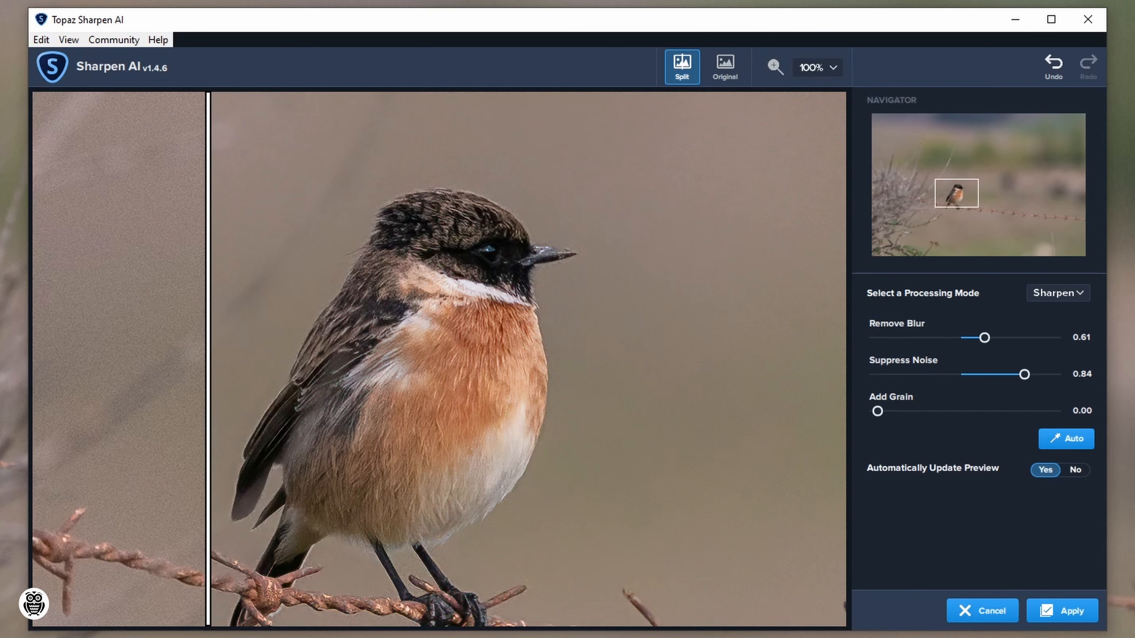
pyautogui.click(1066, 626)
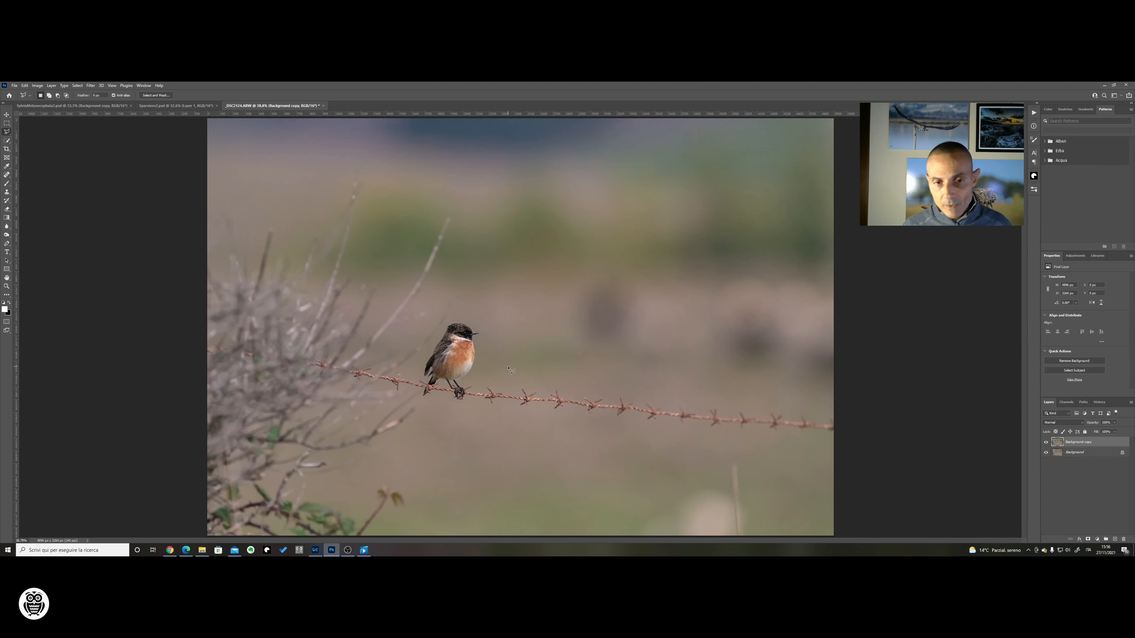
# - Examine the sharpened bird's plumage and the surrounding background at high magnification
pyautogui.scroll(1, 509, 369)
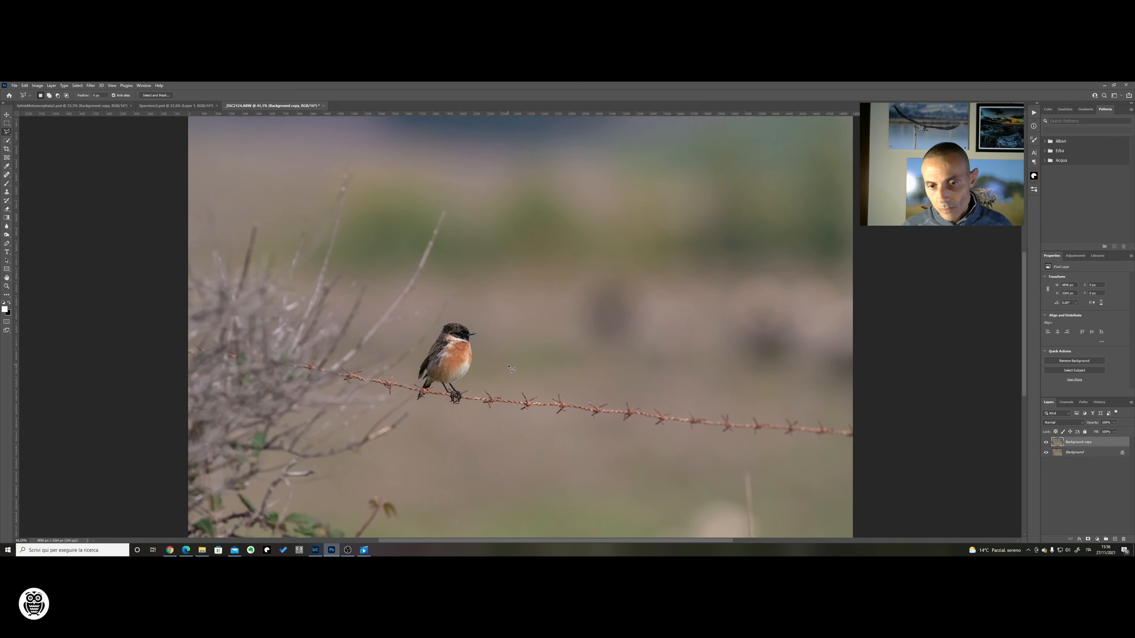
pyautogui.scroll(10, 509, 367)
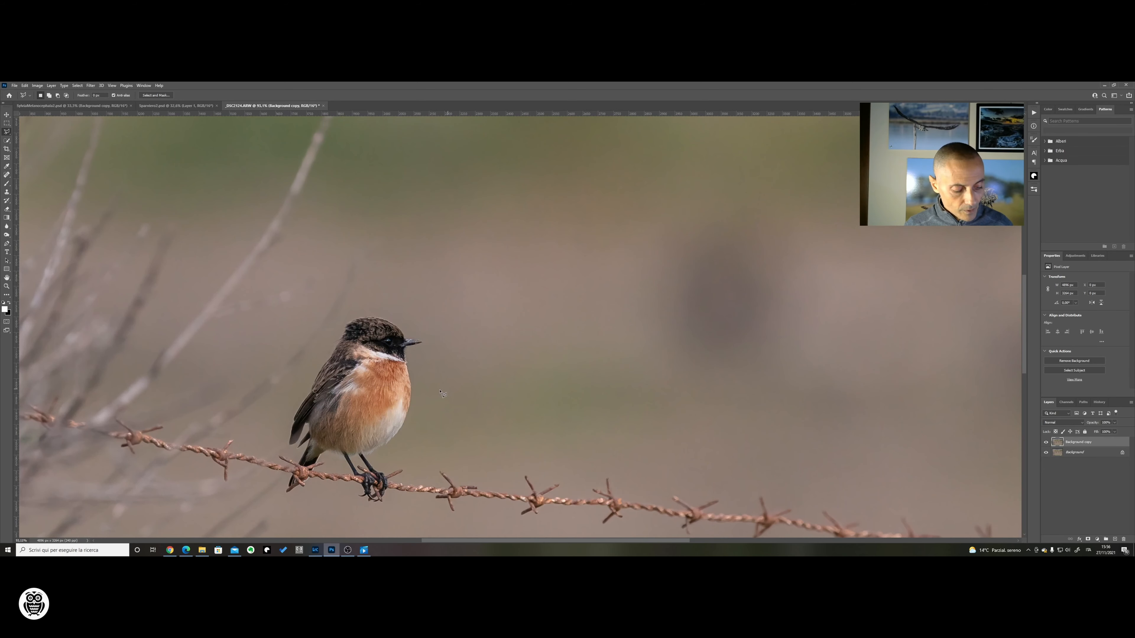
pyautogui.moveTo(365, 384); pyautogui.dragTo(526, 284)
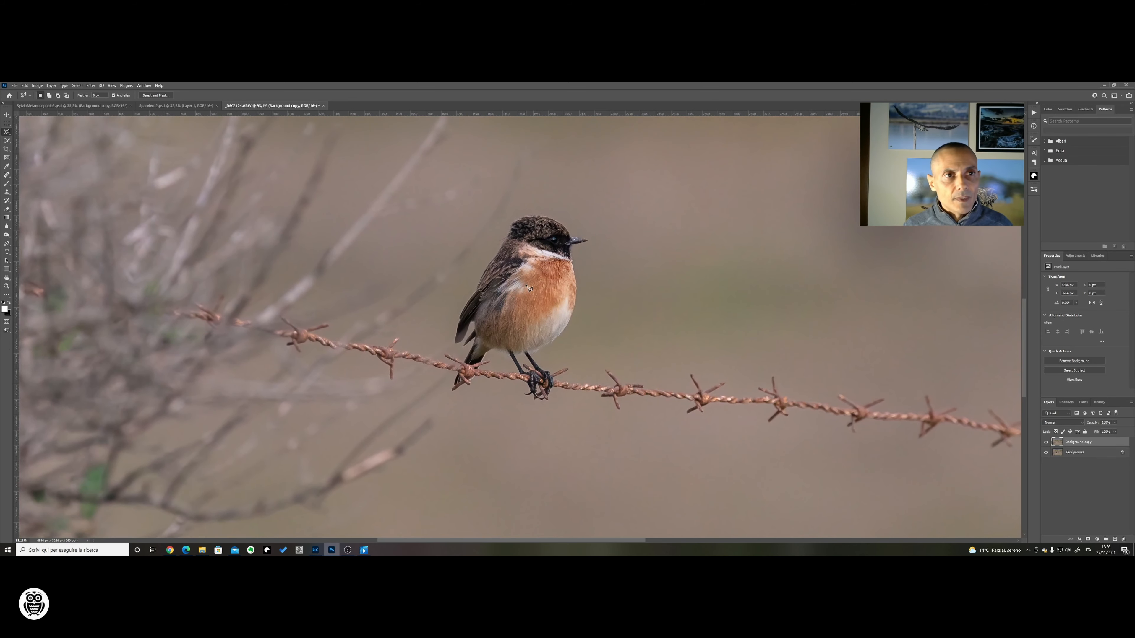
pyautogui.scroll(2, 526, 286)
pyautogui.scroll(-1, 527, 288)
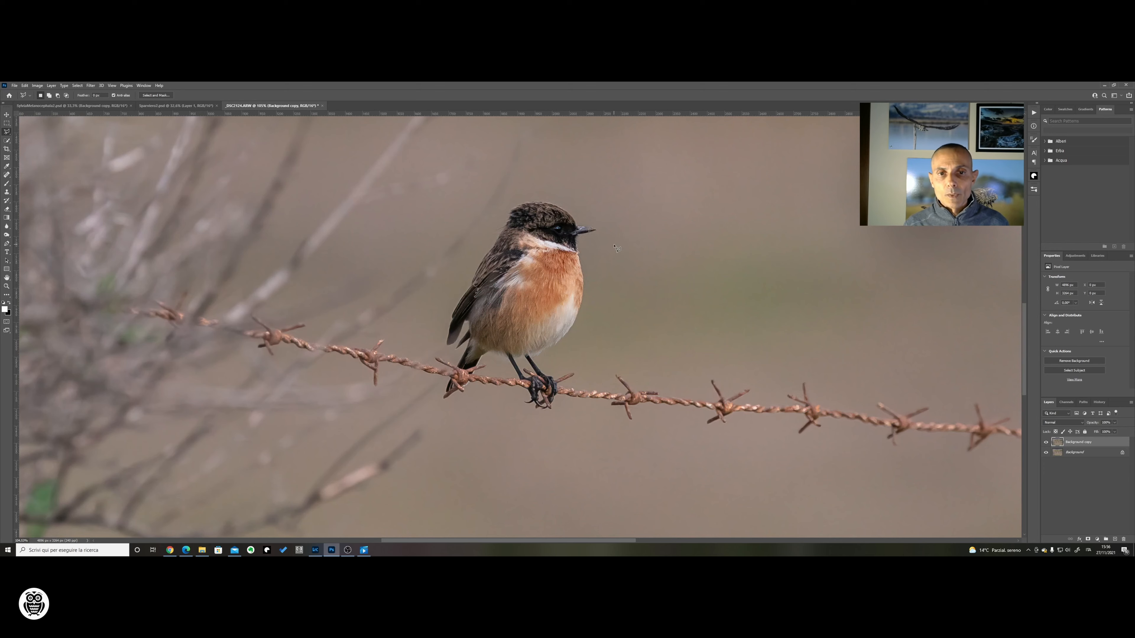
pyautogui.scroll(4, 579, 281)
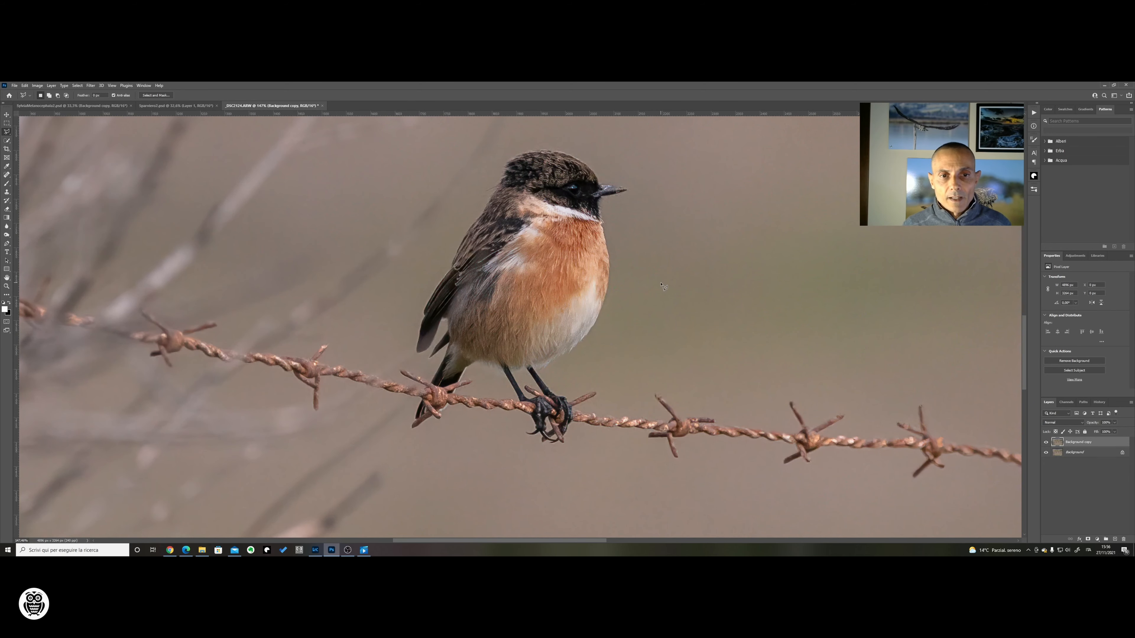
# - Duplicate the sharpened layer and start an Unsharp Mask on the new copy with a radius of 0,3 pixels
pyautogui.scroll(-2, 662, 286)
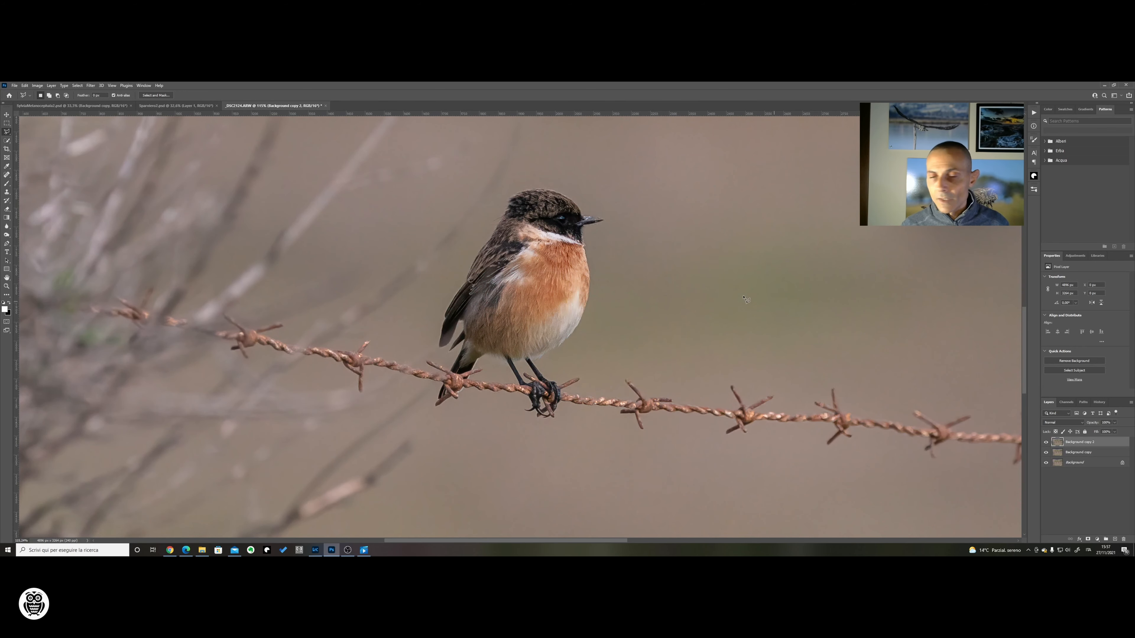
pyautogui.click(91, 85)
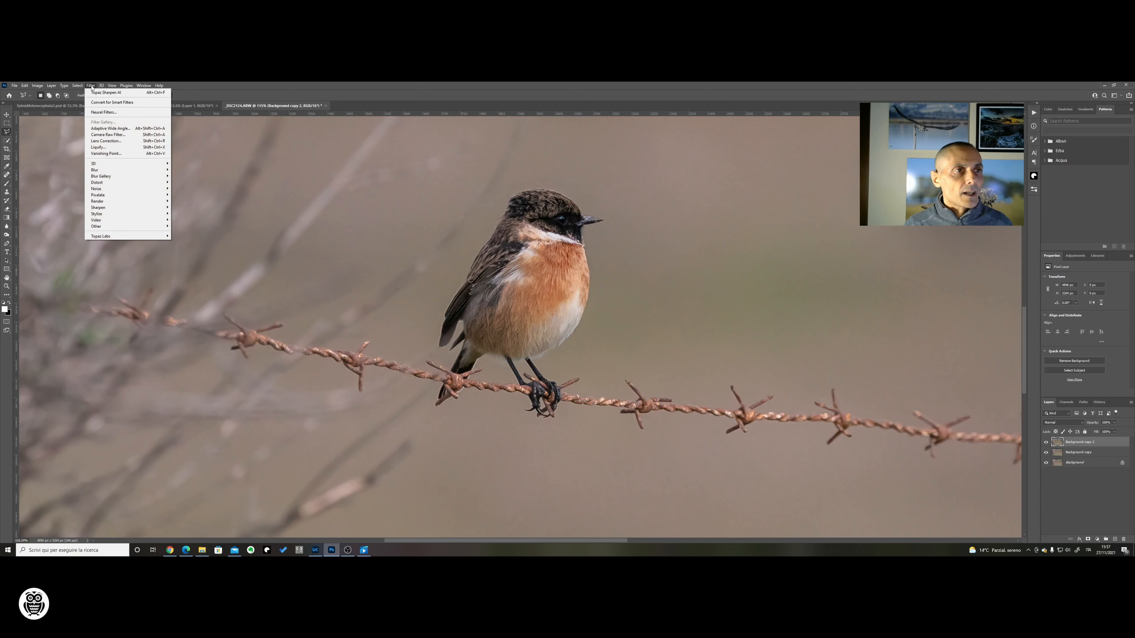
pyautogui.moveTo(151, 208)
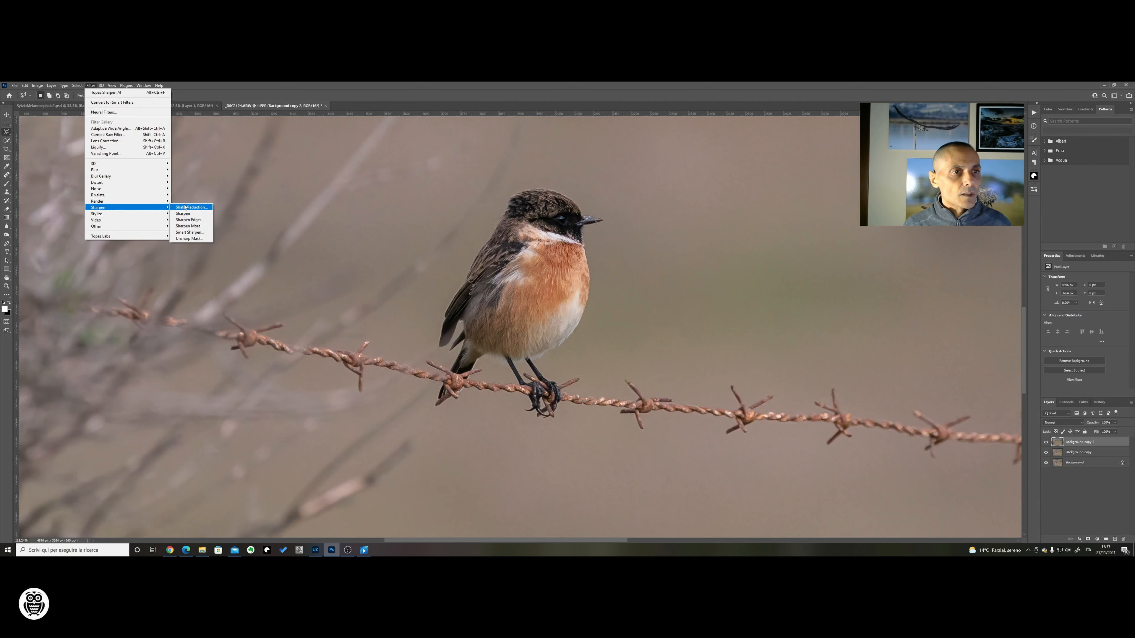
pyautogui.click(196, 238)
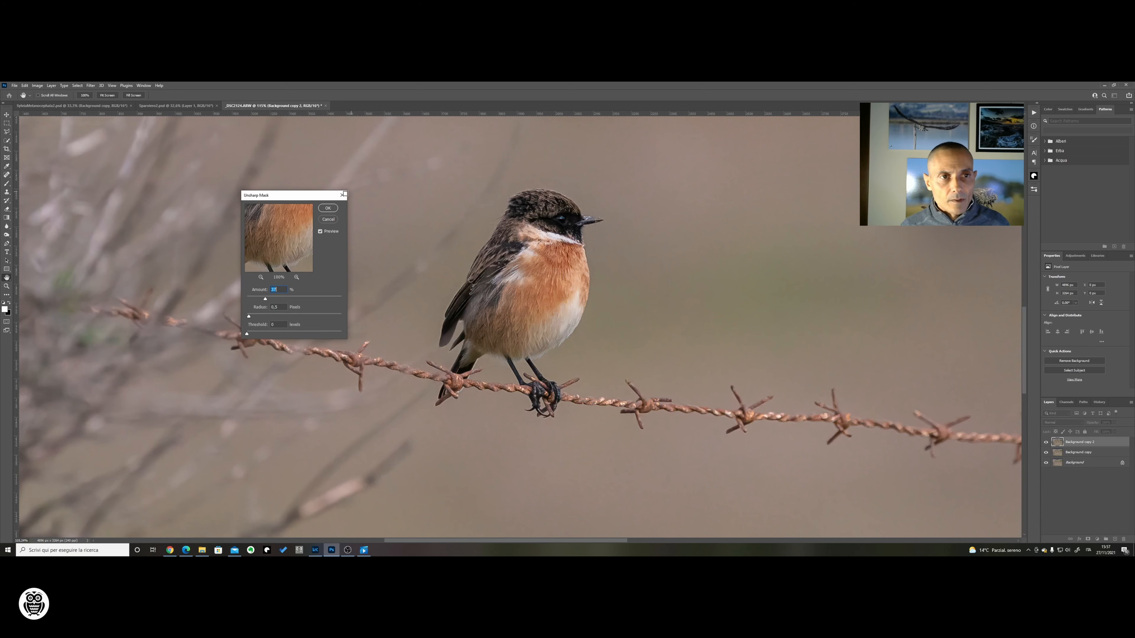
pyautogui.moveTo(296, 196); pyautogui.dragTo(723, 188)
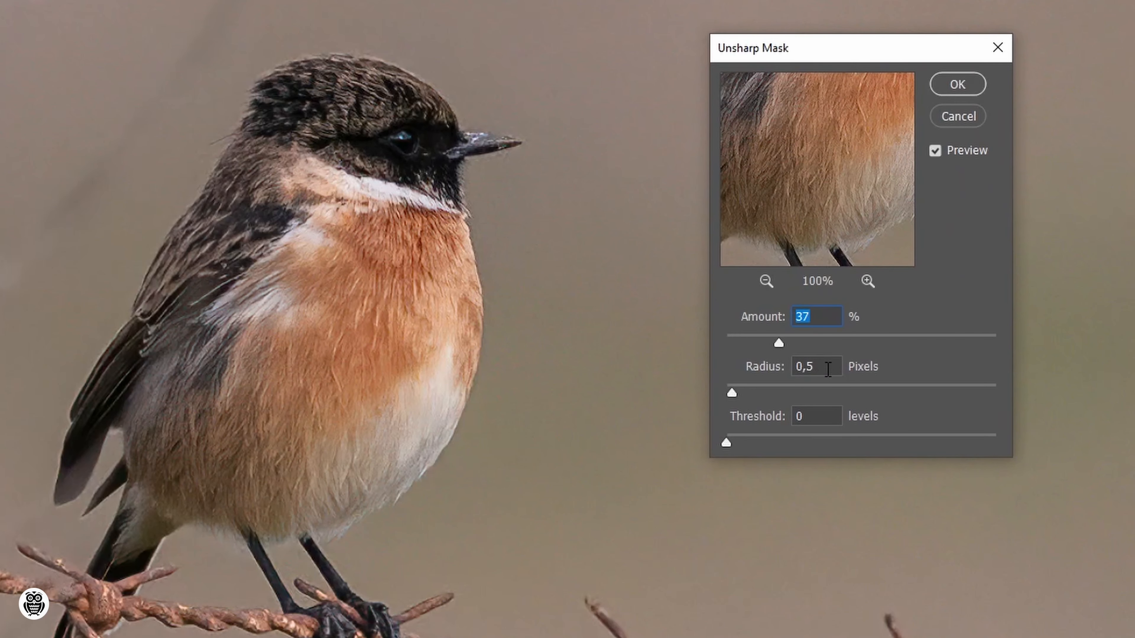
pyautogui.click(828, 369)
pyautogui.press('Down')
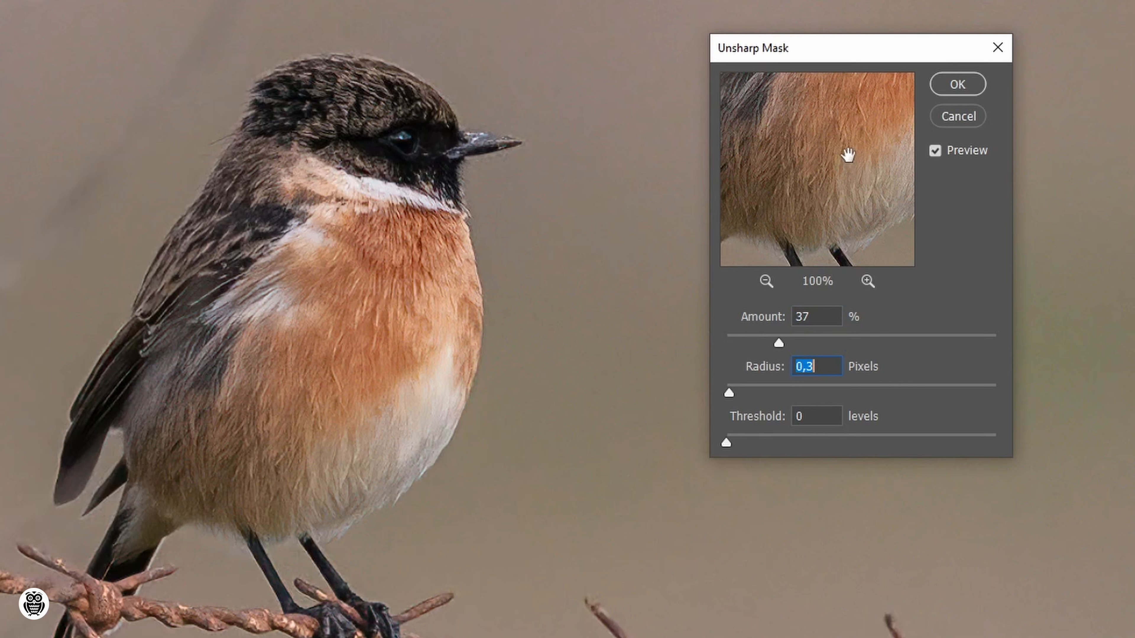
# - Centre the Unsharp Mask preview on the bird's head, set the amount to 42%, compare with the original and apply the filter
pyautogui.moveTo(847, 155); pyautogui.dragTo(811, 202)
pyautogui.moveTo(837, 128); pyautogui.dragTo(821, 221)
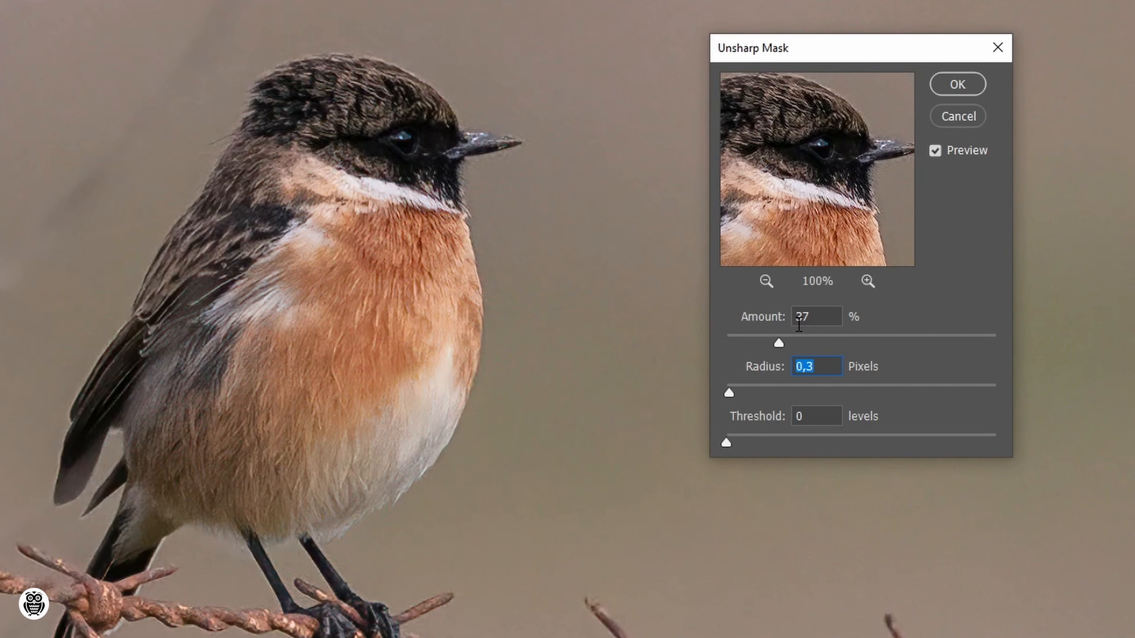
pyautogui.click(933, 154)
pyautogui.click(821, 317)
pyautogui.press('Up')
pyautogui.click(934, 154)
pyautogui.click(934, 152)
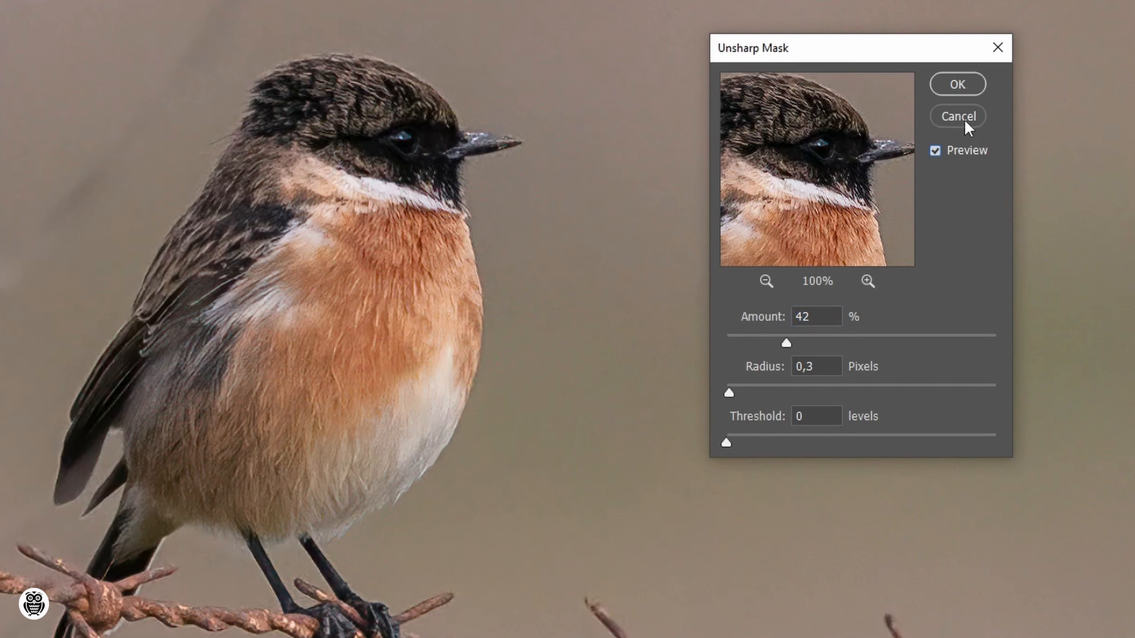
pyautogui.click(972, 85)
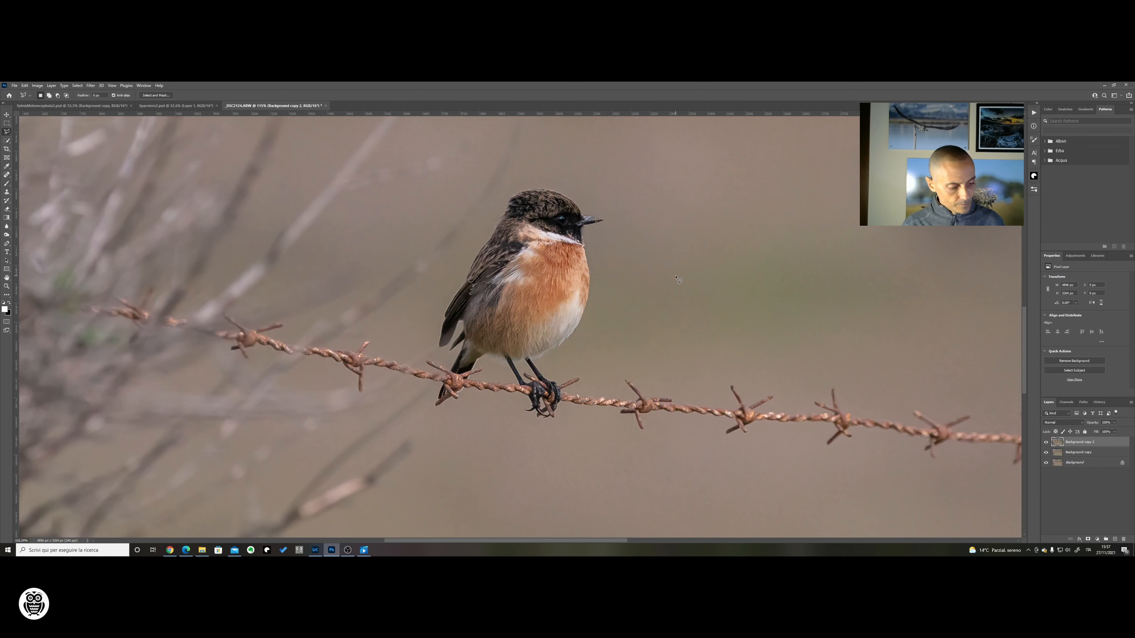
# - Start saving the whole photo as a new PSD and choose the Saxicola_torquatus folder within Photos > Animals
pyautogui.hotkey('ctrl', '0')
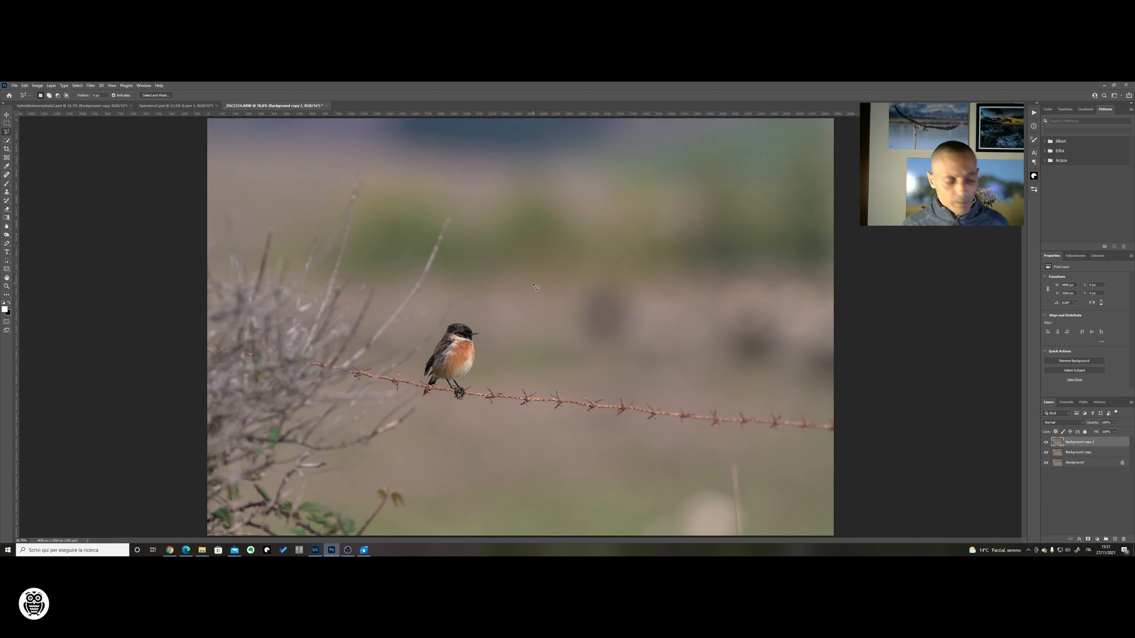
pyautogui.hotkey('ctrl', 'shift', 's')
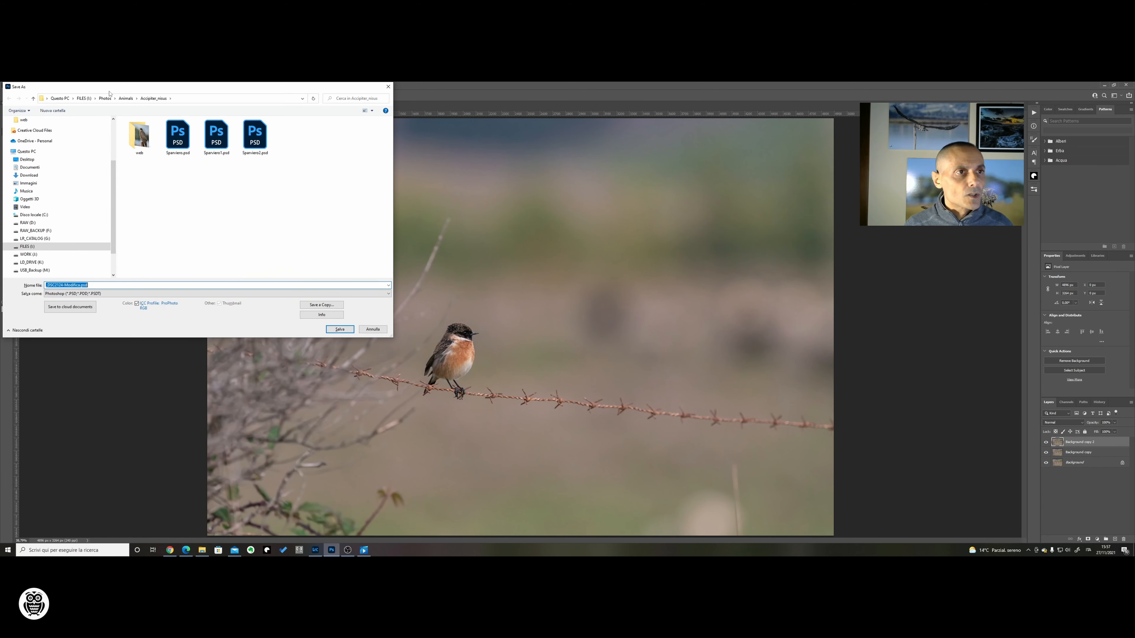
pyautogui.click(125, 98)
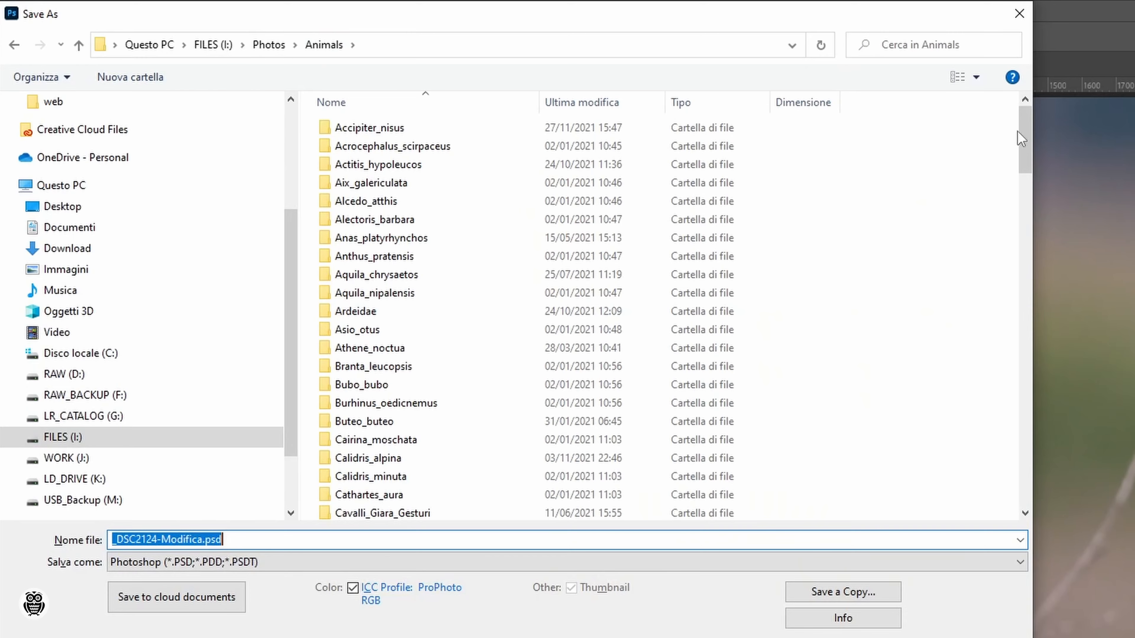
pyautogui.moveTo(390, 132); pyautogui.dragTo(389, 152)
pyautogui.moveTo(1022, 189); pyautogui.dragTo(1022, 363)
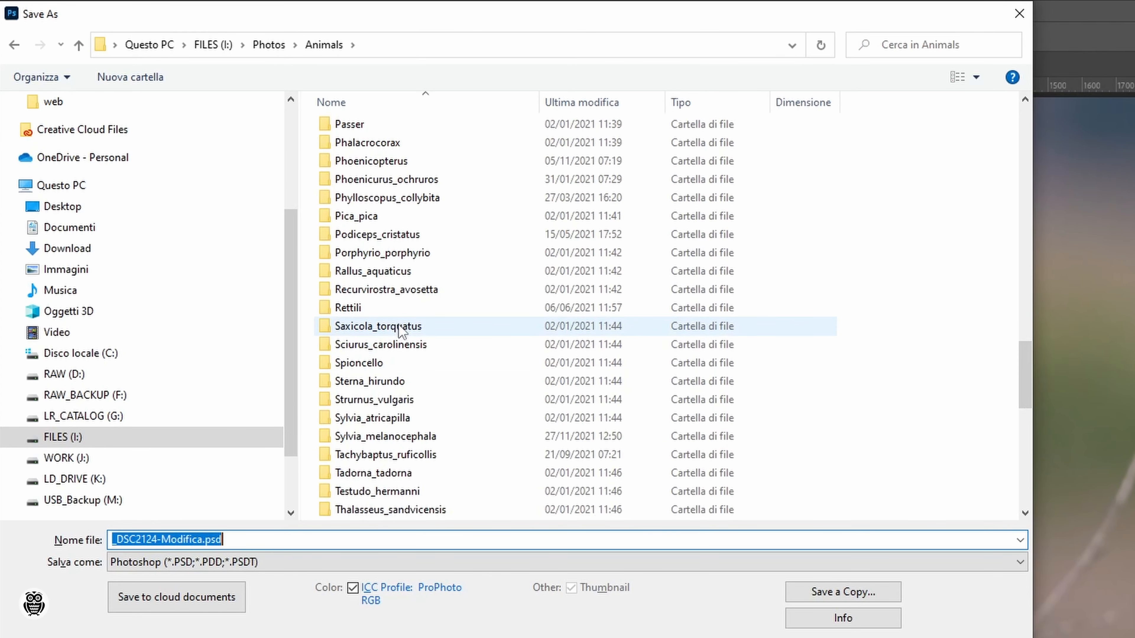
pyautogui.doubleClick(410, 327)
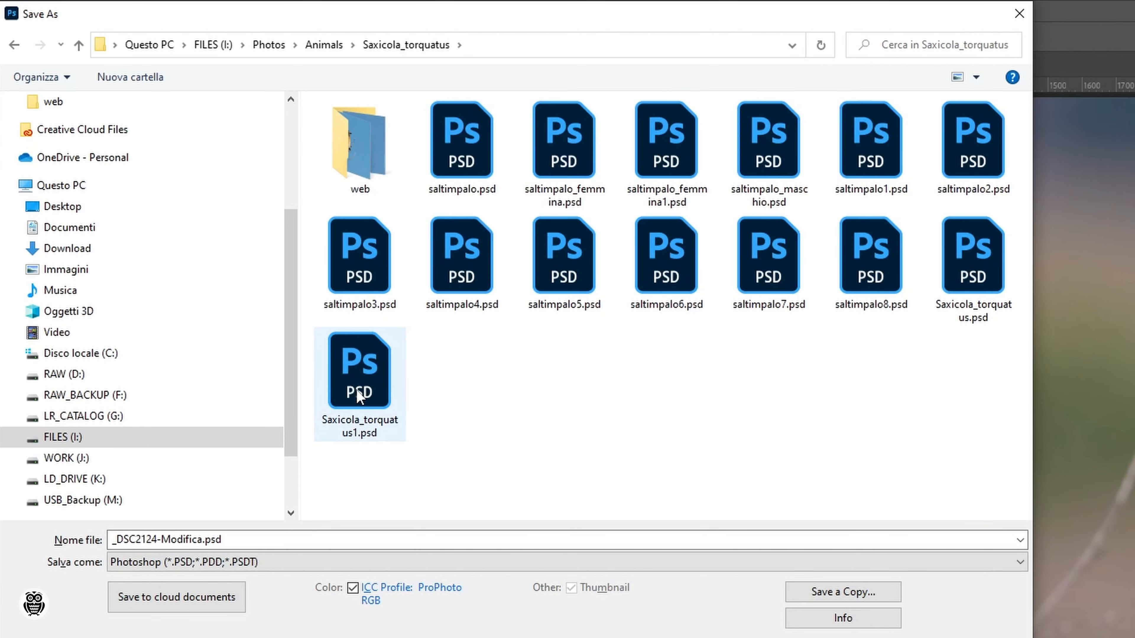
# - Name the file Saxicola_torquatus2.psd, based on the existing Saxicola_torquatus1.psd, and save it with Maximize Compatibility on
pyautogui.click(361, 406)
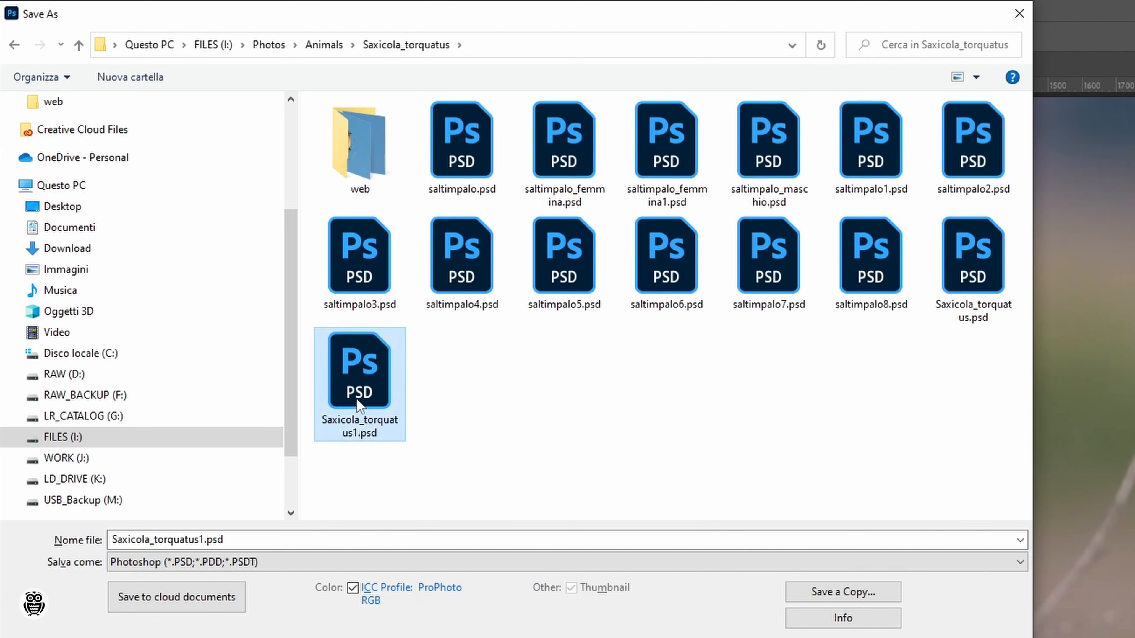
pyautogui.click(286, 539)
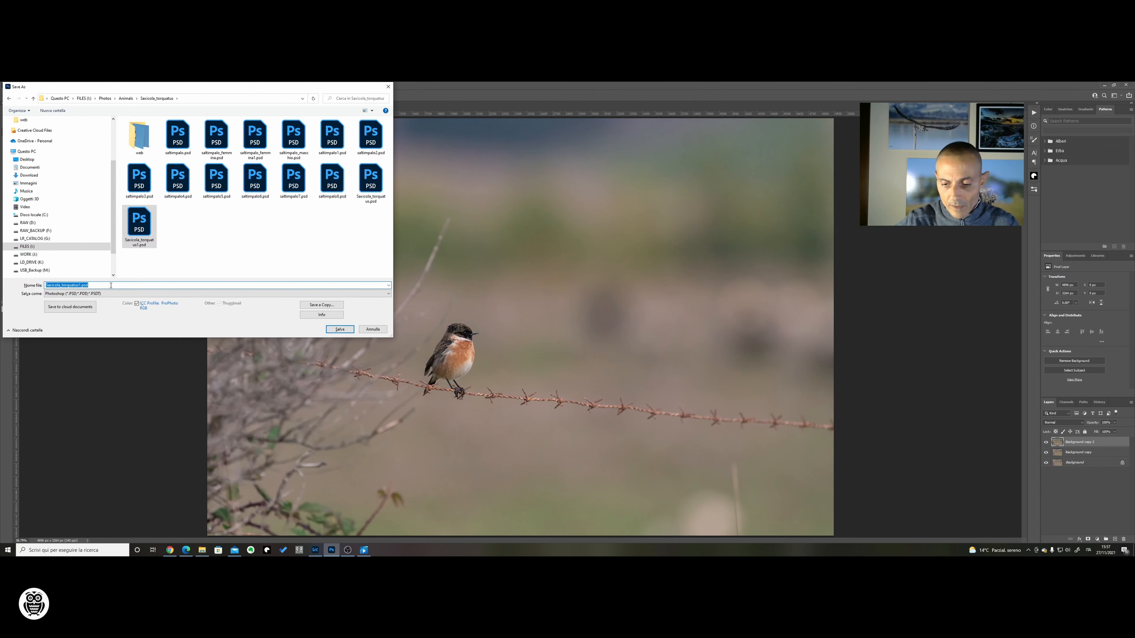
pyautogui.click(110, 285)
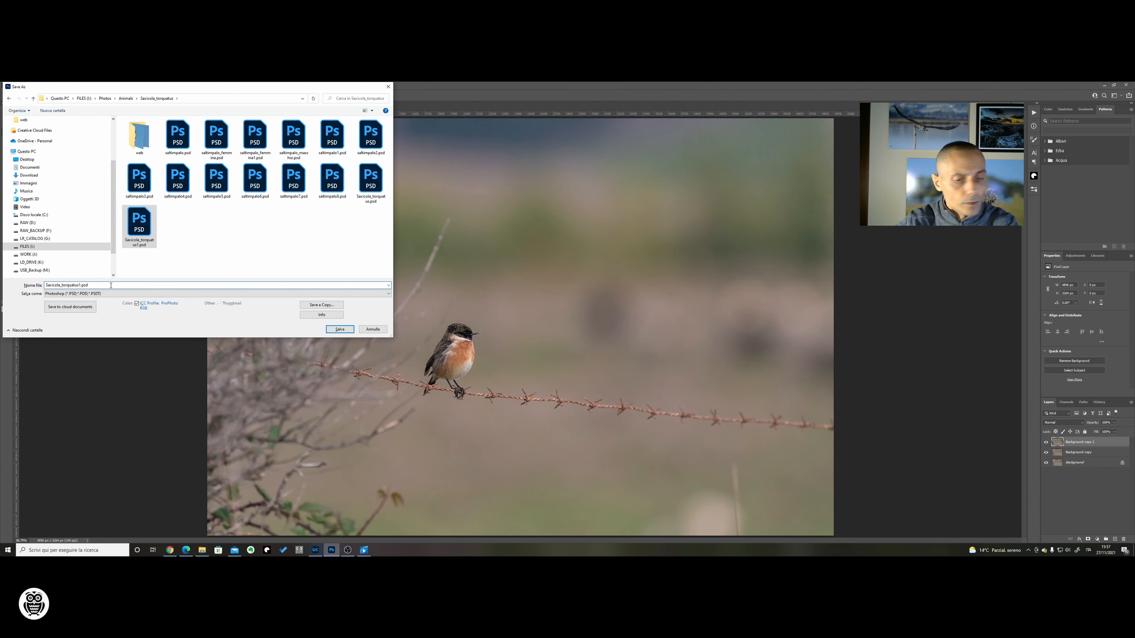
pyautogui.press('BackSpace')
pyautogui.write('2')
pyautogui.press('Return')
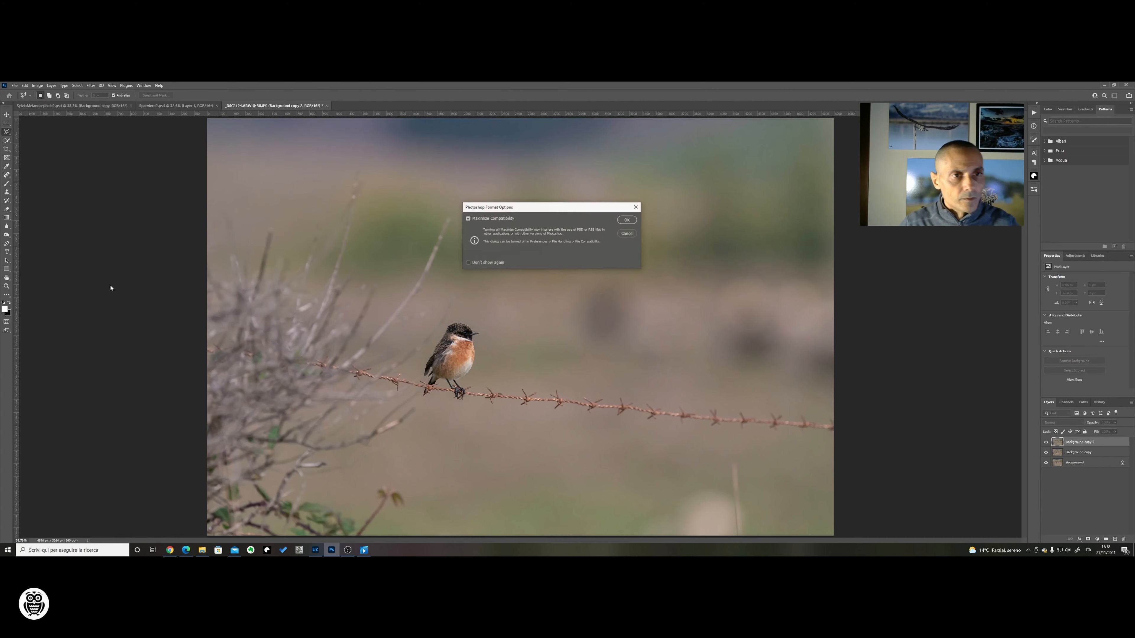
pyautogui.click(627, 219)
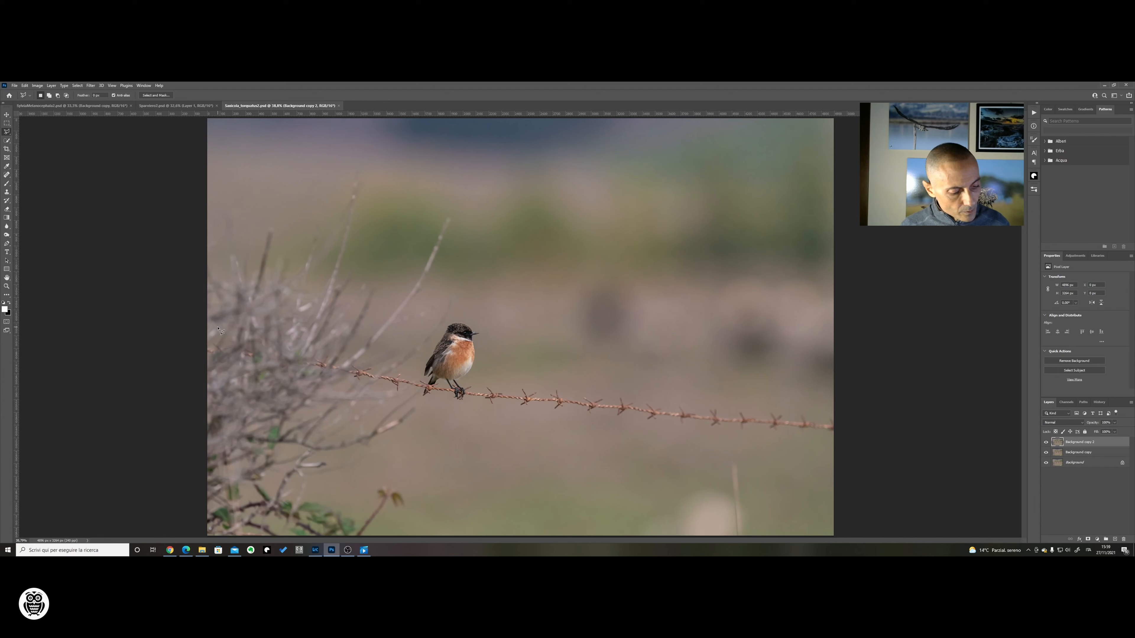
# - Activate the Clone Stamp tool for retouching the topmost layer
pyautogui.press('s')
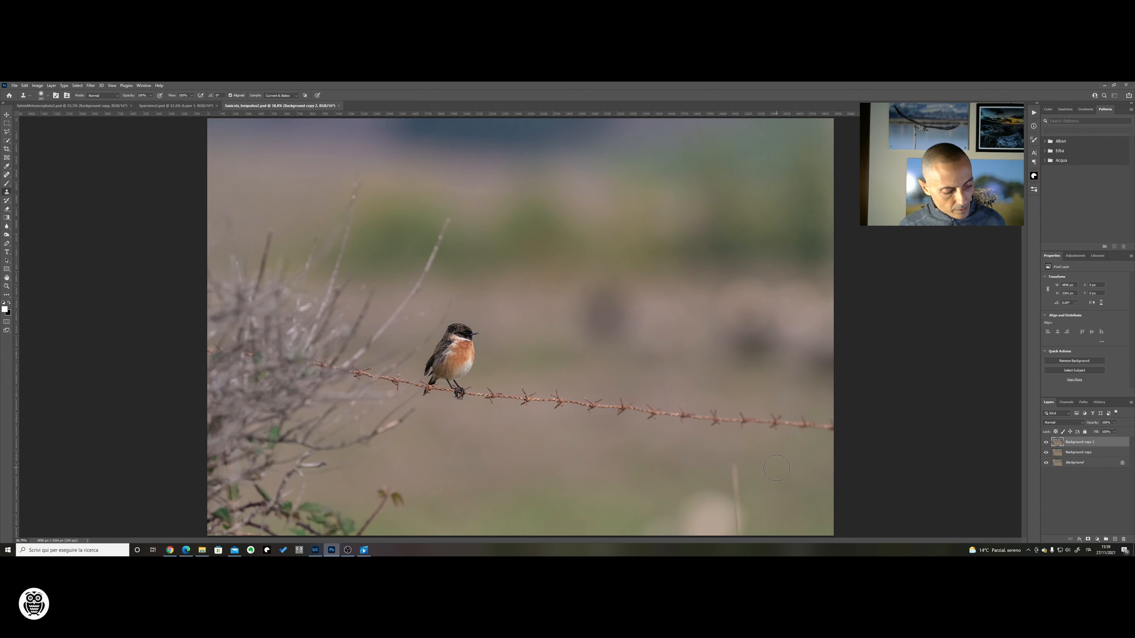